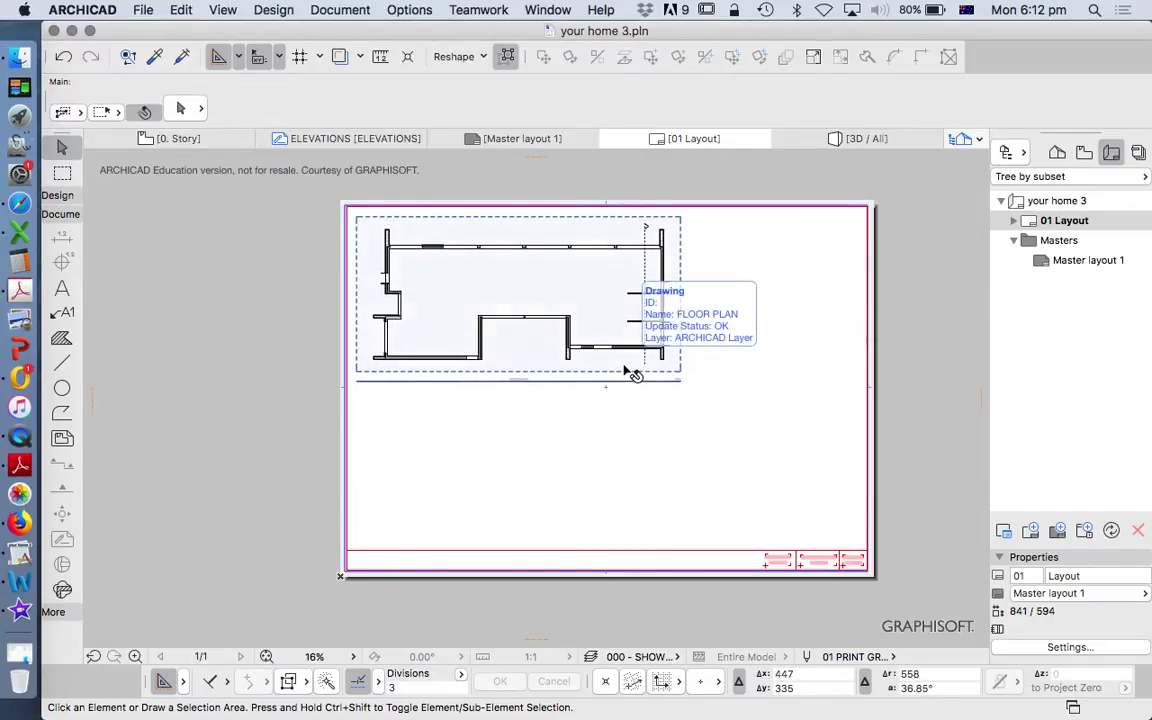
# Select the FLOOR PLAN drawing placed on the 01 Layout sheet.
pyautogui.click(621, 292)
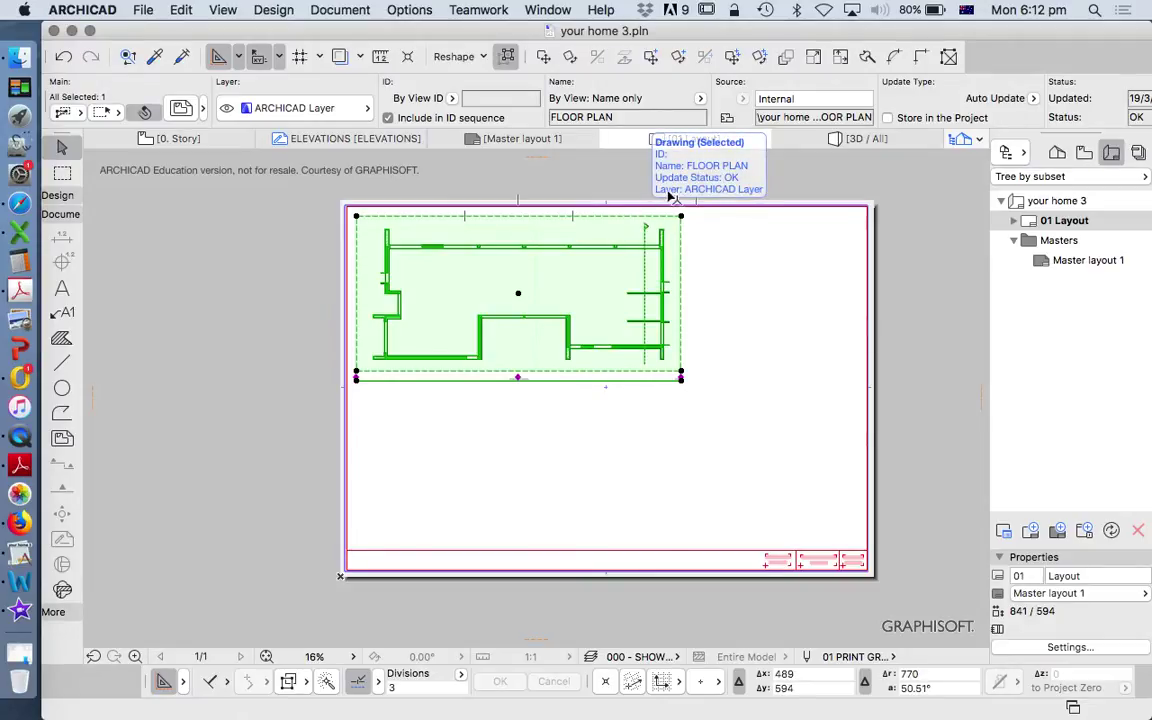
pyautogui.click(751, 380)
pyautogui.click(589, 281)
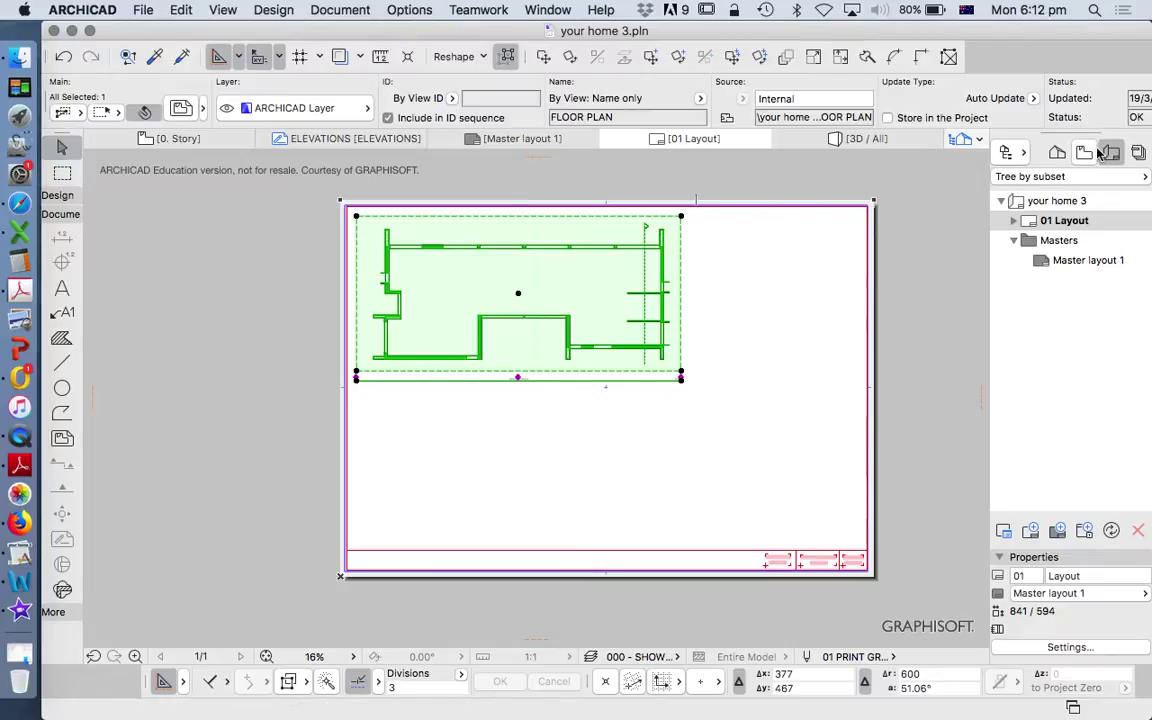
pyautogui.click(1083, 153)
pyautogui.click(1058, 153)
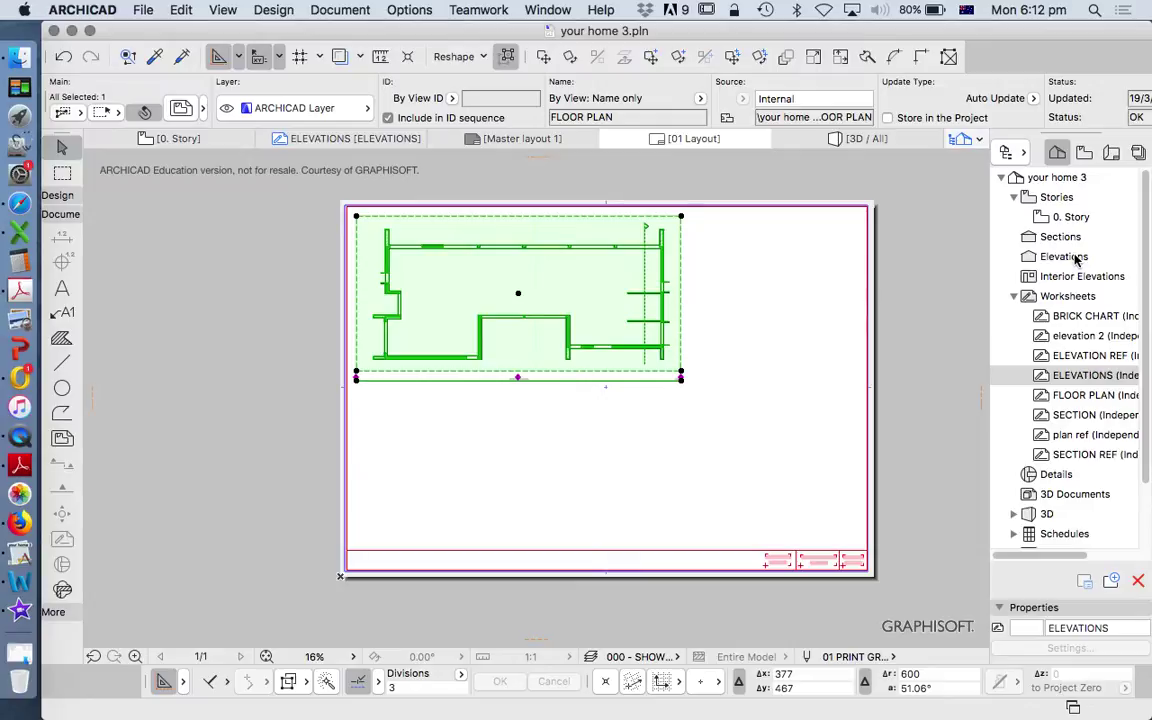
pyautogui.click(1084, 152)
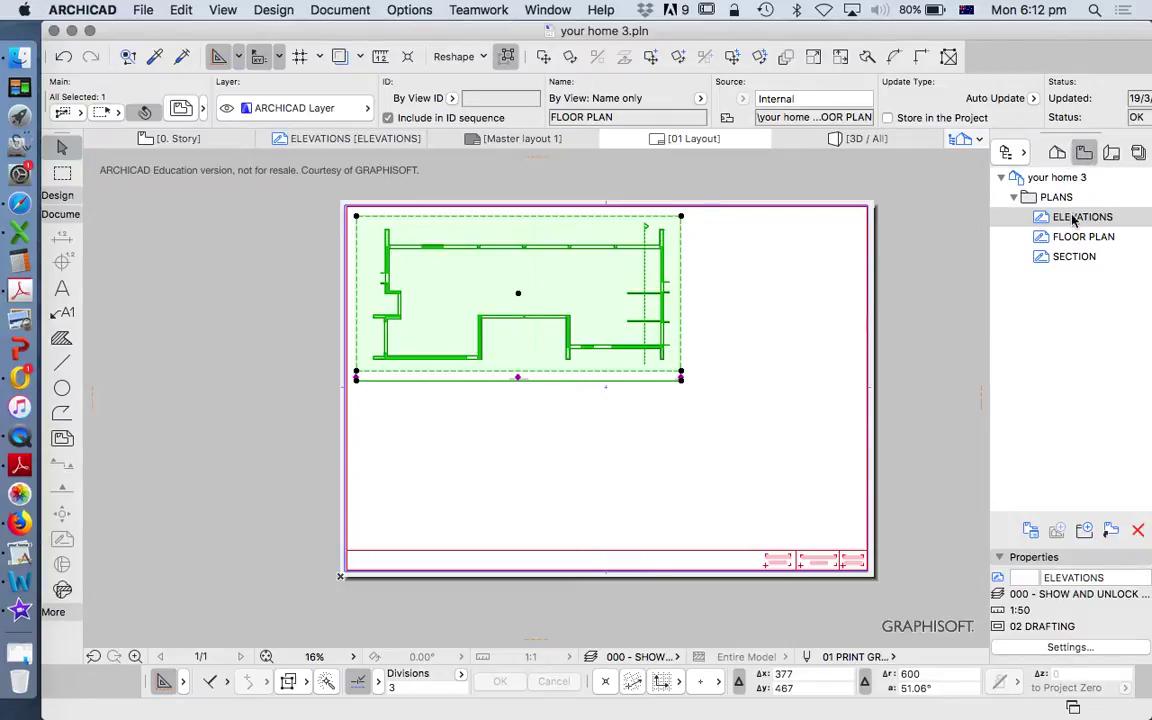
pyautogui.click(1111, 152)
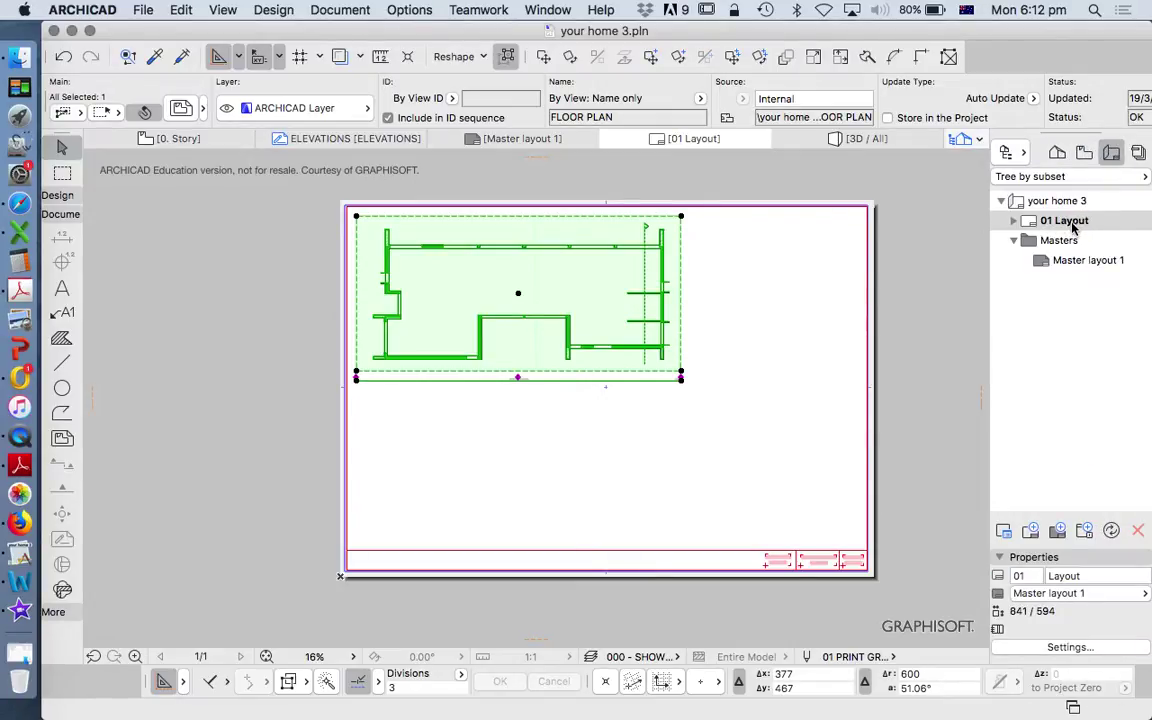
# Examine the title text, scale and underline beneath the floor plan drawing on the layout.
pyautogui.scroll(3, 530, 378)
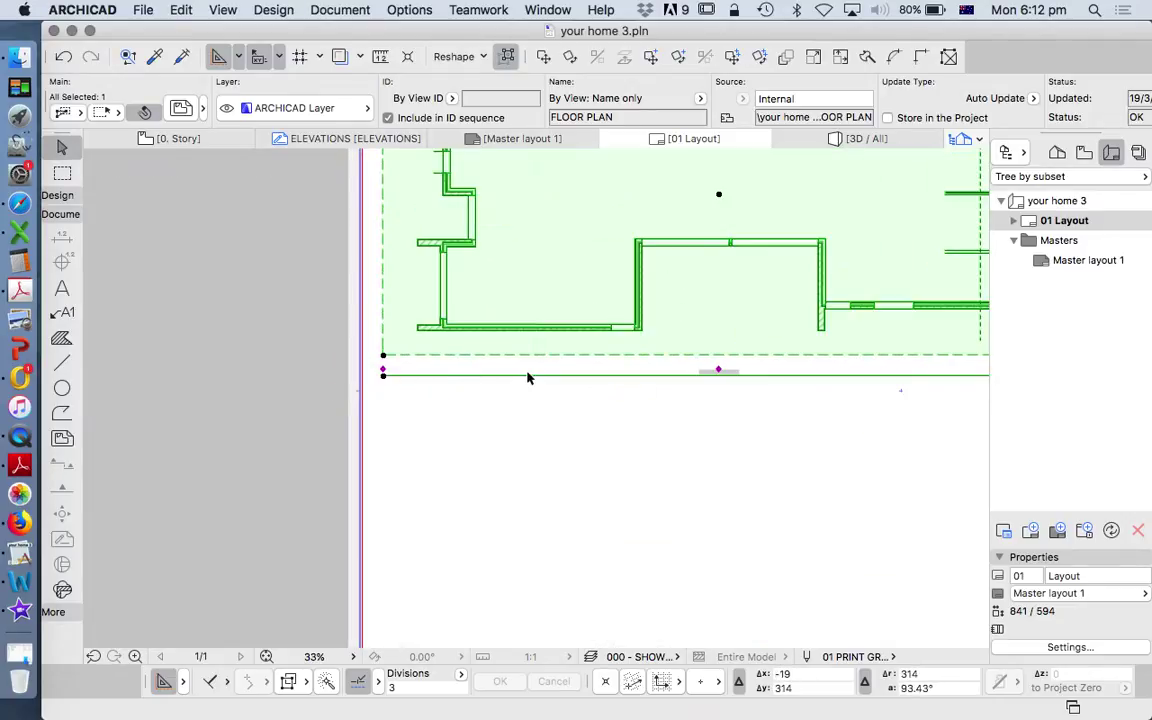
pyautogui.scroll(2, 711, 362)
pyautogui.scroll(-5, 437, 377)
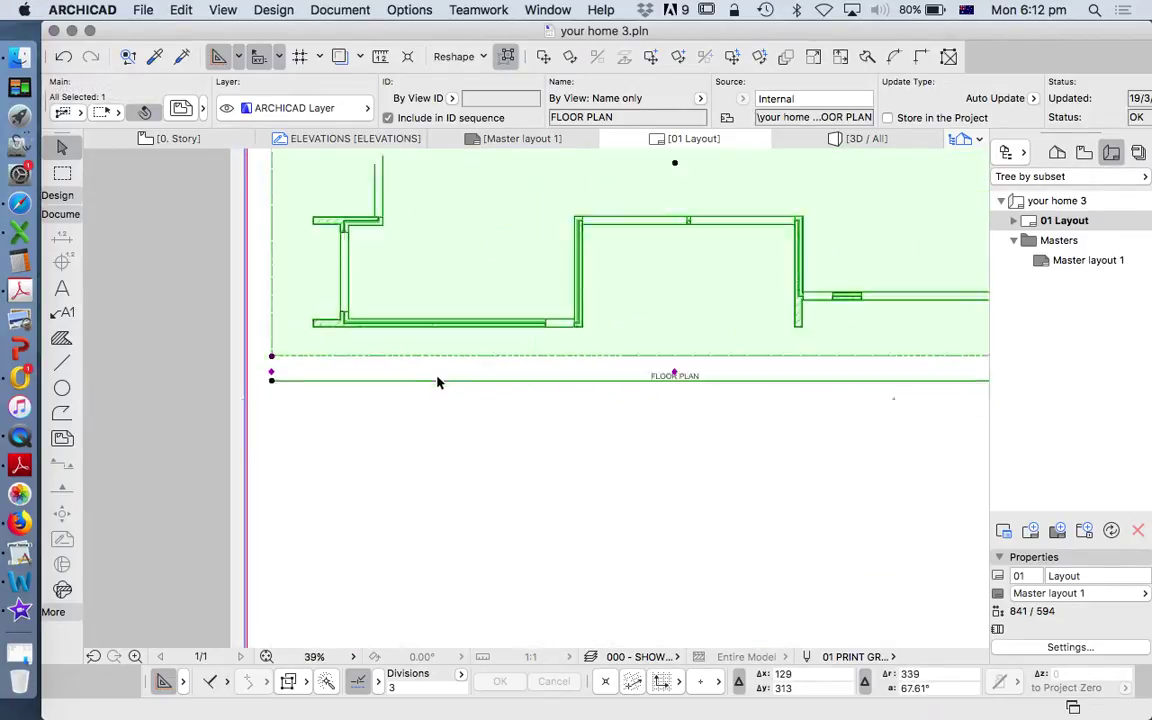
pyautogui.scroll(4, 727, 383)
pyautogui.scroll(1, 398, 362)
pyautogui.scroll(2, 355, 350)
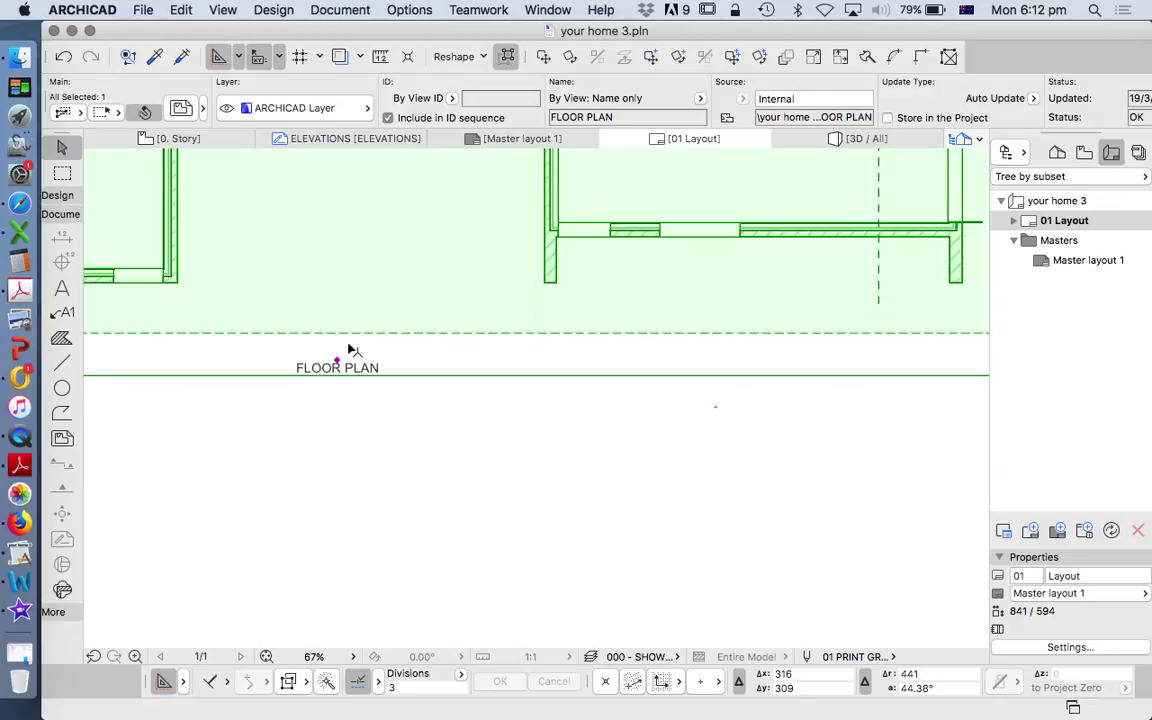
pyautogui.scroll(-3, 395, 358)
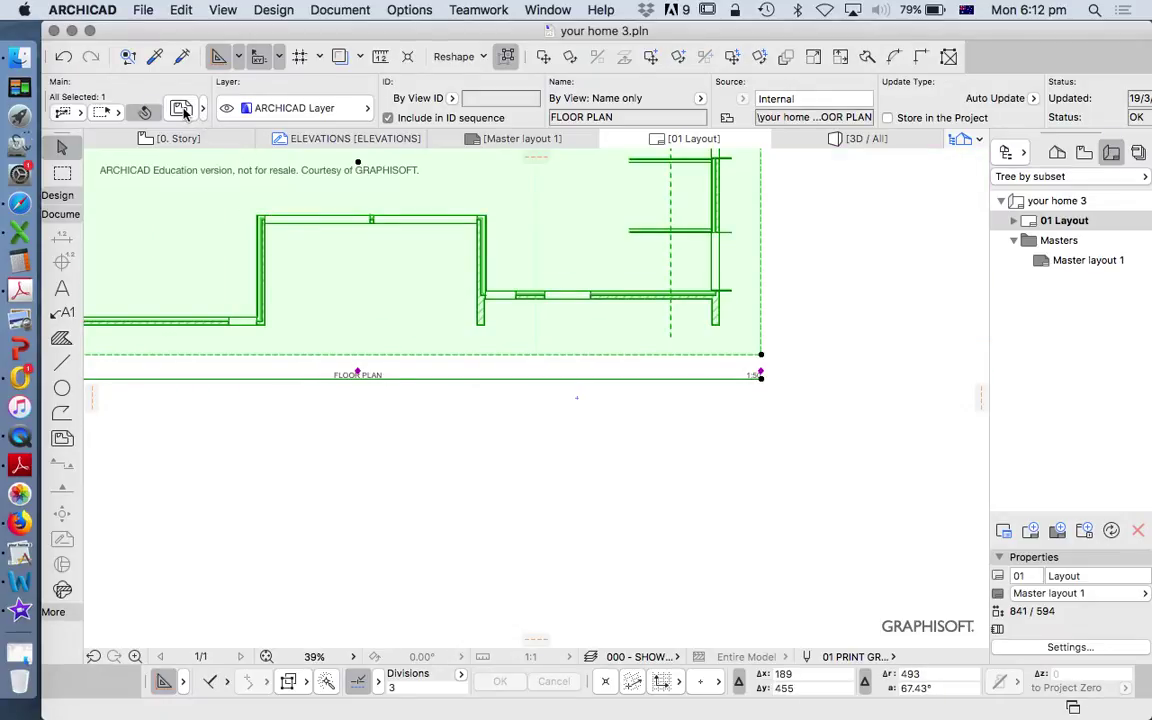
pyautogui.scroll(-4, 656, 478)
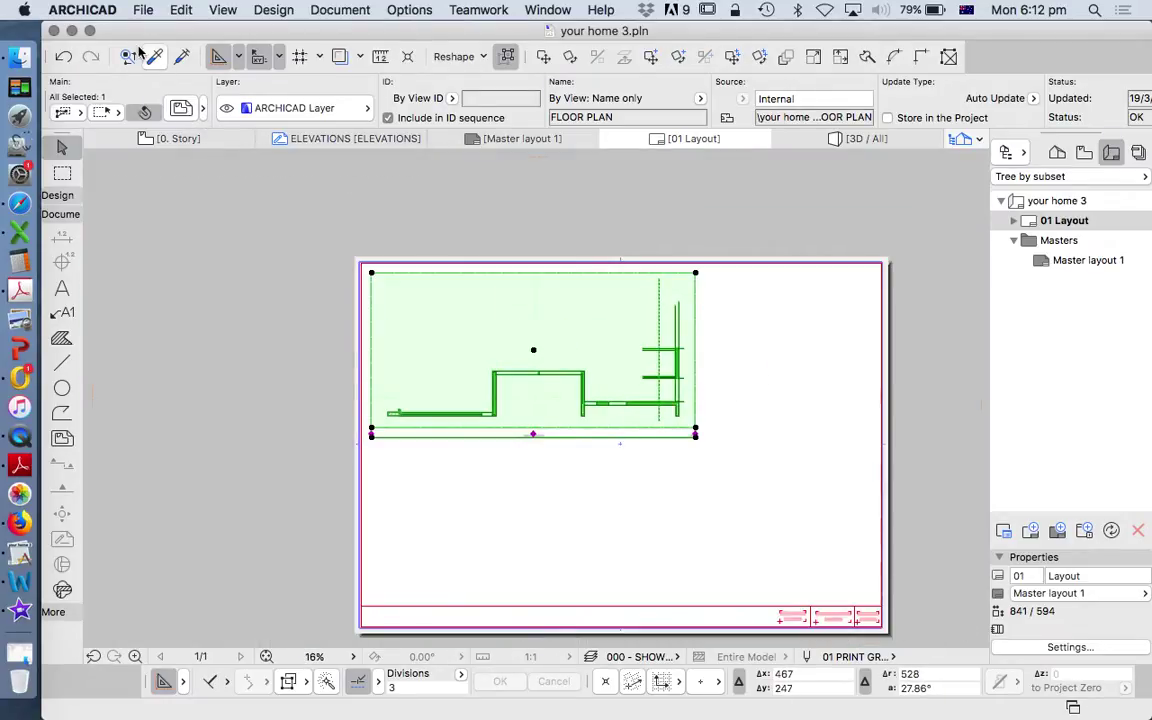
# Open the selected drawing's settings with the title options showing and keep Built-in Drawing Title as the title type.
pyautogui.click(180, 107)
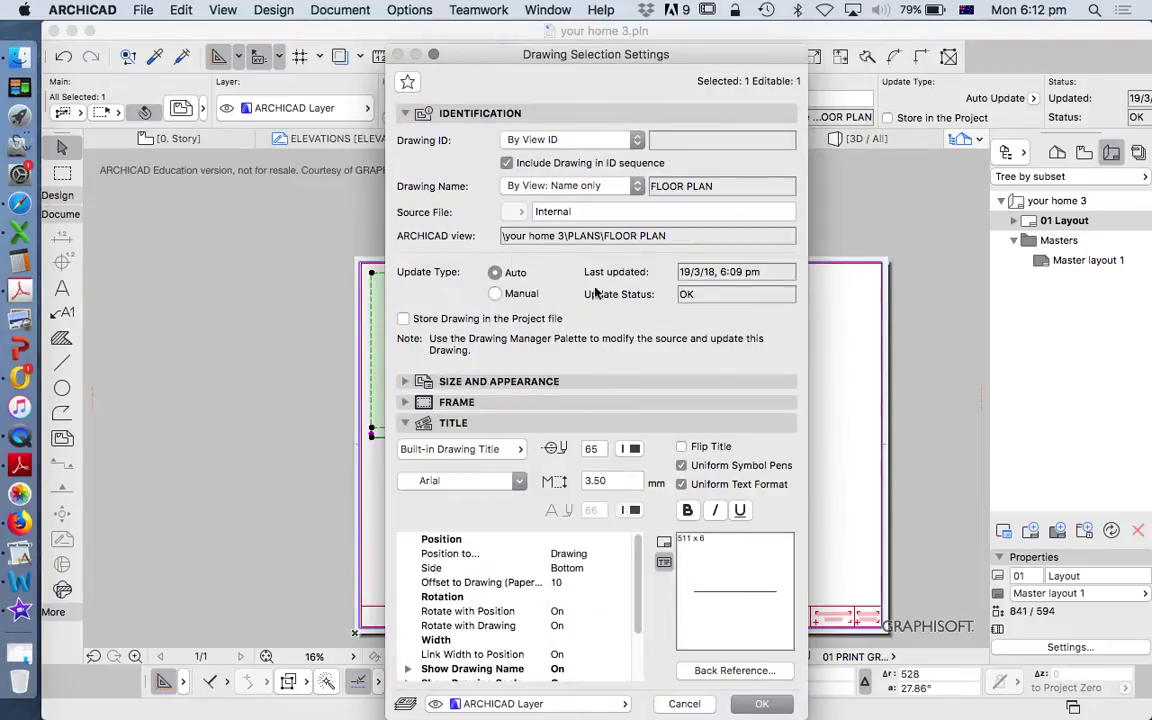
pyautogui.click(404, 424)
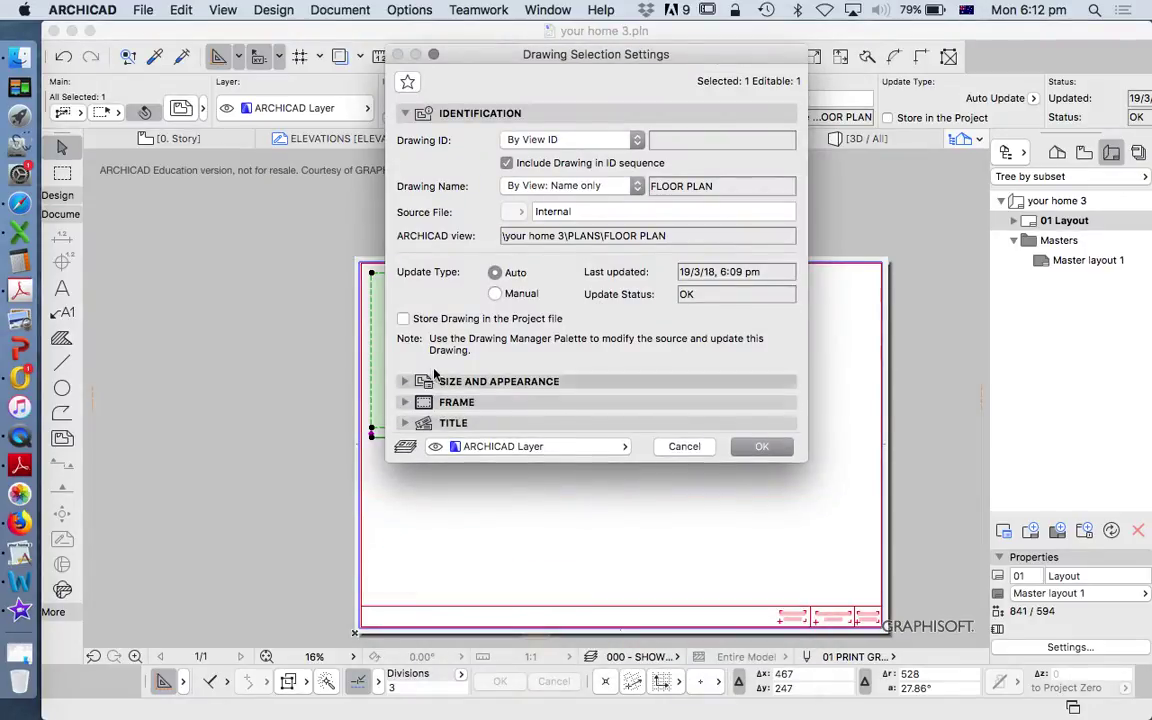
pyautogui.click(404, 424)
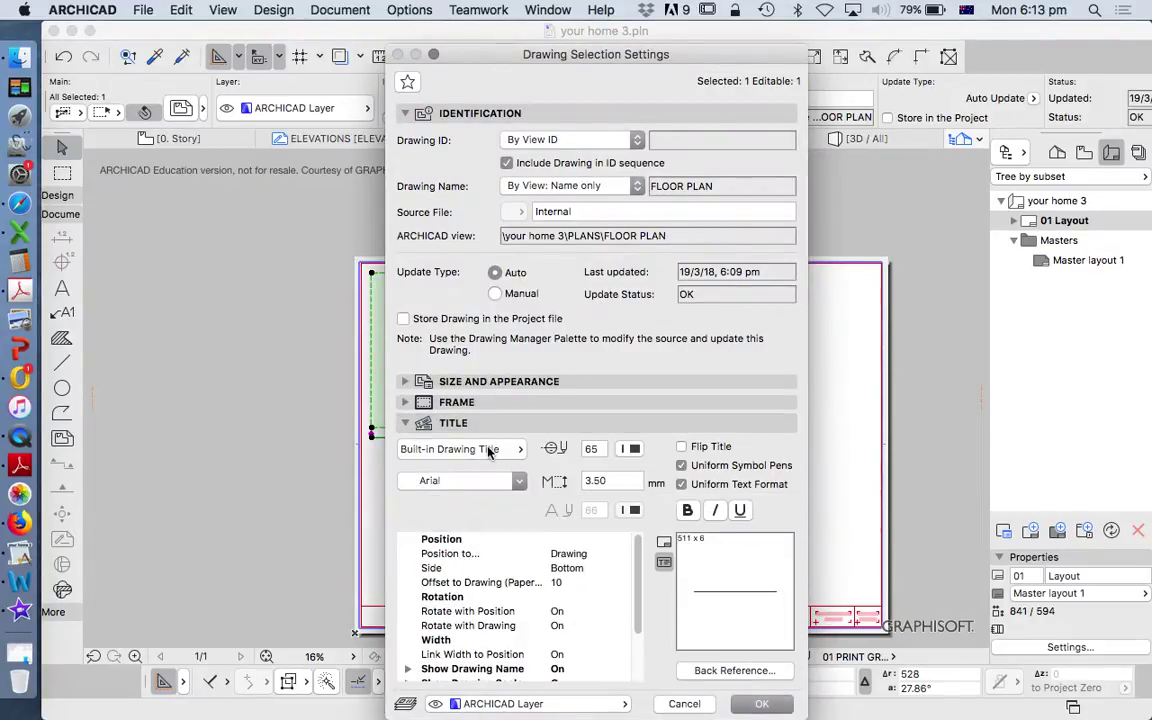
pyautogui.click(489, 452)
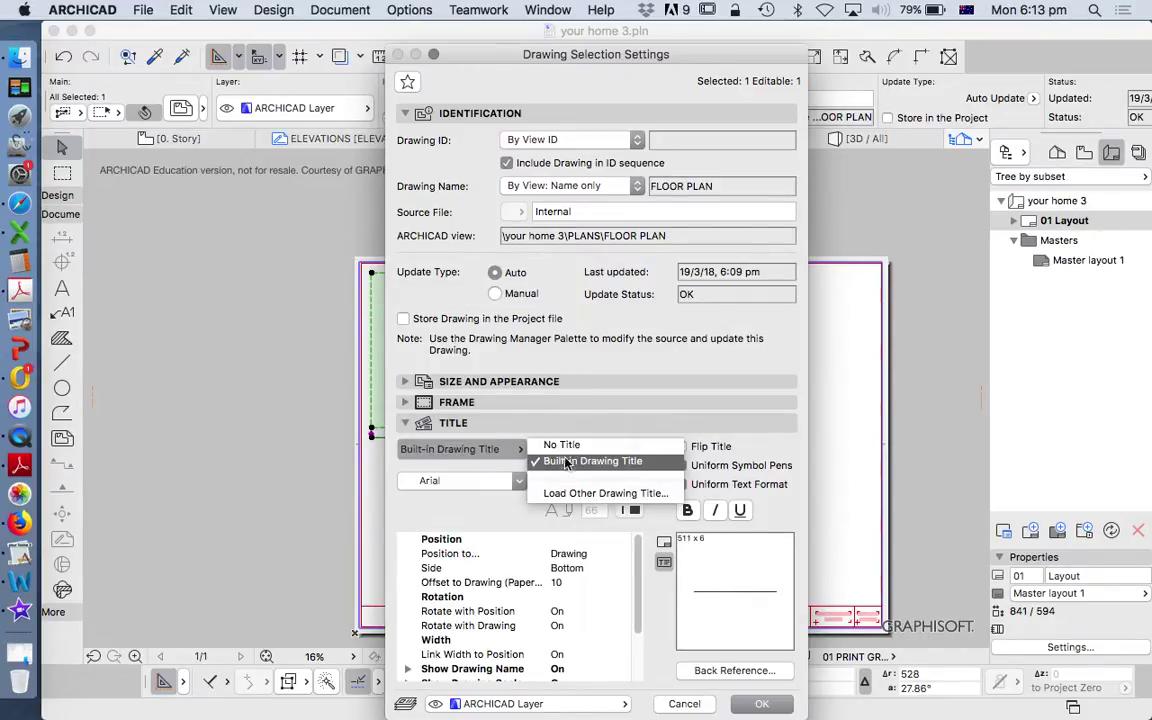
pyautogui.click(578, 558)
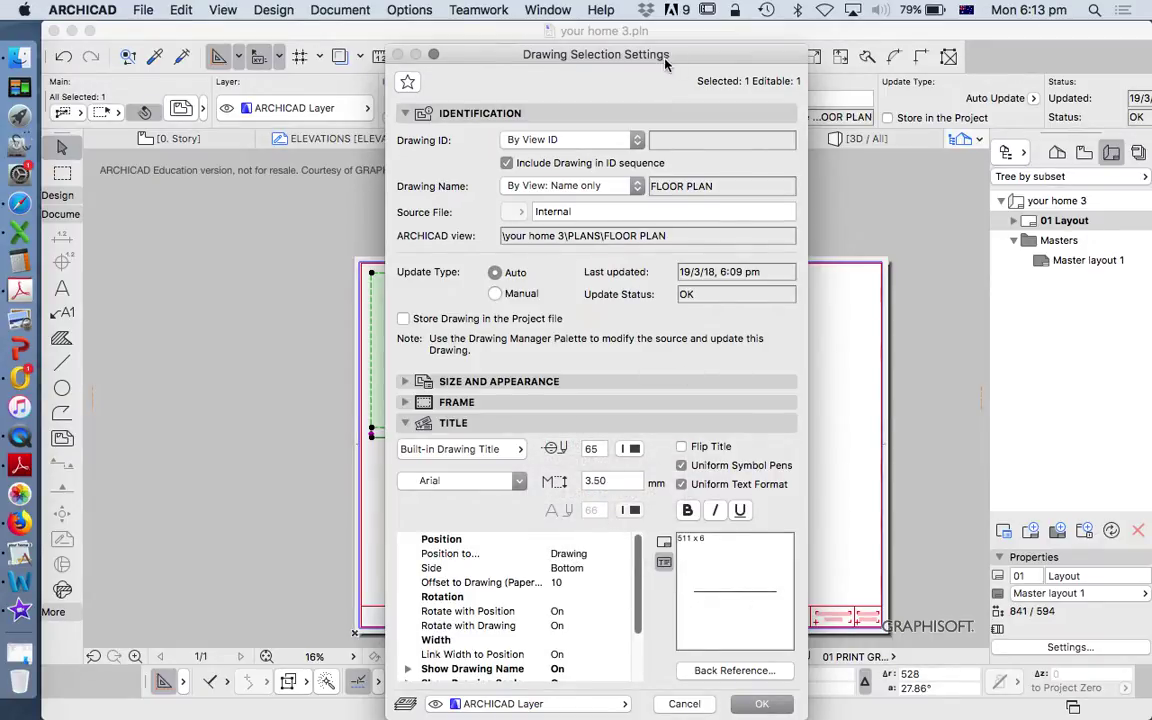
pyautogui.moveTo(664, 62)
pyautogui.mouseDown()
pyautogui.moveTo(882, 28)
pyautogui.moveTo(956, 38)
pyautogui.mouseUp()
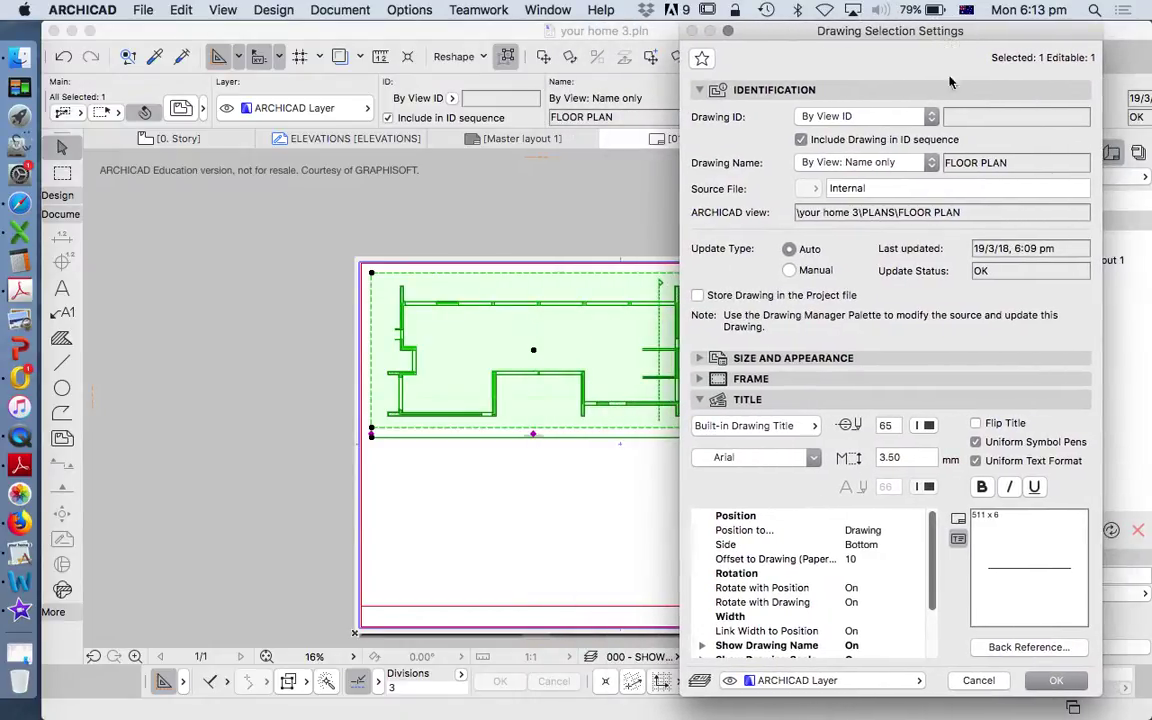
# Review the title's position and rotation options, keeping it positioned to Drawing on the Bottom side.
pyautogui.click(850, 515)
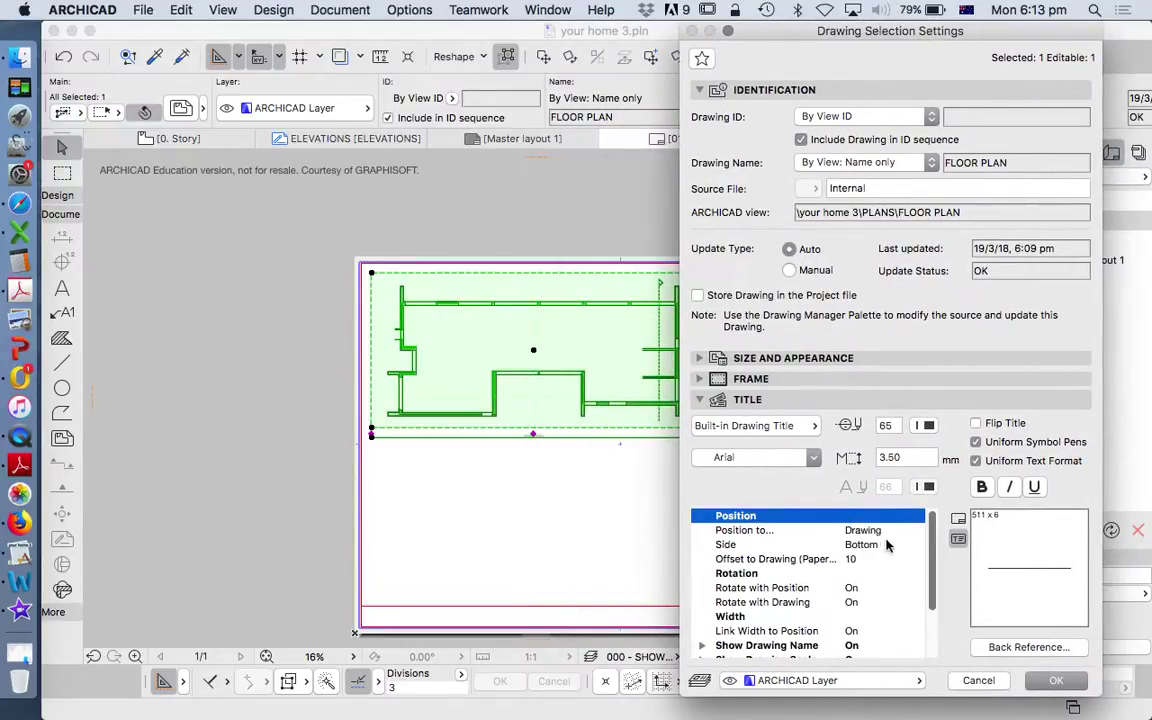
pyautogui.click(868, 530)
pyautogui.click(916, 532)
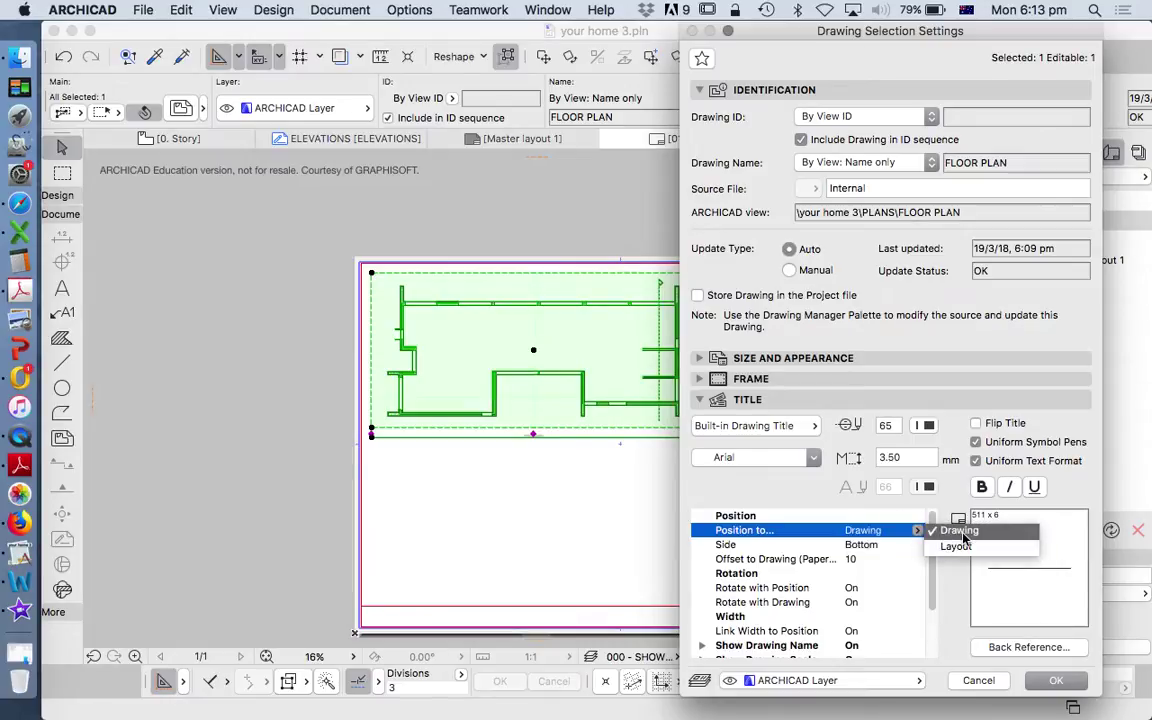
pyautogui.click(882, 545)
pyautogui.click(918, 546)
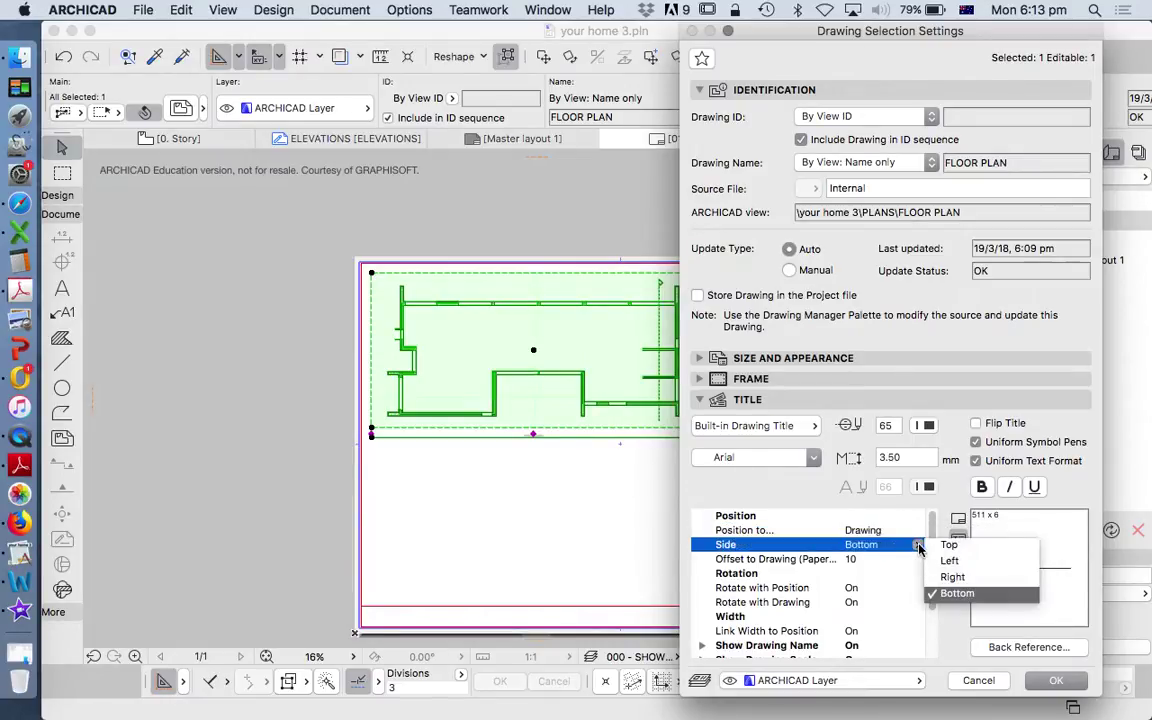
pyautogui.click(930, 596)
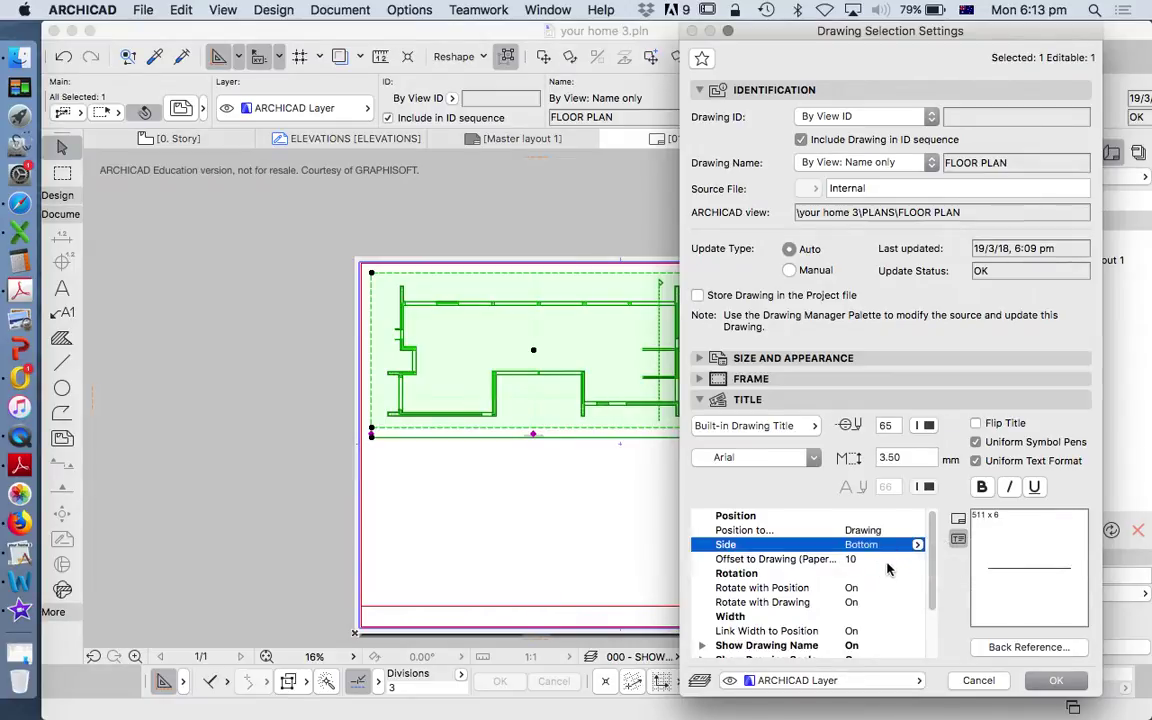
pyautogui.click(850, 586)
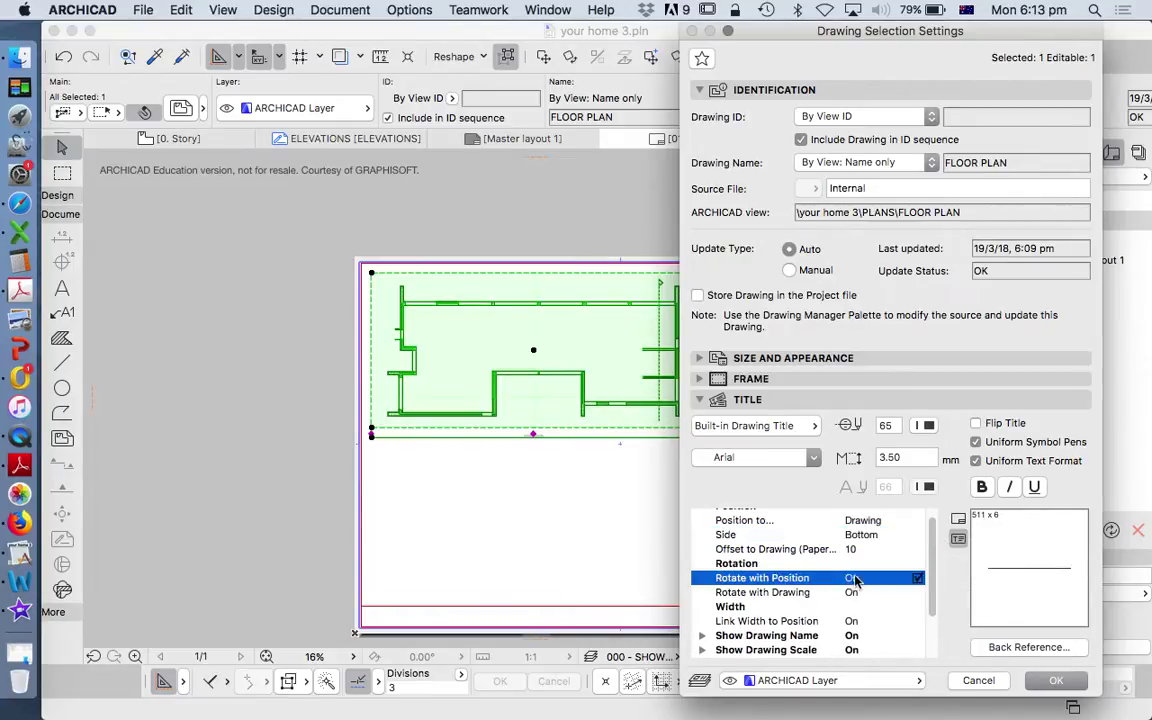
pyautogui.scroll(-1, 848, 588)
# Turn off linking the title width to position and set the title width to 50.
pyautogui.click(848, 588)
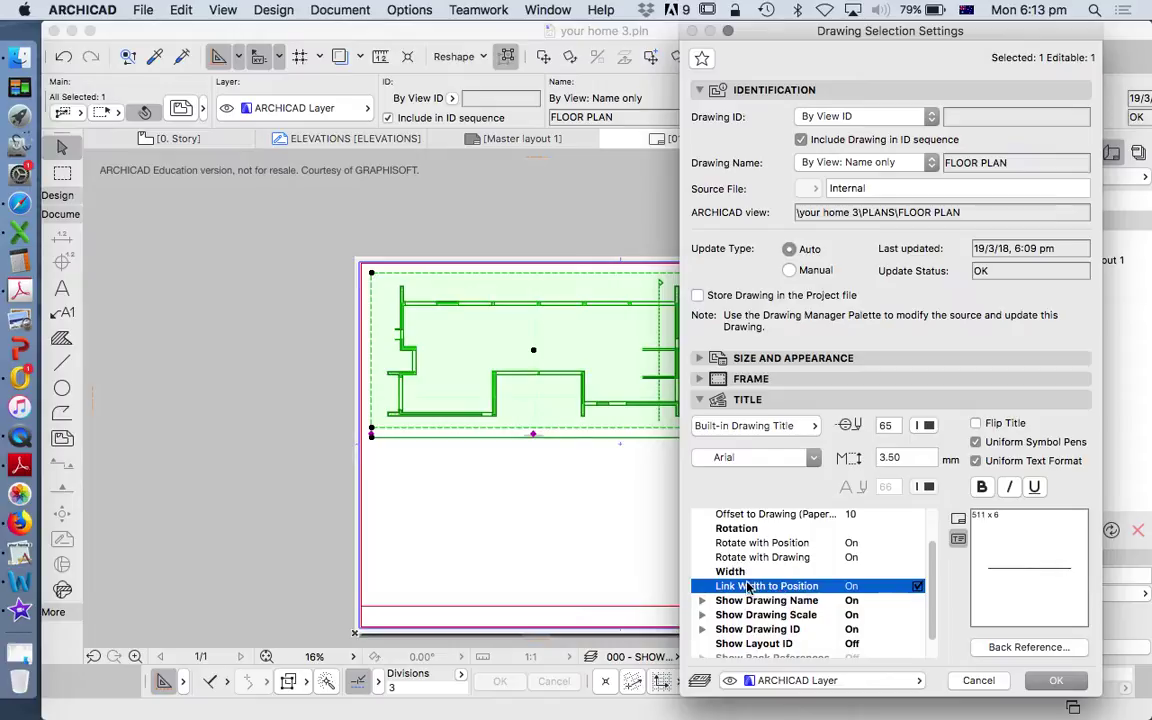
pyautogui.click(918, 598)
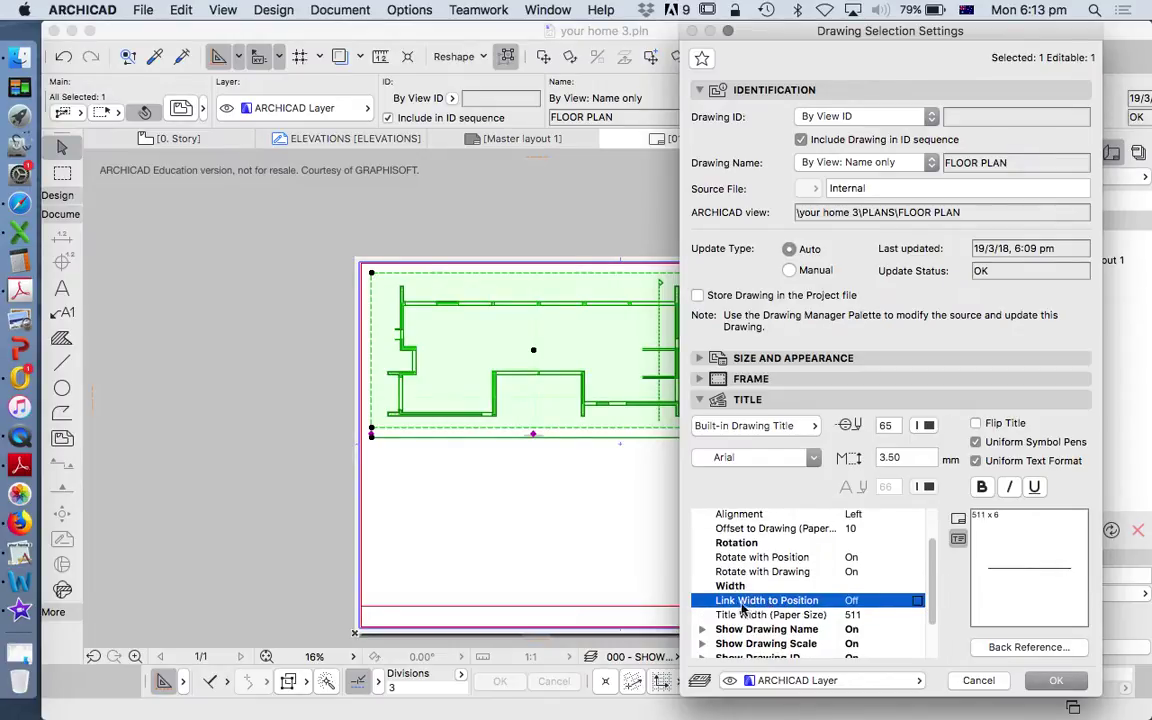
pyautogui.click(898, 613)
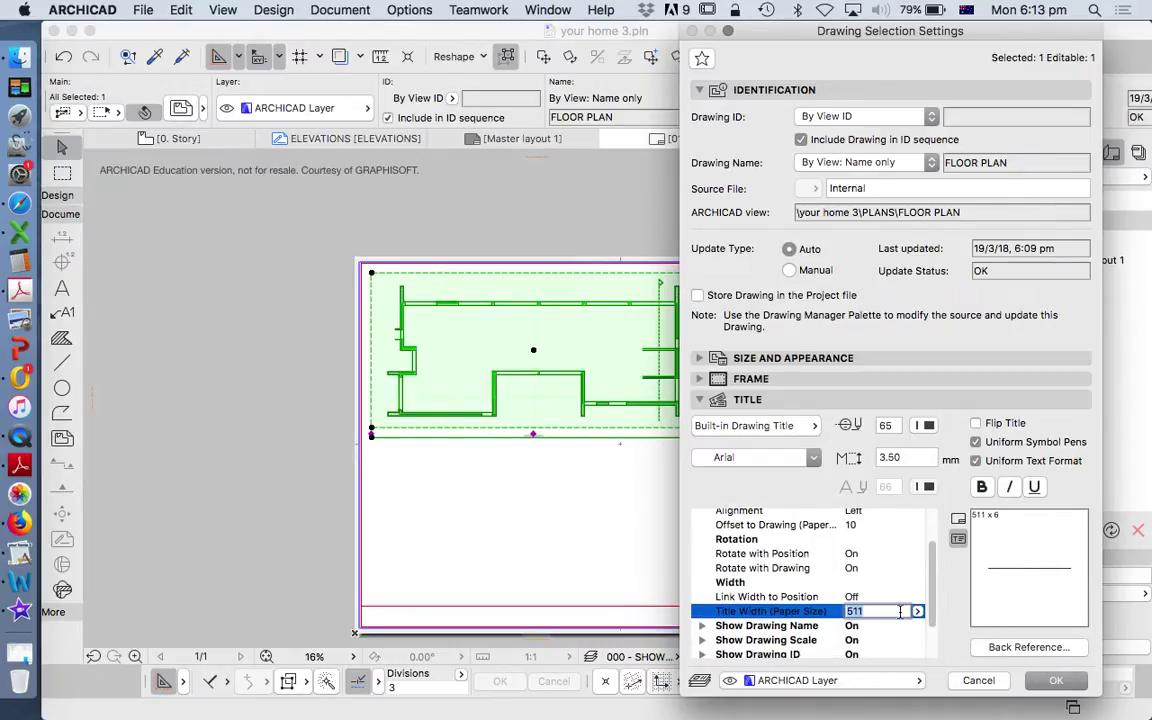
pyautogui.write('10')
pyautogui.write('0')
pyautogui.press('BackSpace')
pyautogui.press('BackSpace')
pyautogui.press('BackSpace')
pyautogui.write('50')
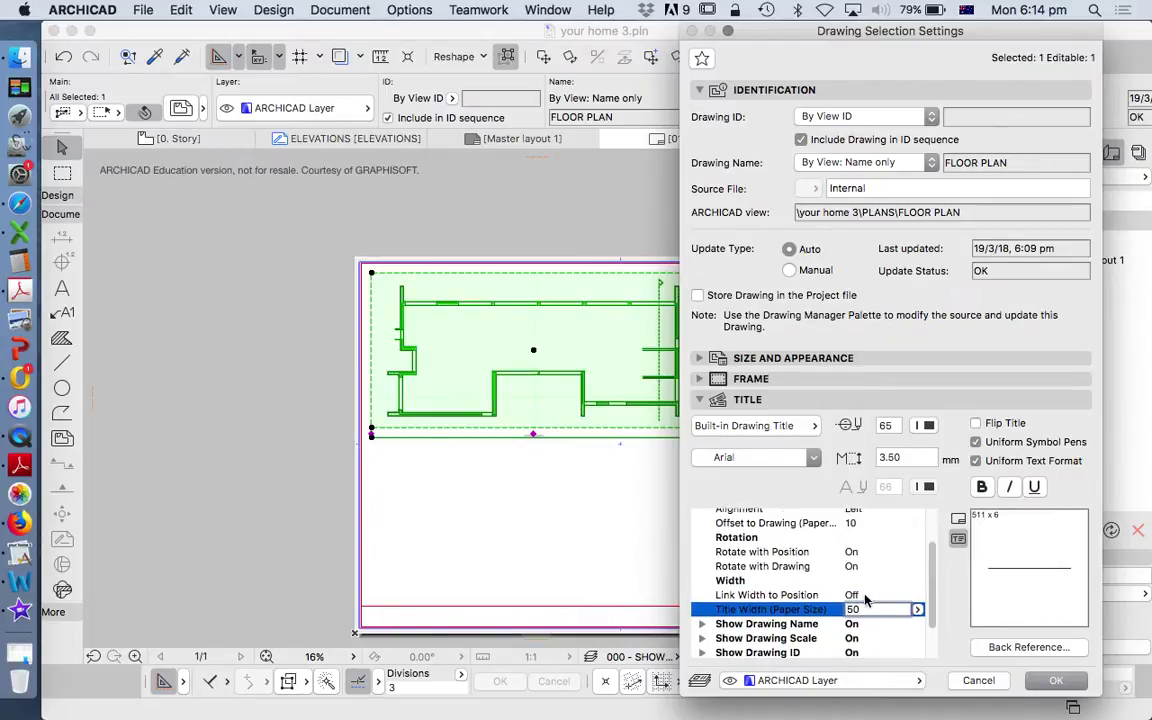
pyautogui.scroll(-2, 712, 592)
pyautogui.press('Return')
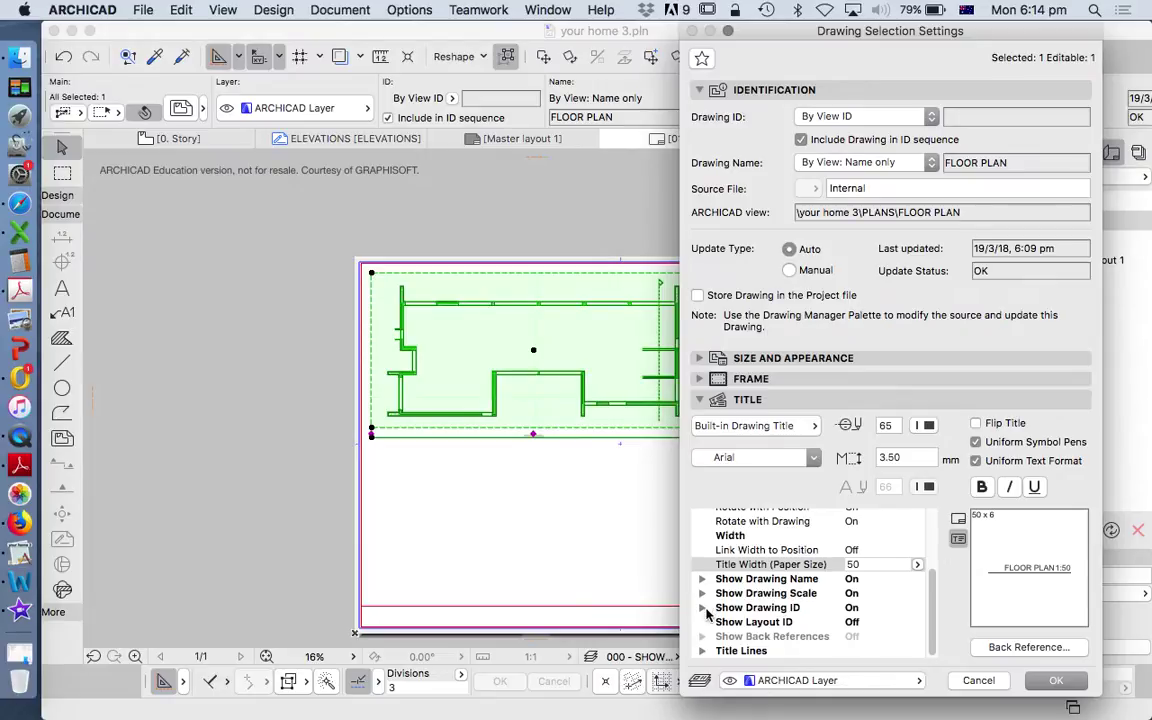
# Turn off the drawing ID in the floor plan's title.
pyautogui.click(705, 609)
pyautogui.click(918, 608)
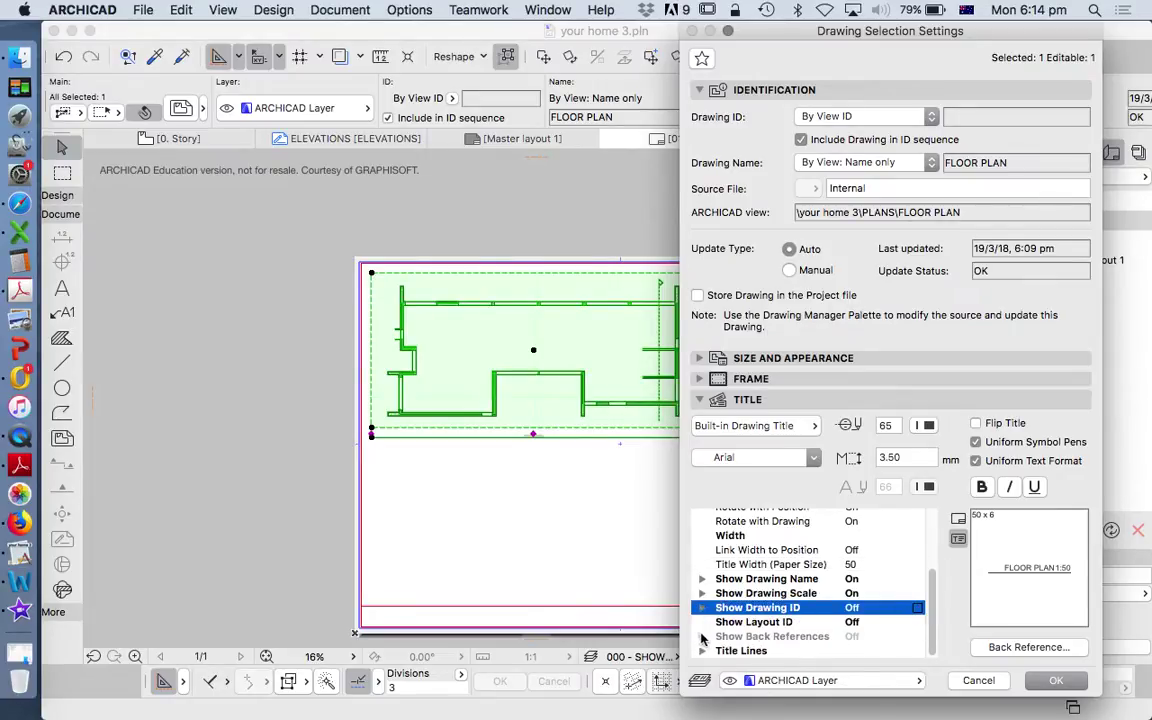
pyautogui.click(745, 622)
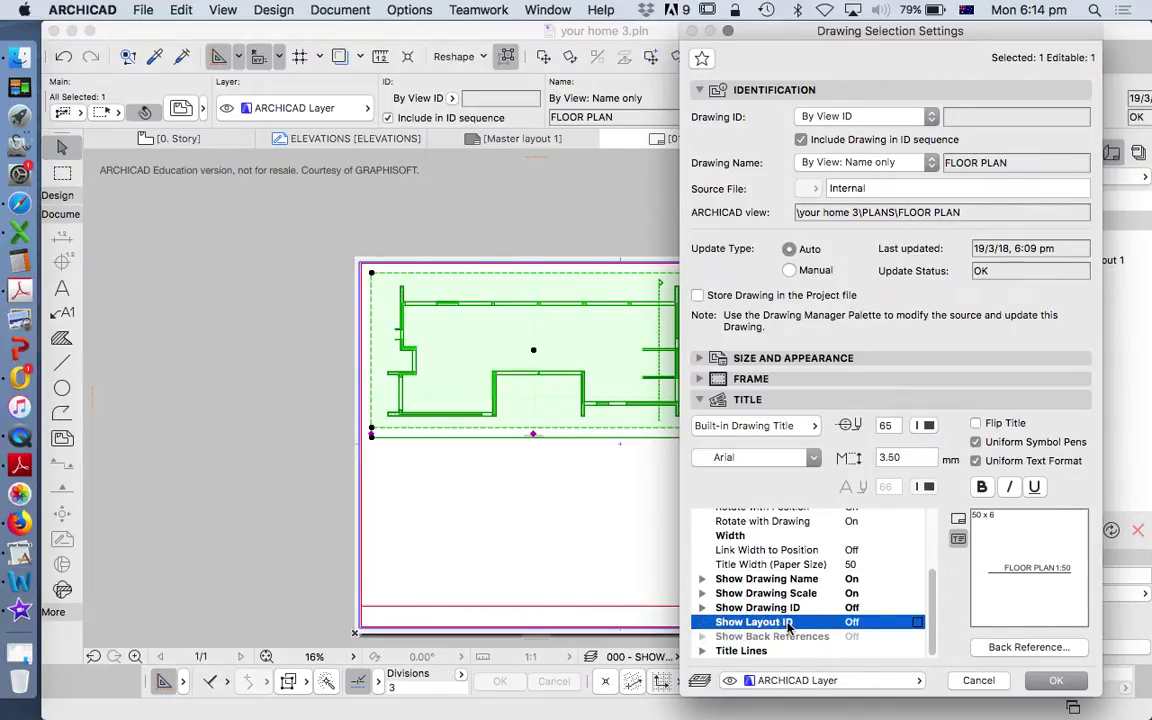
# Set the title lines' line type to Dotted, apply the drawing settings and check the title beneath the floor plan.
pyautogui.click(702, 652)
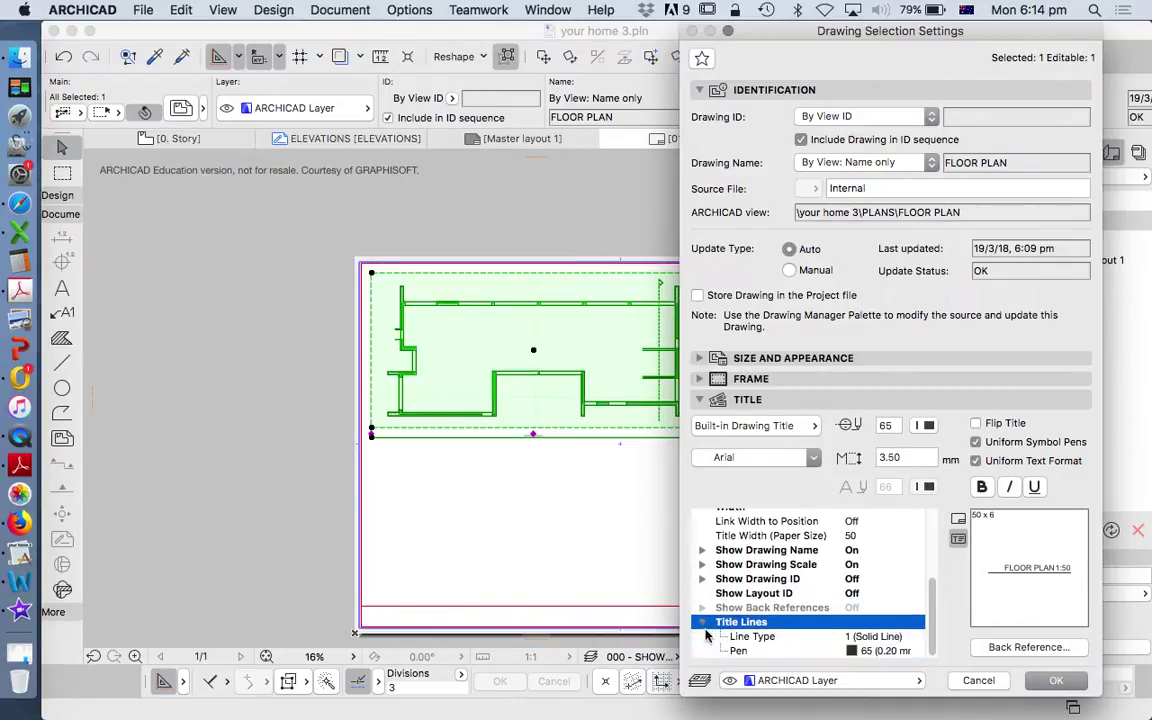
pyautogui.click(870, 636)
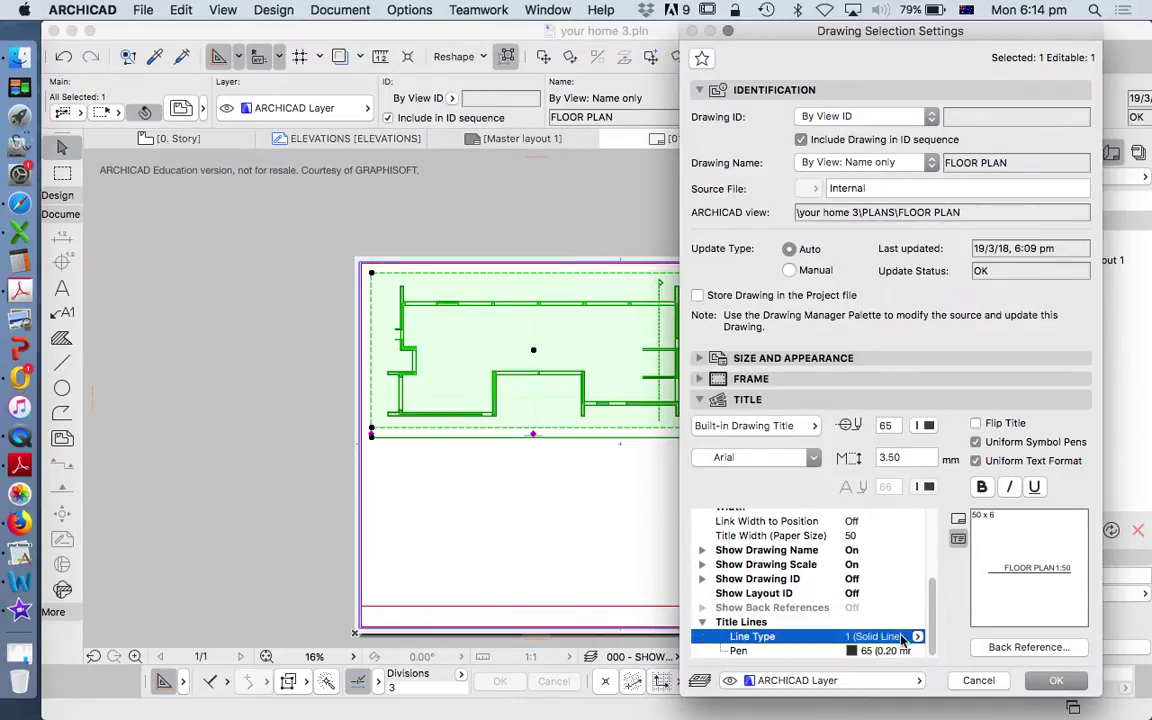
pyautogui.click(917, 636)
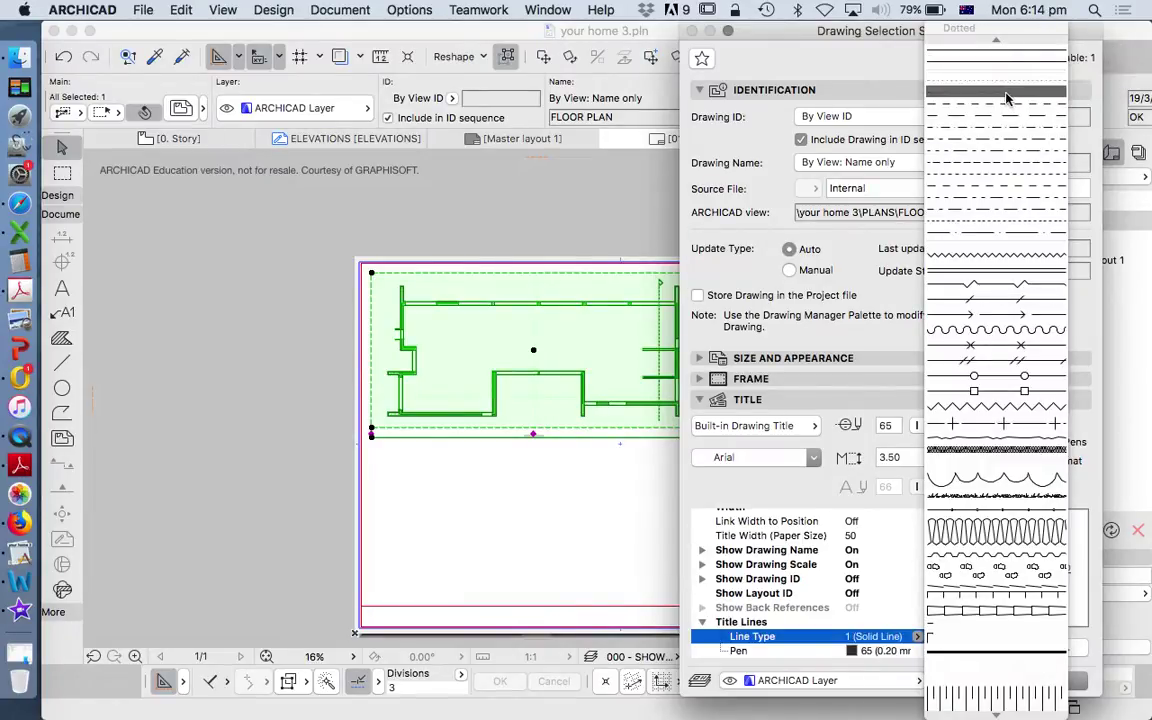
pyautogui.click(1007, 95)
pyautogui.click(1055, 681)
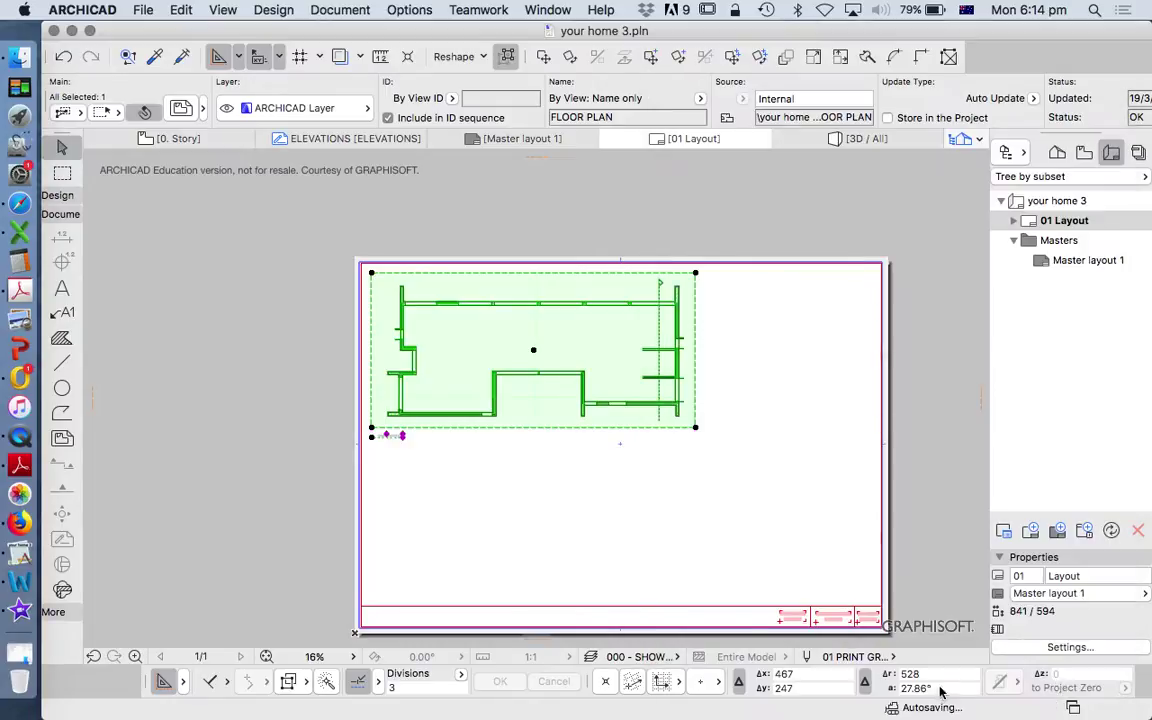
pyautogui.scroll(10, 393, 442)
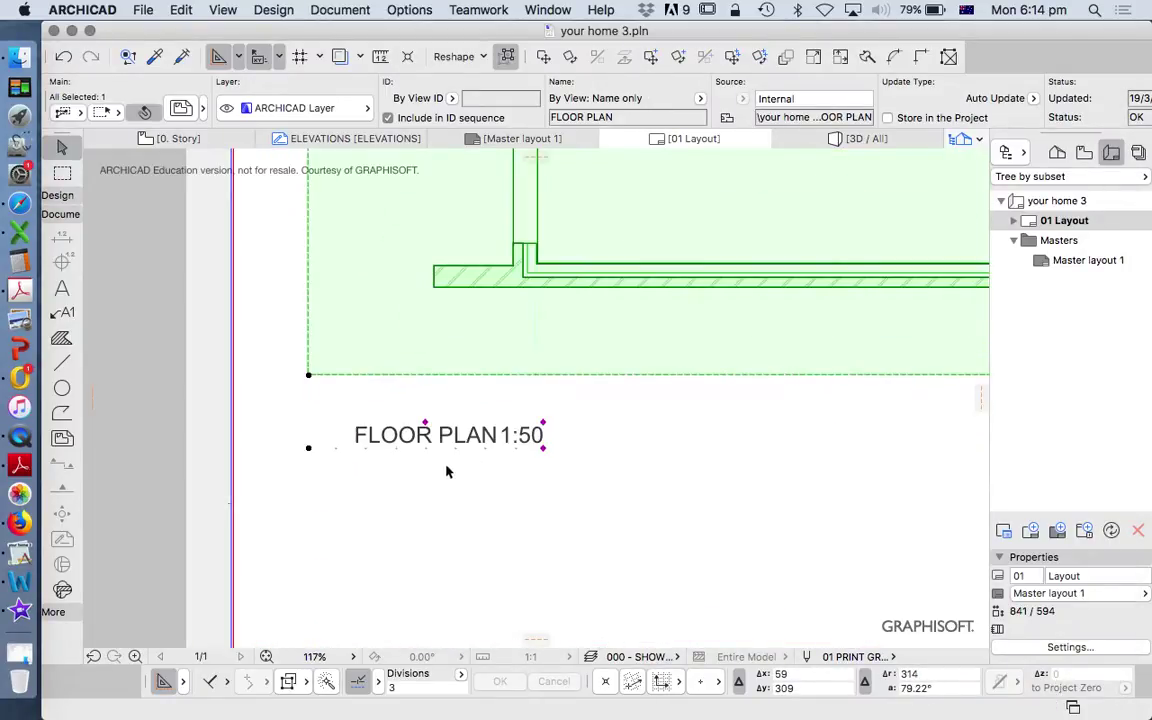
pyautogui.scroll(5, 442, 458)
pyautogui.scroll(-6, 440, 459)
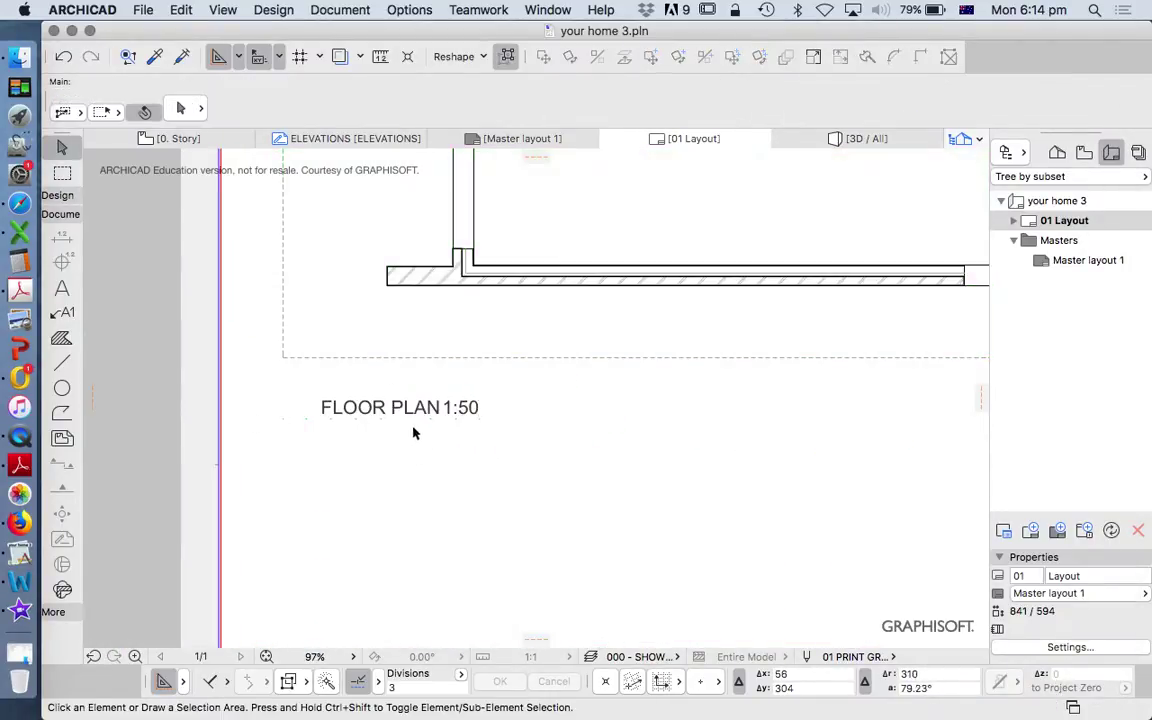
pyautogui.scroll(-3, 420, 405)
pyautogui.scroll(3, 420, 405)
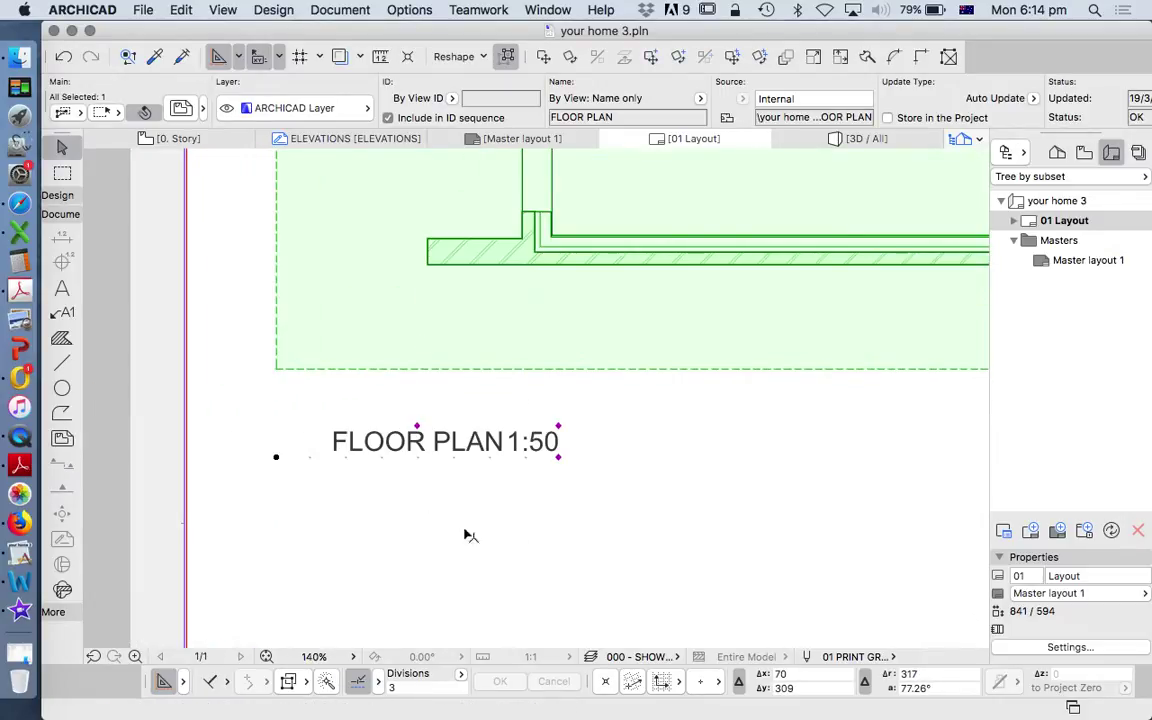
# Examine the title text and its dotted line beneath the floor plan with the drawing deselected.
pyautogui.scroll(-3, 391, 553)
pyautogui.scroll(-5, 375, 473)
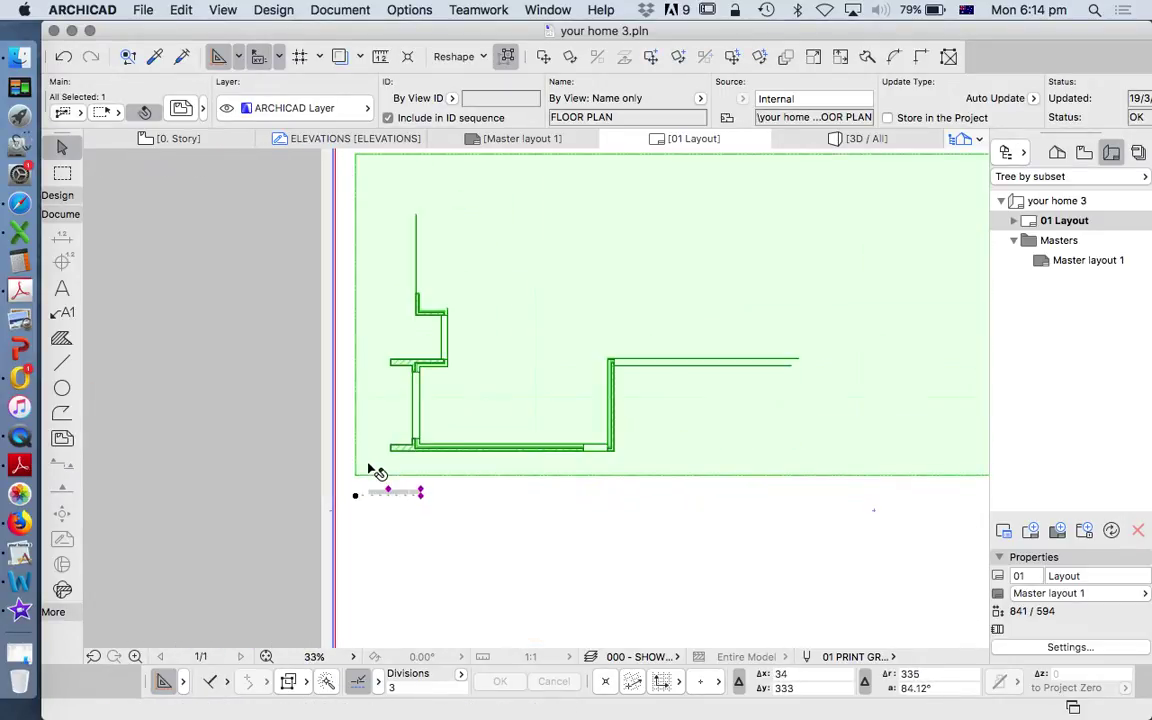
pyautogui.scroll(3, 405, 437)
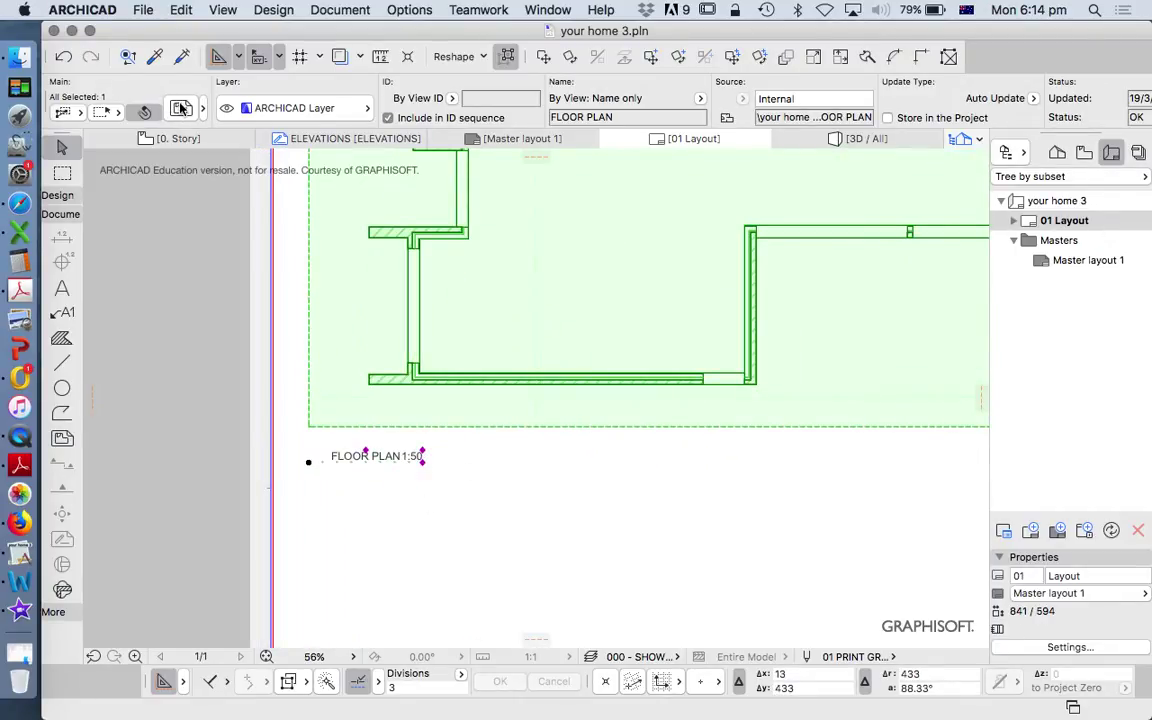
pyautogui.scroll(-4, 460, 390)
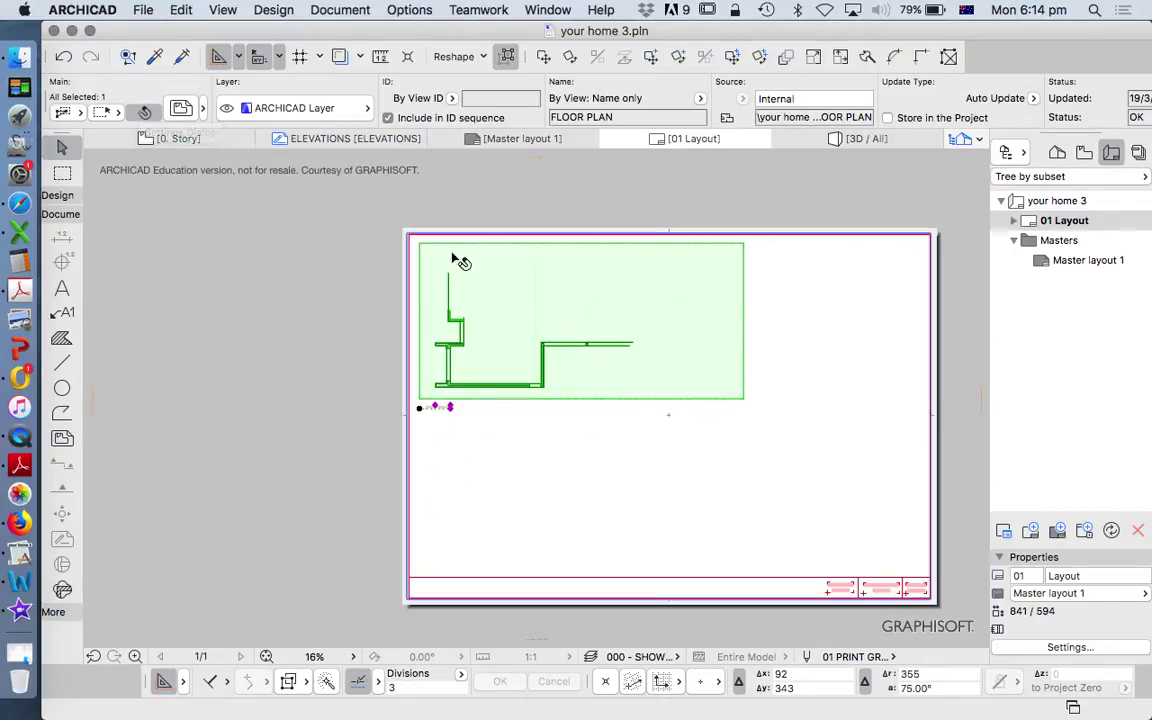
pyautogui.click(481, 429)
pyautogui.scroll(2, 510, 342)
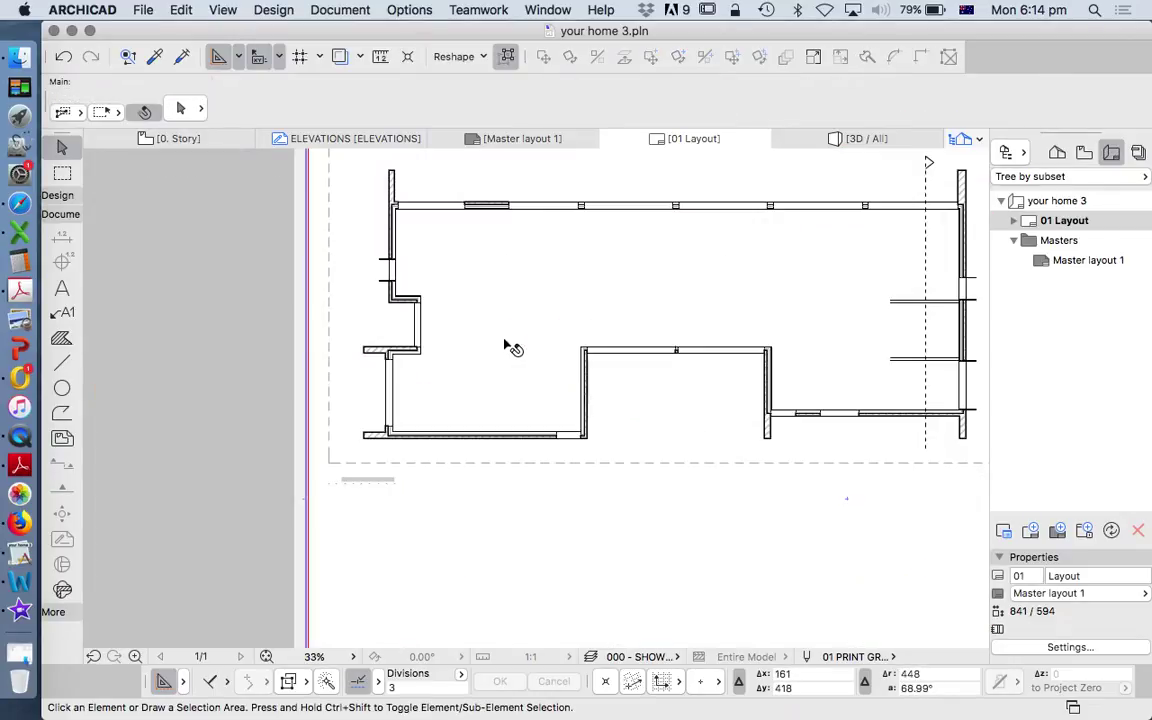
pyautogui.scroll(3, 405, 491)
# Reopen the floor plan drawing's settings, keep the title lines Dotted, turn on Show Drawing ID and apply.
pyautogui.moveTo(332, 464); pyautogui.dragTo(316, 467)
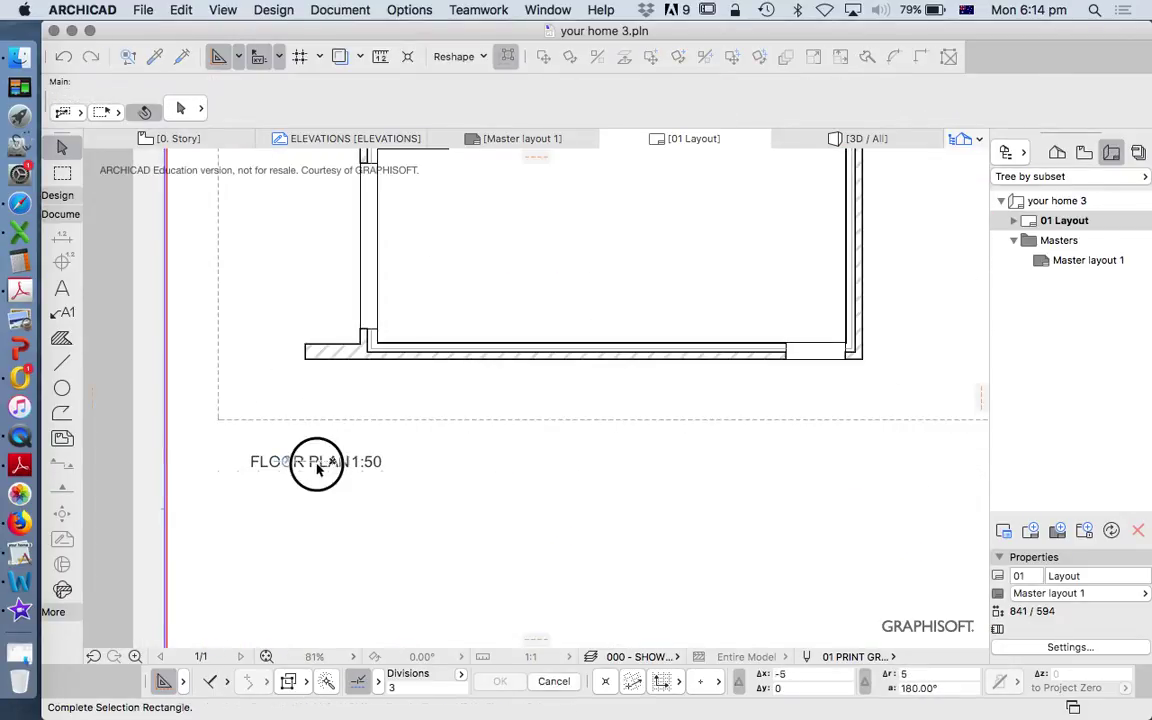
pyautogui.moveTo(250, 485); pyautogui.dragTo(206, 428)
pyautogui.click(222, 400)
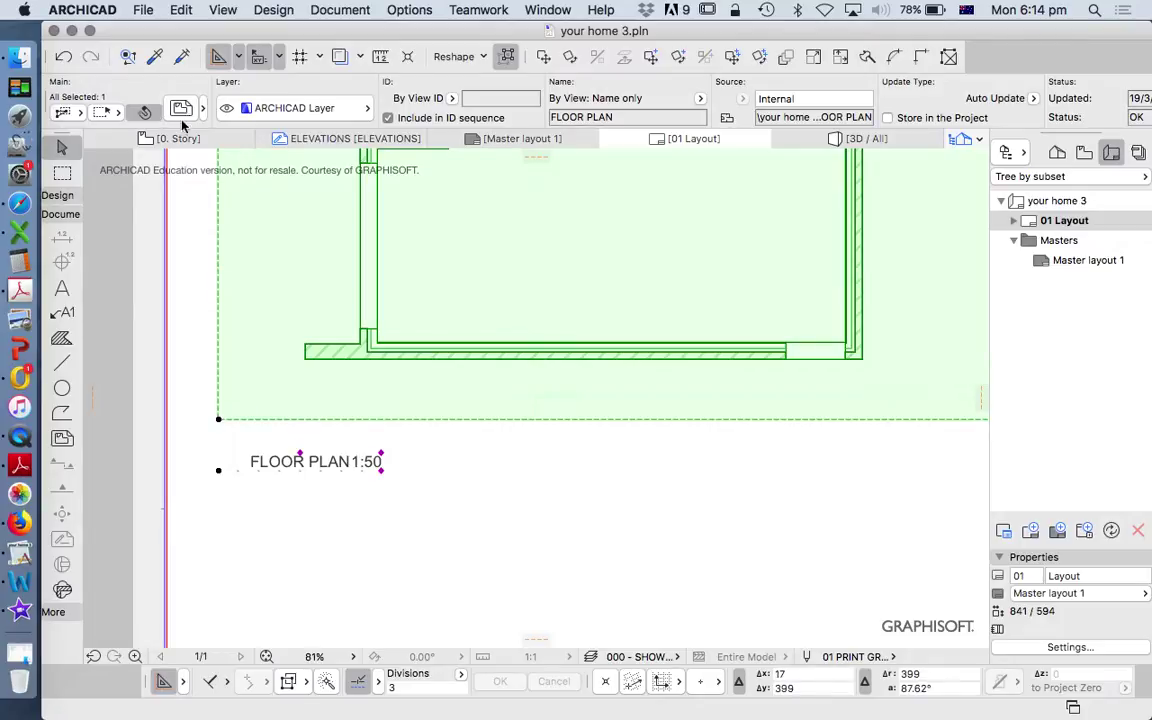
pyautogui.doubleClick(501, 395)
pyautogui.scroll(-5, 820, 601)
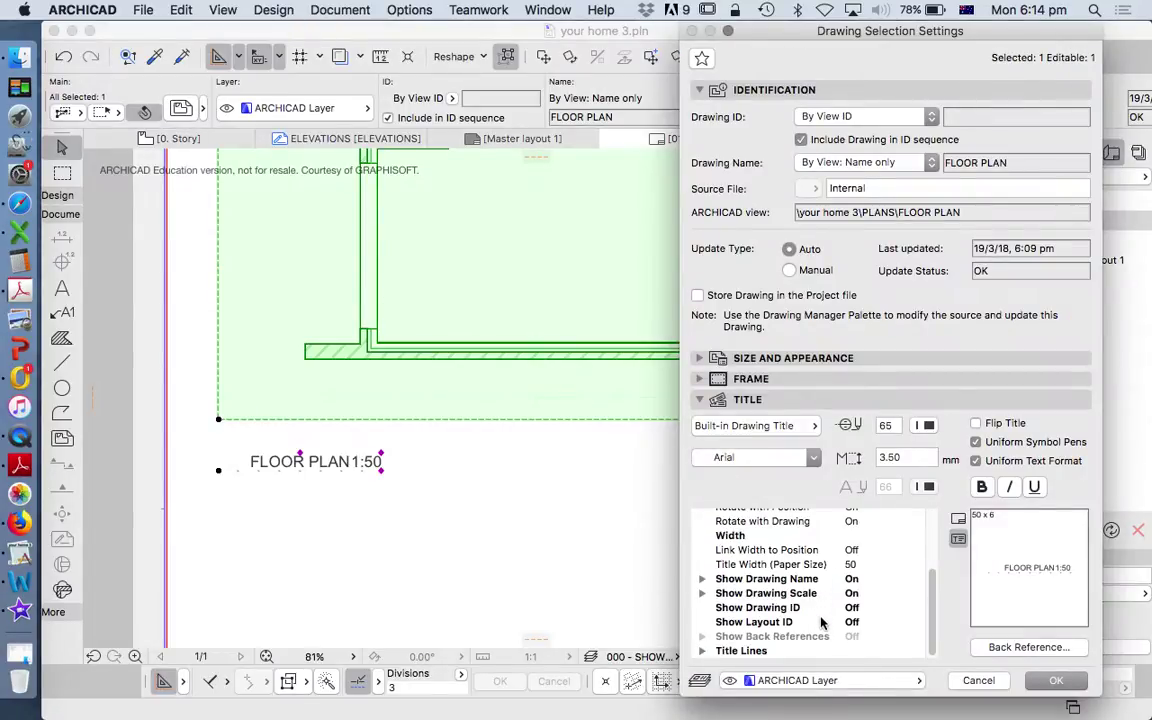
pyautogui.click(780, 651)
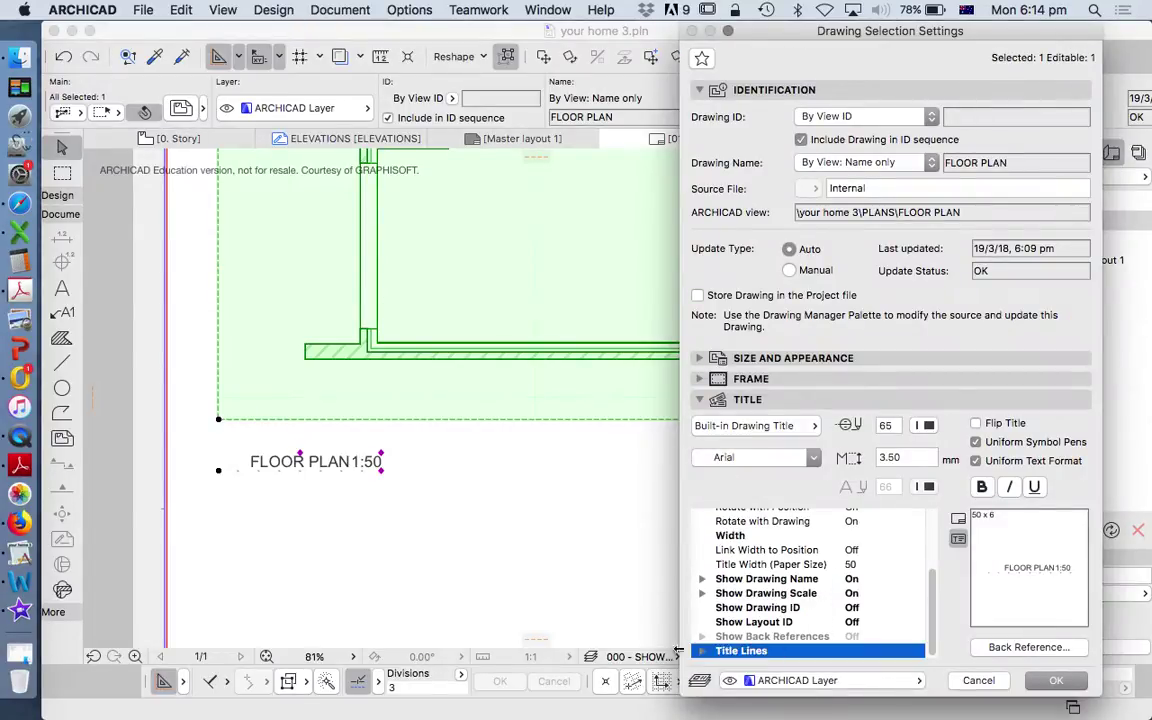
pyautogui.scroll(-2, 900, 633)
pyautogui.click(885, 637)
pyautogui.click(918, 637)
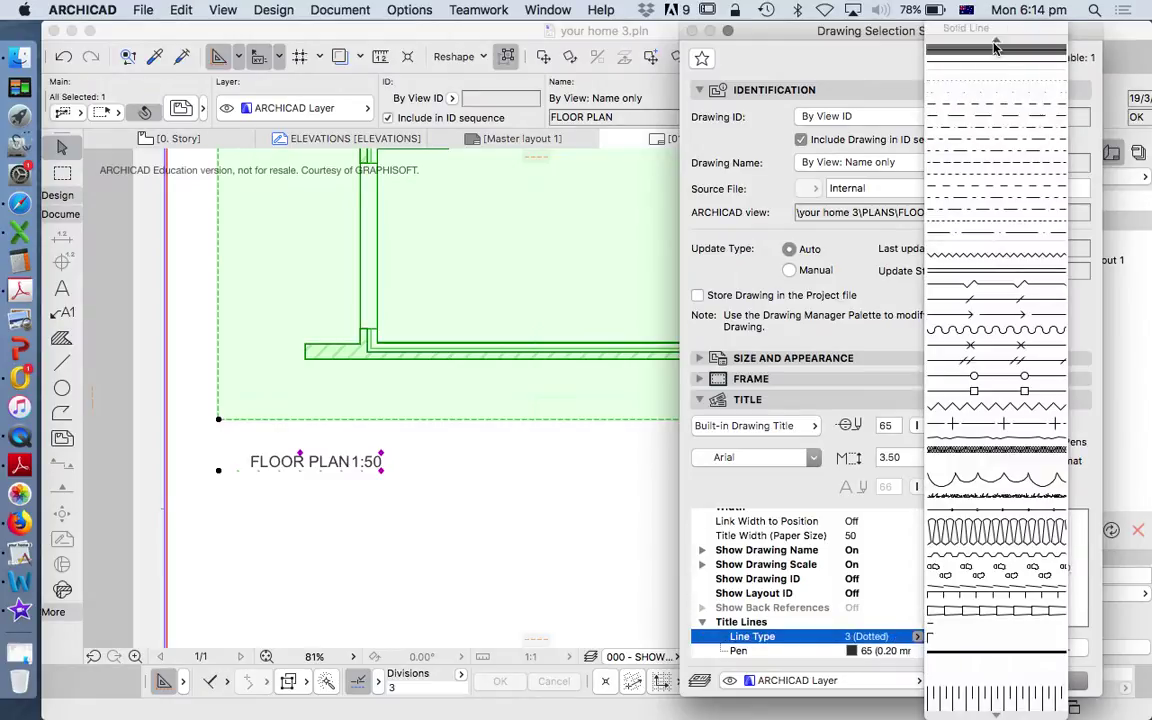
pyautogui.click(995, 90)
pyautogui.click(856, 581)
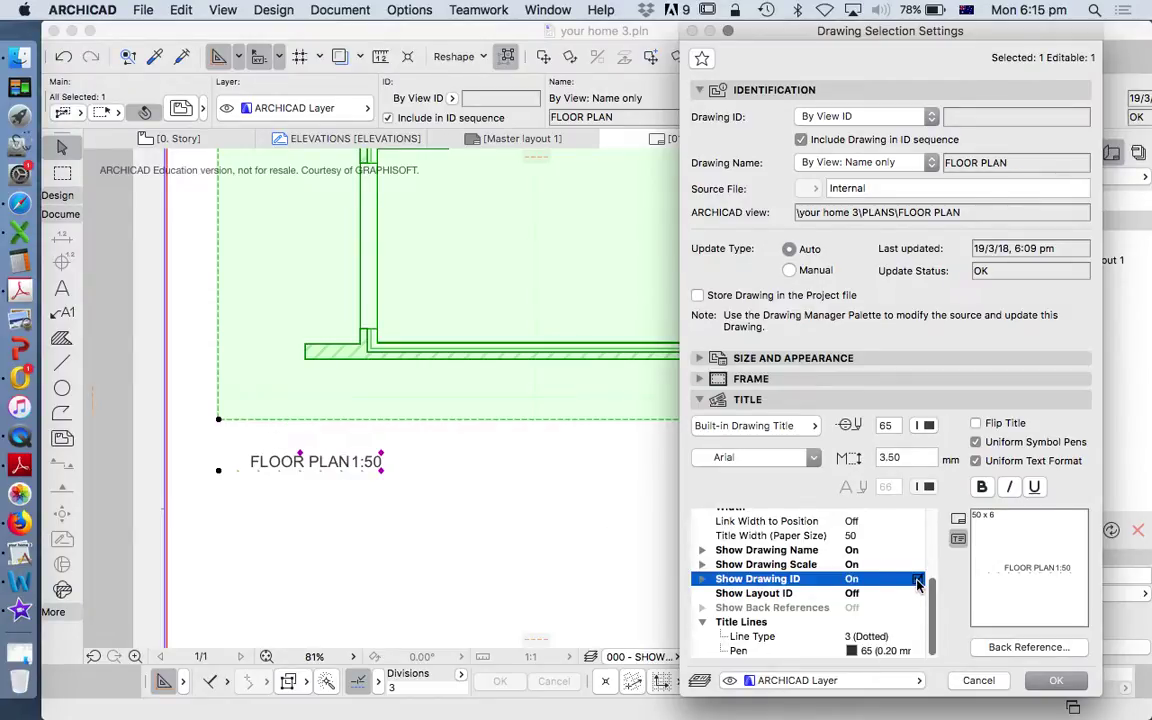
pyautogui.click(1055, 681)
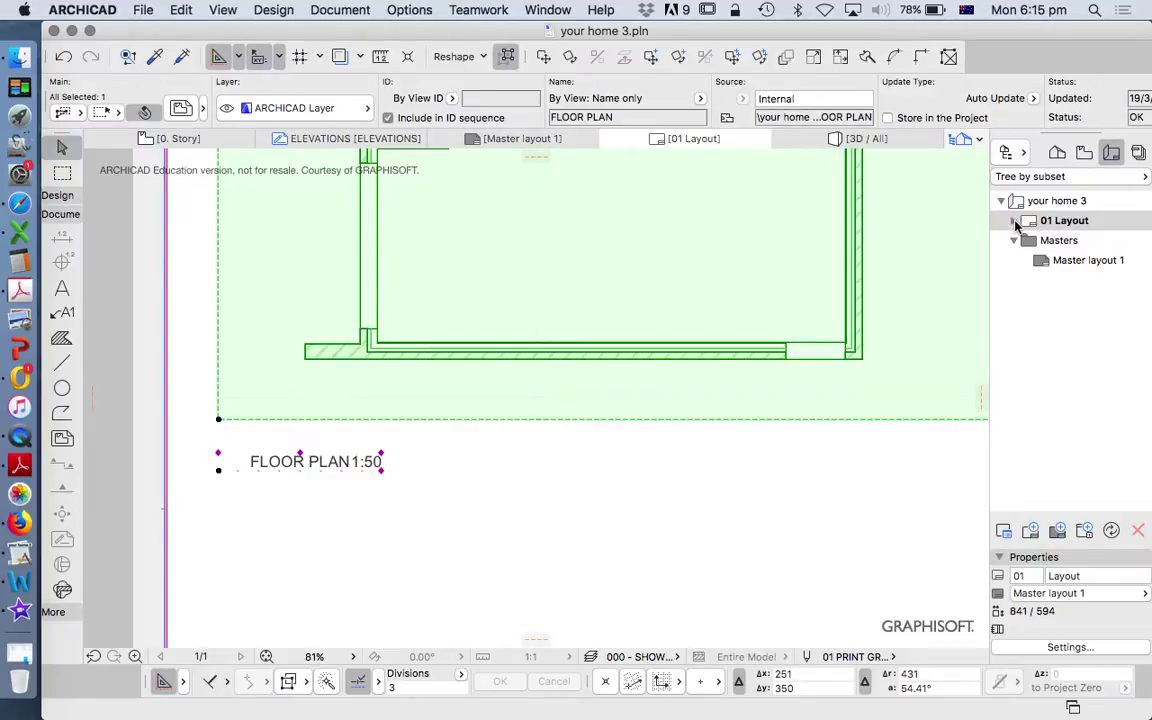
# Set the FLOOR PLAN drawing's ID to Custom with the value 01, apply it and deselect the drawing.
pyautogui.click(1016, 223)
pyautogui.click(1077, 243)
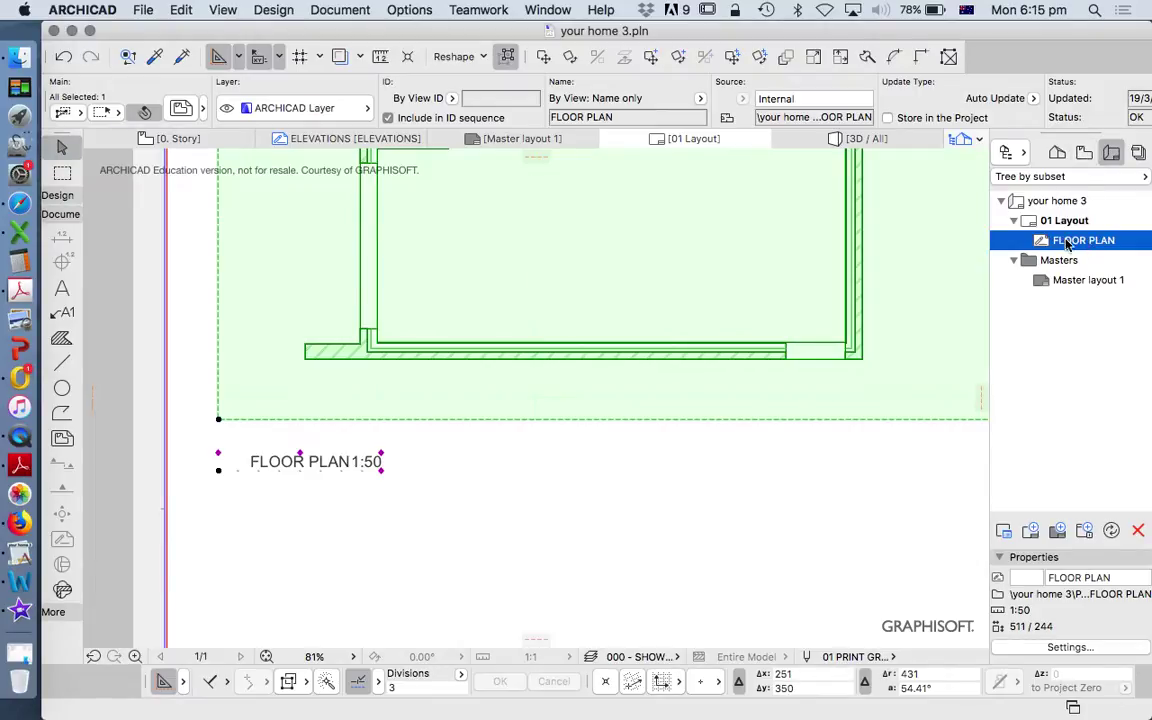
pyautogui.rightClick(1070, 241)
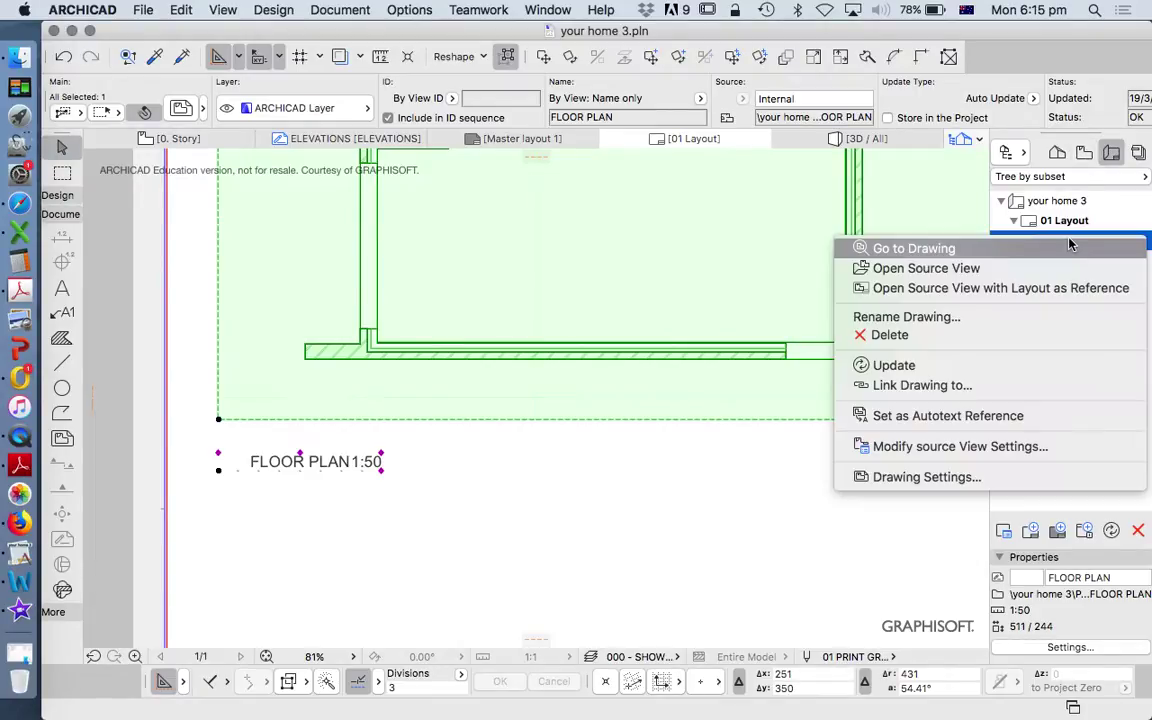
pyautogui.click(1011, 476)
pyautogui.doubleClick(845, 415)
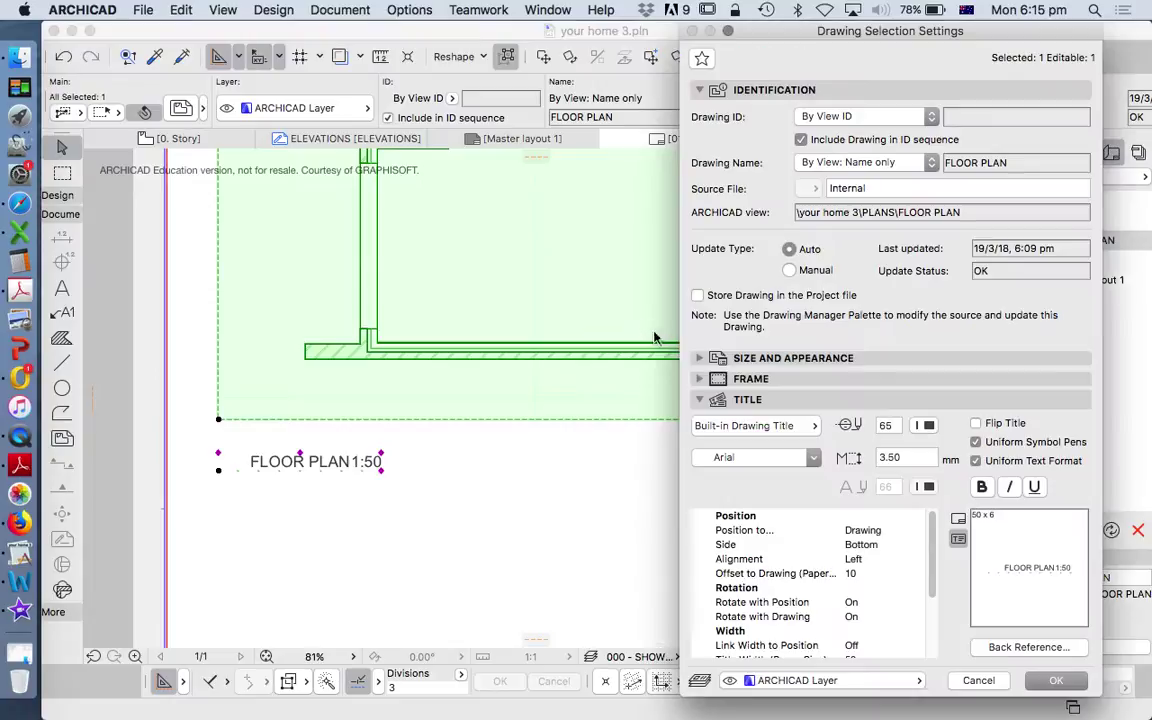
pyautogui.click(897, 118)
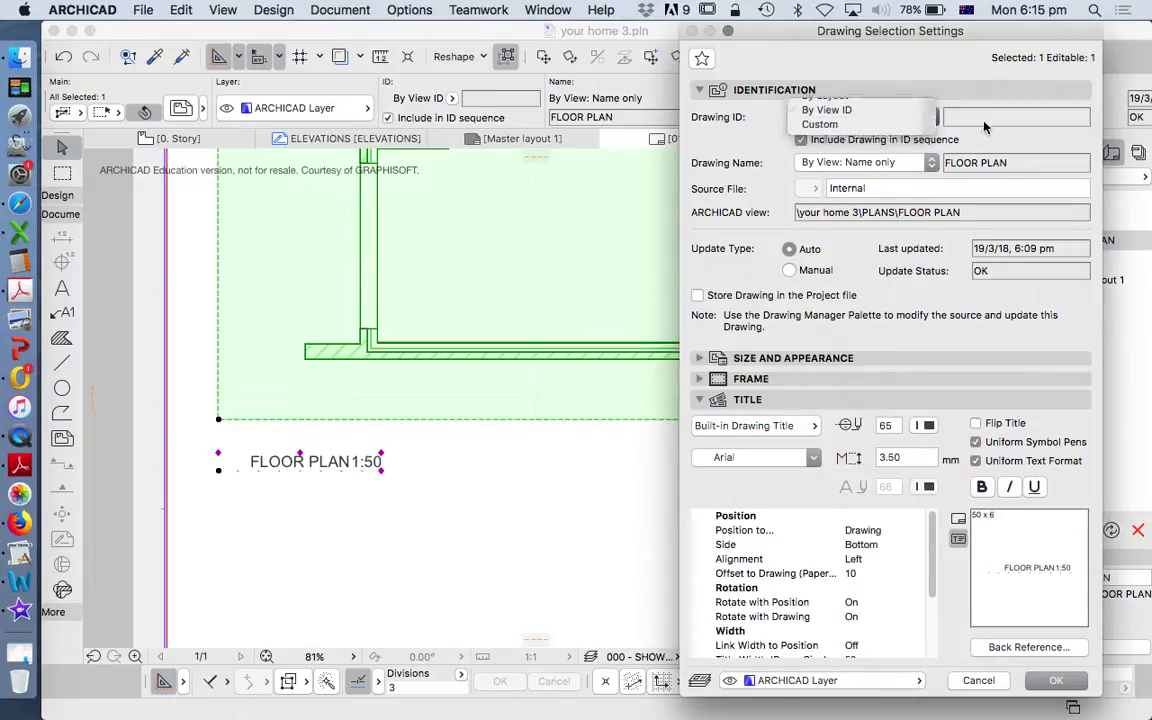
pyautogui.click(840, 125)
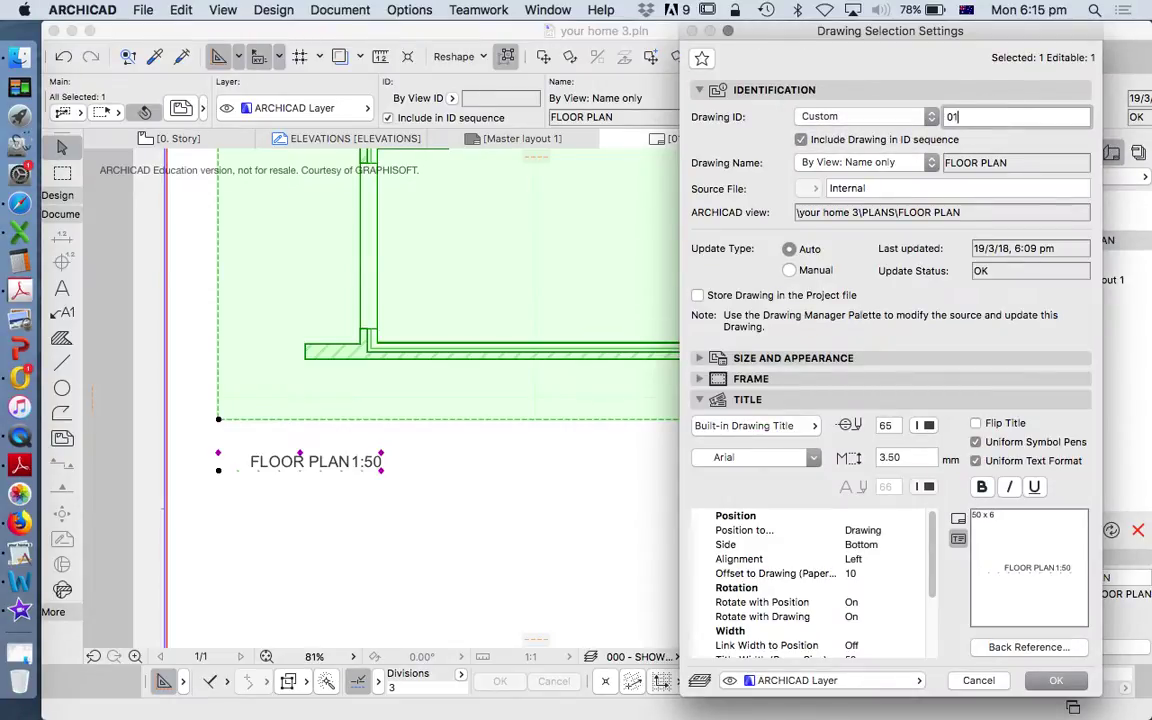
pyautogui.click(1050, 682)
pyautogui.click(571, 543)
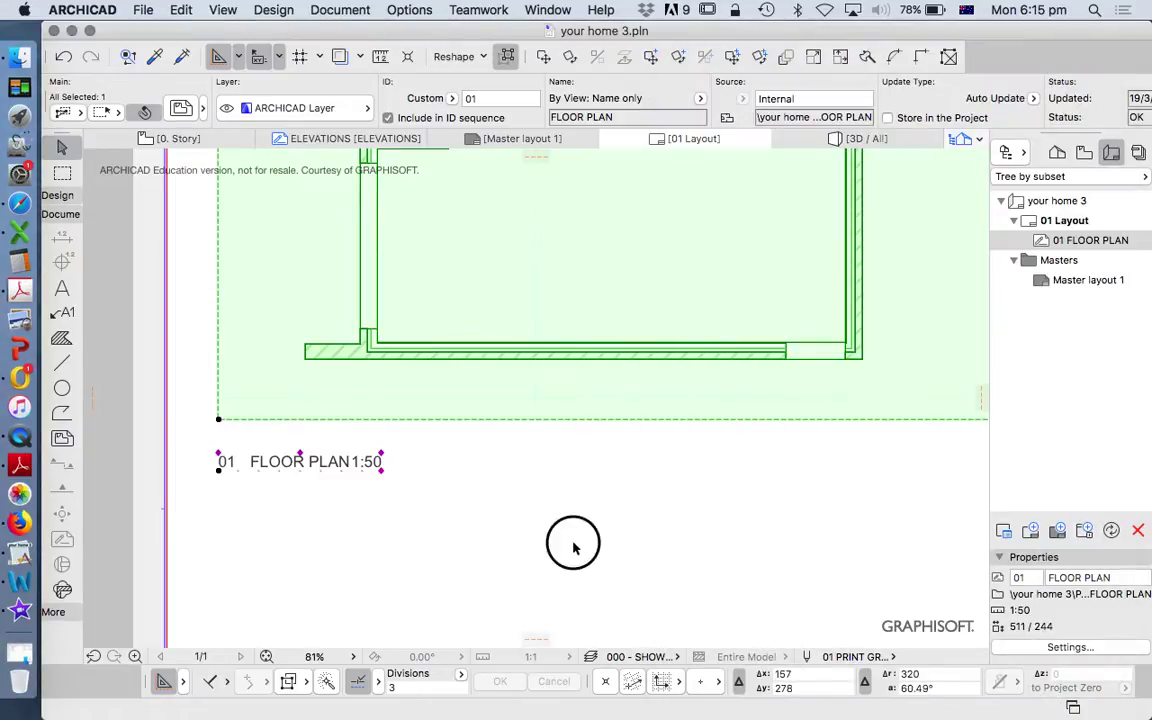
# Place a text block beneath the floor plan reading "01 - GROUND FLOOR PLAN" with "SCALE 1:50 @ A1 OR 1:100 @ A3" on a second line.
pyautogui.scroll(3, 571, 501)
pyautogui.scroll(-5, 424, 416)
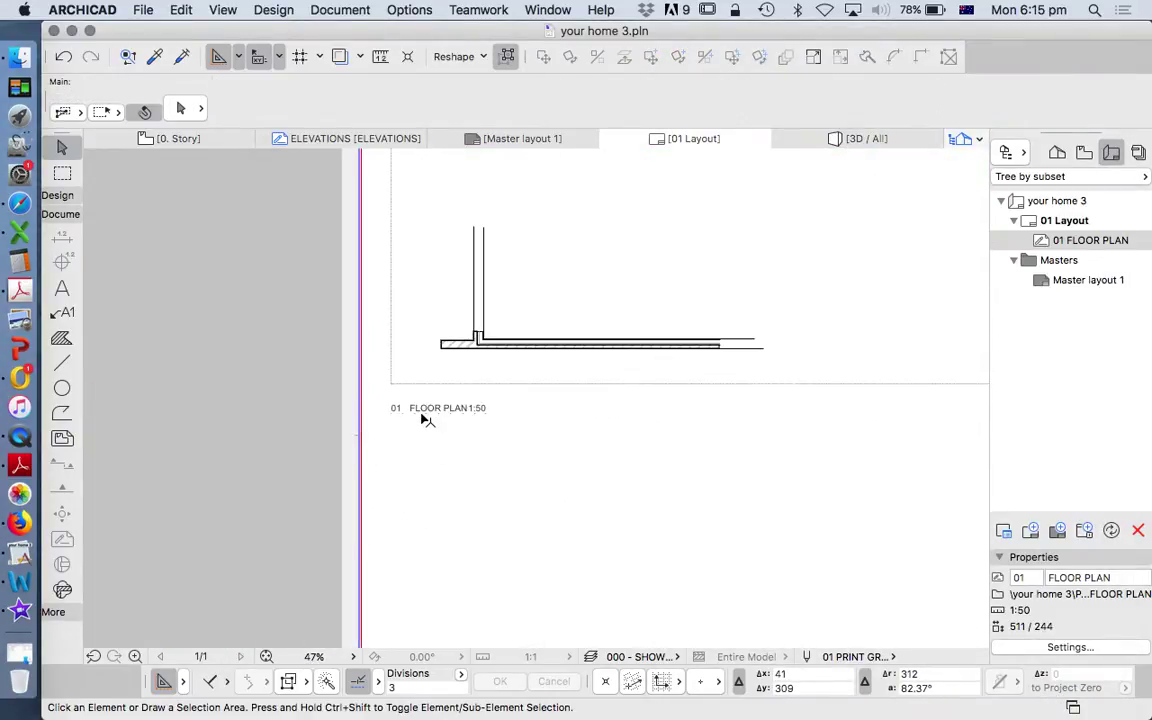
pyautogui.scroll(4, 532, 406)
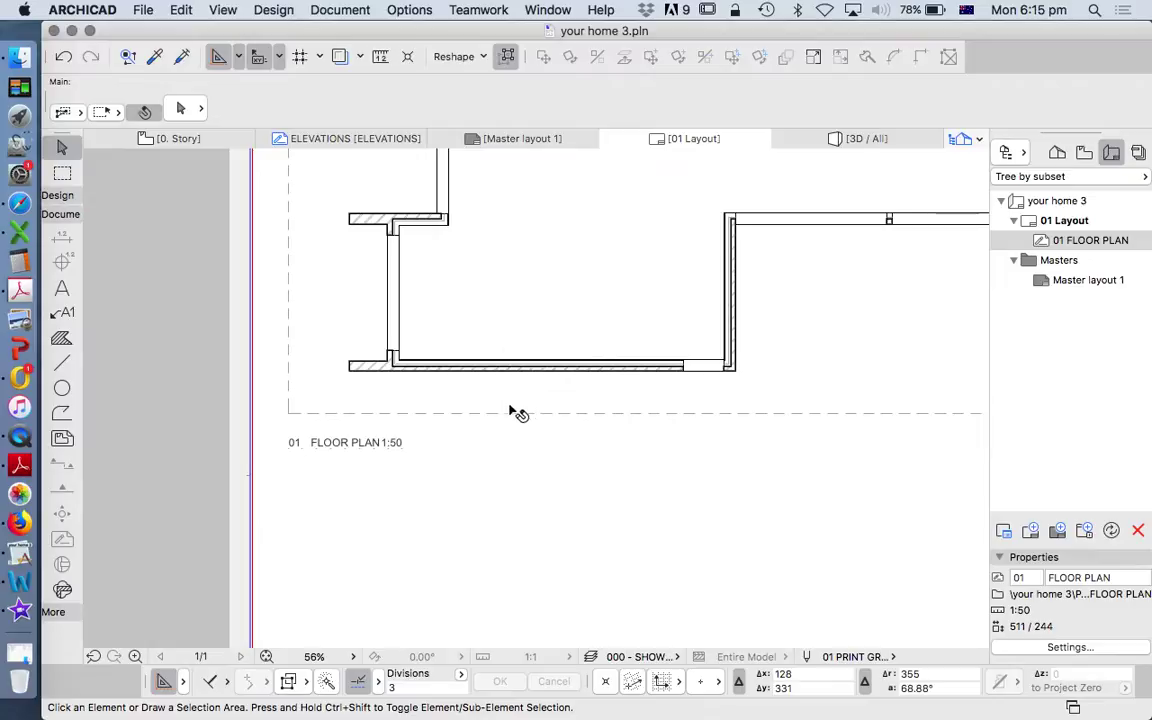
pyautogui.scroll(-3, 517, 411)
pyautogui.scroll(-3, 455, 428)
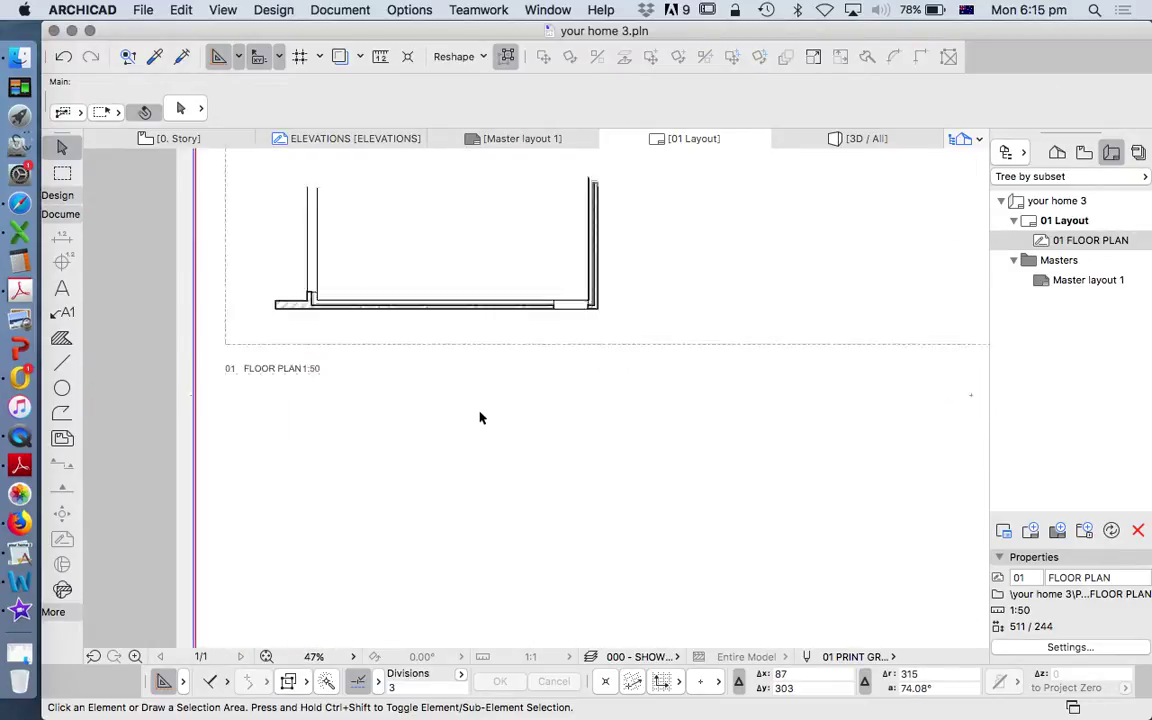
pyautogui.scroll(-1, 515, 366)
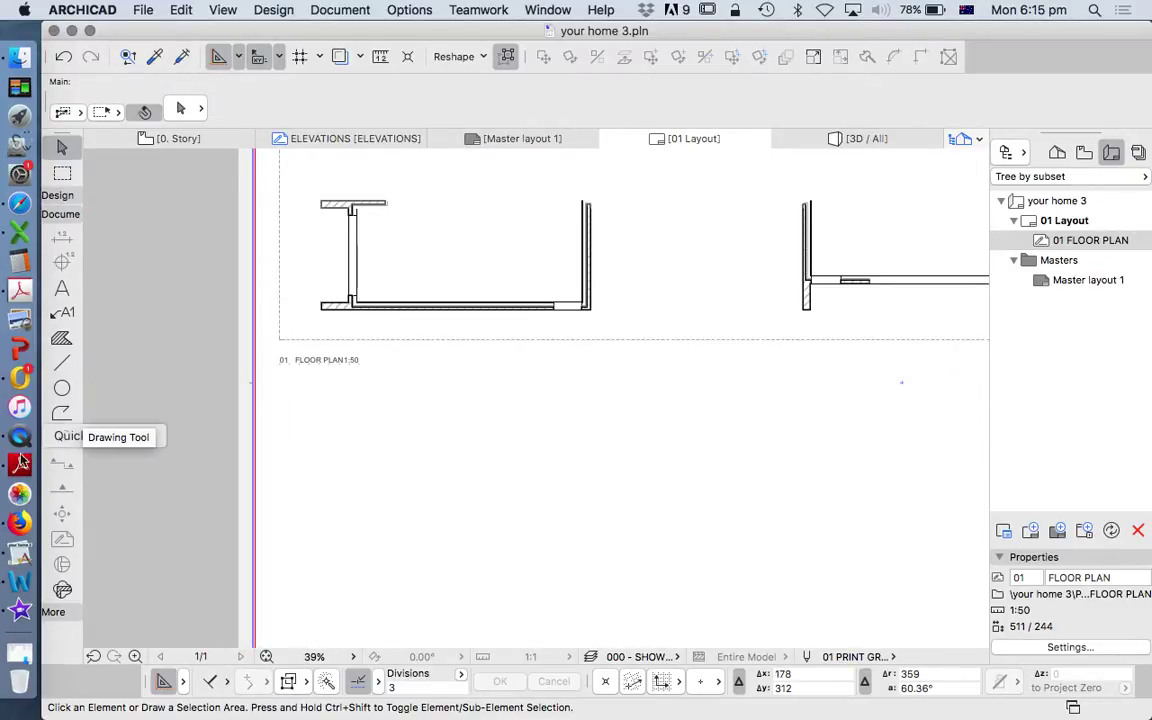
pyautogui.click(62, 288)
pyautogui.scroll(3, 400, 329)
pyautogui.click(489, 391)
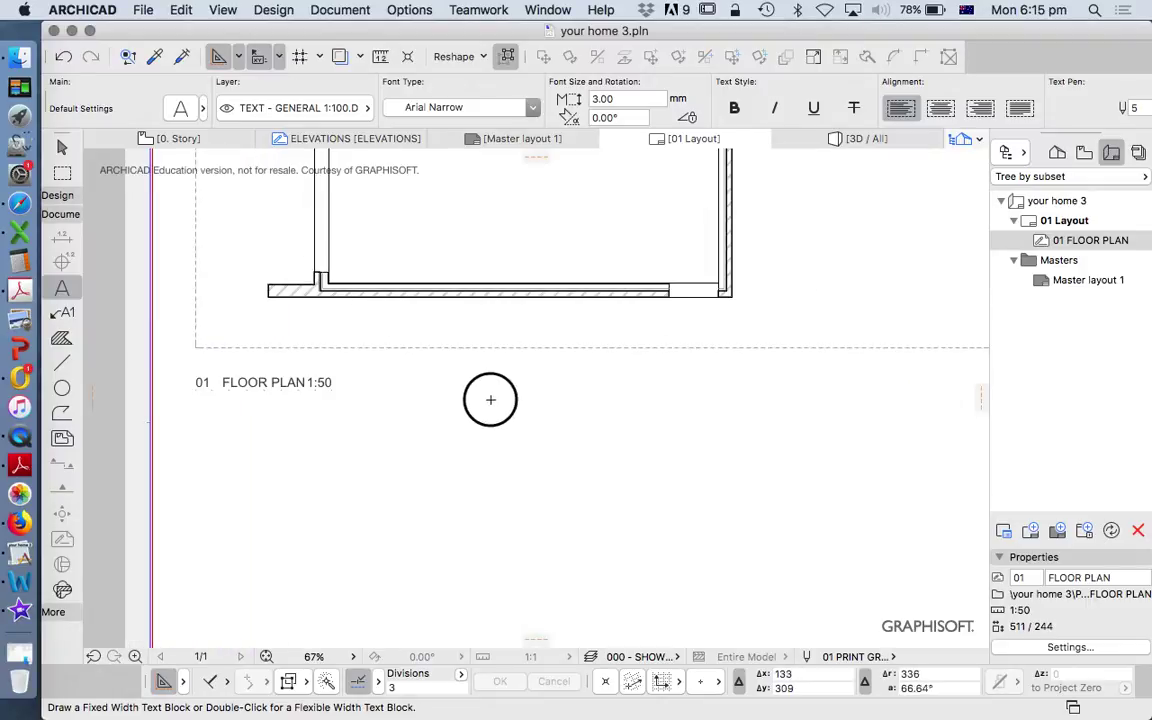
pyautogui.click(822, 535)
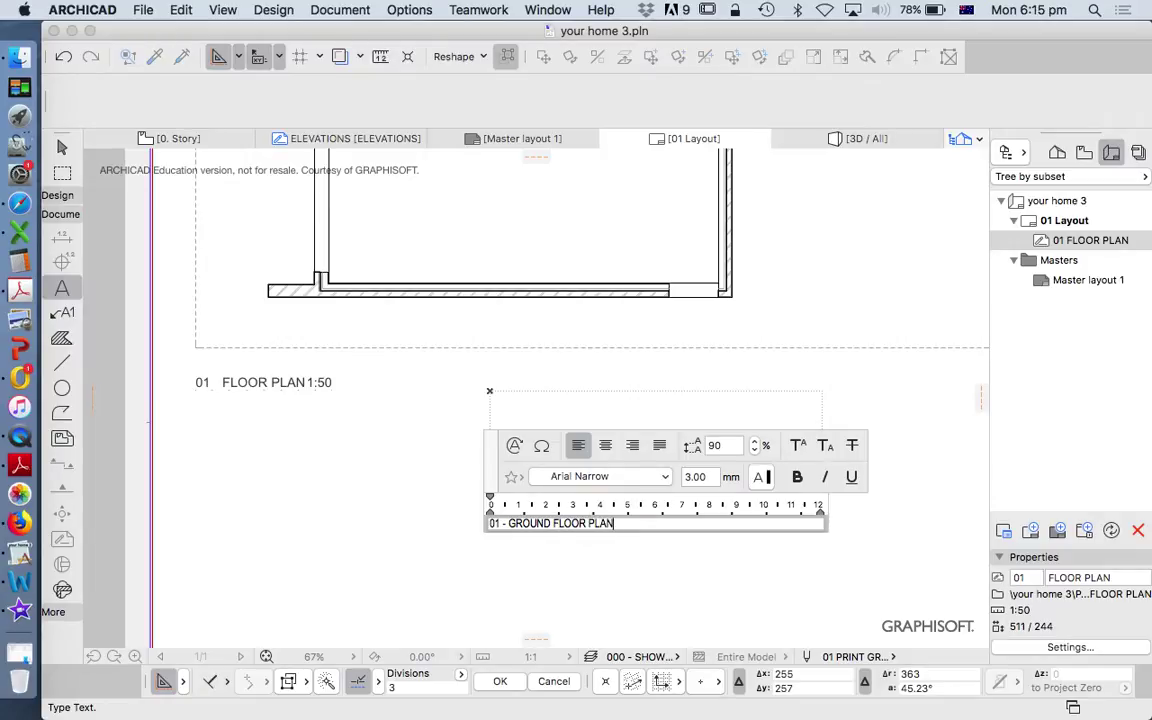
pyautogui.press('Return')
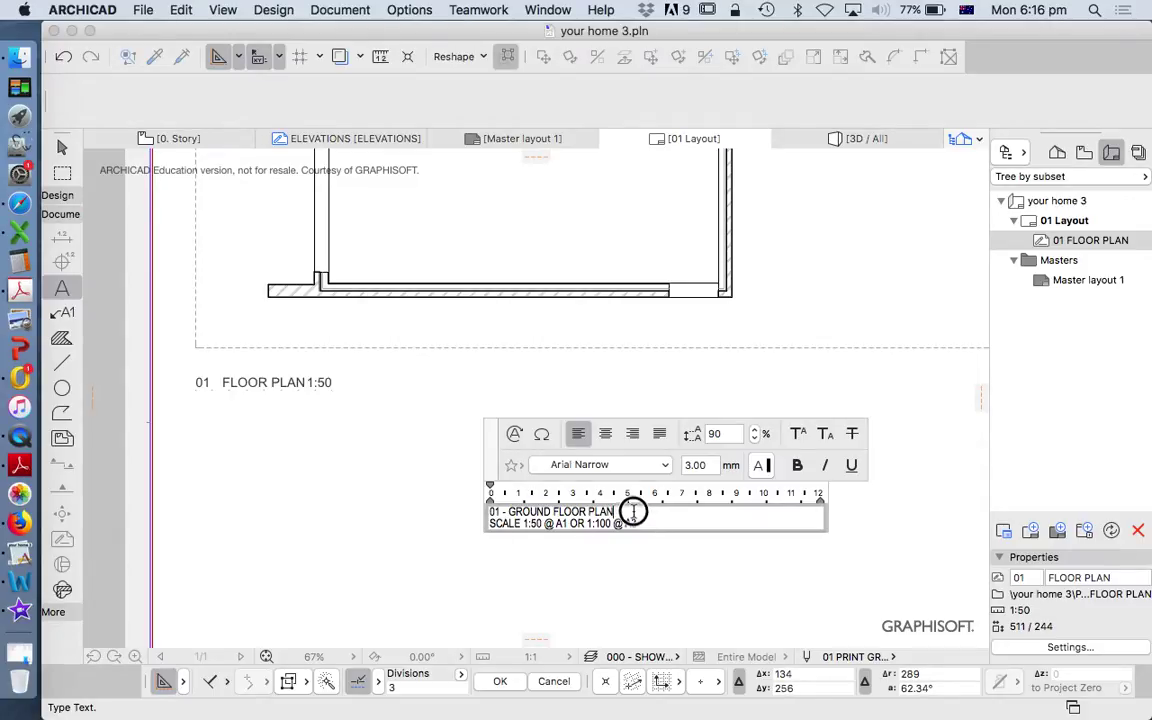
# Set the text height of the "01 - GROUND FLOOR PLAN" line to 5 mm and finish the text block.
pyautogui.moveTo(633, 511); pyautogui.dragTo(463, 507)
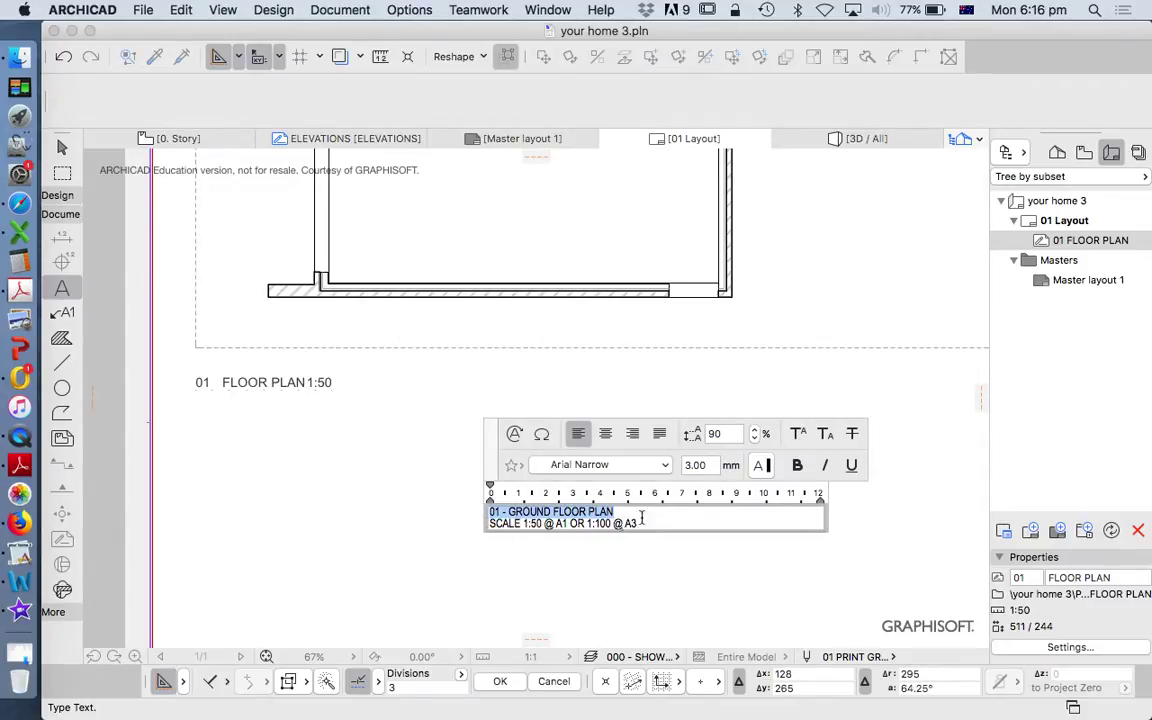
pyautogui.click(698, 466)
pyautogui.write('5')
pyautogui.press('Return')
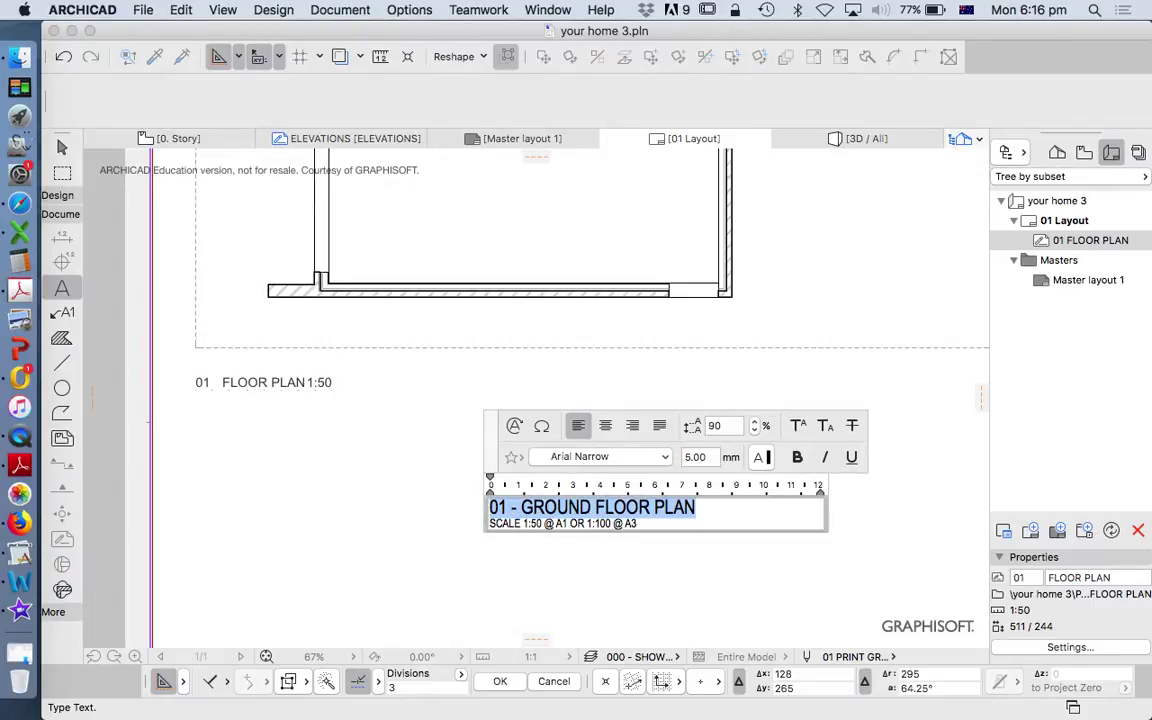
pyautogui.click(553, 557)
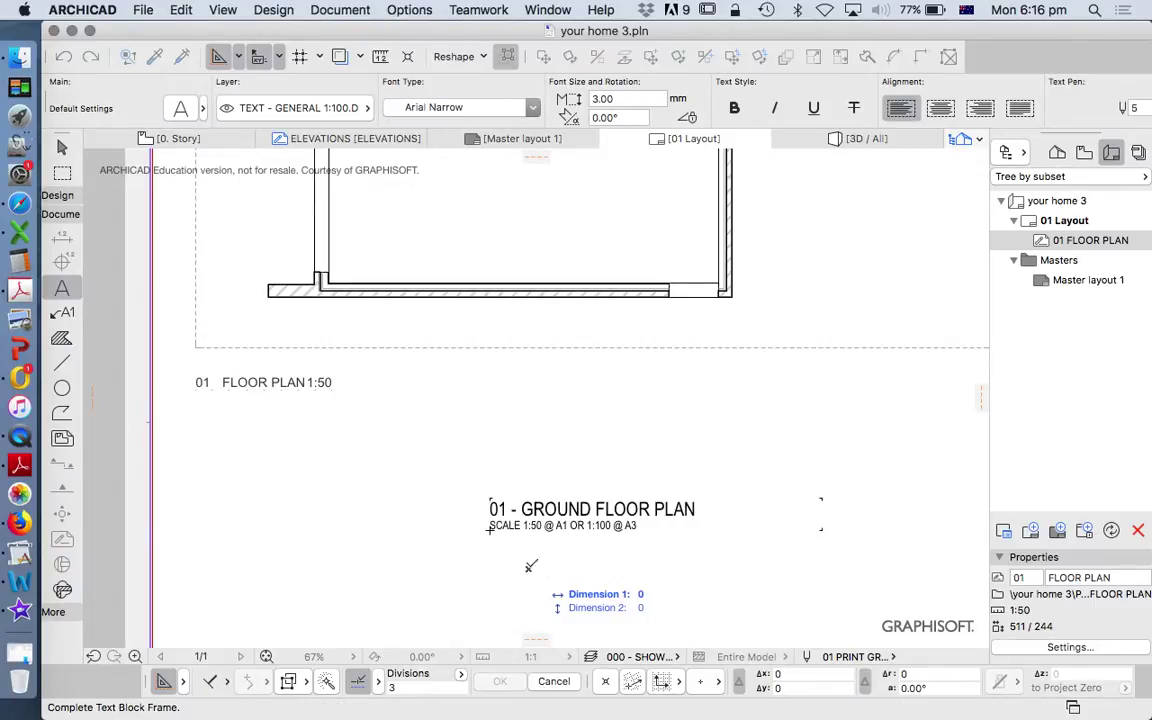
pyautogui.press('Escape')
# Move the custom title text up beside the built-in title under the floor plan, leaving a gap between them.
pyautogui.moveTo(523, 516); pyautogui.dragTo(368, 379)
pyautogui.click(298, 388)
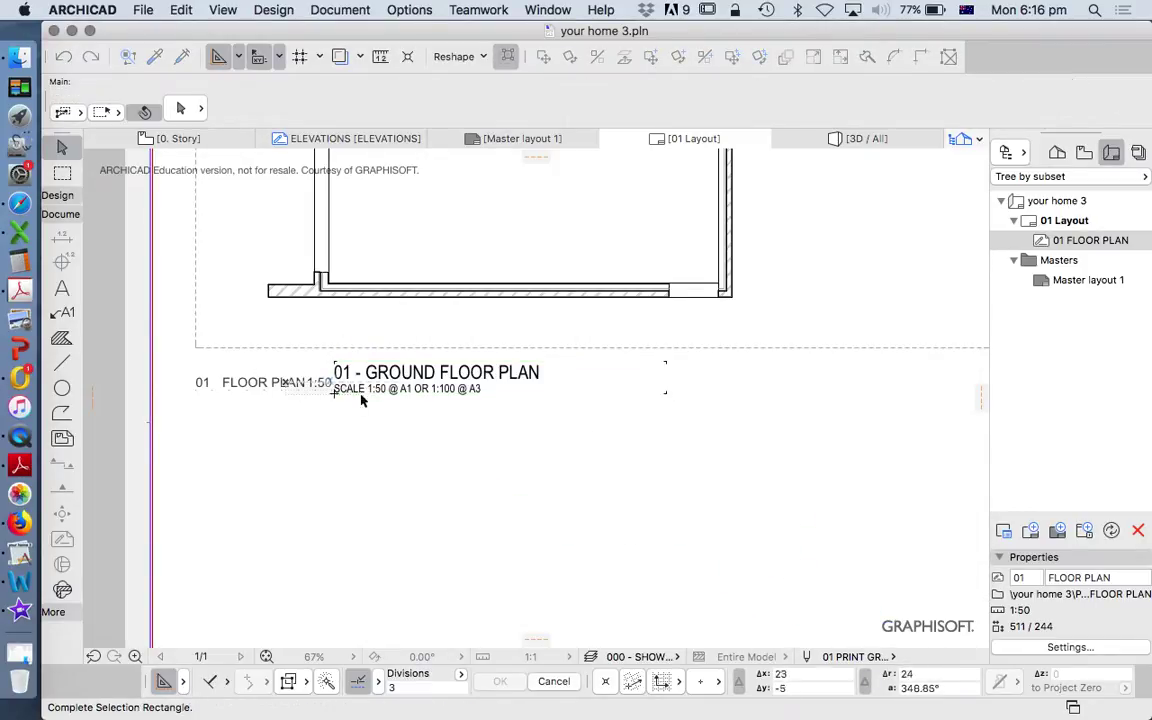
pyautogui.click(364, 400)
pyautogui.click(348, 372)
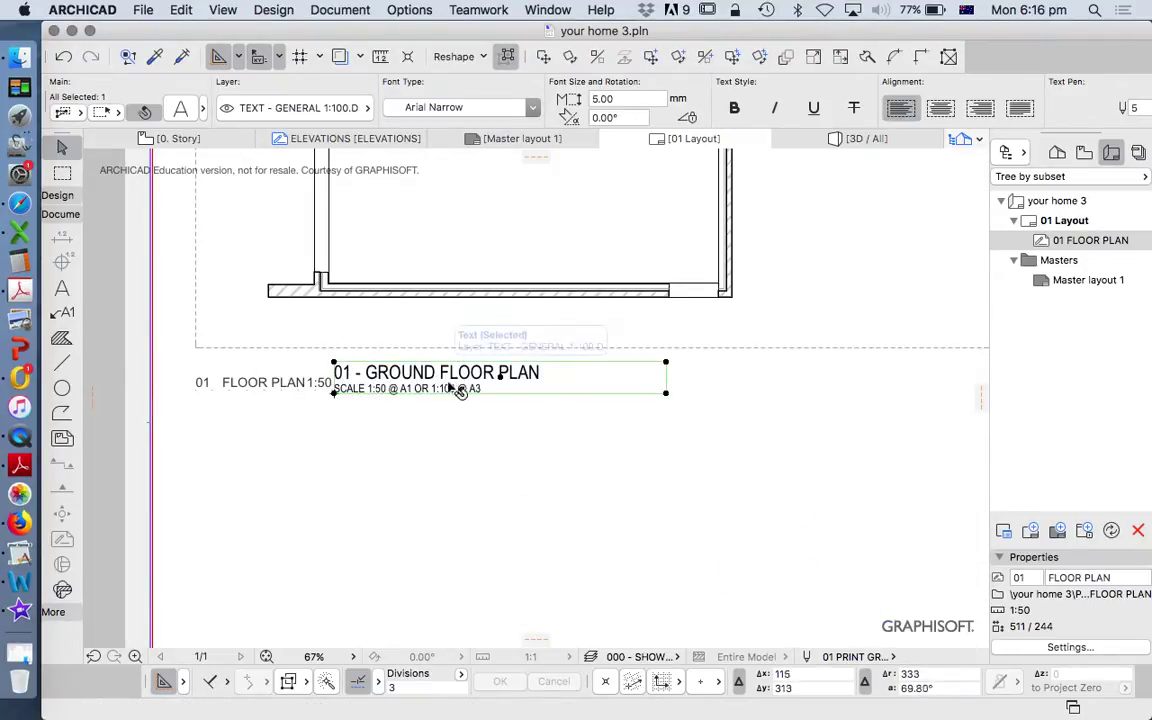
pyautogui.moveTo(474, 388)
pyautogui.mouseDown()
pyautogui.moveTo(488, 391)
pyautogui.moveTo(478, 392)
pyautogui.mouseUp()
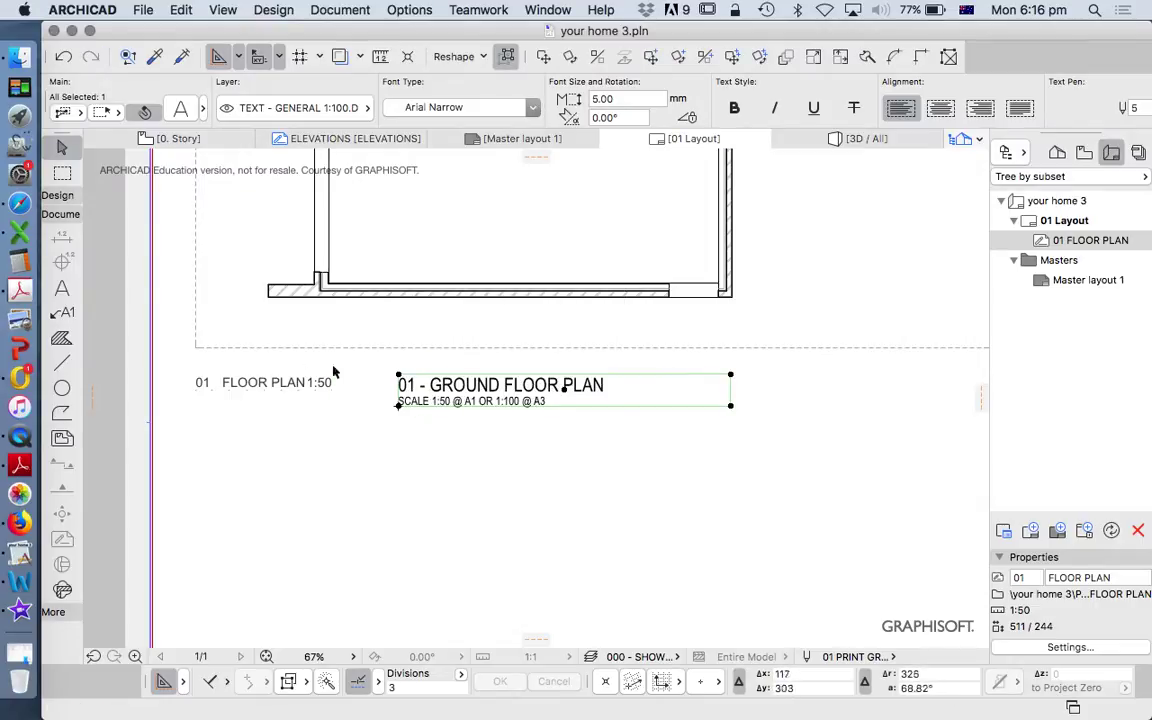
# Change the floor plan drawing's title type to No Title and apply the drawing settings.
pyautogui.click(200, 347)
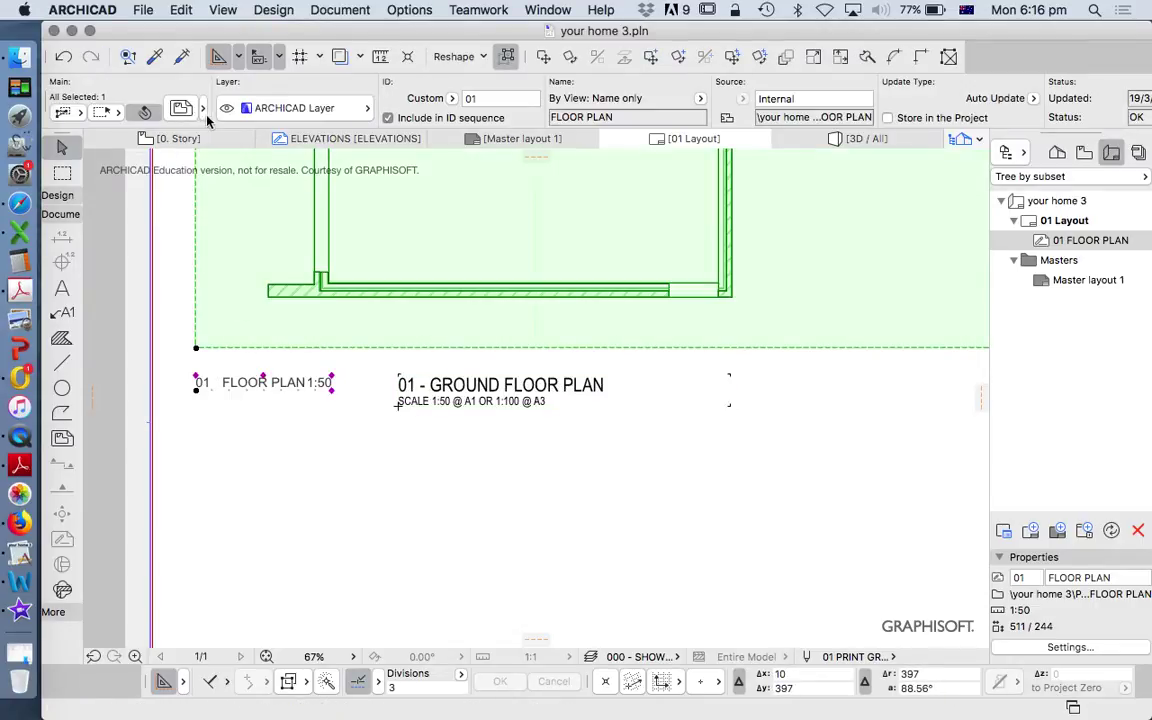
pyautogui.click(181, 108)
pyautogui.click(800, 428)
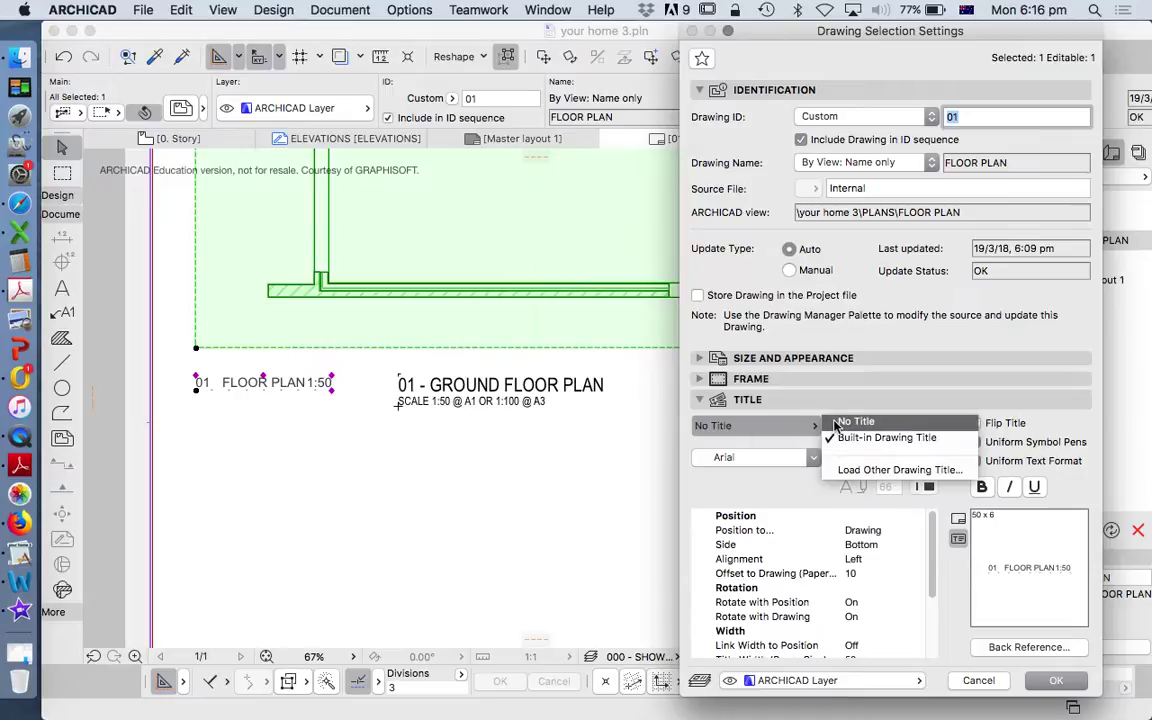
pyautogui.click(840, 416)
pyautogui.click(1056, 680)
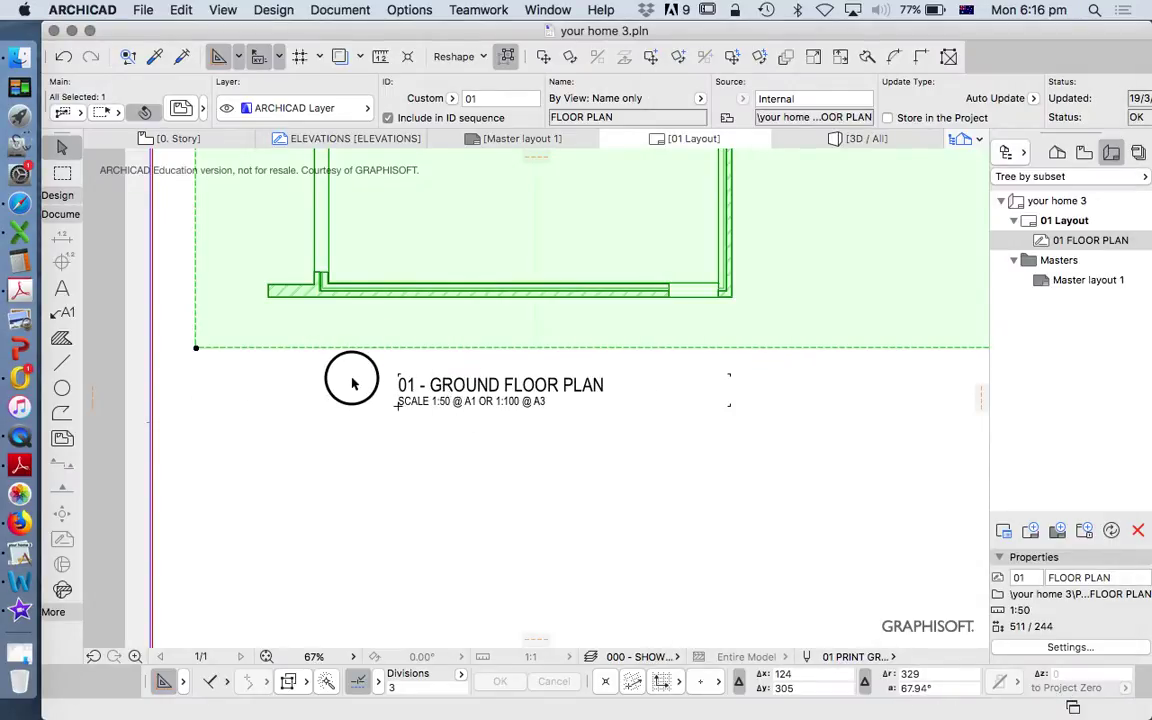
# Move the custom title text so it starts at the left edge of the floor plan drawing's frame, just beneath it.
pyautogui.click(403, 385)
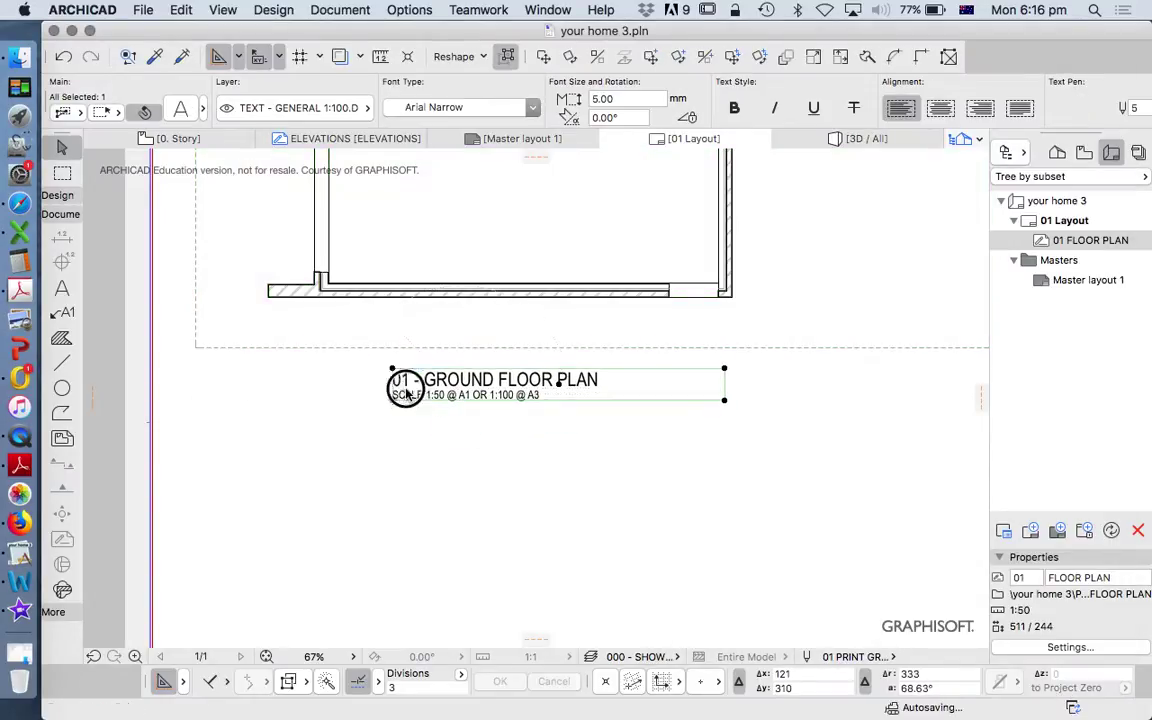
pyautogui.click(543, 56)
pyautogui.click(520, 397)
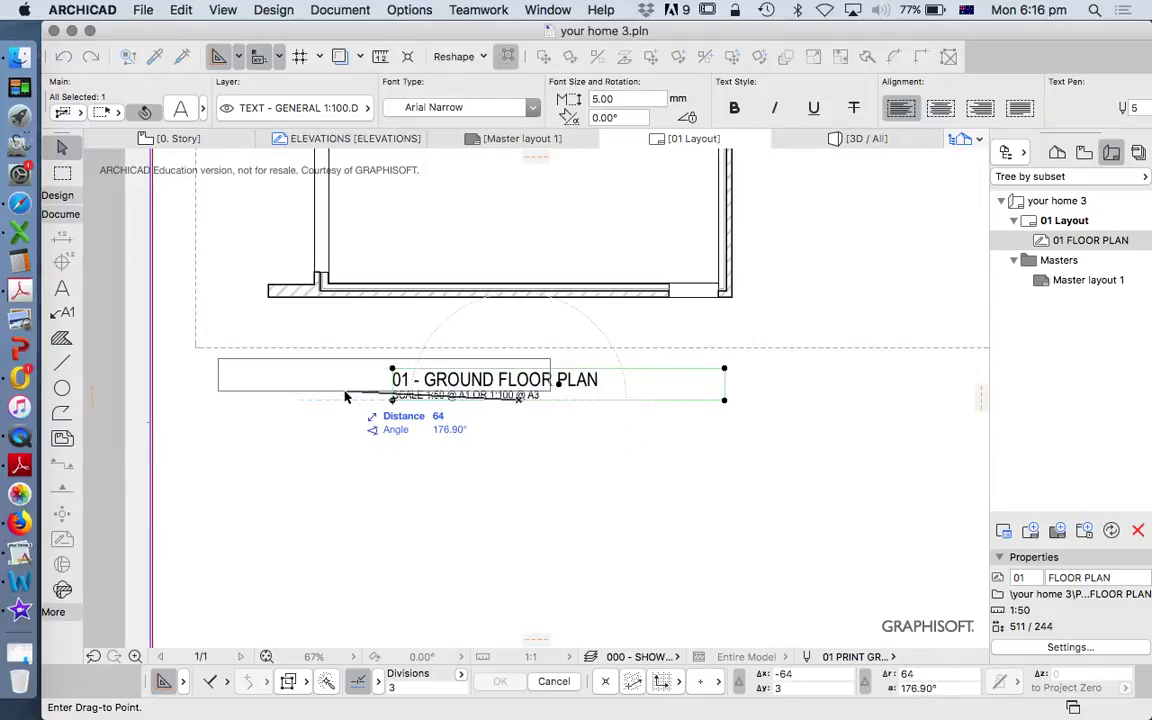
pyautogui.click(198, 391)
pyautogui.scroll(-5, 470, 415)
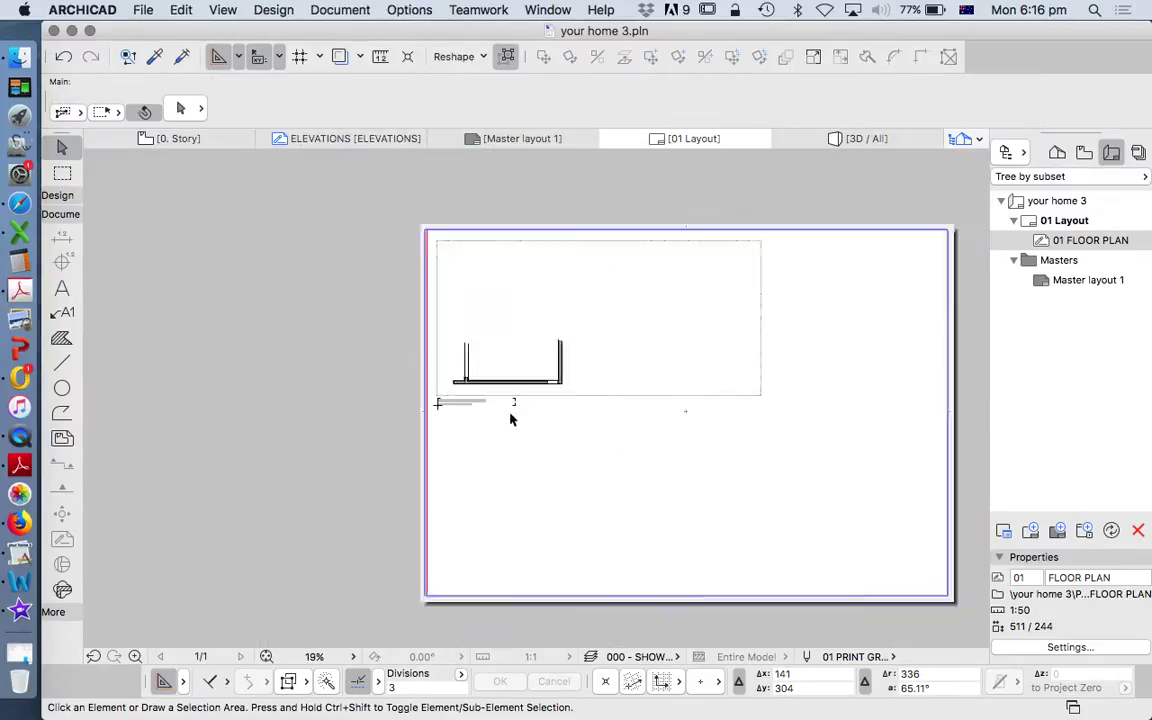
pyautogui.scroll(3, 580, 325)
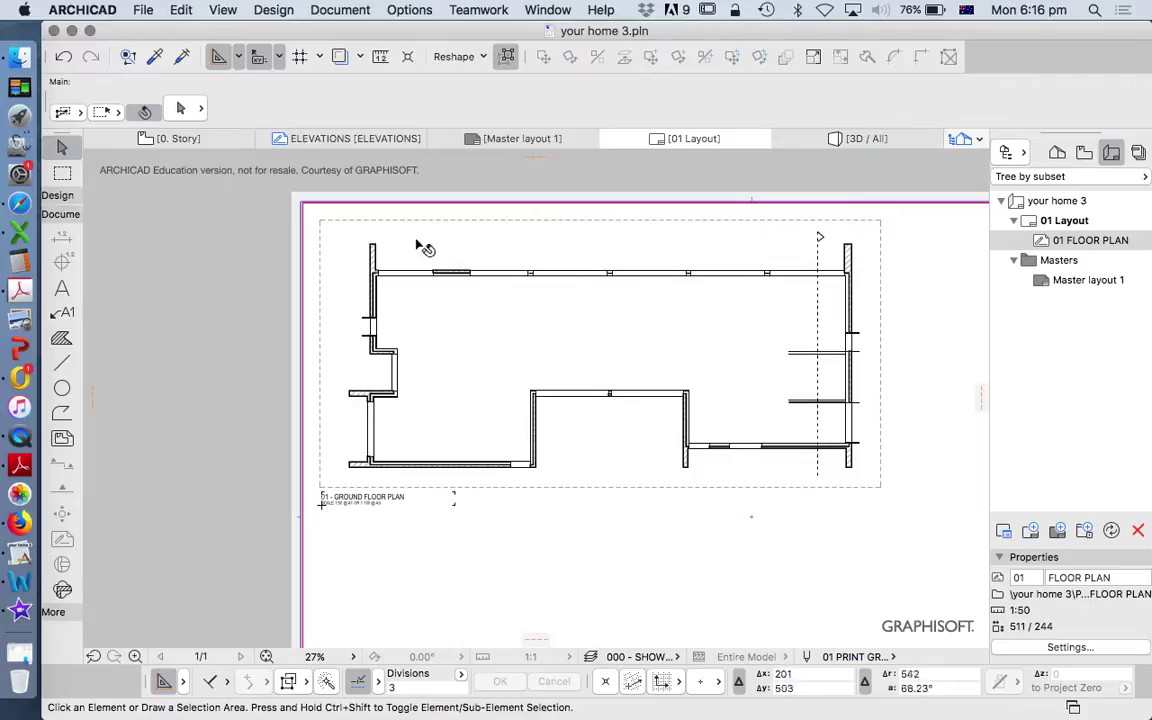
pyautogui.scroll(-2, 430, 282)
pyautogui.click(473, 257)
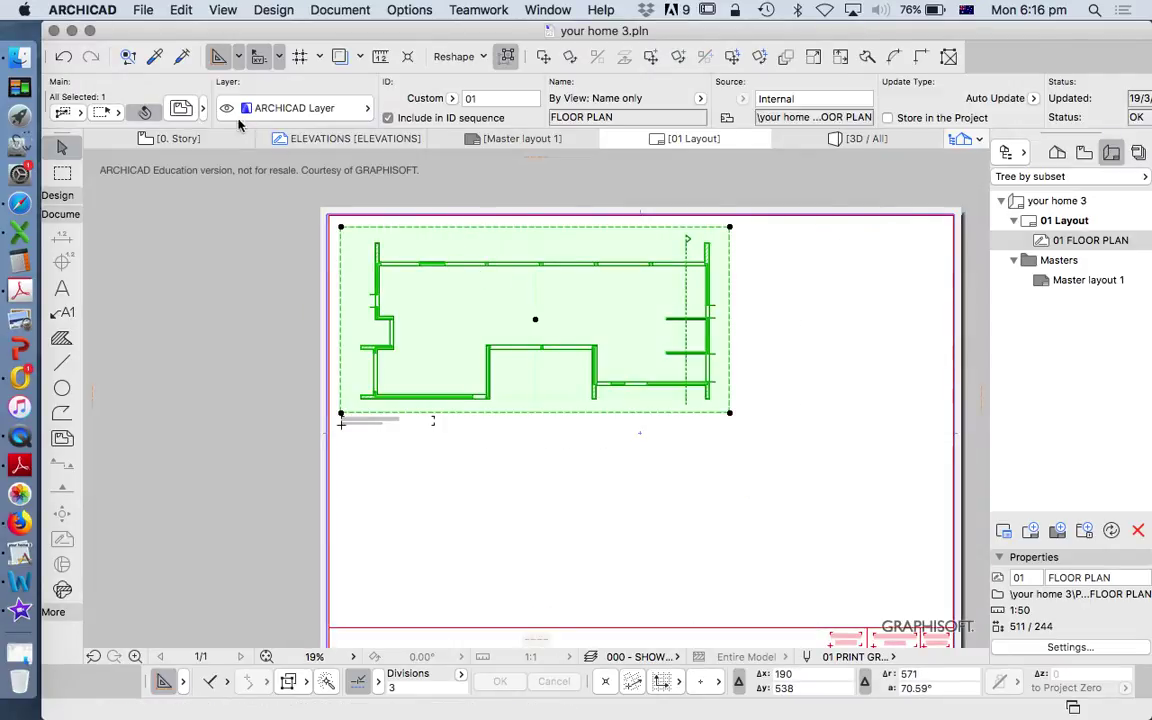
pyautogui.click(181, 108)
pyautogui.click(1073, 680)
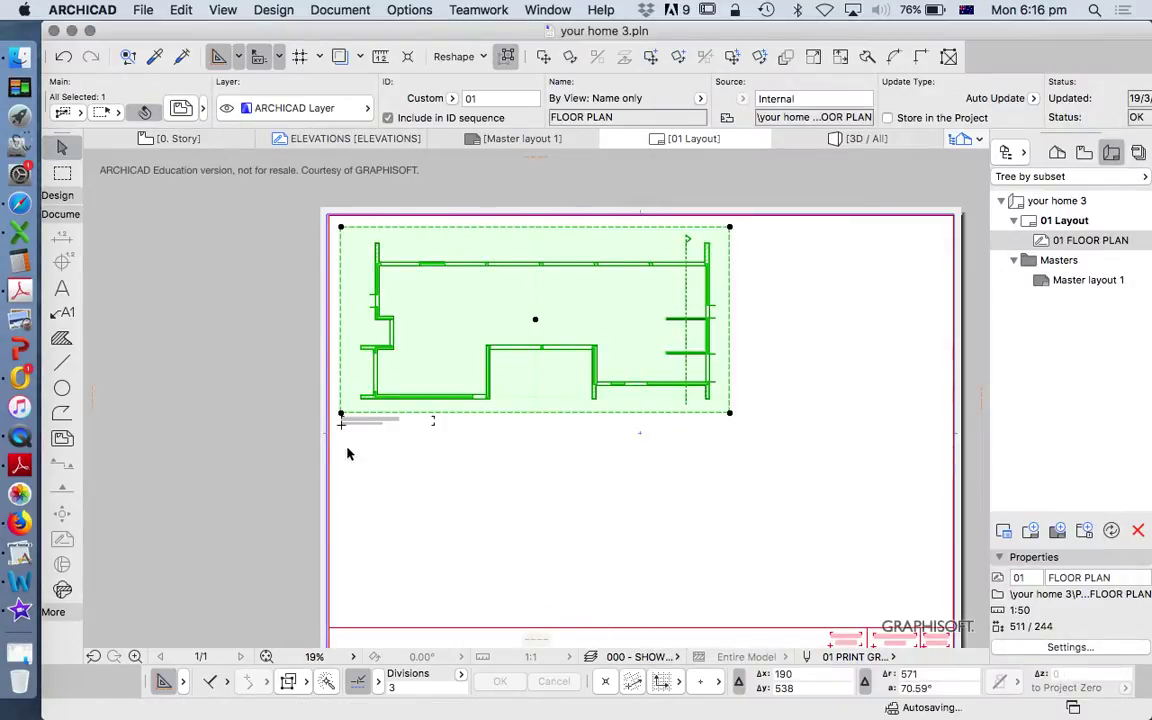
pyautogui.click(746, 489)
pyautogui.scroll(-3, 597, 333)
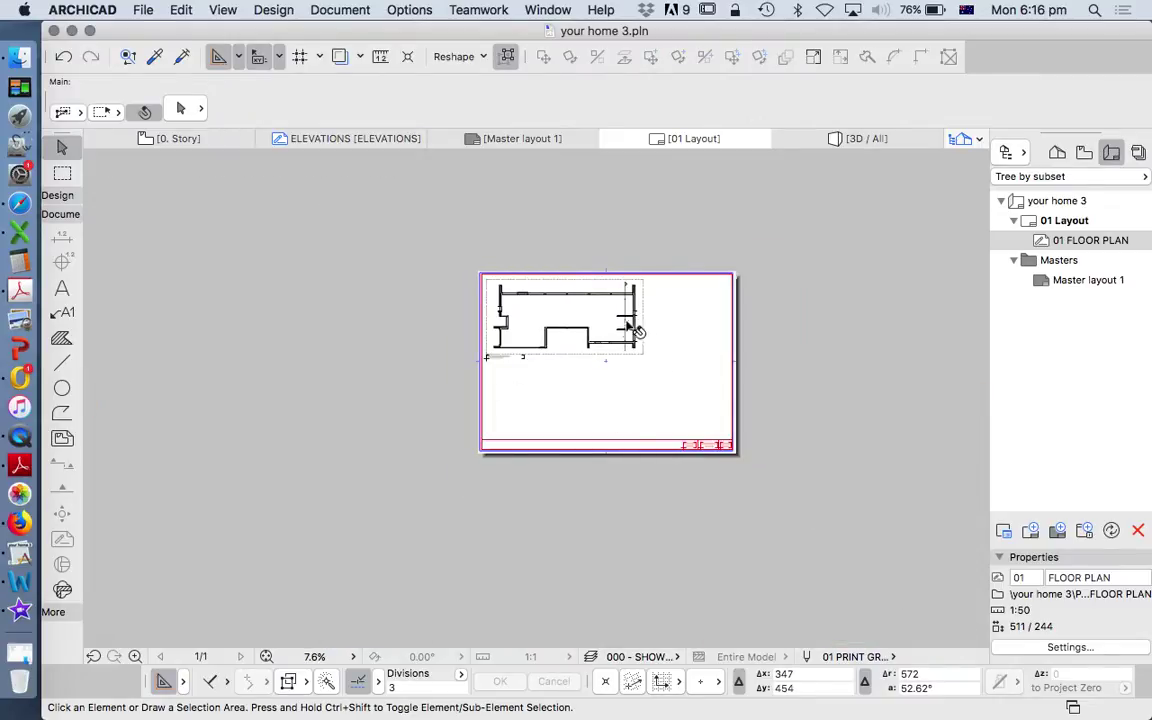
pyautogui.scroll(3, 689, 288)
pyautogui.scroll(-2, 687, 285)
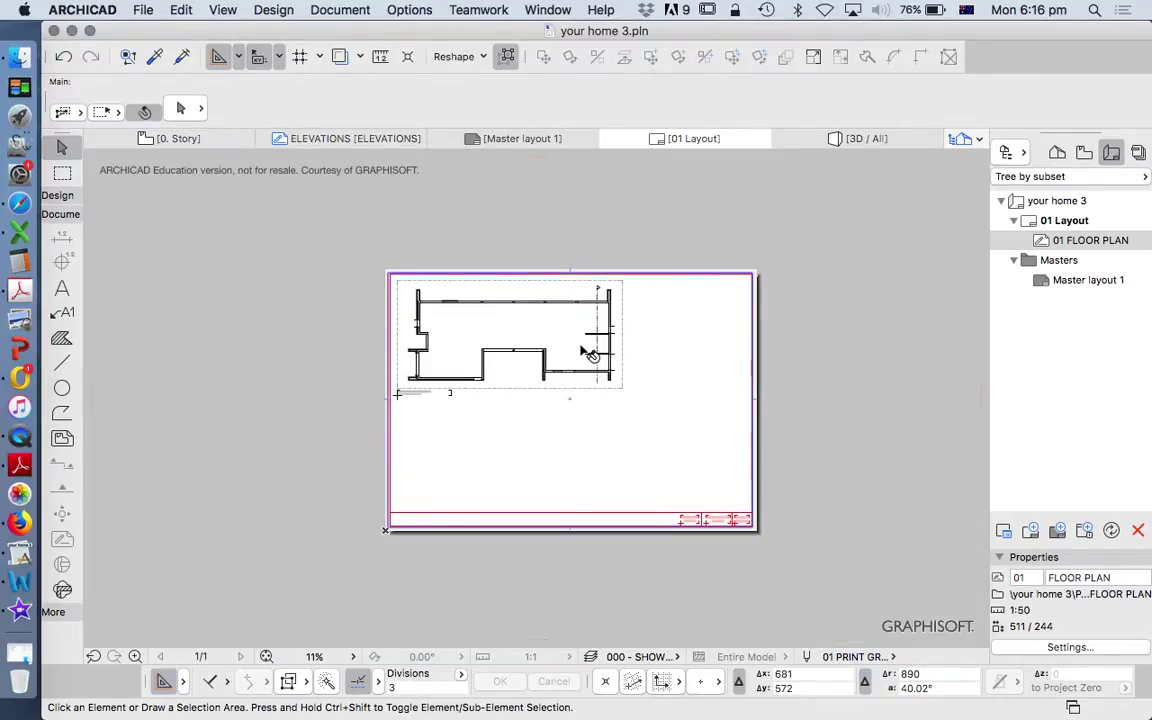
pyautogui.scroll(4, 769, 525)
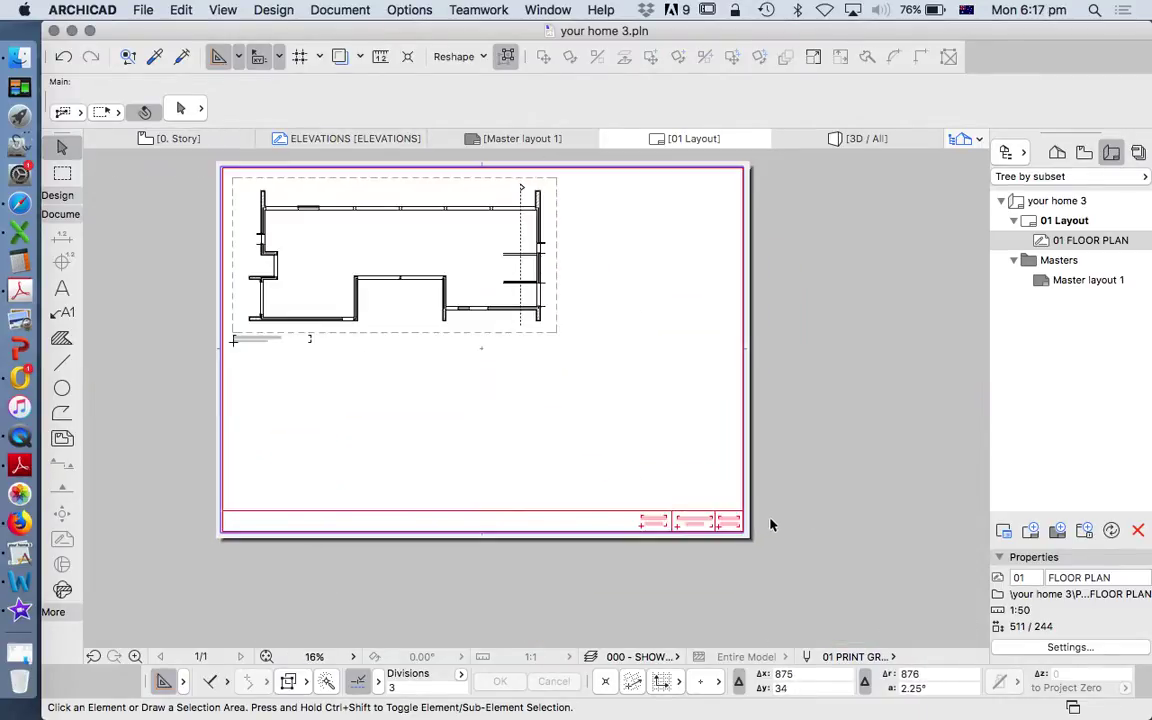
pyautogui.scroll(-4, 766, 463)
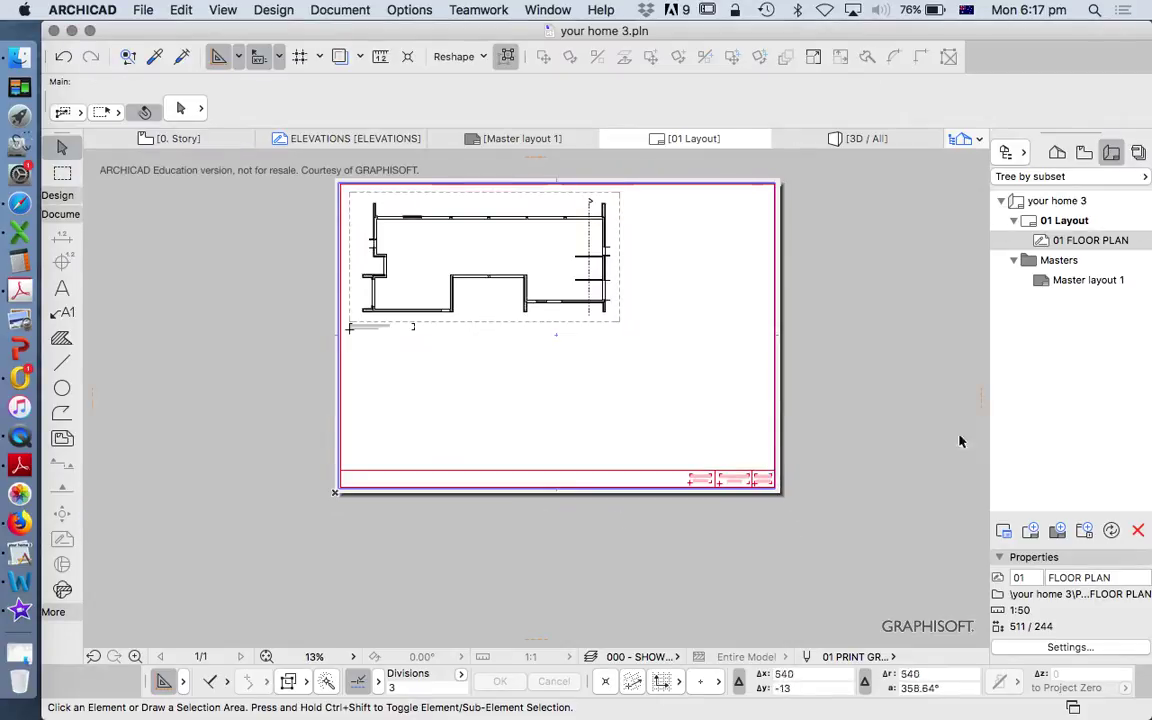
# On Master layout 1, copy the "MY NAME & DETAILS" text to the left end of the title strip.
pyautogui.doubleClick(1045, 280)
pyautogui.scroll(5, 755, 395)
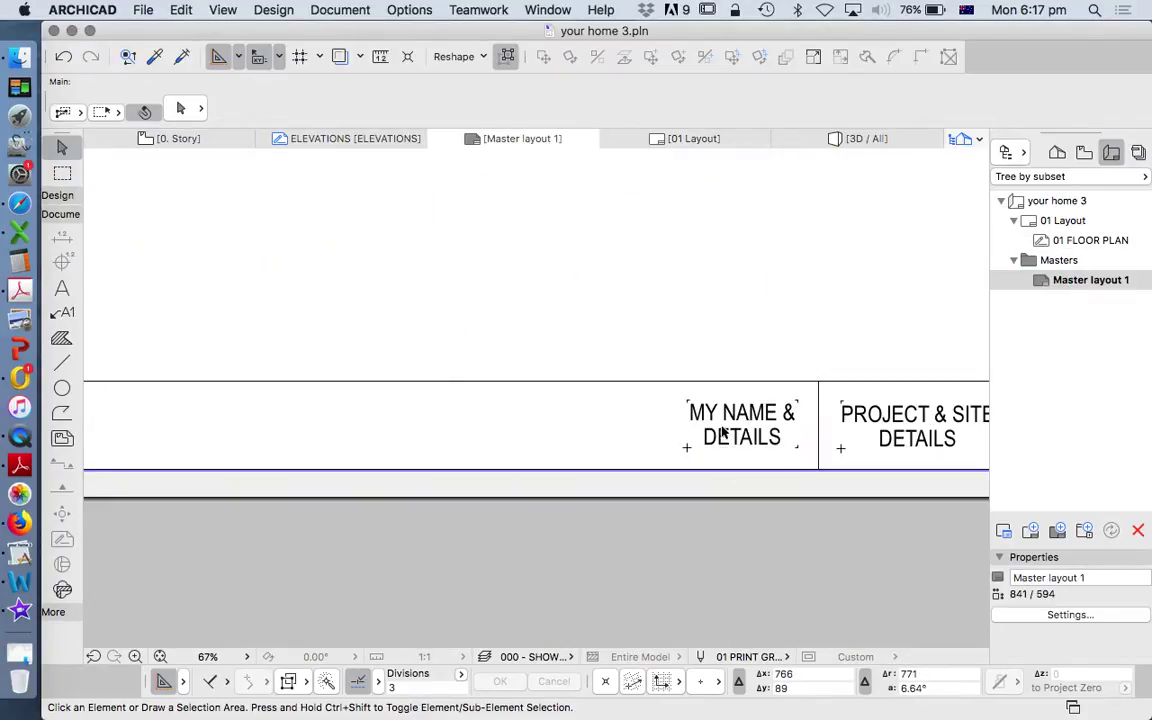
pyautogui.click(743, 414)
pyautogui.click(656, 58)
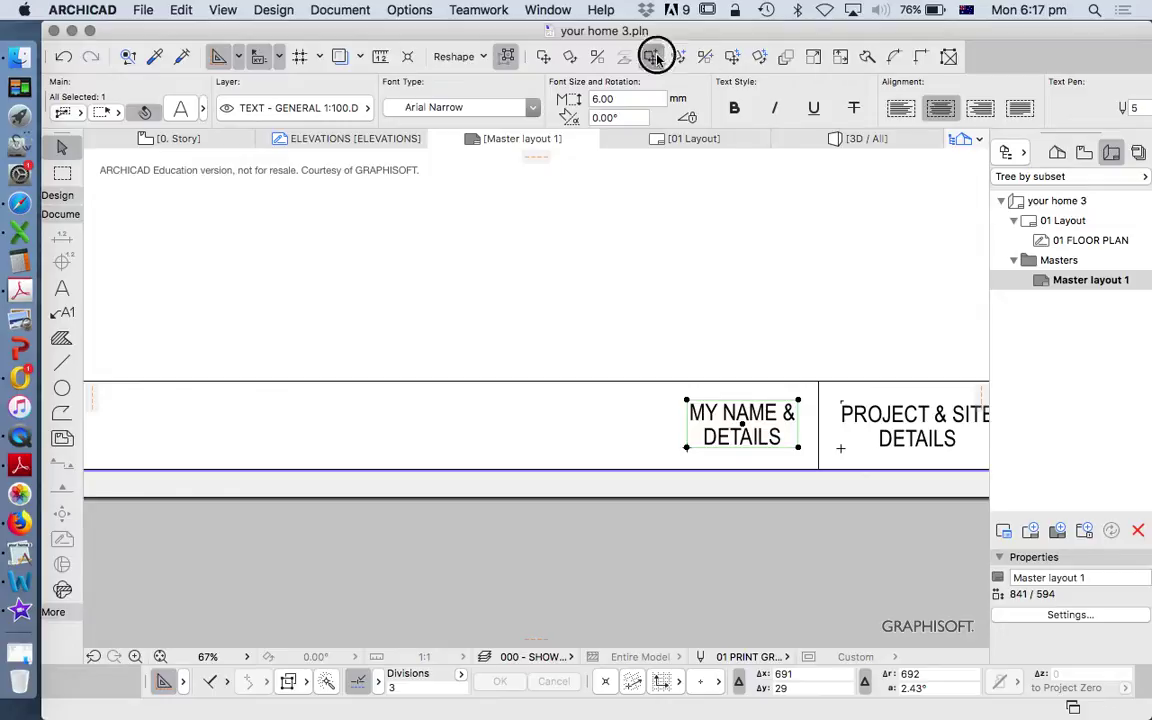
pyautogui.click(742, 425)
pyautogui.scroll(-5, 823, 406)
pyautogui.scroll(6, 581, 403)
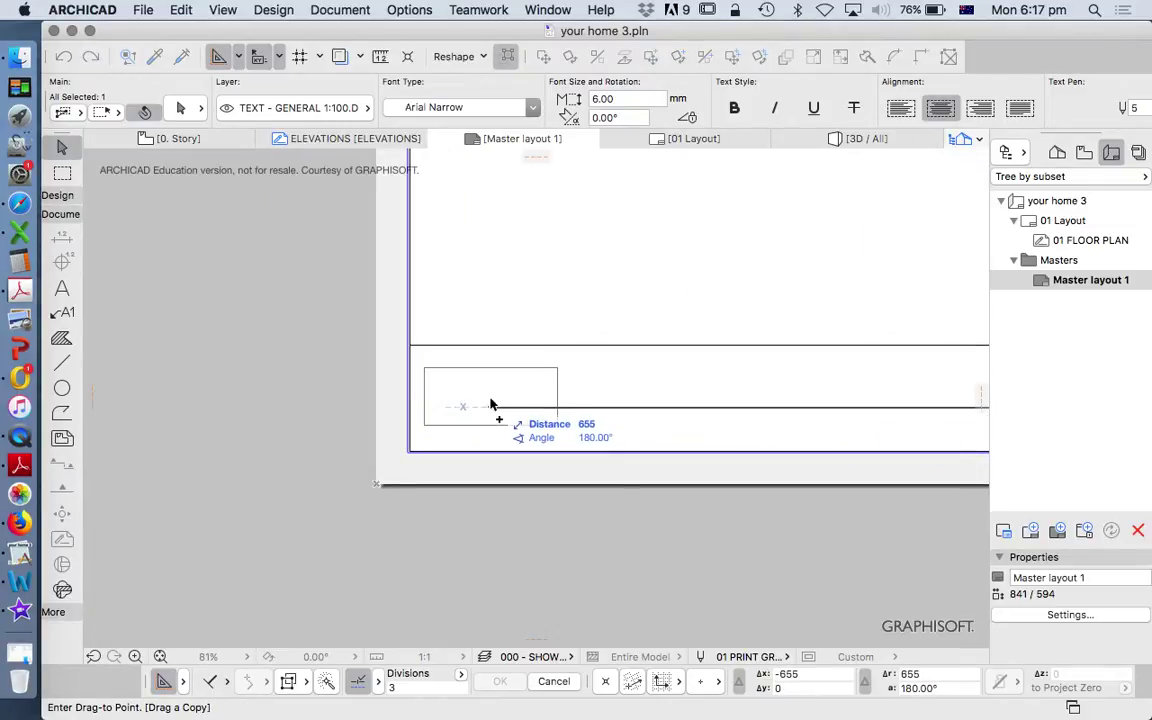
pyautogui.click(494, 404)
# Replace the copied text with "NORTH POINT" on two lines and finish the text block.
pyautogui.doubleClick(537, 414)
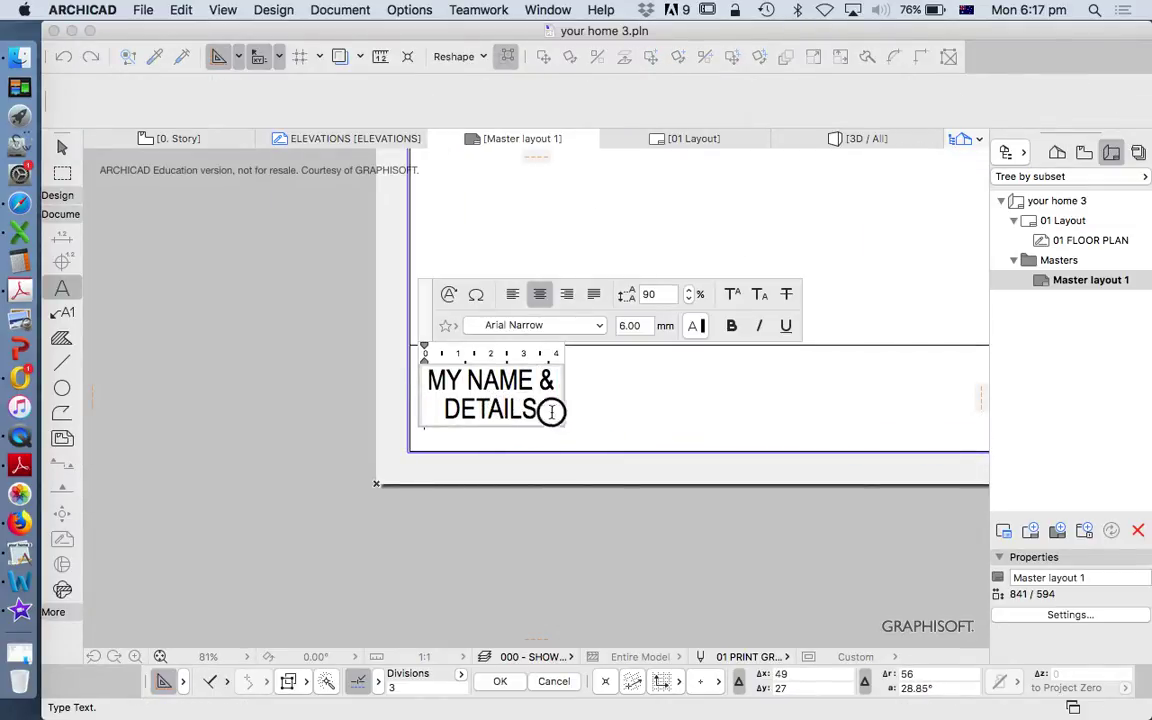
pyautogui.moveTo(545, 411); pyautogui.dragTo(347, 324)
pyautogui.write('NORTH')
pyautogui.press('Return')
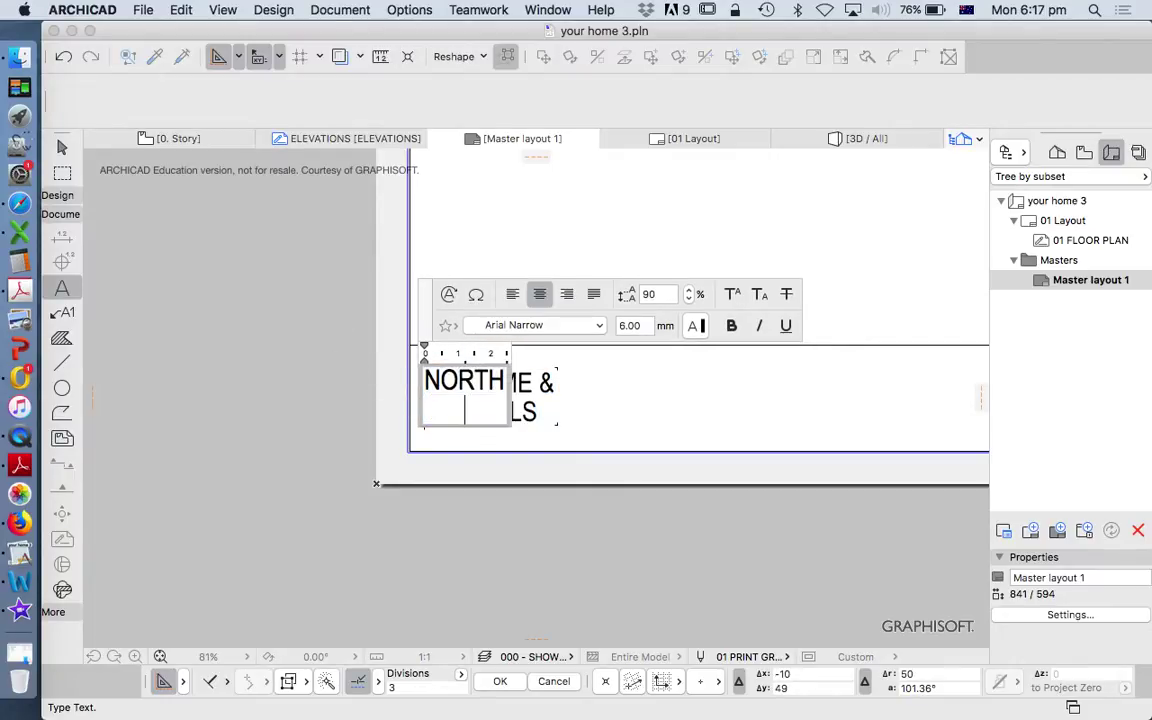
pyautogui.write('POINT')
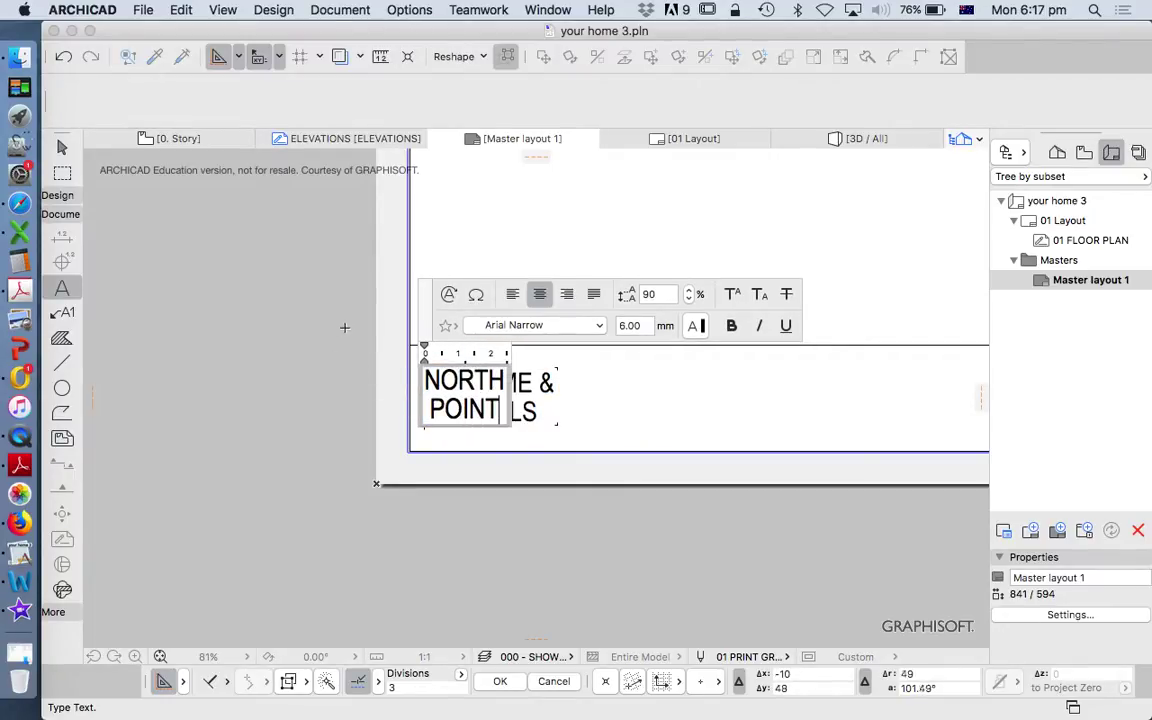
pyautogui.click(526, 475)
pyautogui.scroll(-5, 526, 475)
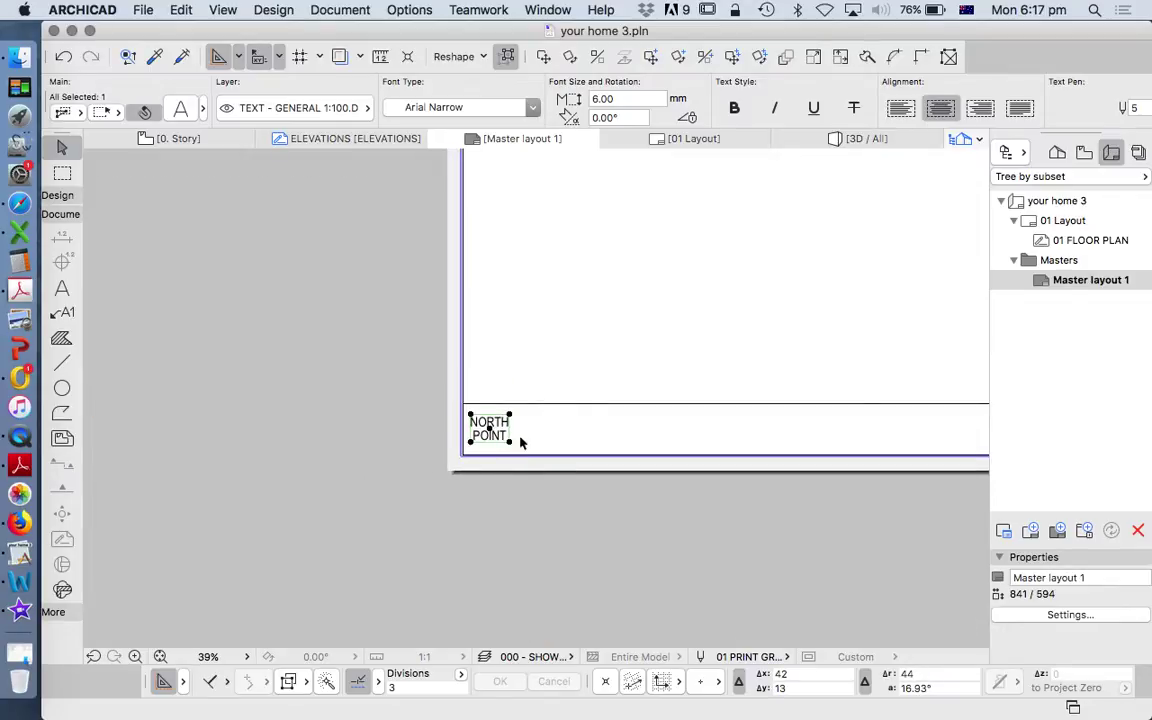
pyautogui.click(505, 443)
pyautogui.scroll(-10, 476, 458)
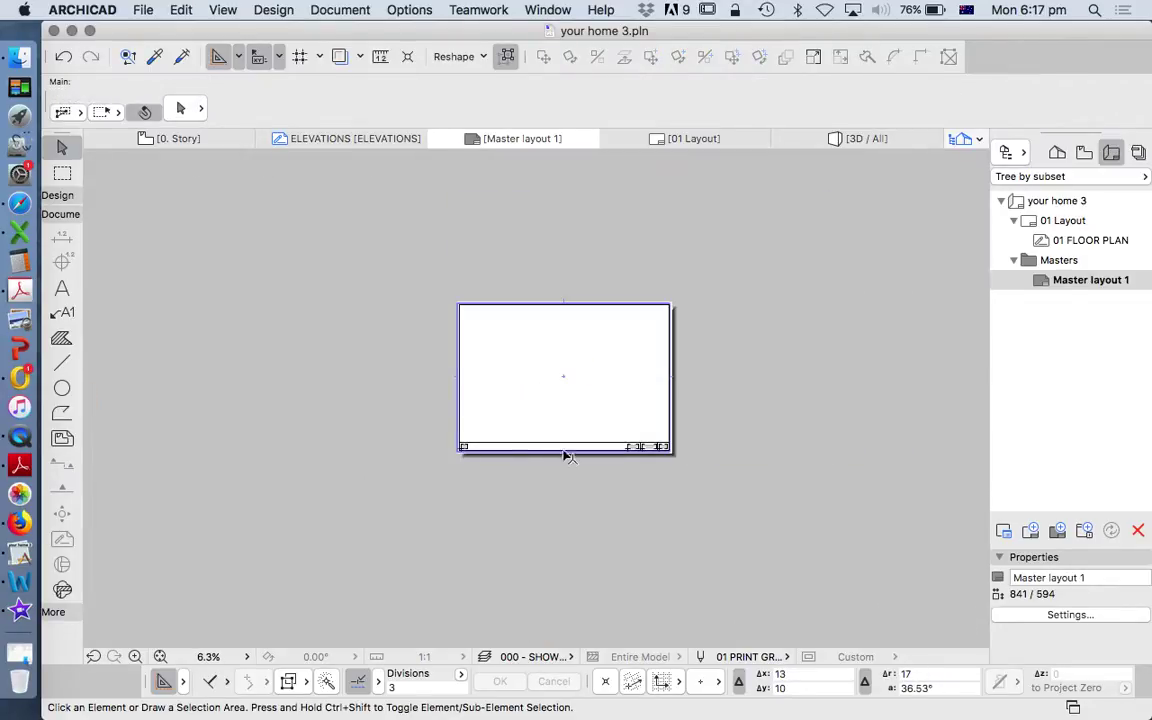
pyautogui.scroll(3, 622, 425)
# Open the 01 layout through its floor plan drawing and examine the sheet with its title strip and free space.
pyautogui.click(1066, 240)
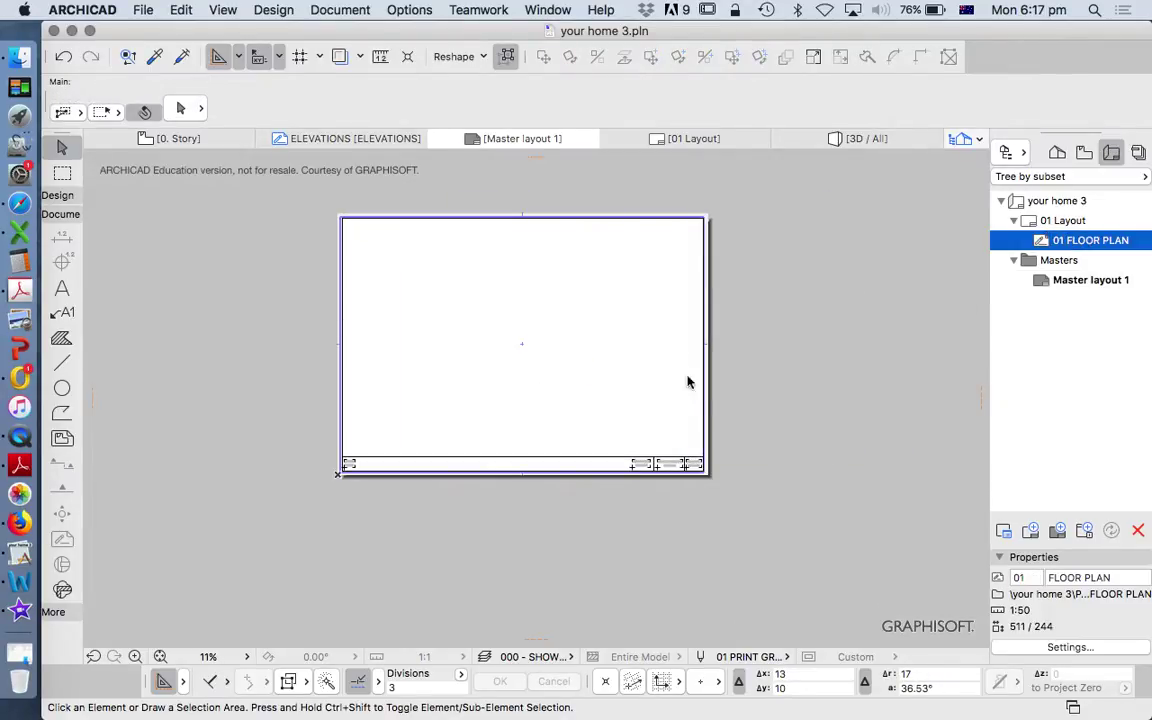
pyautogui.scroll(2, 548, 328)
pyautogui.scroll(-4, 590, 417)
pyautogui.scroll(4, 649, 362)
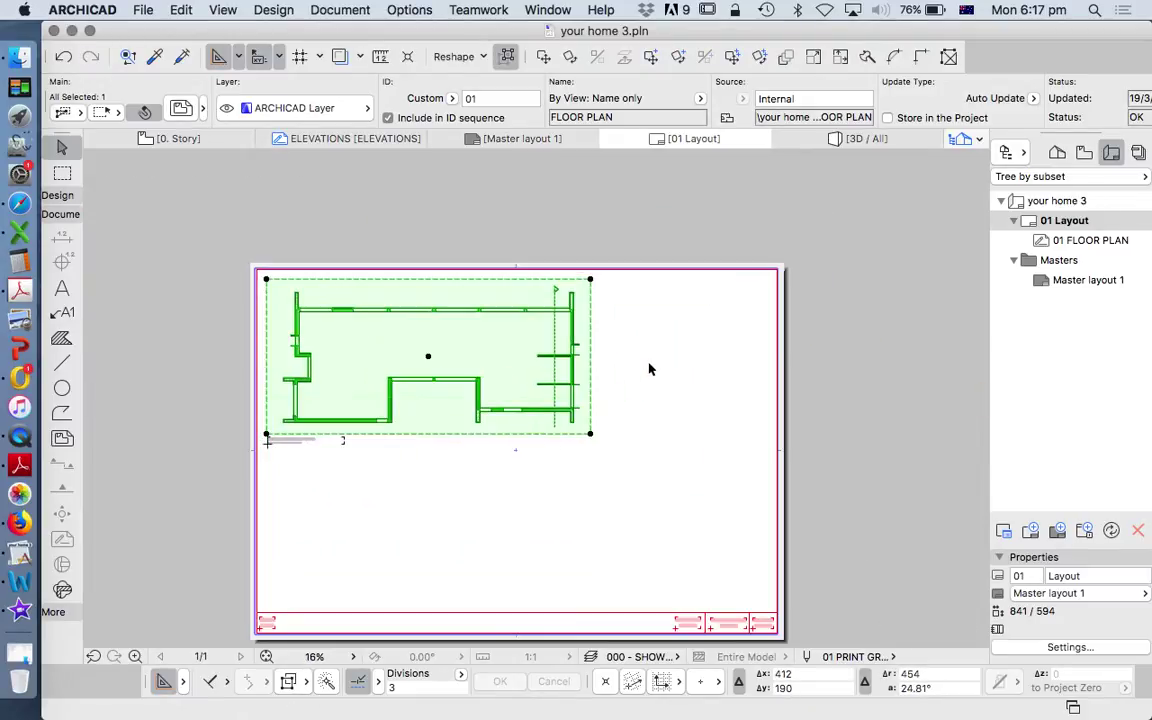
pyautogui.scroll(-4, 630, 345)
pyautogui.scroll(3, 545, 355)
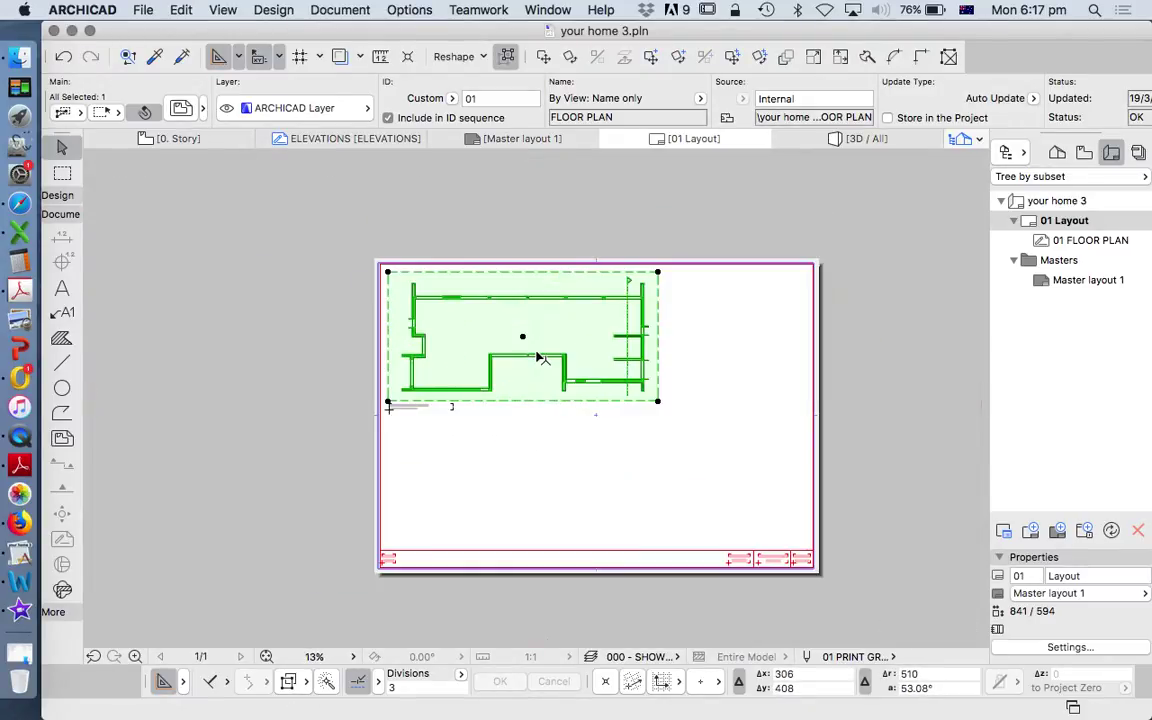
pyautogui.scroll(5, 510, 345)
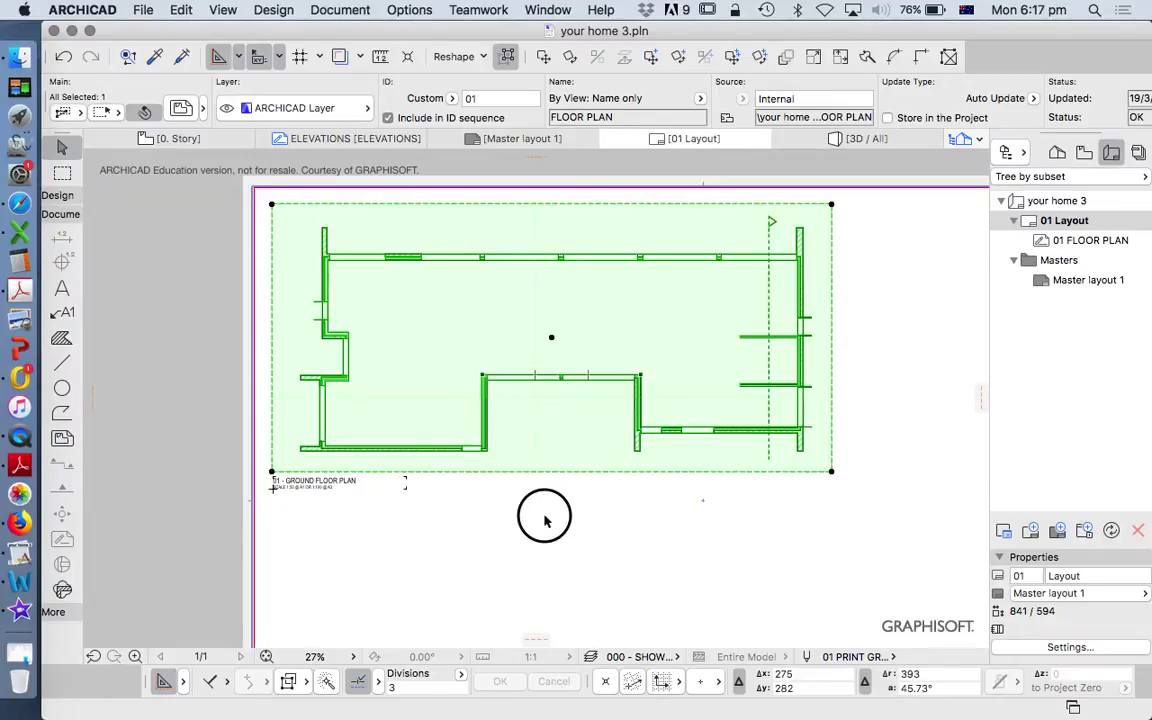
pyautogui.click(545, 520)
pyautogui.scroll(-4, 548, 327)
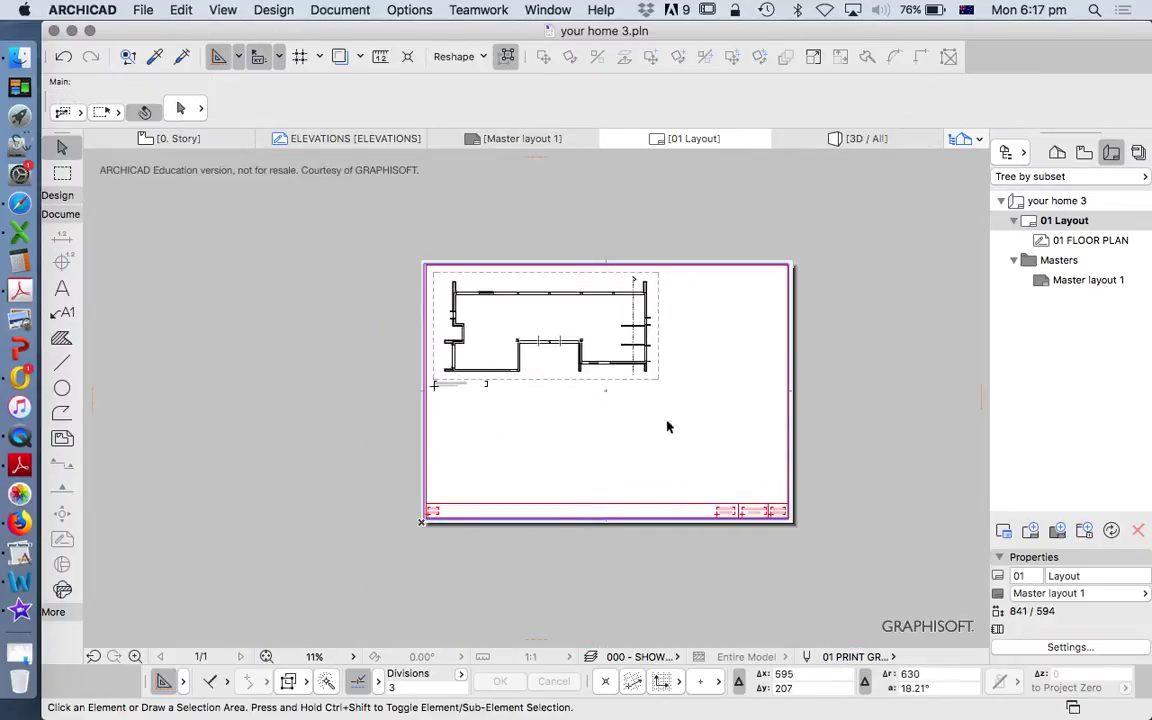
pyautogui.scroll(3, 578, 296)
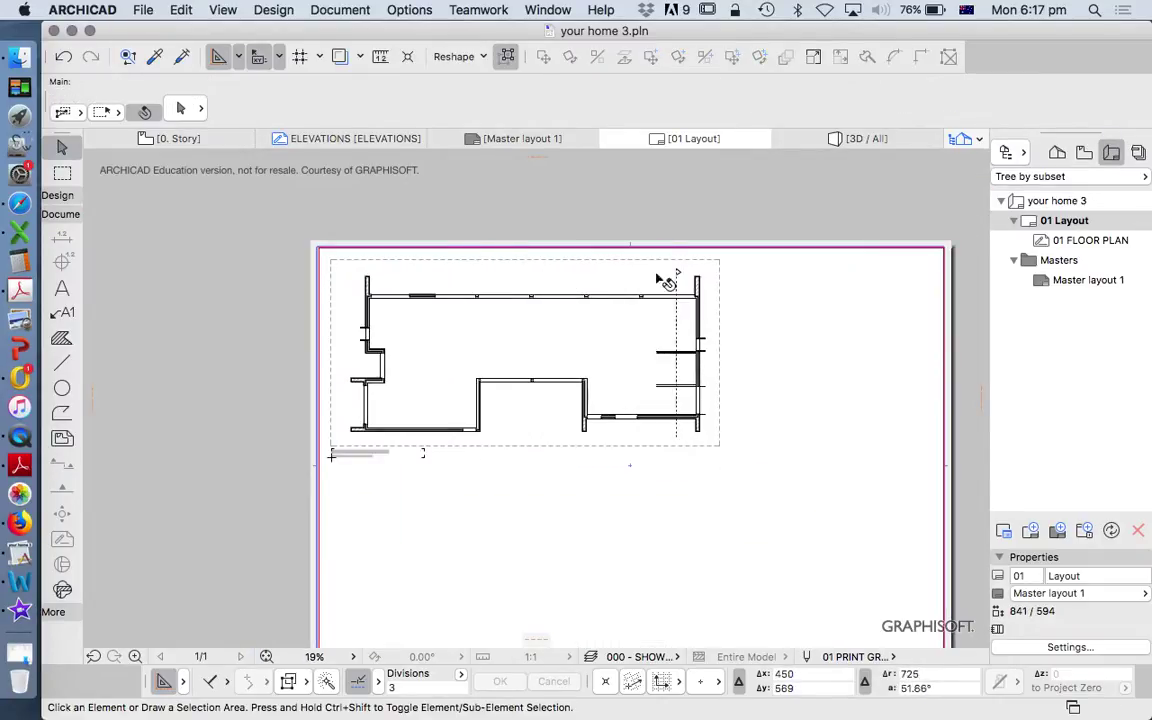
pyautogui.scroll(-1, 726, 288)
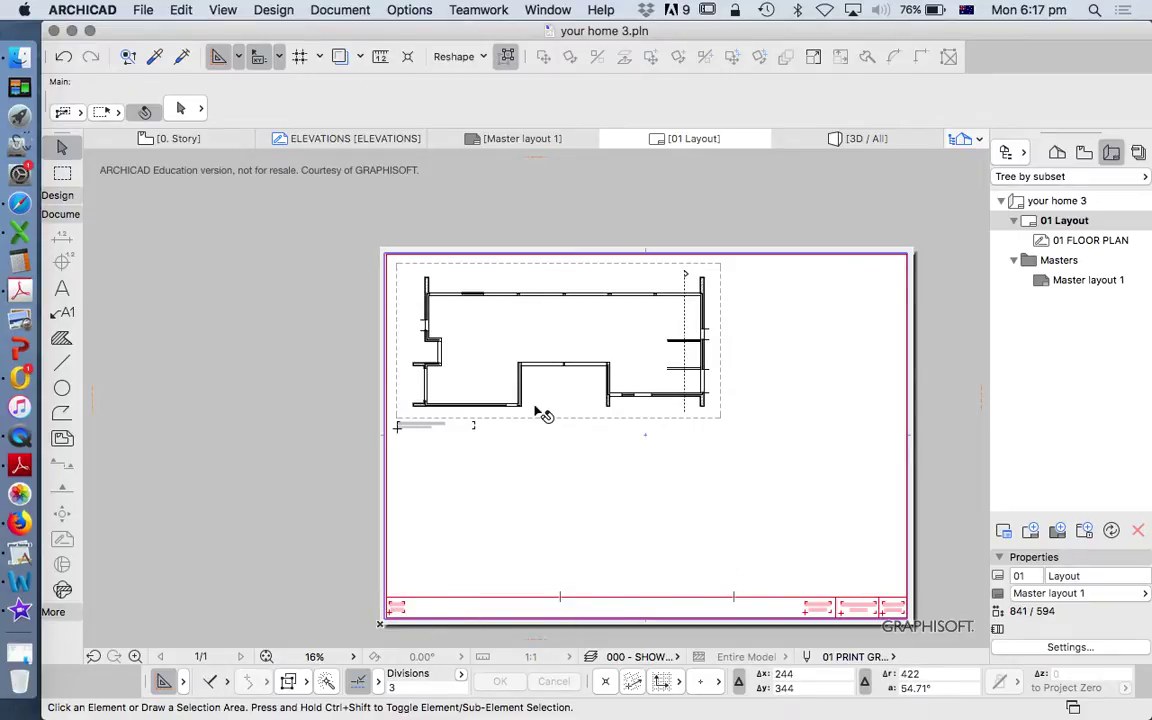
pyautogui.scroll(3, 514, 429)
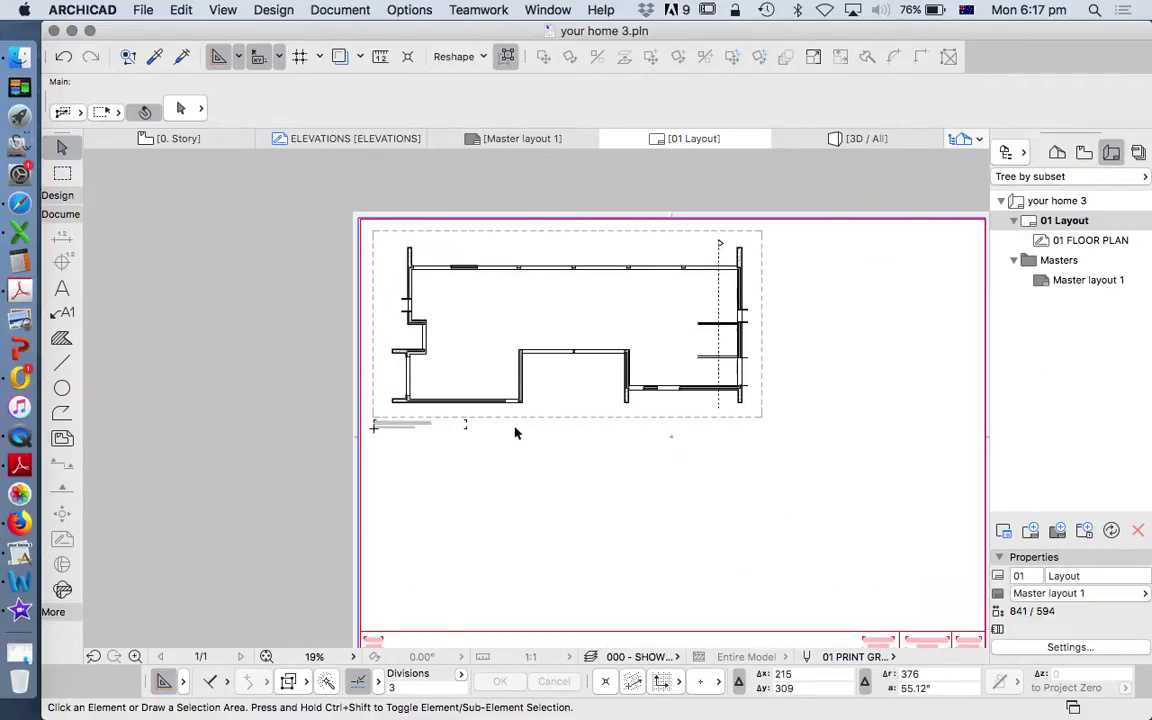
pyautogui.scroll(-6, 398, 390)
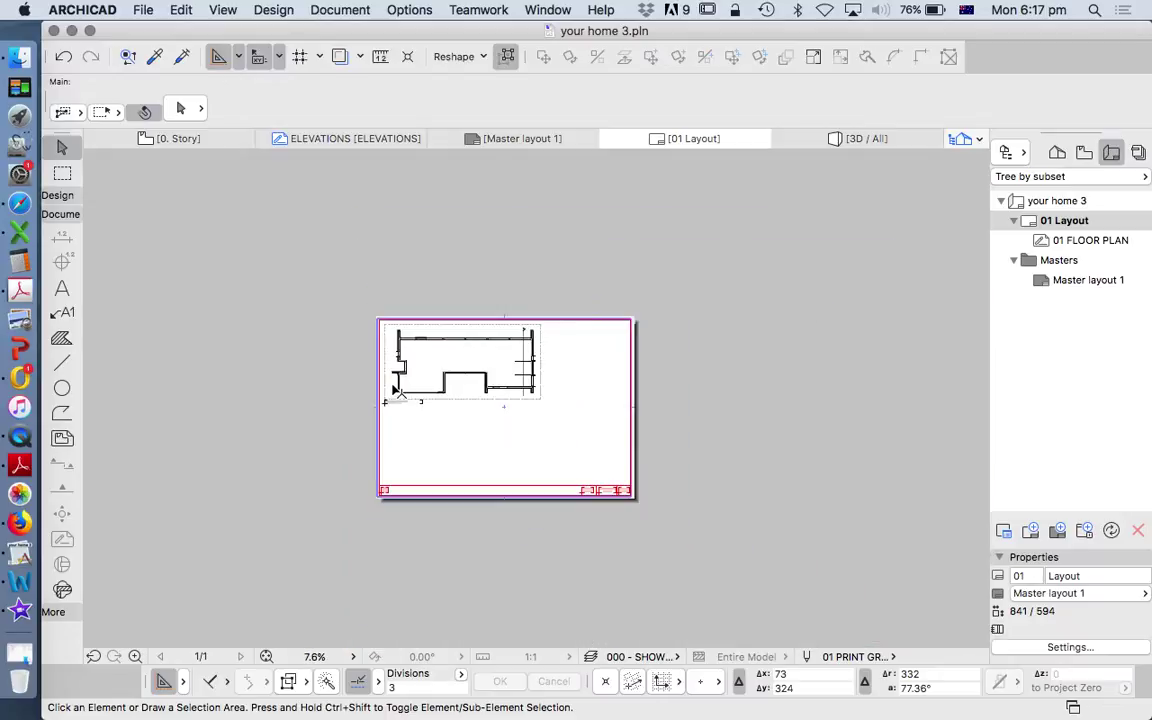
# Place the saved SECTION view on the layout to the right of the floor plan.
pyautogui.click(1085, 153)
pyautogui.click(1067, 257)
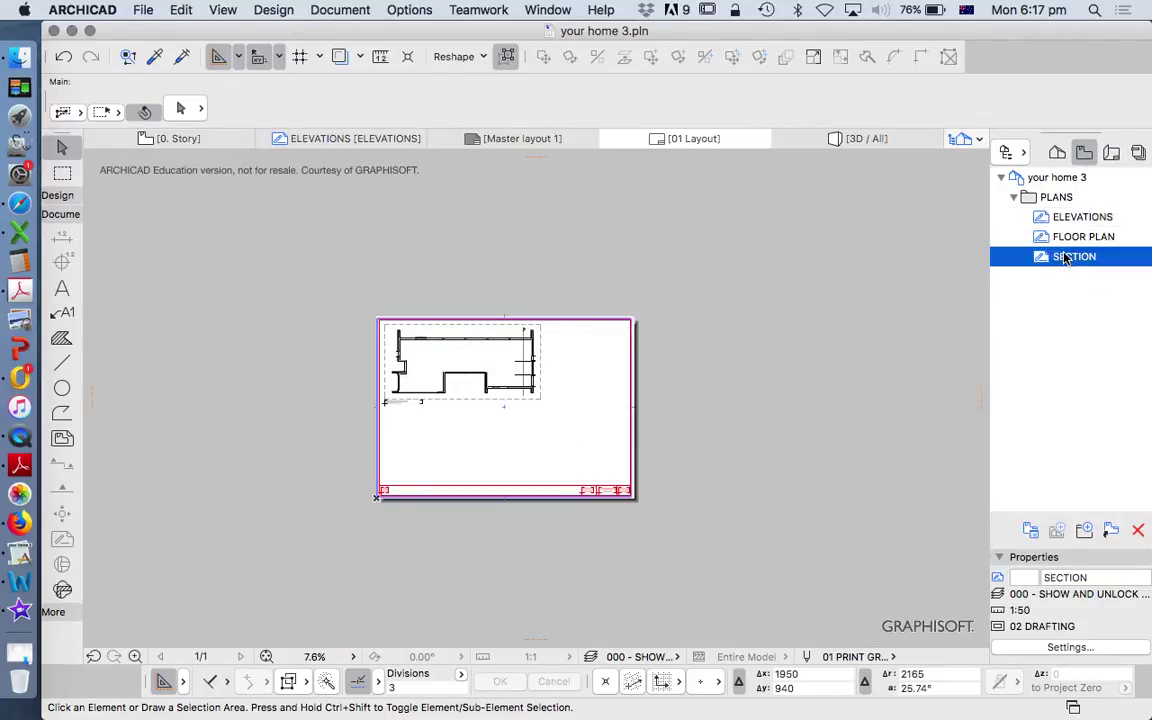
pyautogui.moveTo(1073, 262); pyautogui.dragTo(620, 380)
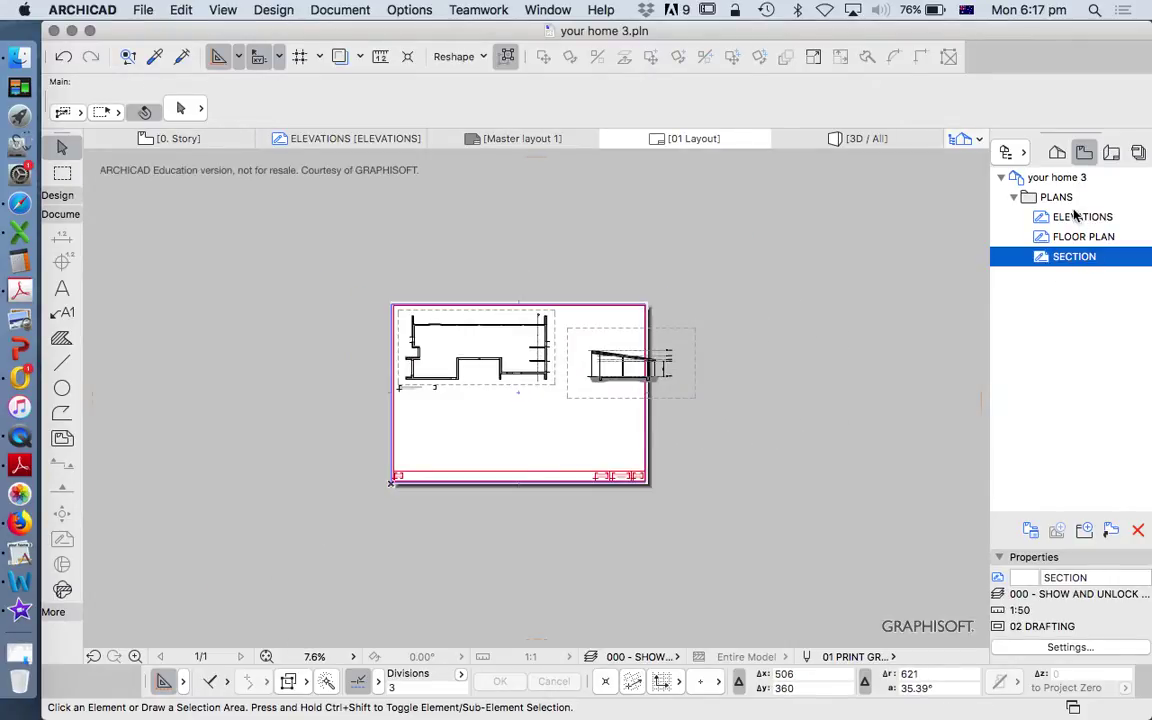
# Place the saved ELEVATIONS view on the layout and move its drawing down so the elevations sit below the sheet.
pyautogui.moveTo(1080, 217); pyautogui.dragTo(560, 488)
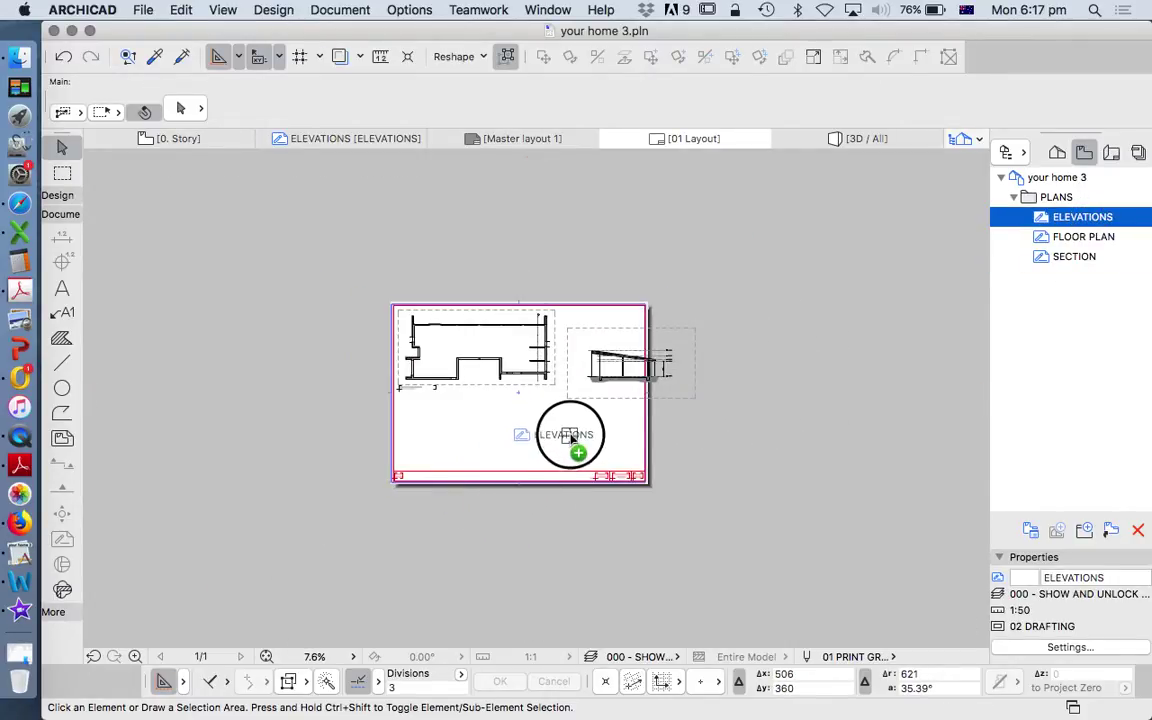
pyautogui.moveTo(570, 437); pyautogui.dragTo(566, 437)
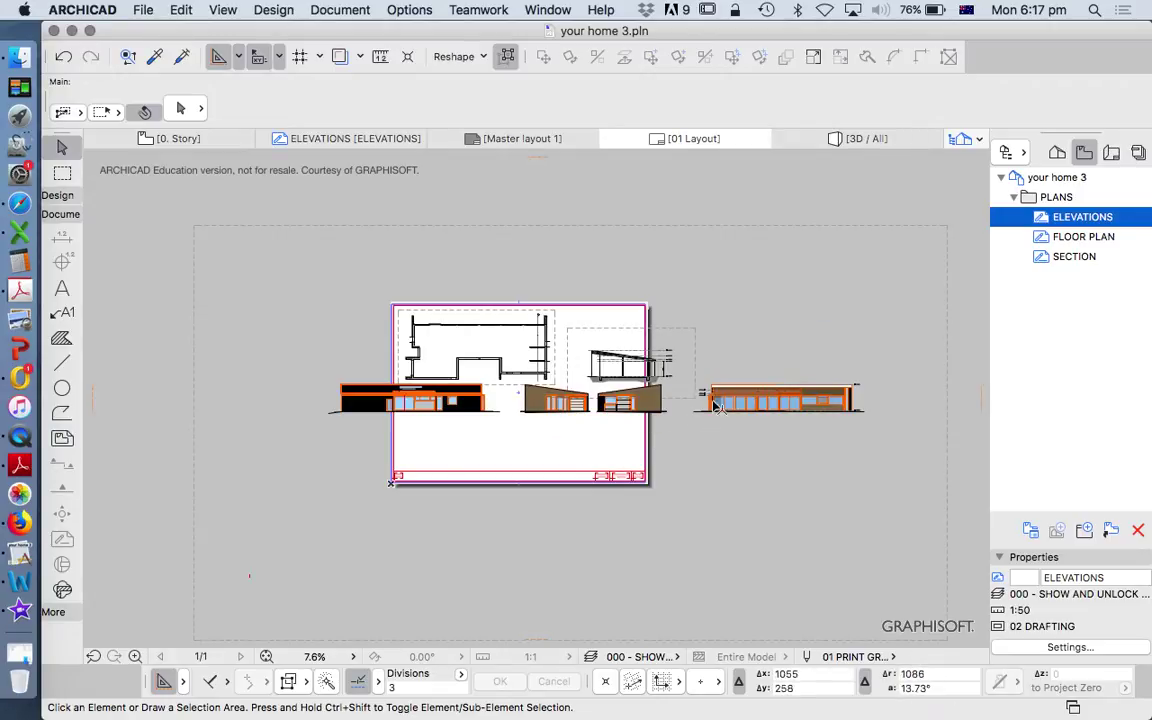
pyautogui.moveTo(705, 481); pyautogui.dragTo(705, 550)
pyautogui.scroll(-1, 646, 282)
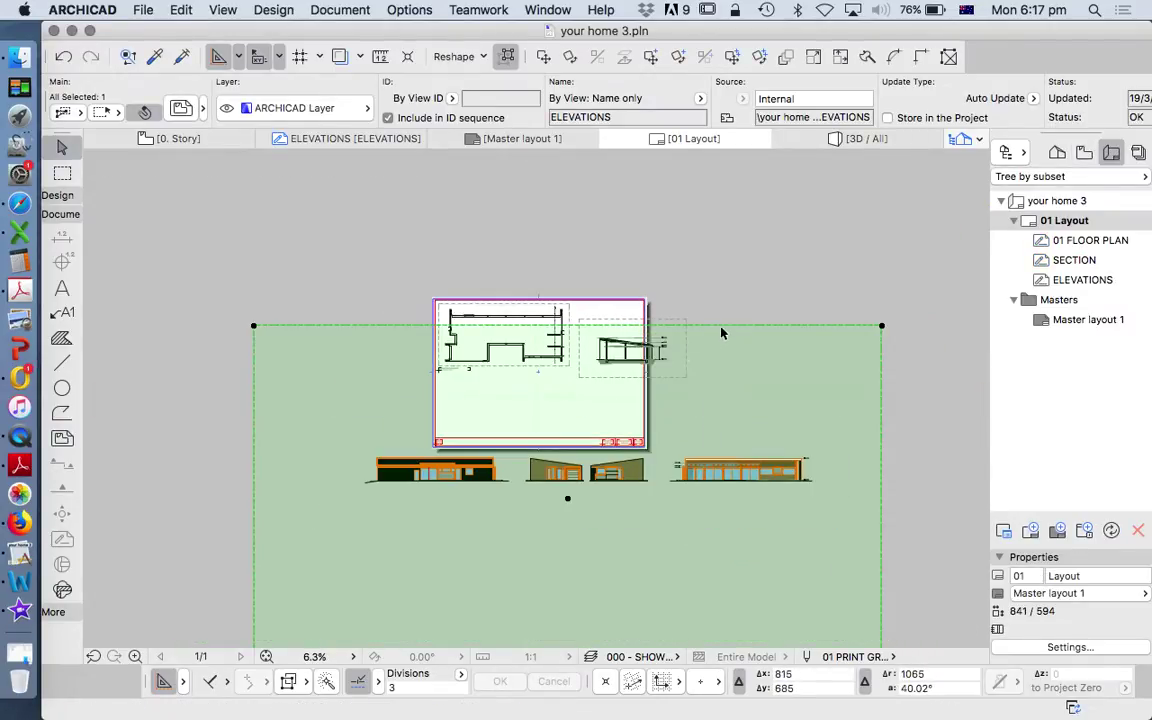
# Crop the ELEVATIONS drawing by raising its lower frame edge to just beneath the row of elevations.
pyautogui.scroll(-5, 719, 316)
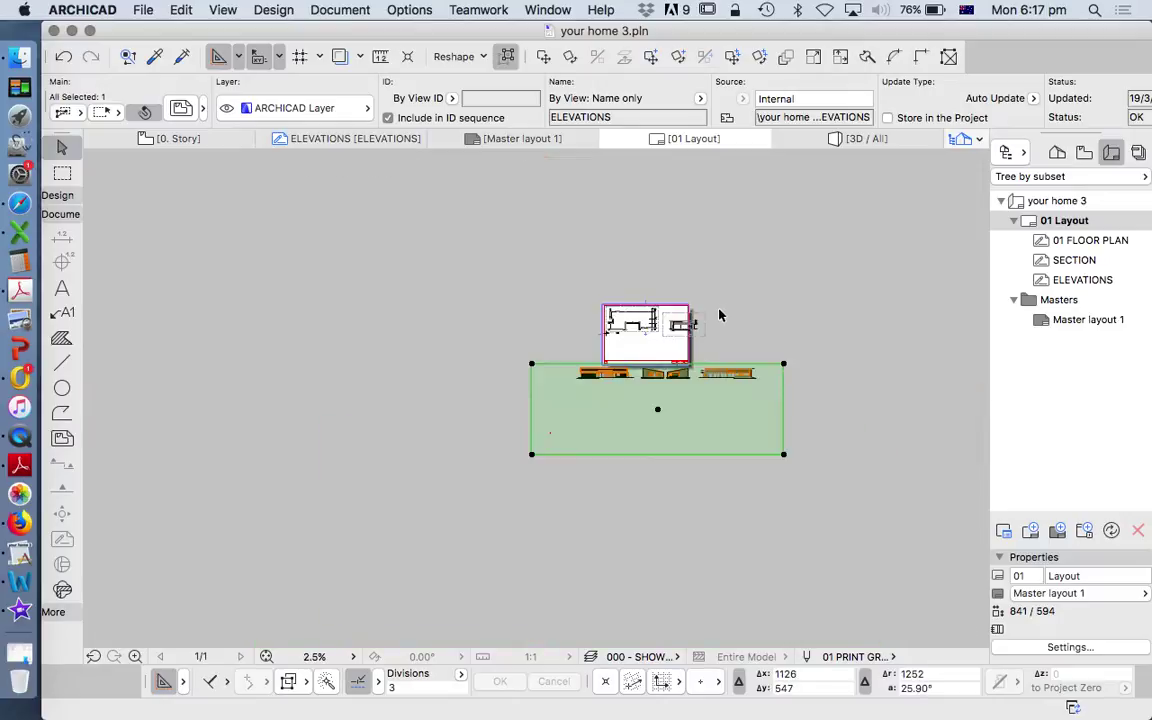
pyautogui.scroll(3, 719, 316)
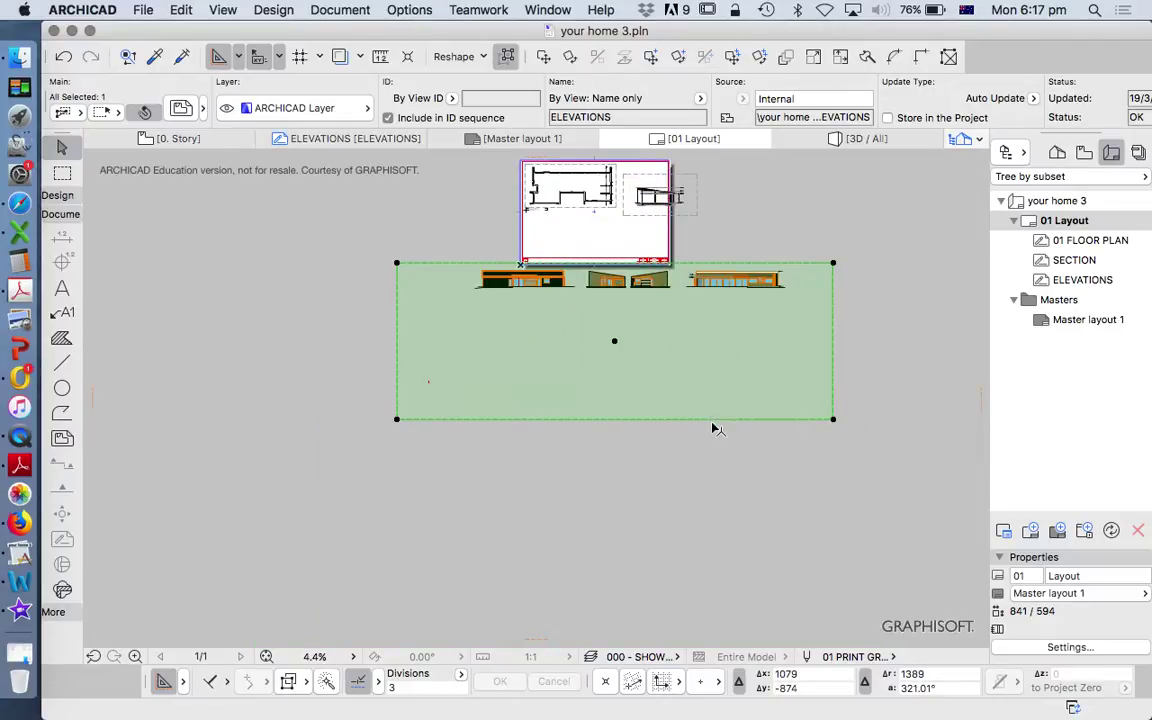
pyautogui.click(712, 424)
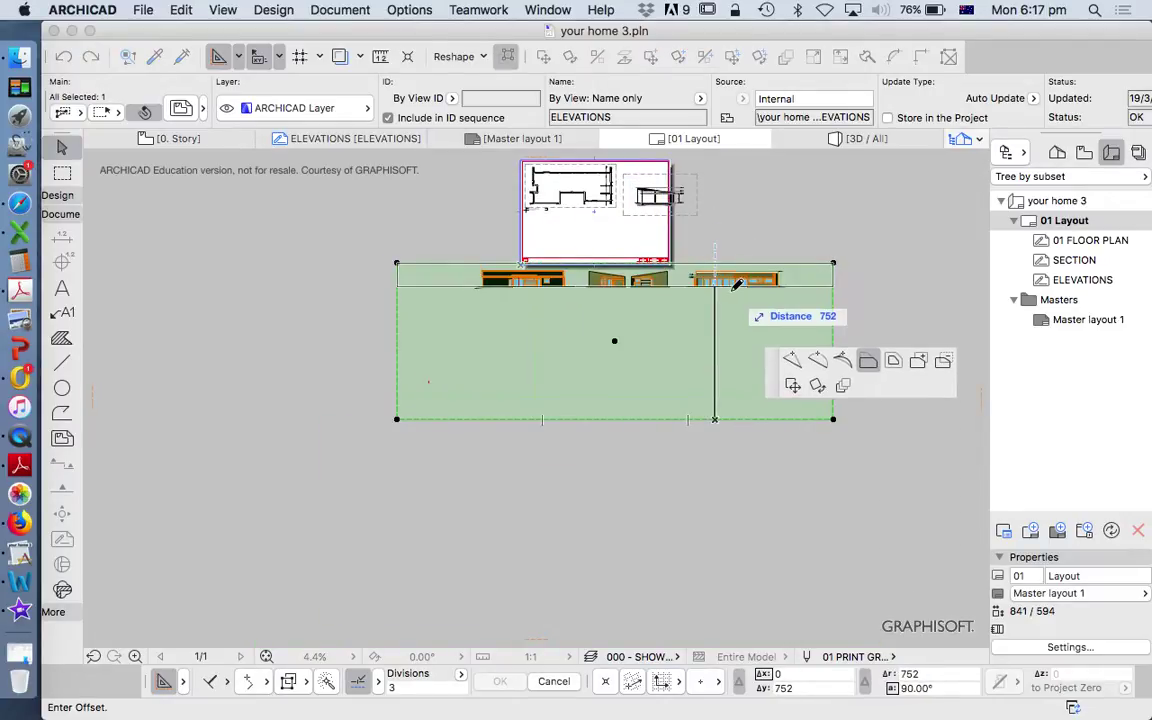
pyautogui.click(735, 292)
pyautogui.scroll(2, 386, 290)
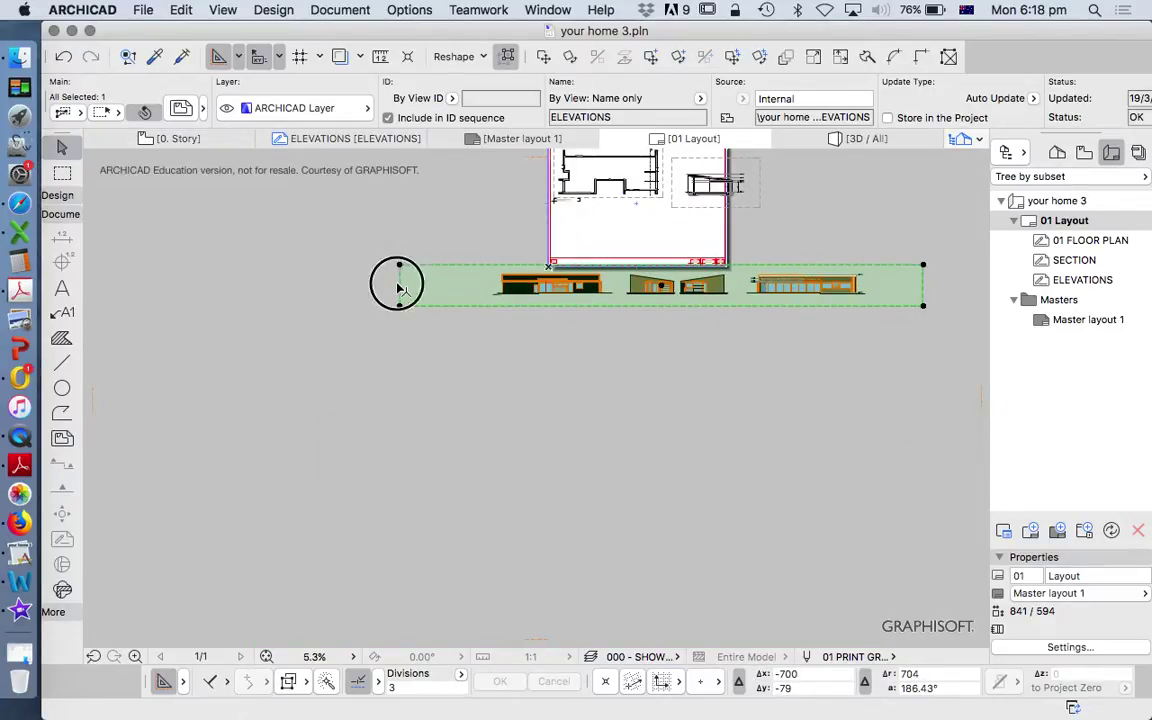
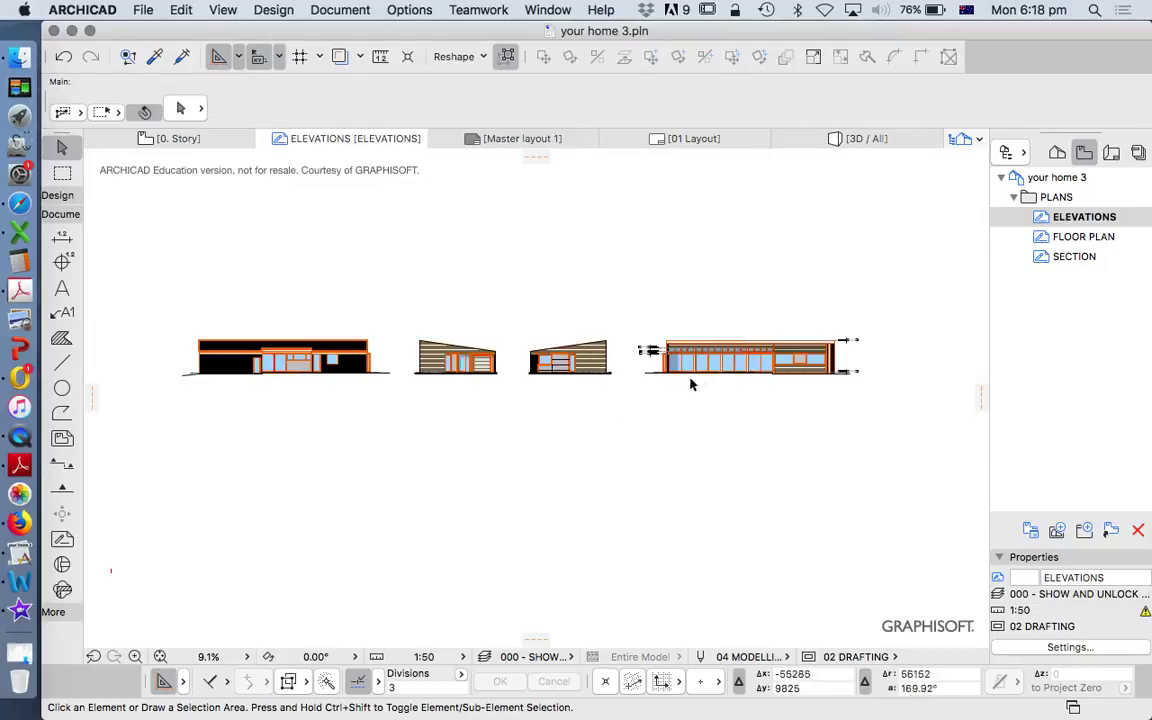
# Return to the layout's ELEVATIONS drawing and move it up and right onto the sheet, below the floor plan.
pyautogui.click(1110, 153)
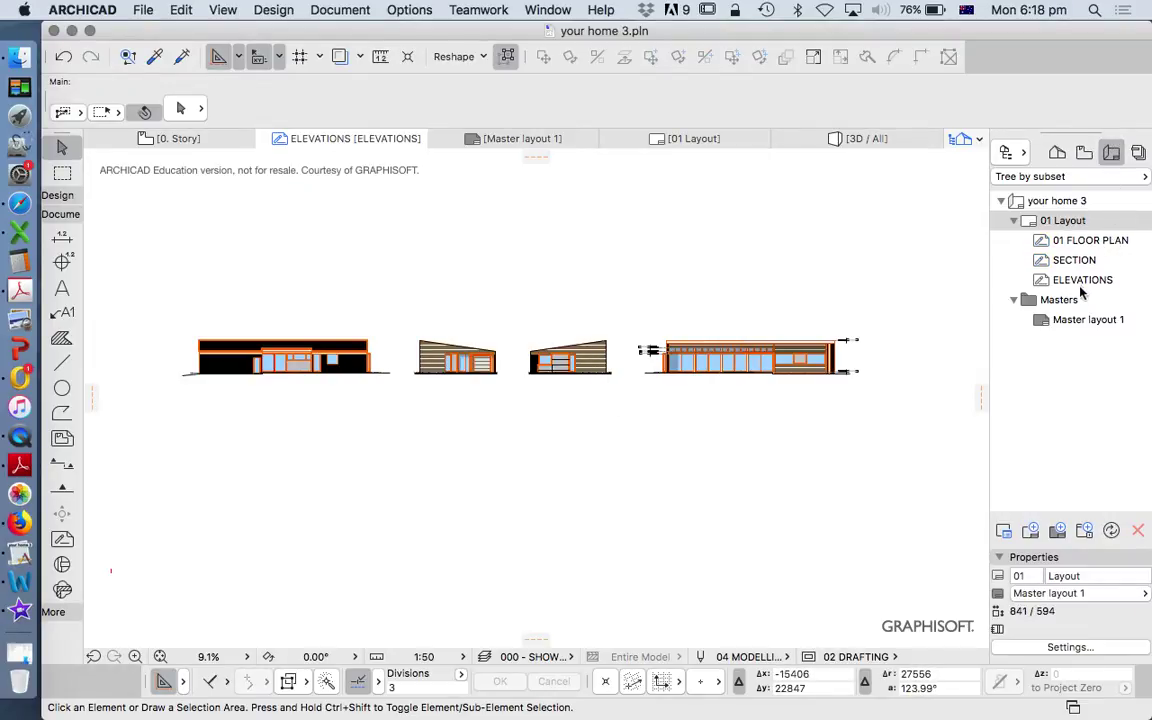
pyautogui.doubleClick(1065, 282)
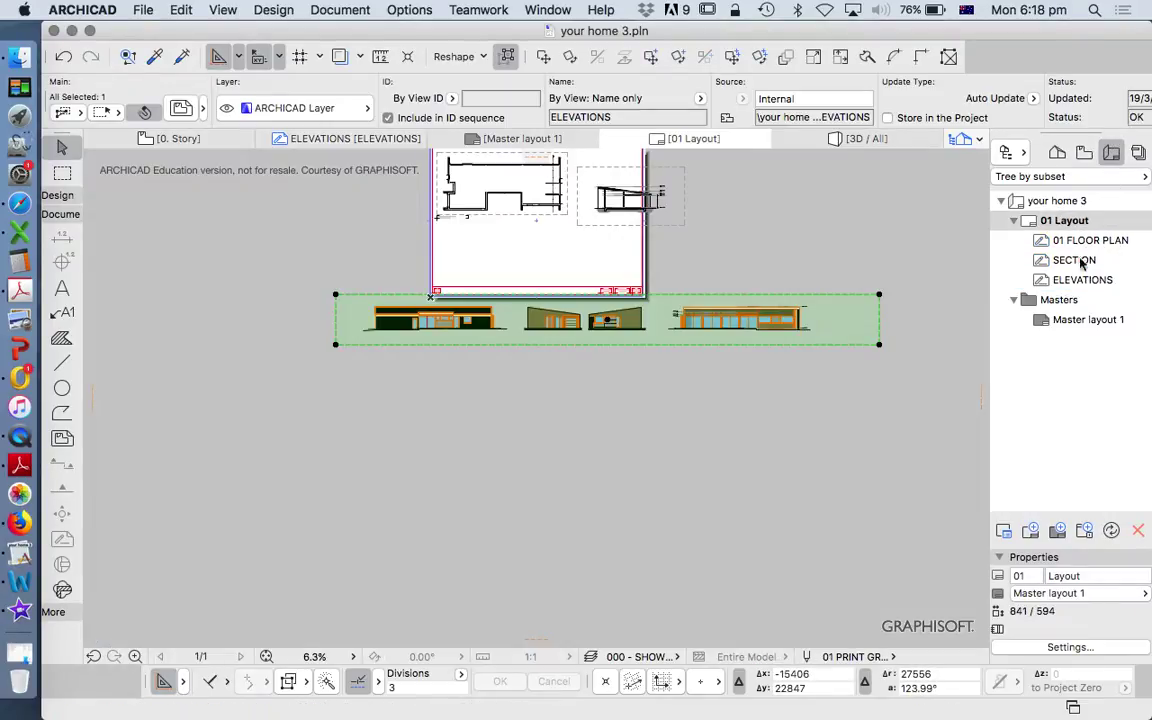
pyautogui.scroll(-5, 717, 337)
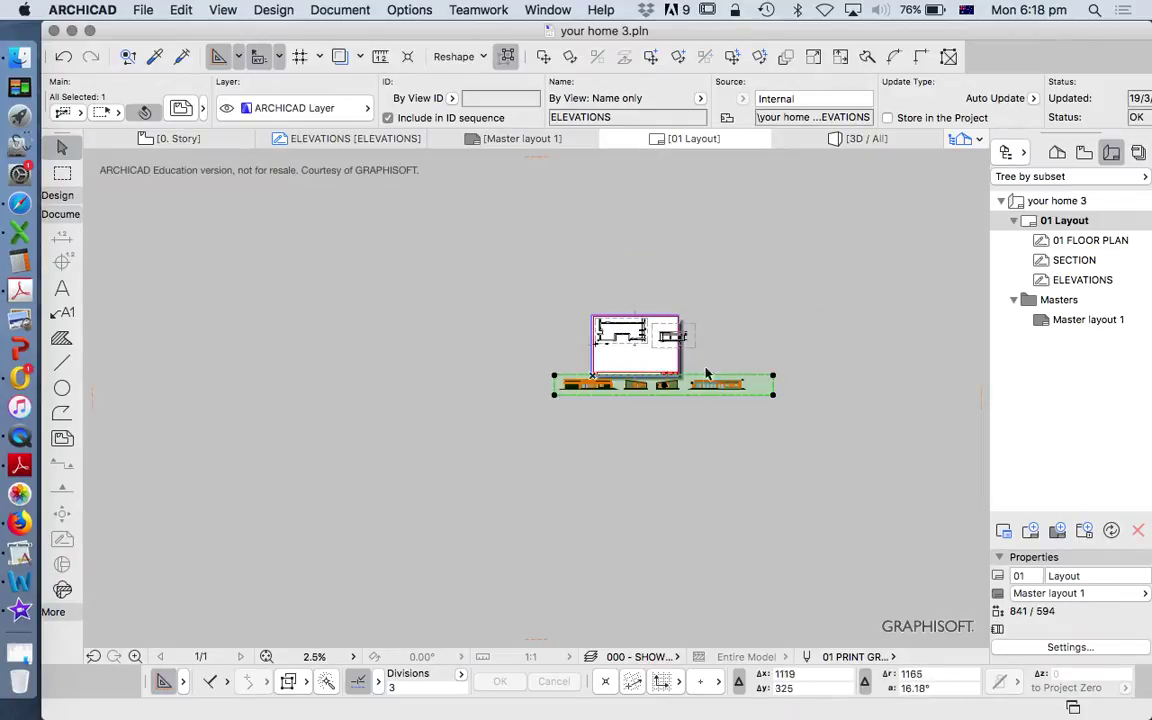
pyautogui.scroll(4, 705, 375)
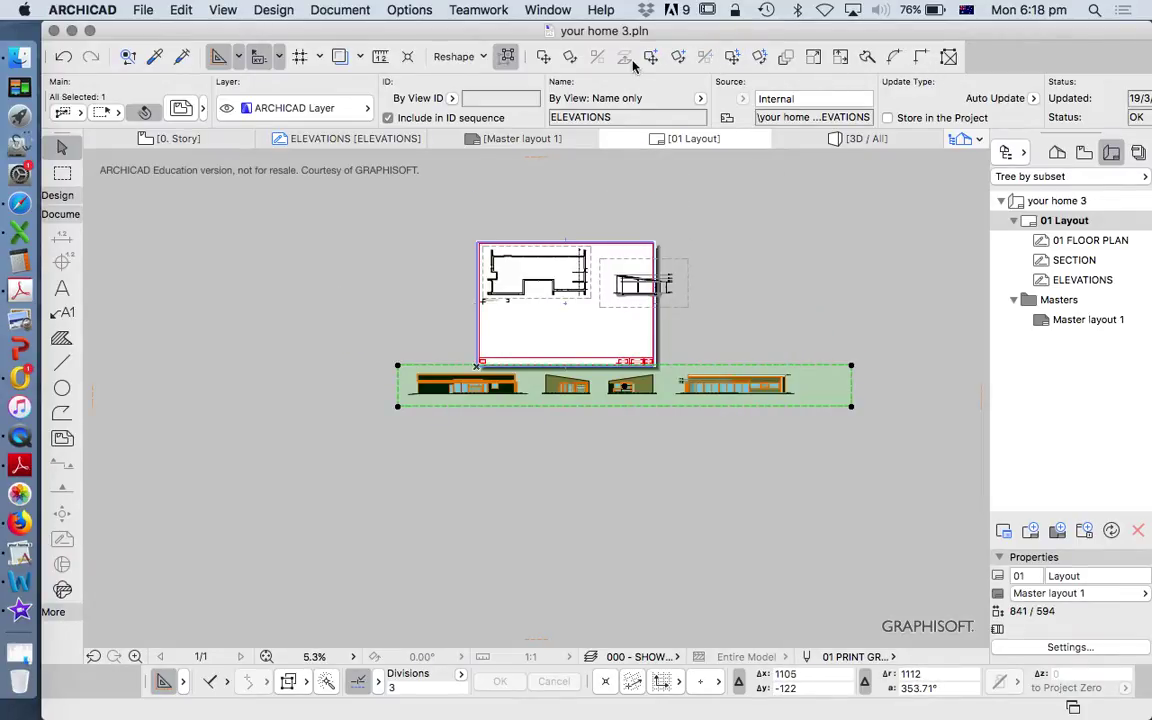
pyautogui.click(545, 60)
pyautogui.click(625, 414)
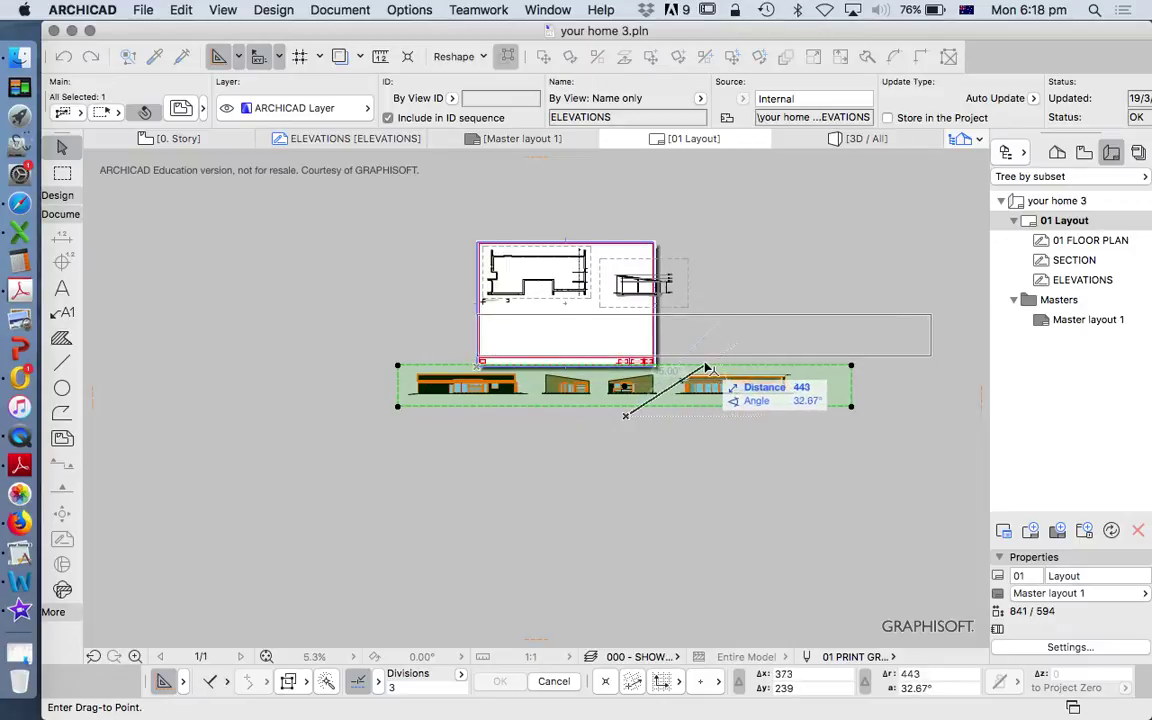
pyautogui.click(756, 365)
pyautogui.click(806, 354)
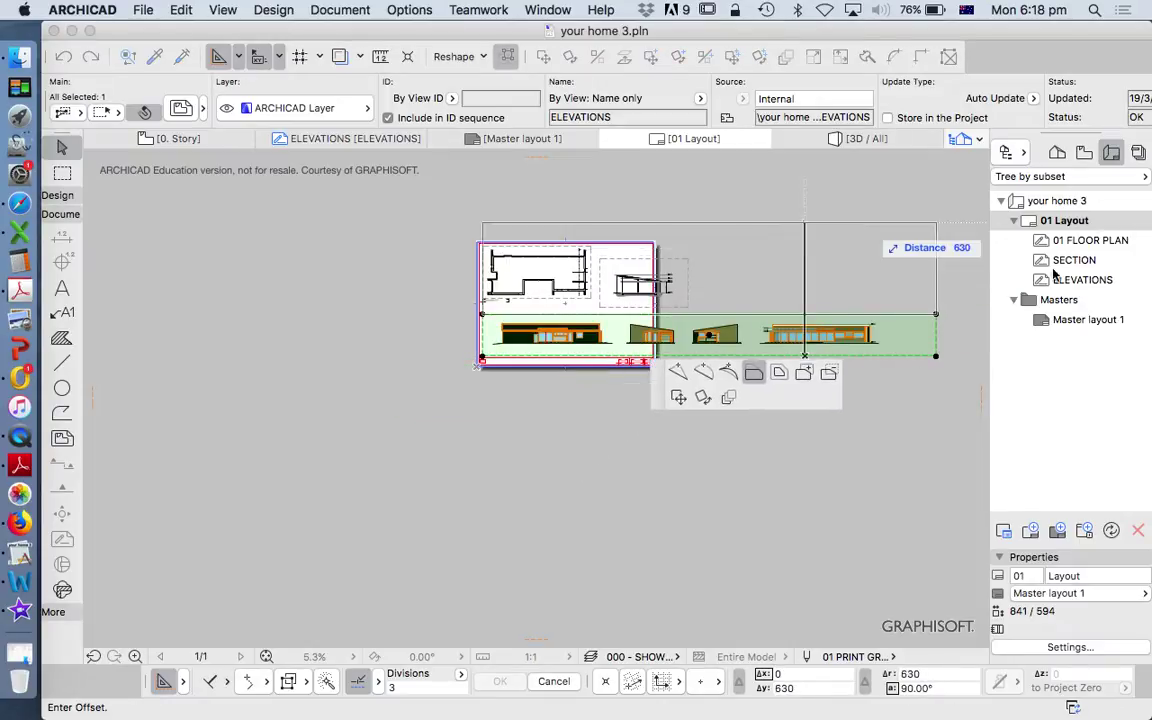
pyautogui.press('Escape')
pyautogui.press('Escape')
# Copy the ELEVATIONS drawing straight down so the duplicate sits below the sheet.
pyautogui.click(938, 327)
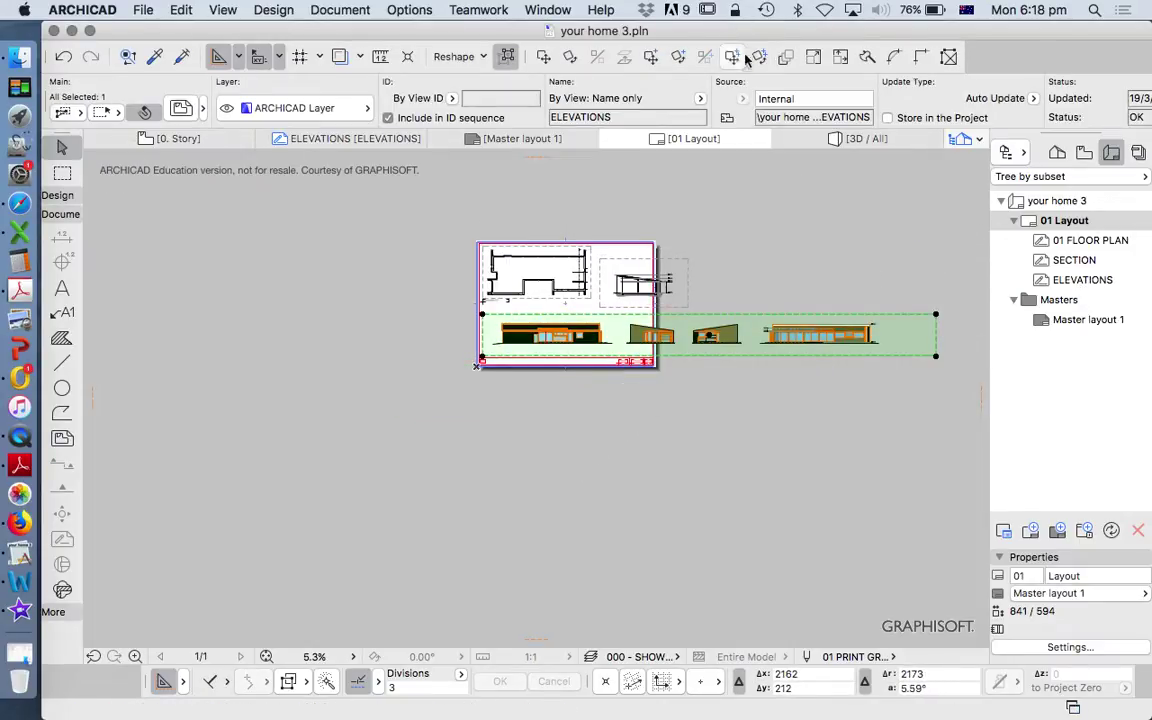
pyautogui.click(658, 58)
pyautogui.click(740, 314)
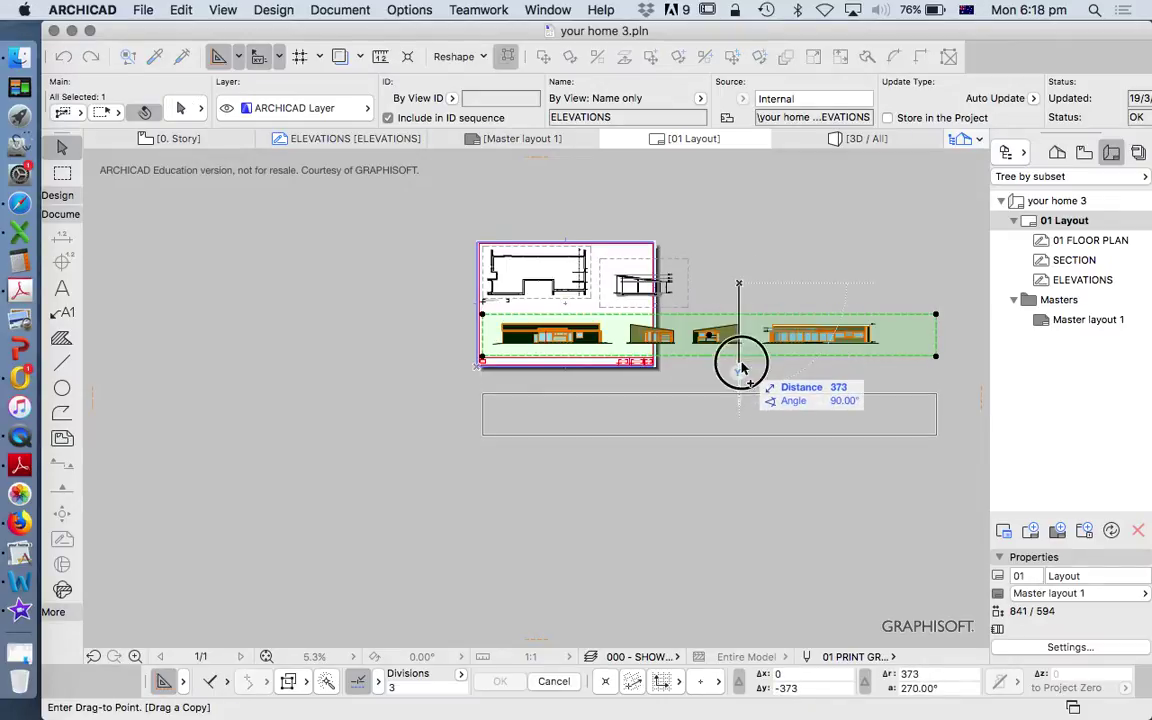
pyautogui.click(740, 394)
# Crop the upper ELEVATIONS drawing from its right edge so only the first two elevations remain.
pyautogui.click(944, 340)
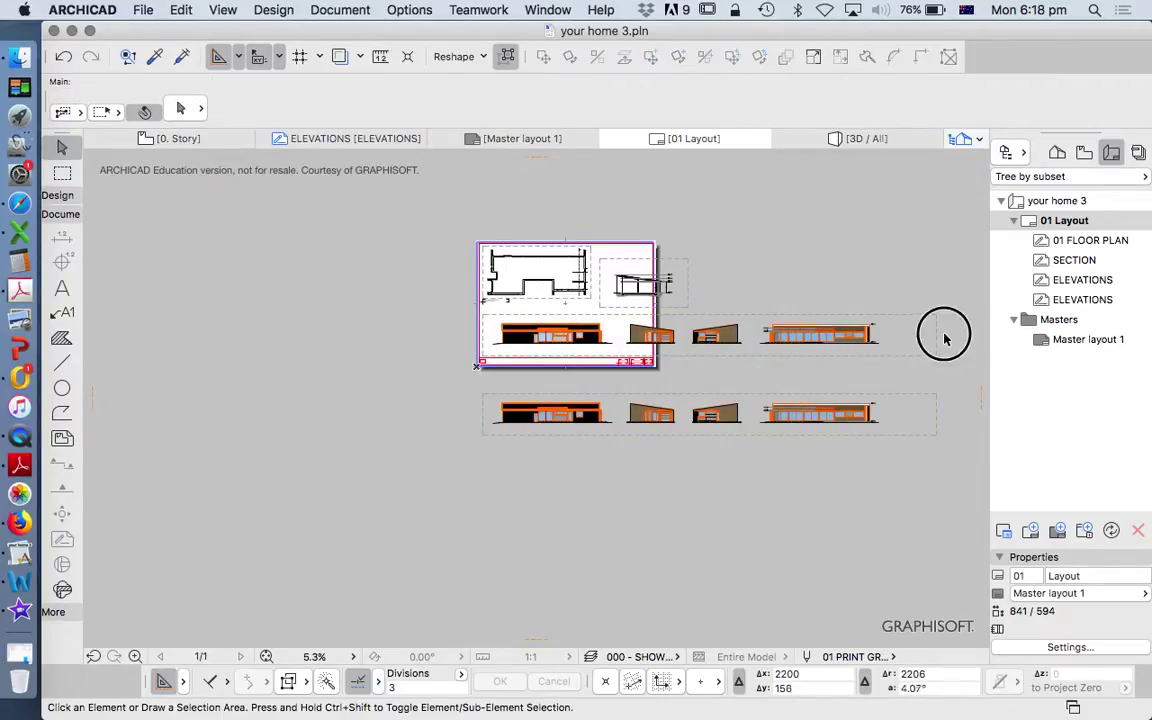
pyautogui.click(941, 334)
pyautogui.click(936, 335)
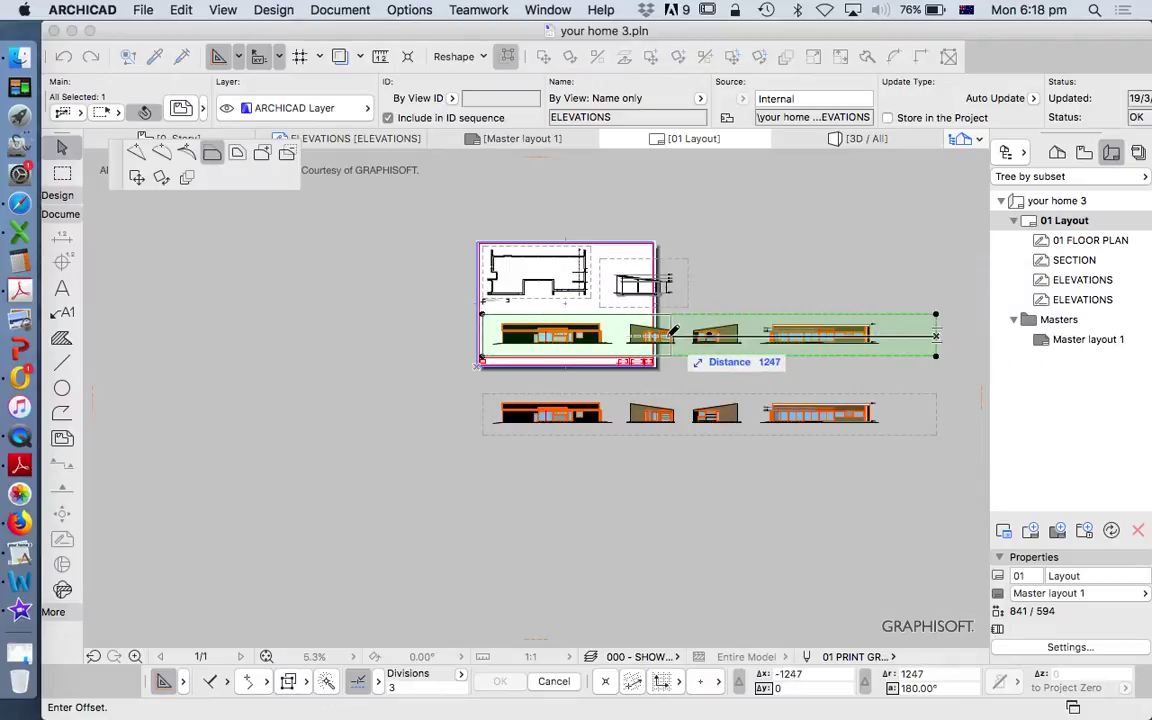
pyautogui.click(680, 338)
# Crop the copied ELEVATIONS drawing from its left edge so only the last two elevations remain.
pyautogui.click(486, 410)
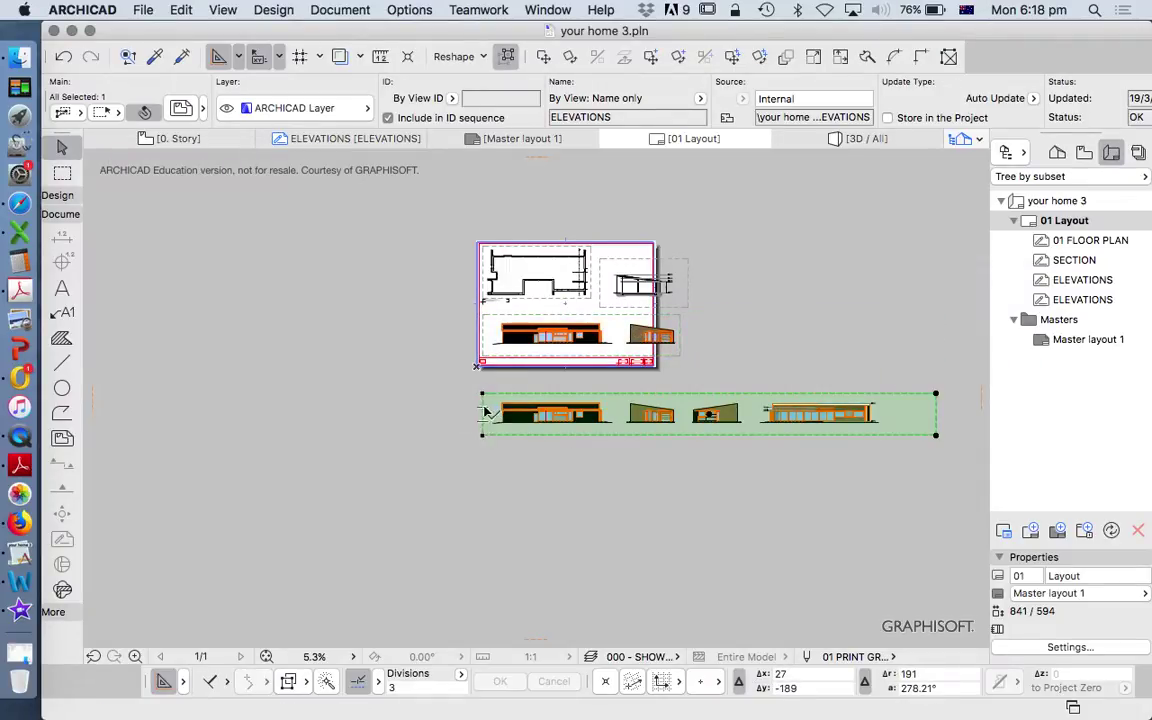
pyautogui.click(483, 408)
pyautogui.click(686, 402)
# Move the cropped copy left to sit beneath the sheet and shift the upper elevations drawing slightly left.
pyautogui.click(756, 388)
pyautogui.moveTo(766, 394)
pyautogui.mouseDown()
pyautogui.moveTo(578, 386)
pyautogui.moveTo(558, 382)
pyautogui.moveTo(553, 349)
pyautogui.moveTo(505, 350)
pyautogui.mouseUp()
pyautogui.scroll(5, 569, 304)
pyautogui.scroll(-4, 586, 347)
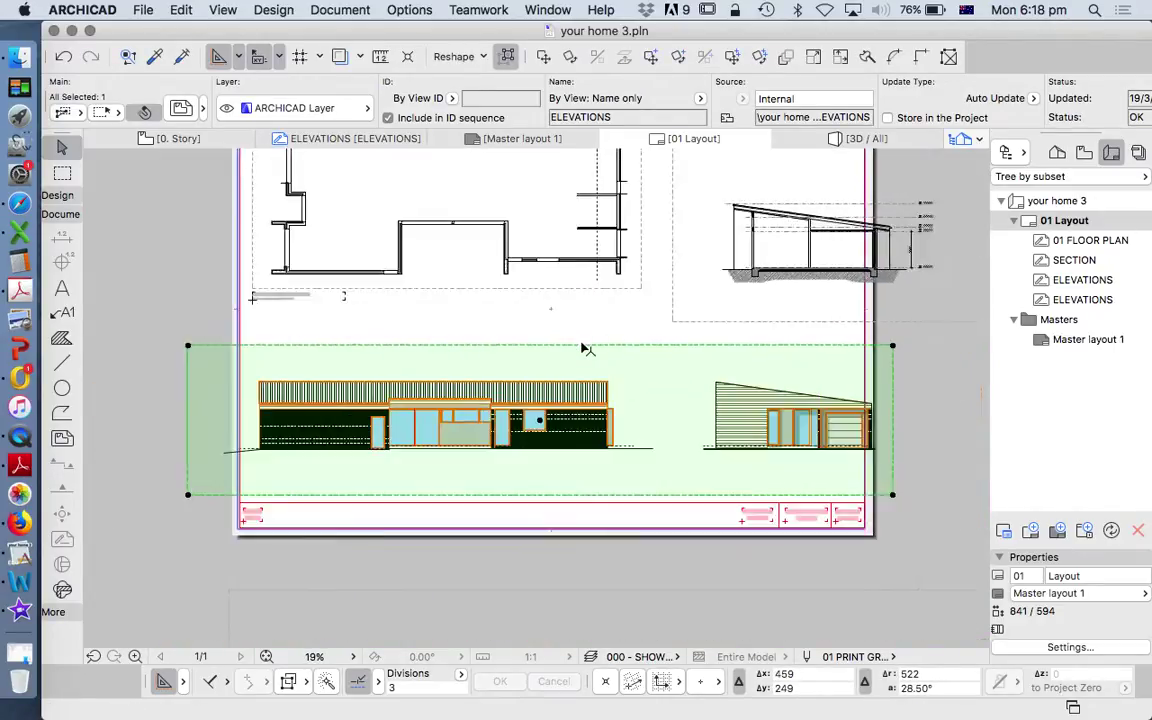
pyautogui.scroll(3, 685, 364)
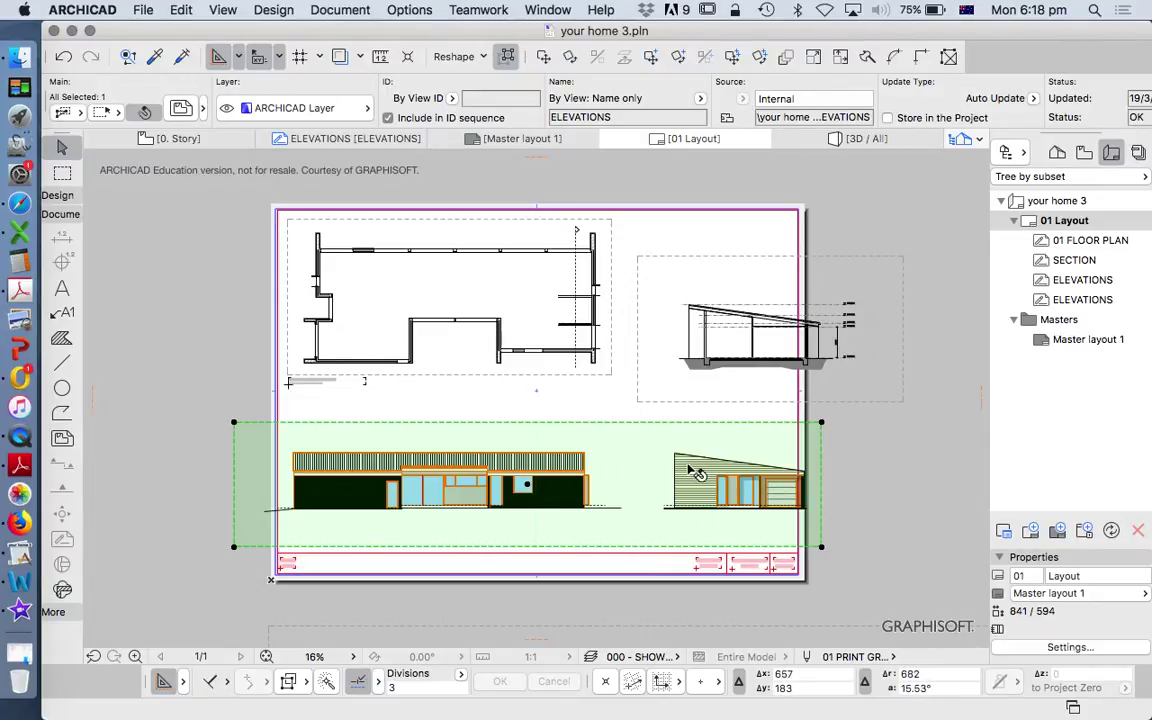
pyautogui.scroll(-3, 670, 453)
pyautogui.scroll(3, 750, 350)
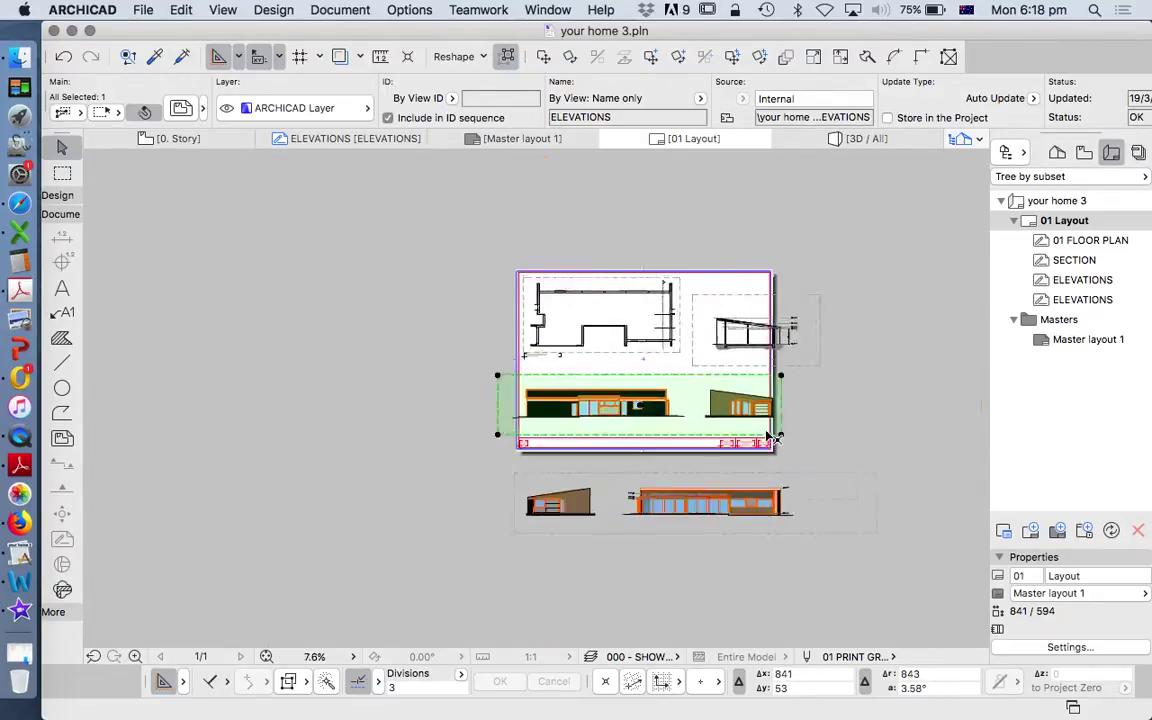
pyautogui.scroll(-3, 616, 365)
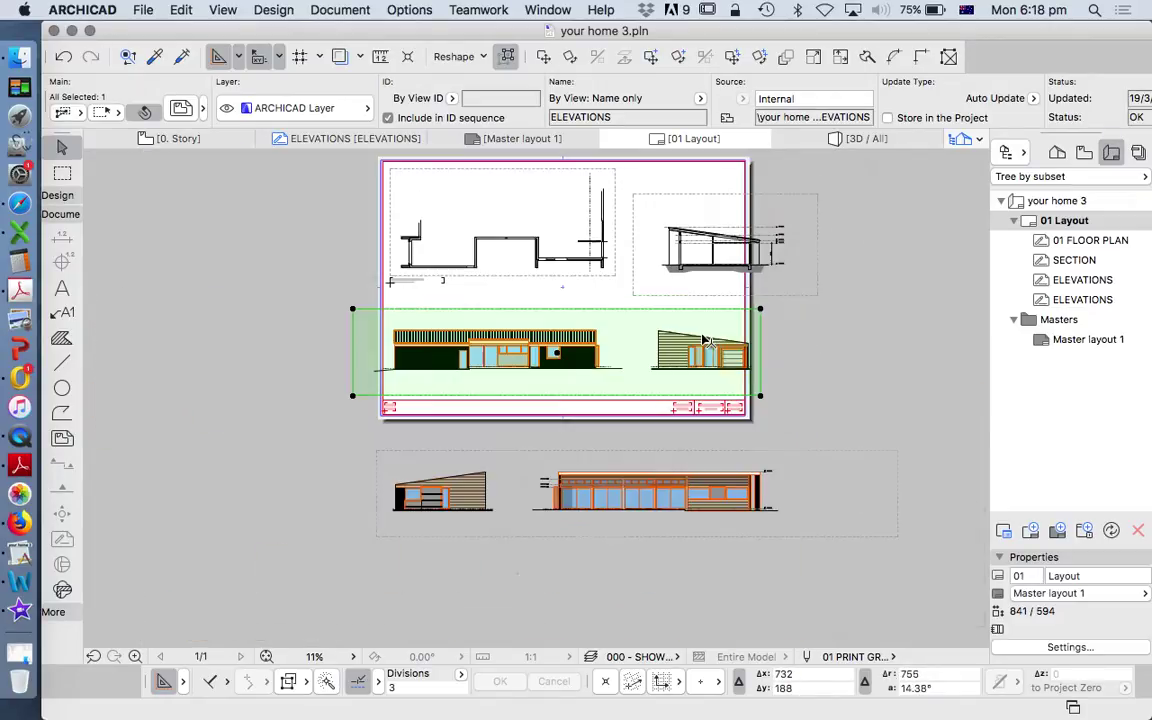
# Open the source view of the elevations drawing and move the second elevation left, closer to the first.
pyautogui.rightClick(818, 370)
pyautogui.click(926, 404)
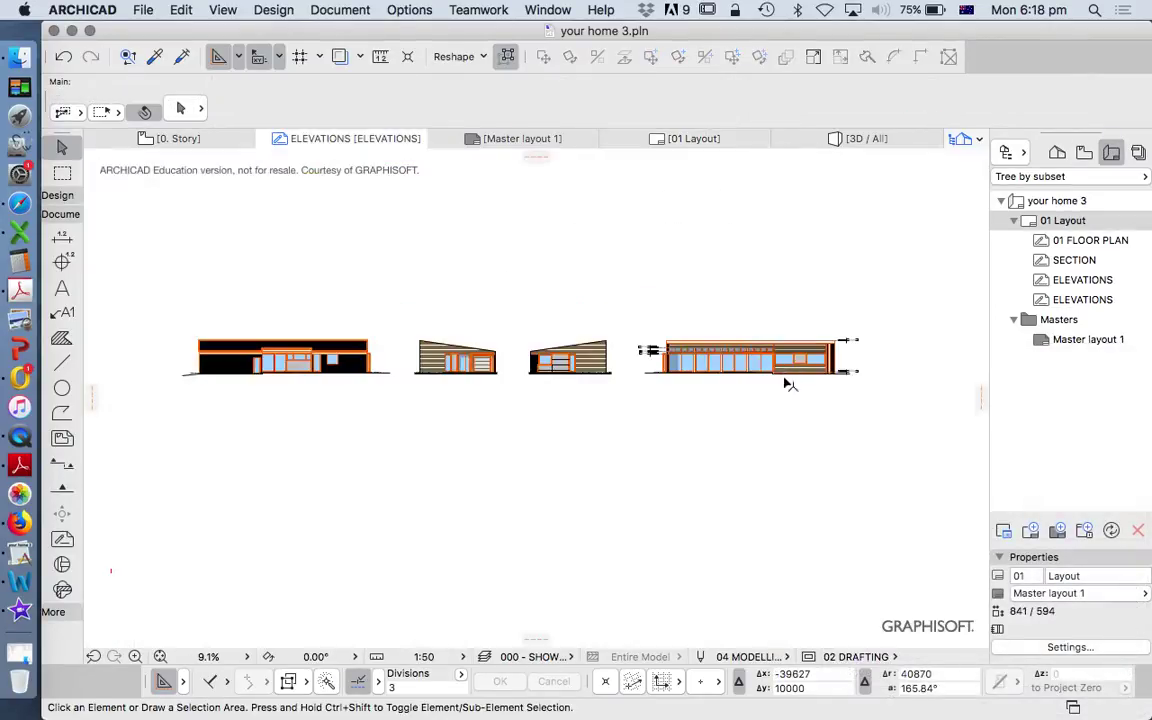
pyautogui.scroll(6, 414, 366)
pyautogui.click(355, 244)
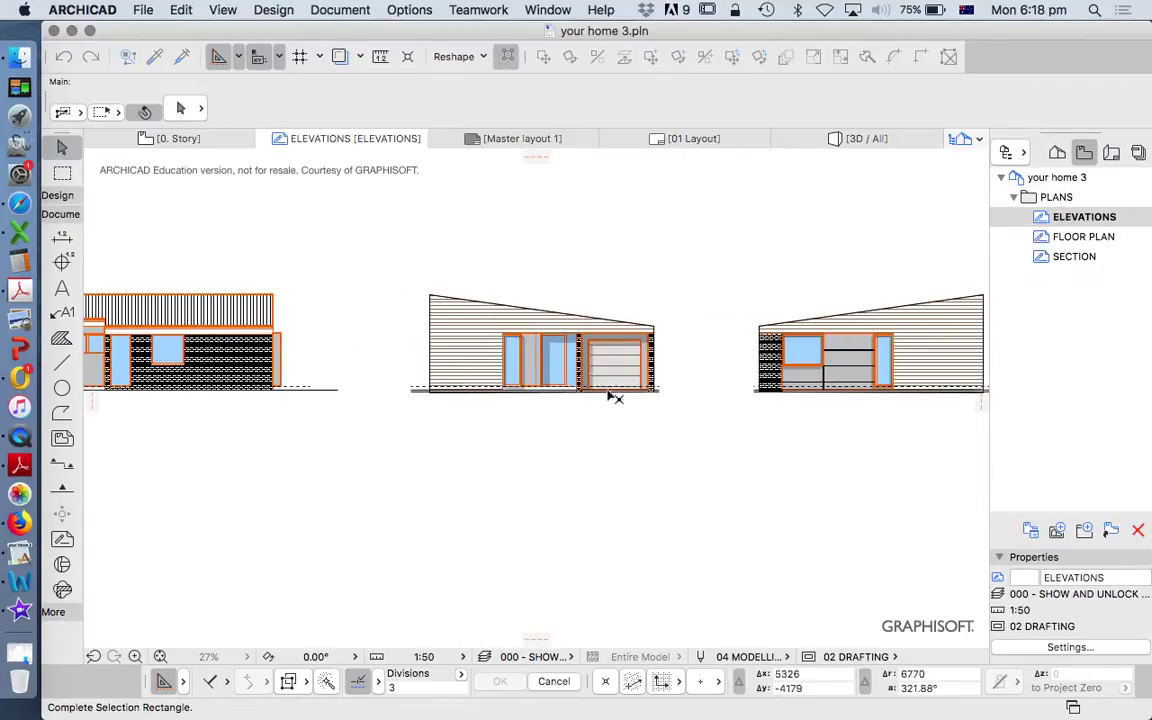
pyautogui.click(683, 428)
pyautogui.click(592, 58)
pyautogui.click(566, 274)
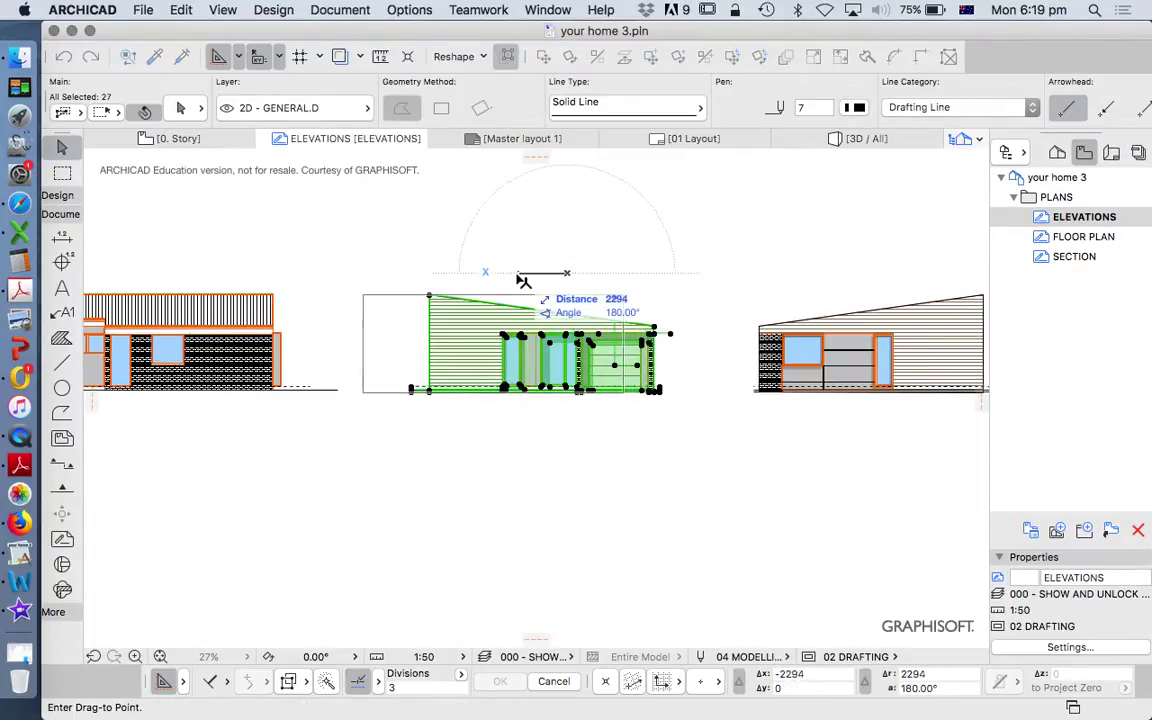
pyautogui.click(437, 282)
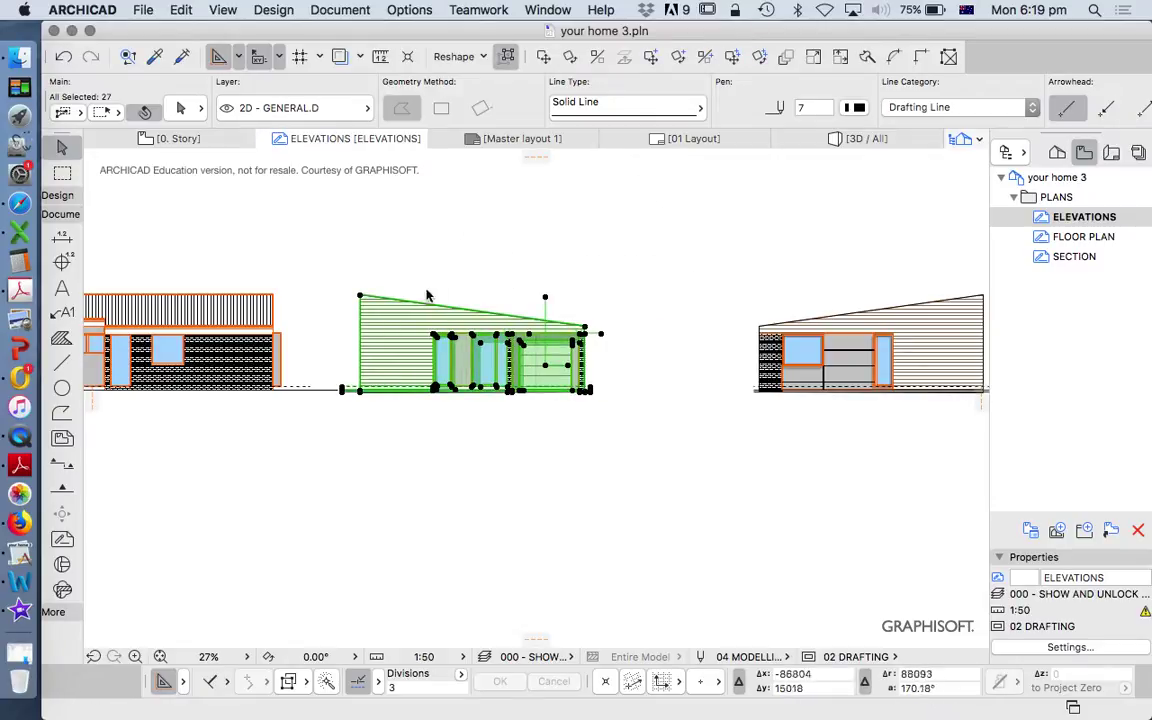
pyautogui.click(571, 256)
# Move the third elevation right, closer to the level labels beside the fourth elevation.
pyautogui.scroll(-3, 560, 270)
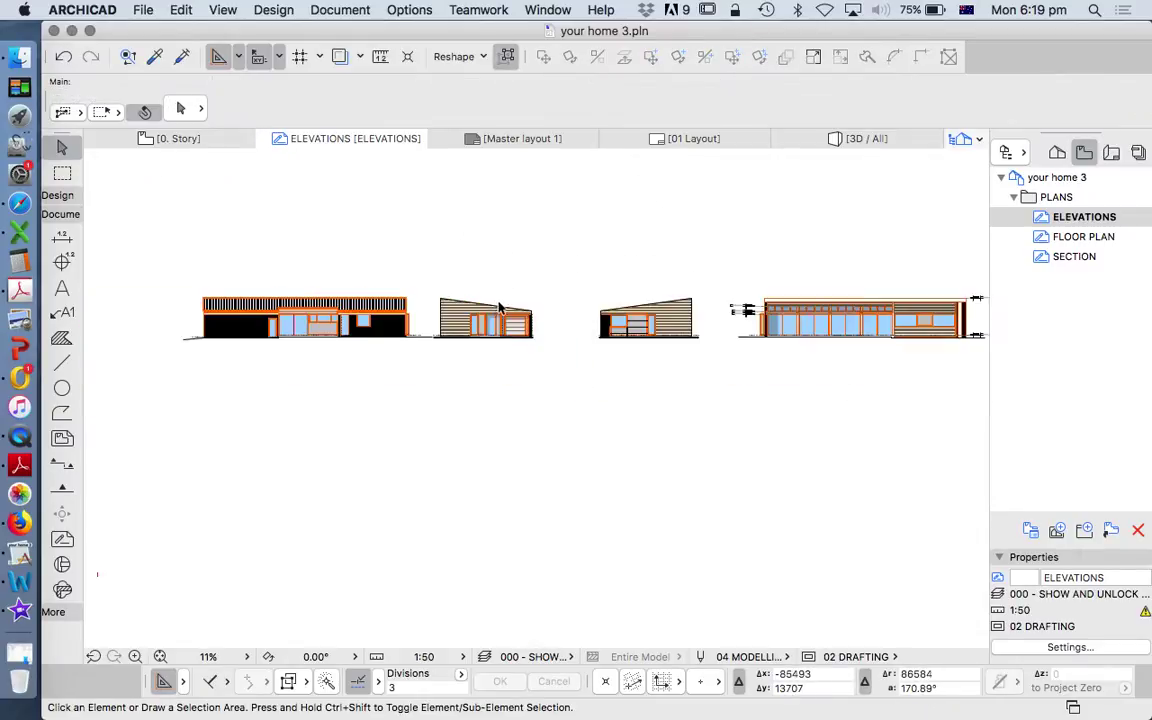
pyautogui.click(586, 368)
pyautogui.click(419, 252)
pyautogui.click(543, 57)
pyautogui.click(593, 262)
pyautogui.click(621, 263)
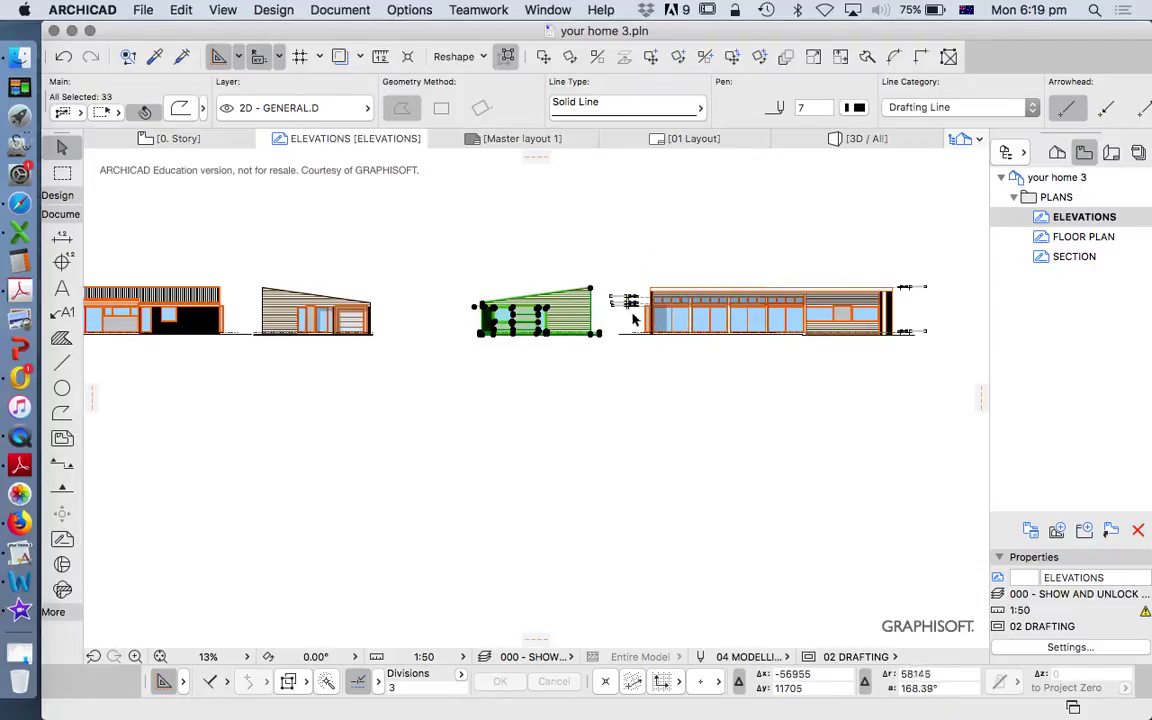
pyautogui.scroll(4, 628, 314)
pyautogui.click(543, 57)
pyautogui.click(565, 183)
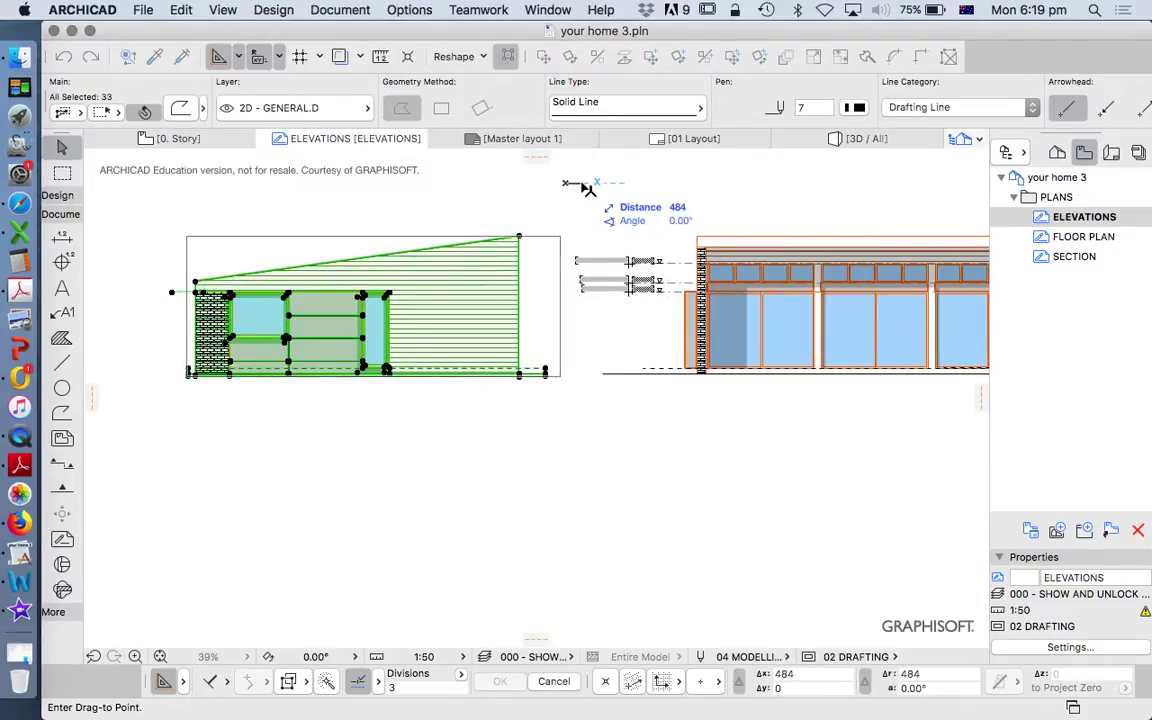
pyautogui.click(587, 188)
pyautogui.press('Escape')
# Examine the level labels beside the fourth elevation and the spacing across the whole row of elevations.
pyautogui.scroll(4, 640, 262)
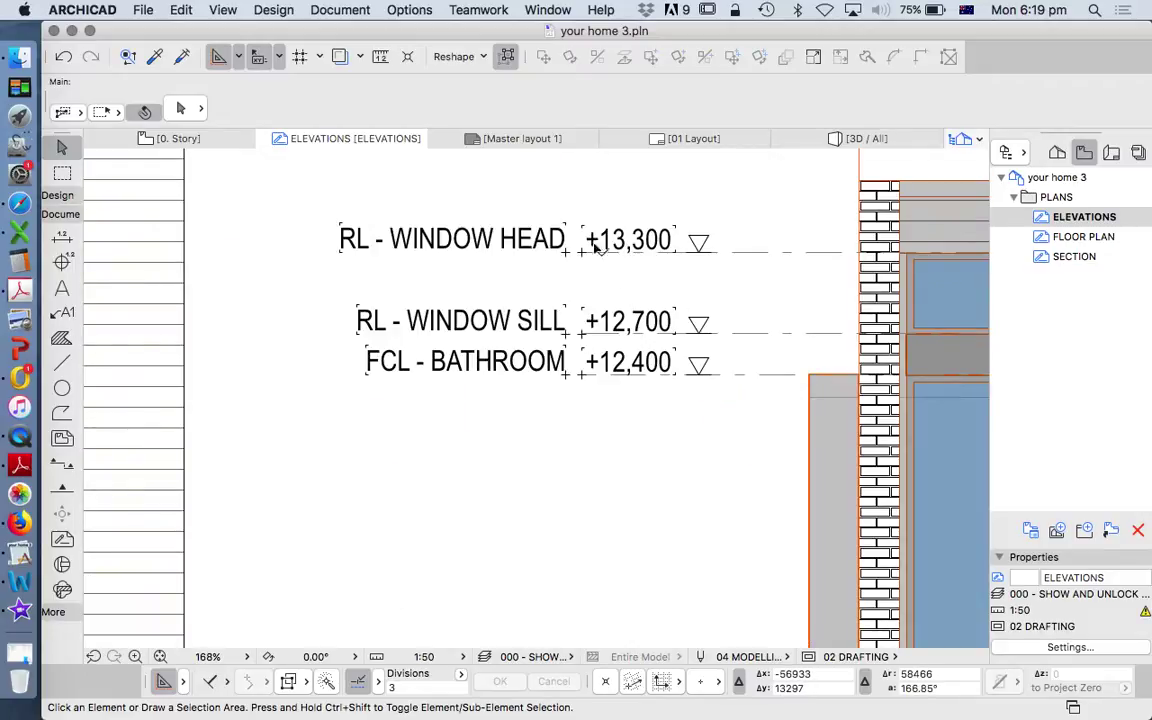
pyautogui.click(736, 258)
pyautogui.scroll(-4, 736, 258)
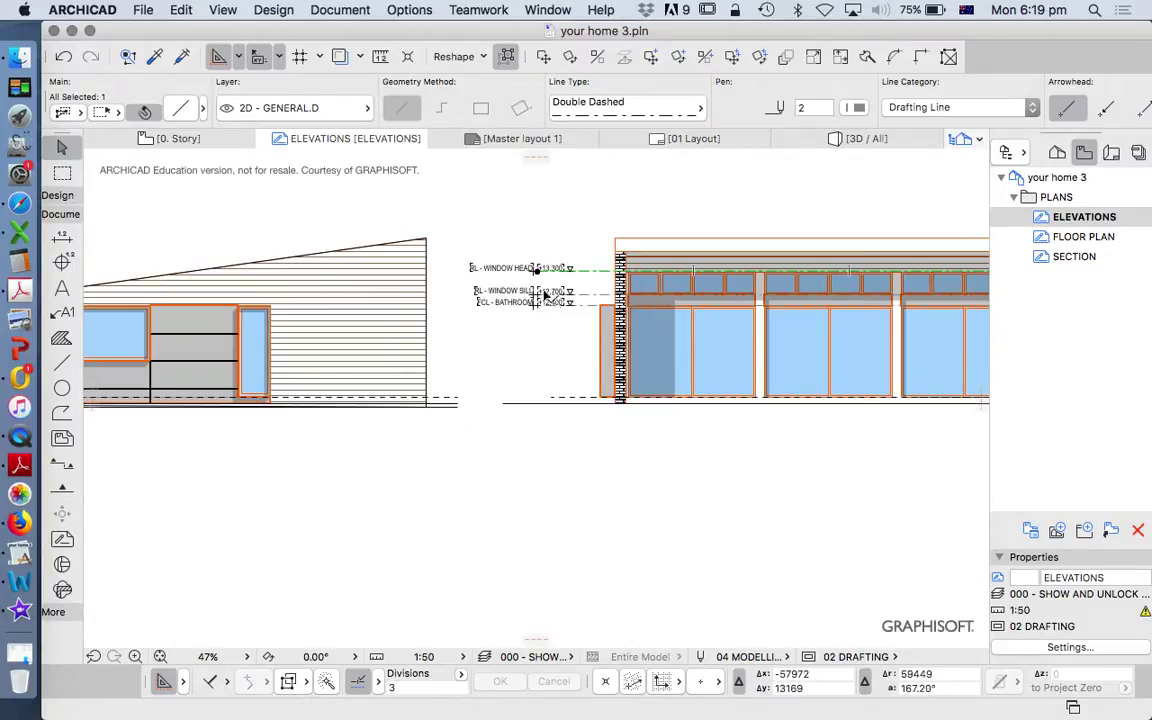
pyautogui.scroll(-6, 520, 275)
pyautogui.scroll(3, 489, 255)
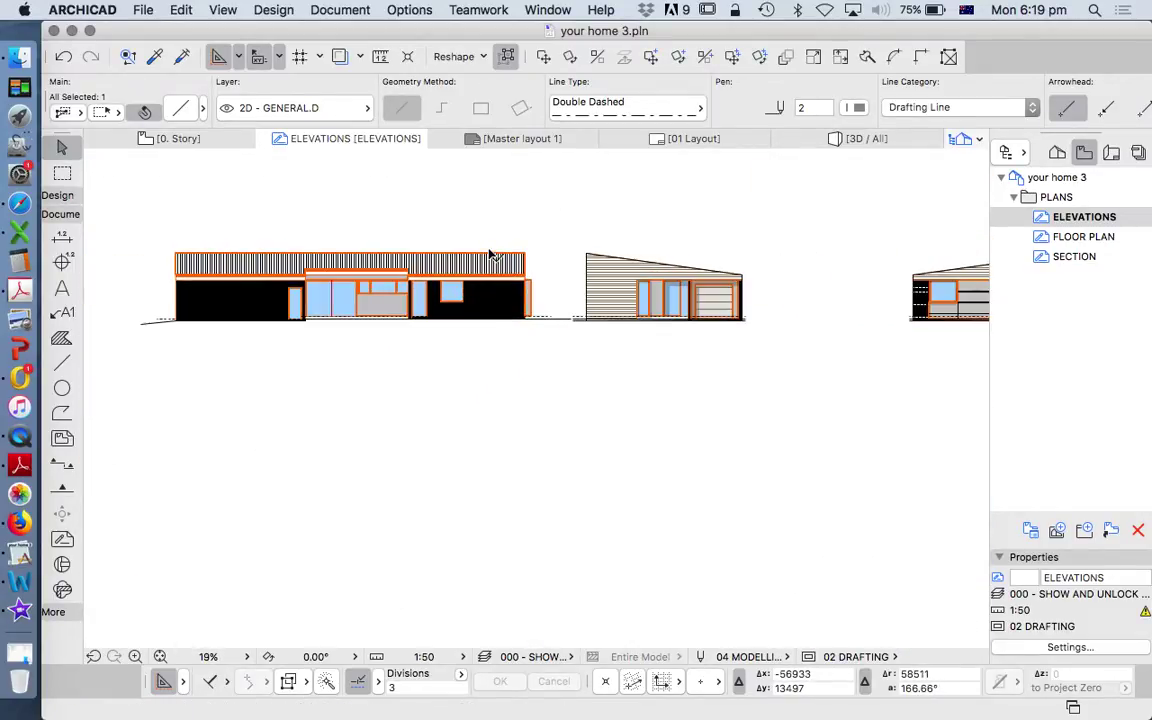
pyautogui.scroll(-2, 485, 315)
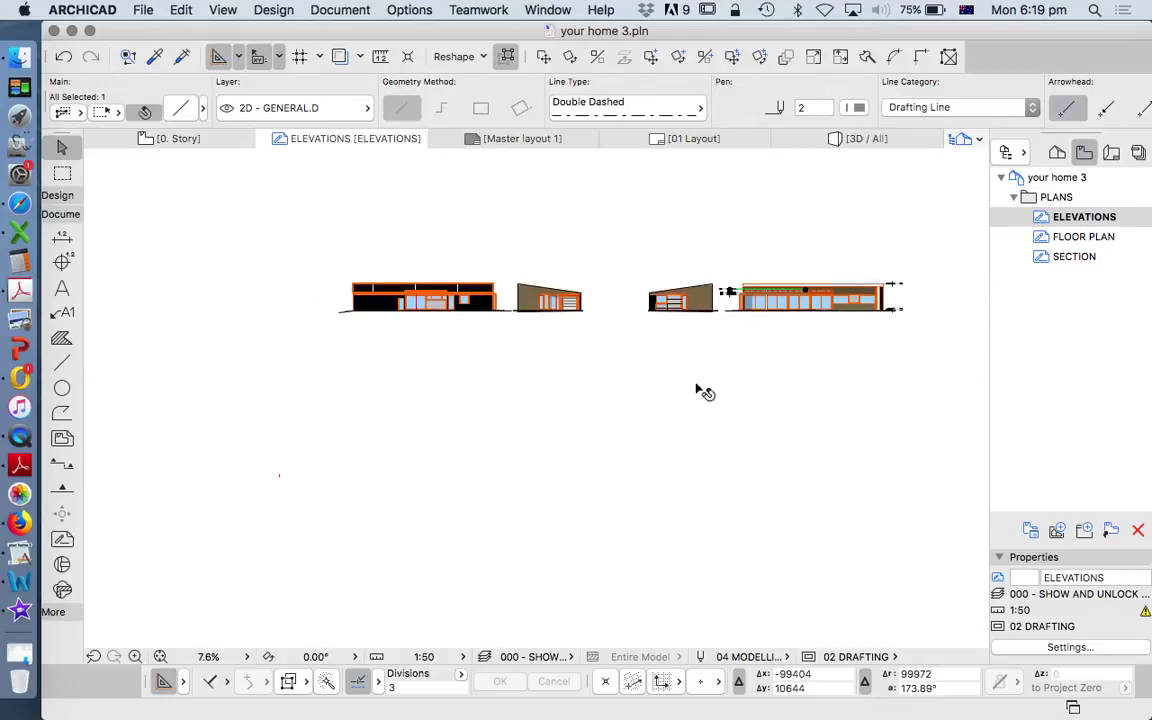
# Return to the 01 layout and pull the upper elevations drawing's right frame edge in to just past the second elevation.
pyautogui.click(1118, 152)
pyautogui.doubleClick(1063, 243)
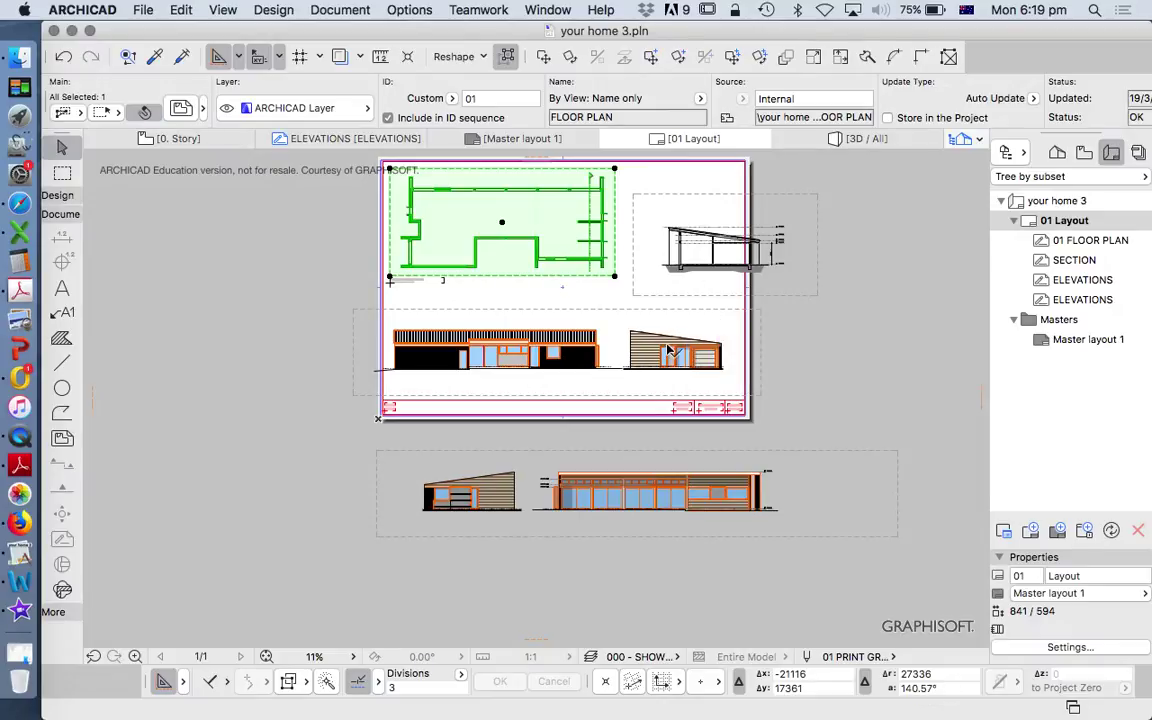
pyautogui.scroll(-3, 633, 425)
pyautogui.scroll(4, 633, 425)
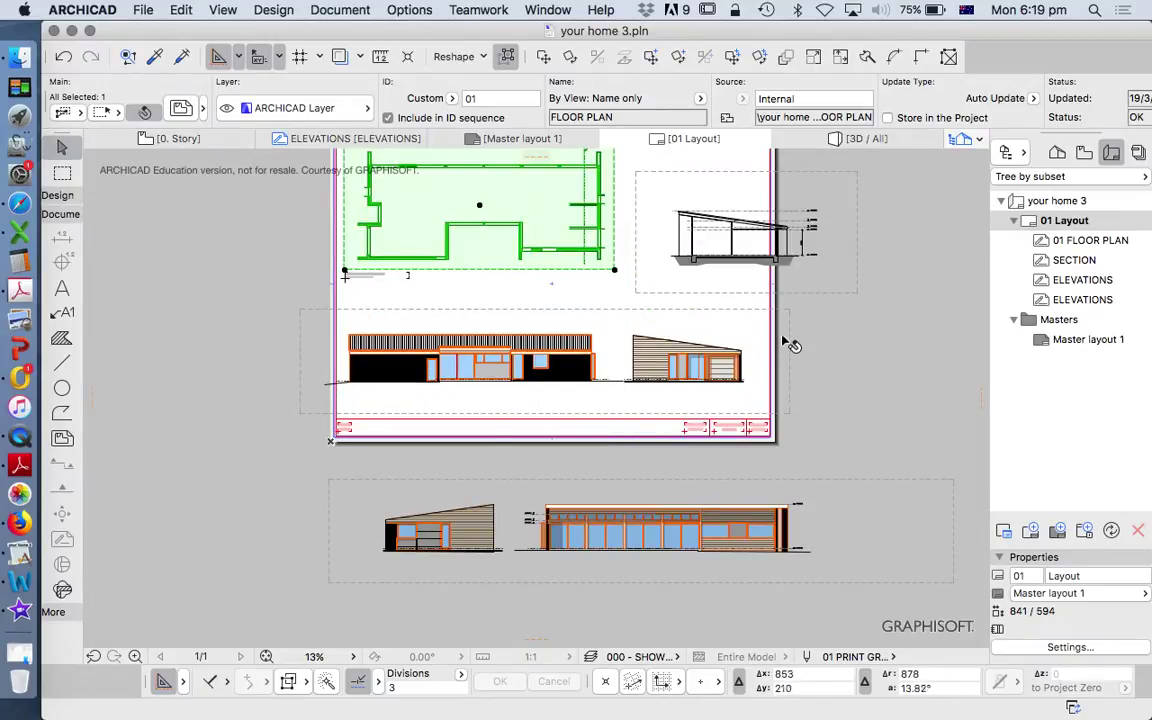
pyautogui.click(789, 342)
pyautogui.click(789, 335)
pyautogui.click(756, 340)
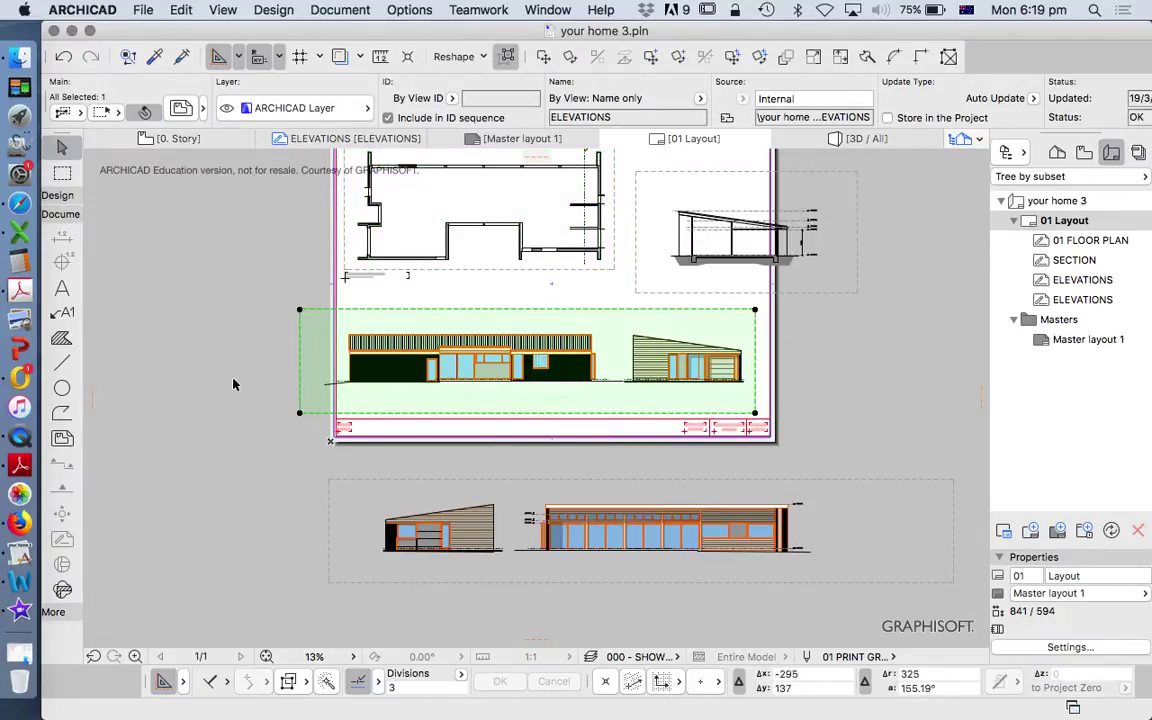
# Move the drawing of the first two elevations about 20 mm to the right on the sheet.
pyautogui.click(537, 63)
pyautogui.click(618, 321)
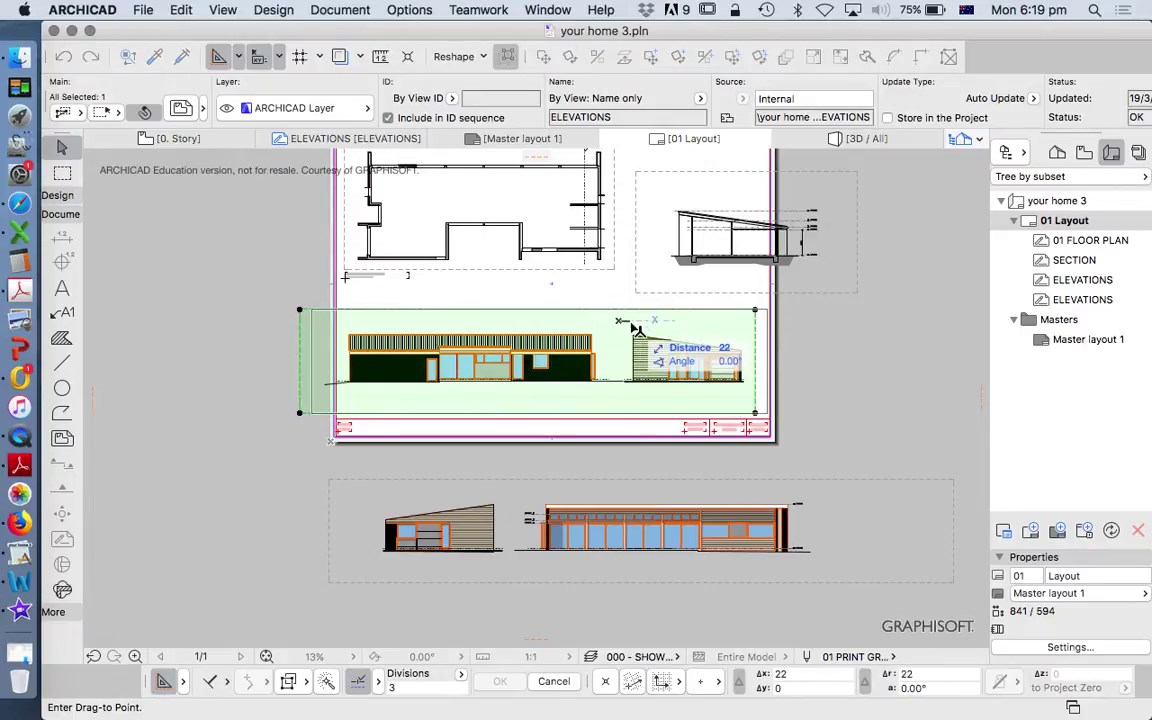
pyautogui.click(629, 323)
# Crop the left, bottom and top frame edges of the drawing closer to the first two elevations.
pyautogui.click(310, 351)
pyautogui.click(345, 388)
pyautogui.click(378, 413)
pyautogui.click(385, 394)
pyautogui.click(444, 310)
pyautogui.click(445, 318)
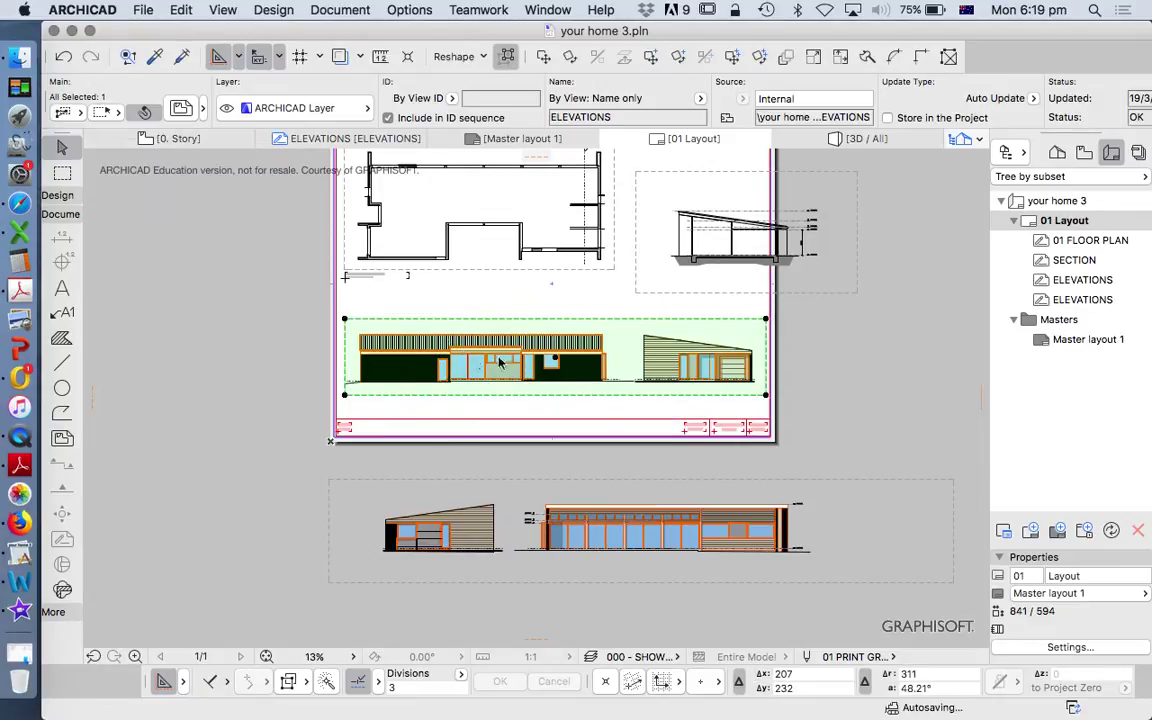
# Move the cropped drawing of the first two elevations down to just above the title block strip.
pyautogui.click(591, 467)
pyautogui.moveTo(614, 395); pyautogui.dragTo(615, 414)
pyautogui.click(616, 411)
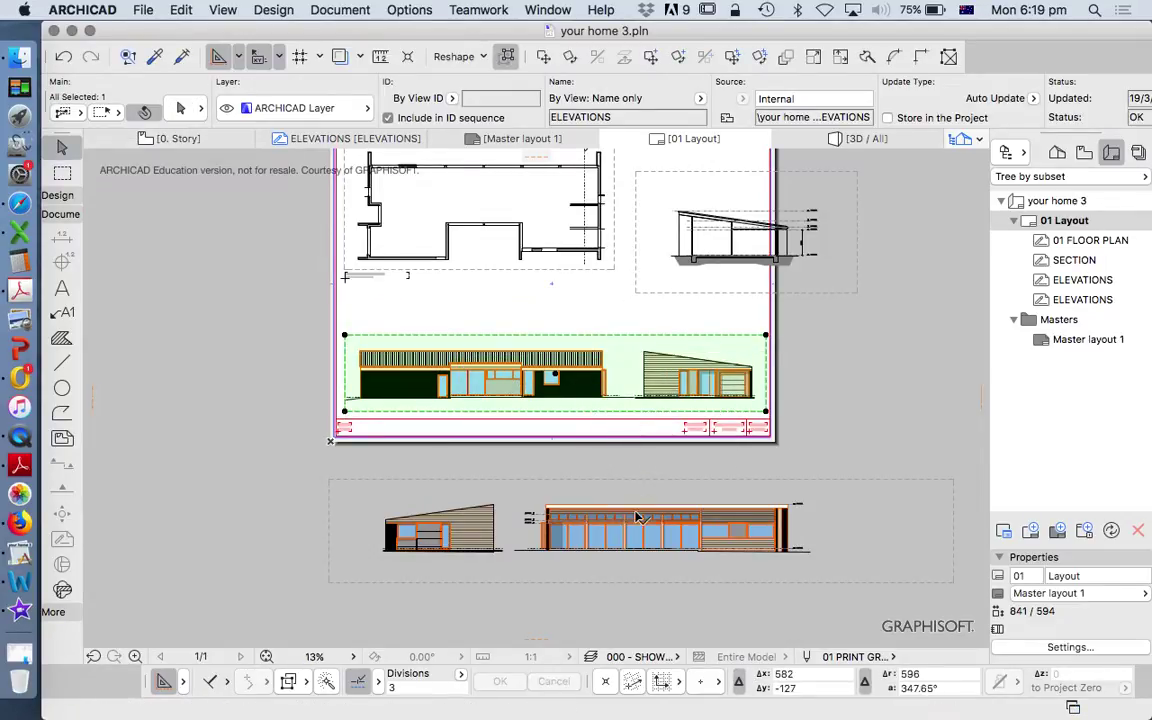
# Crop all four frame edges of the elevations drawing below the sheet closer to the third and fourth elevations.
pyautogui.click(639, 485)
pyautogui.click(640, 480)
pyautogui.click(640, 497)
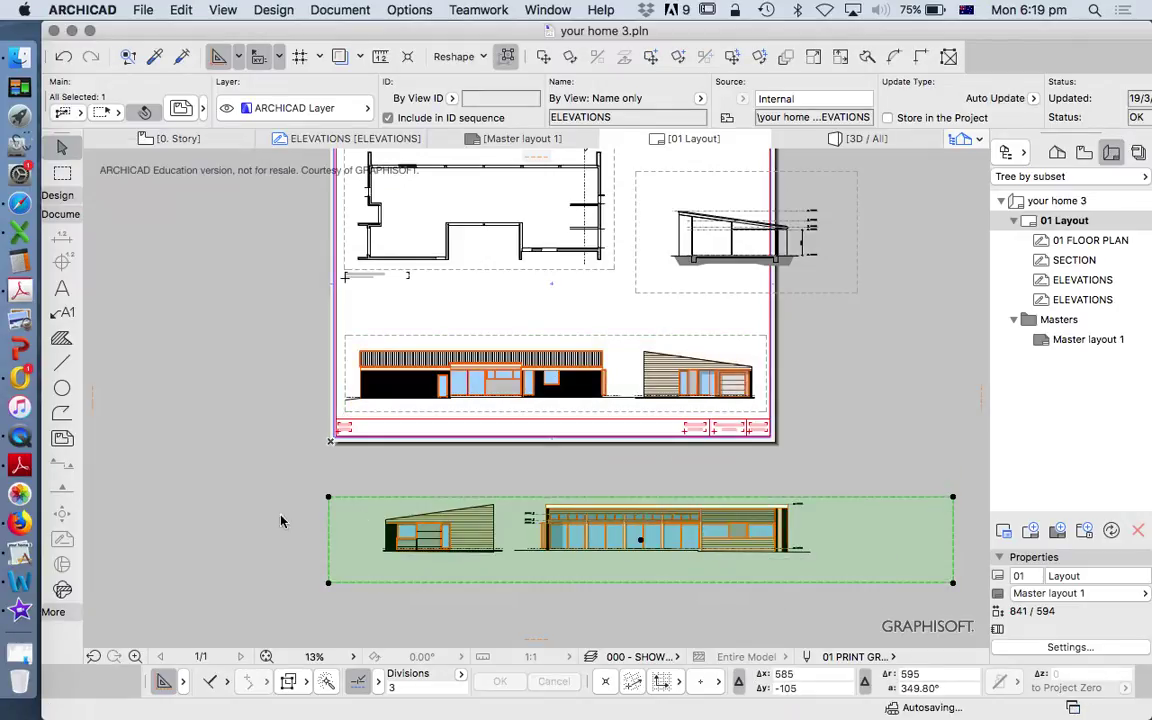
pyautogui.click(330, 520)
pyautogui.click(379, 526)
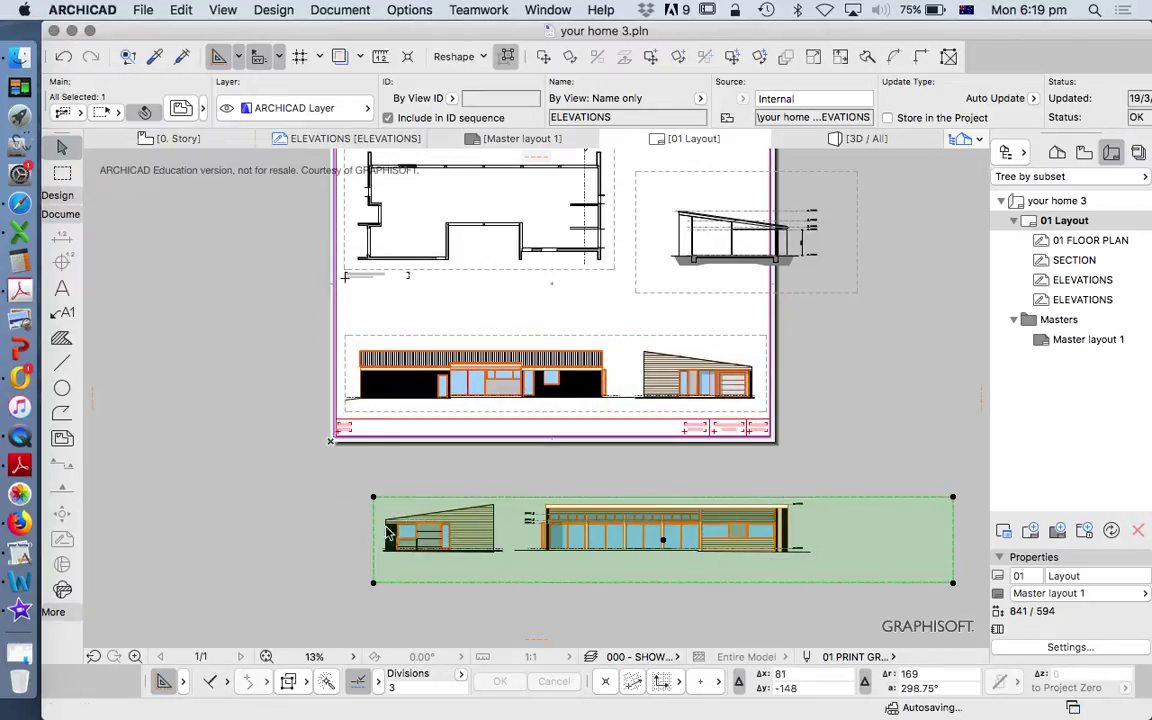
pyautogui.click(507, 584)
pyautogui.click(514, 557)
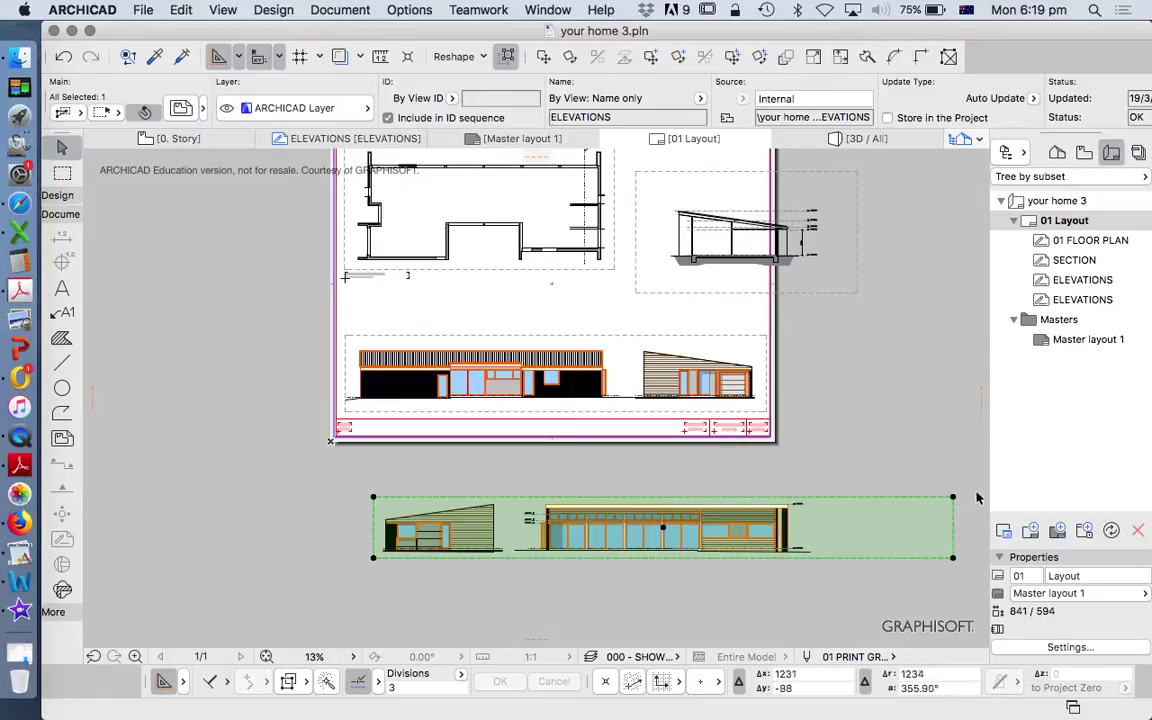
pyautogui.click(952, 520)
pyautogui.click(813, 474)
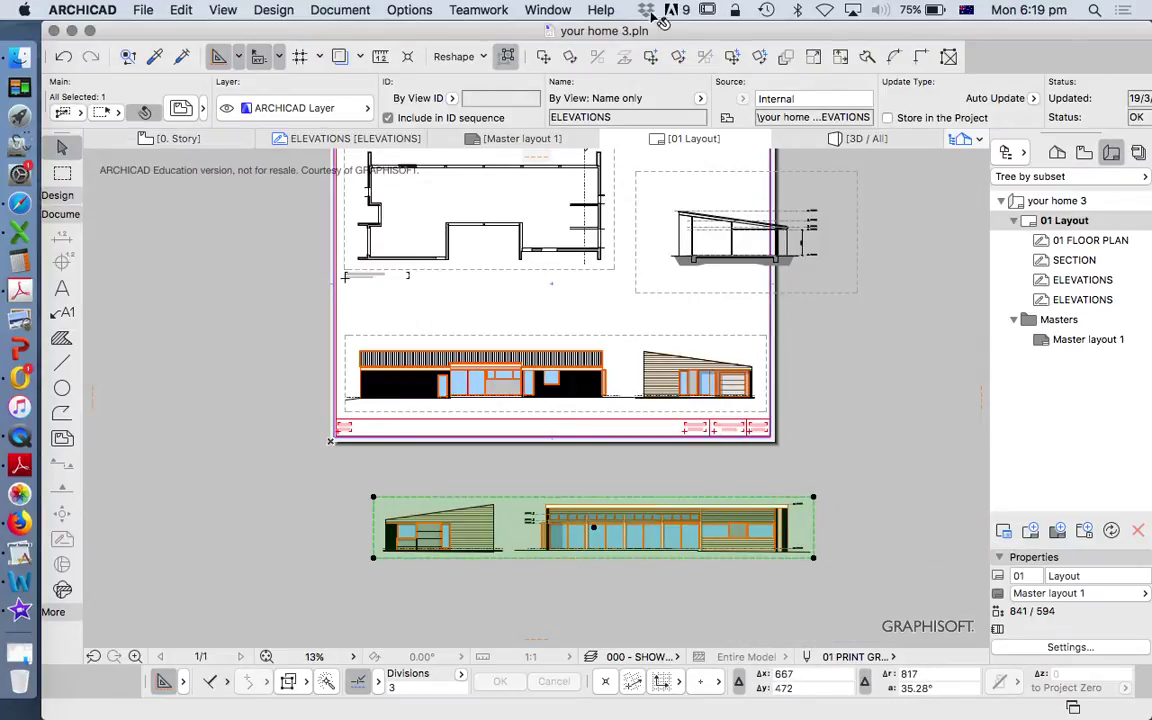
# Move the drawing of the third and fourth elevations onto the sheet, between the floor plan and the lower elevations.
pyautogui.click(546, 60)
pyautogui.click(657, 501)
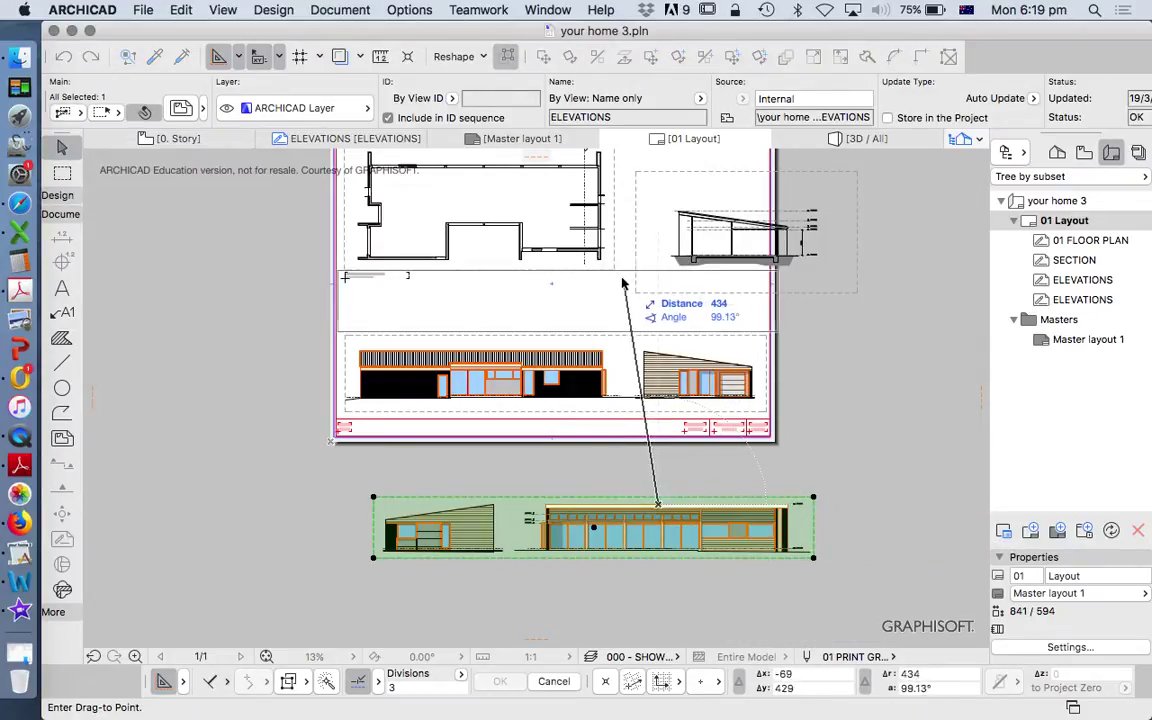
pyautogui.click(628, 285)
# Extend the right frame edge of the middle elevations drawing outward to include the complete level labels.
pyautogui.scroll(5, 790, 305)
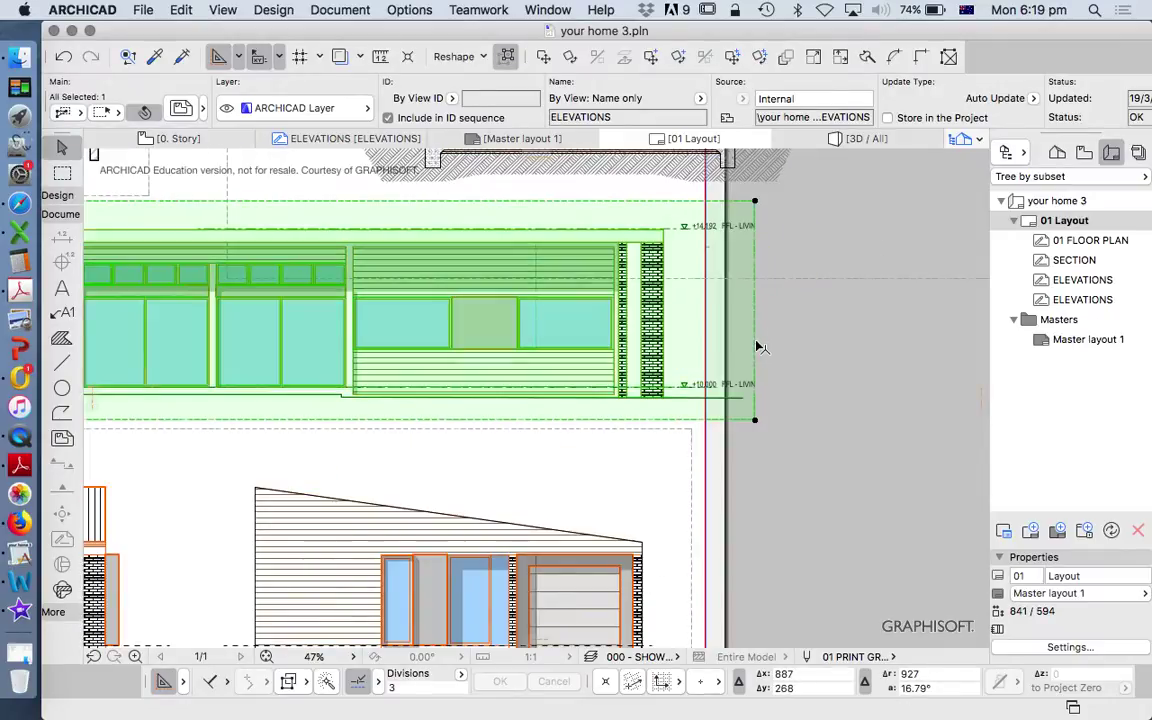
pyautogui.click(756, 331)
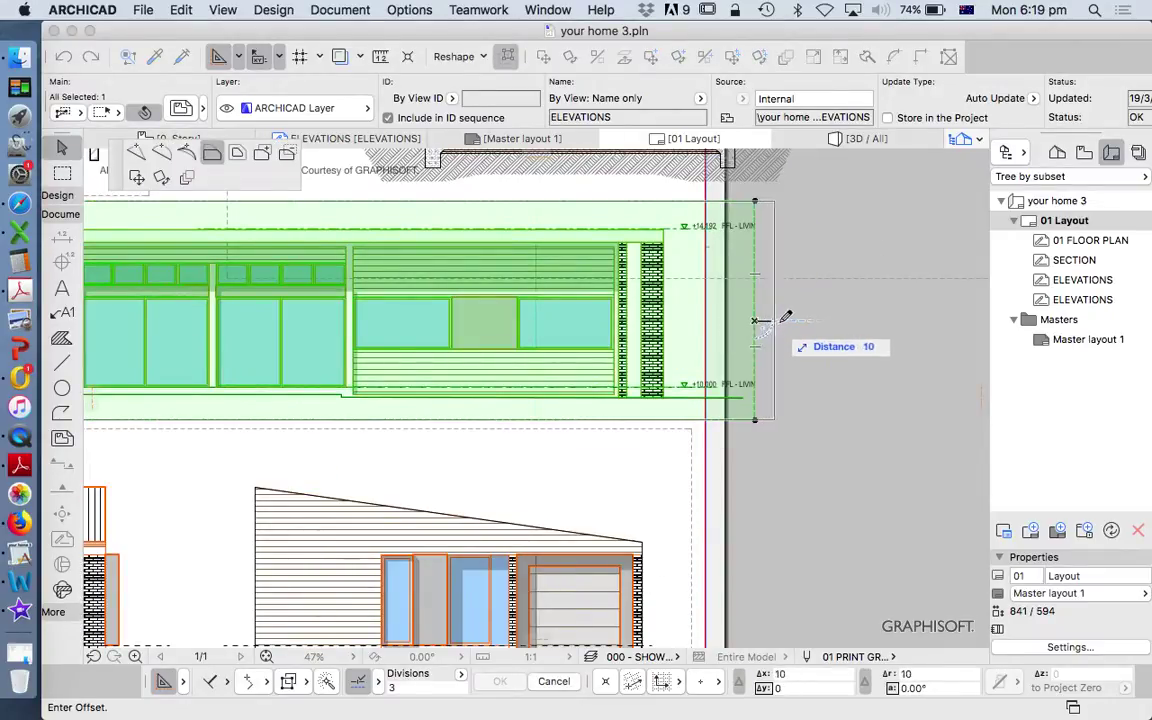
pyautogui.click(802, 318)
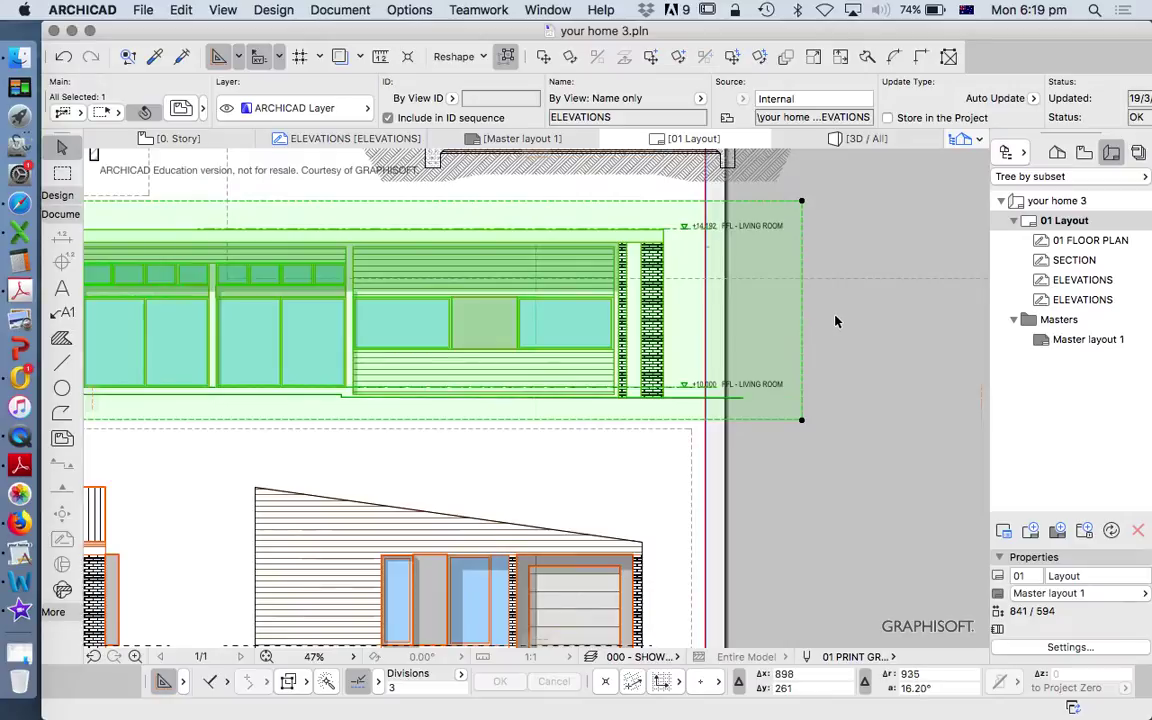
# Pull the left frame edge of the middle elevations drawing in to just before the third elevation.
pyautogui.scroll(-5, 836, 318)
pyautogui.scroll(4, 364, 312)
pyautogui.scroll(3, 367, 303)
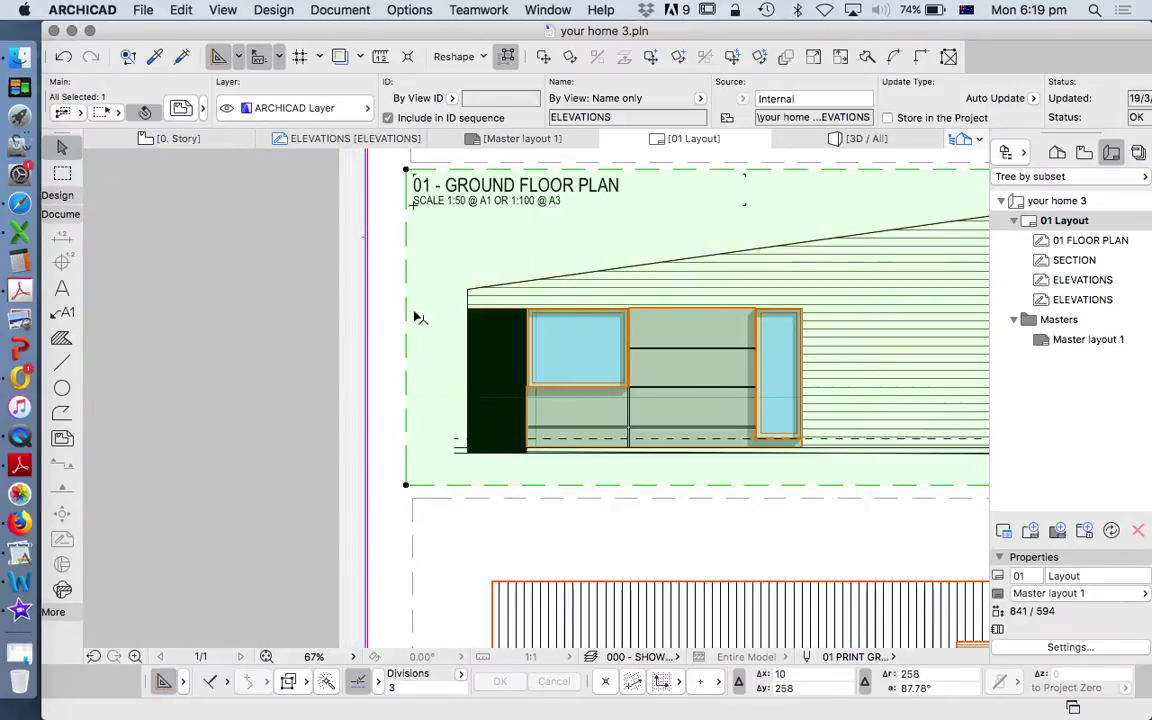
pyautogui.click(412, 316)
pyautogui.click(446, 300)
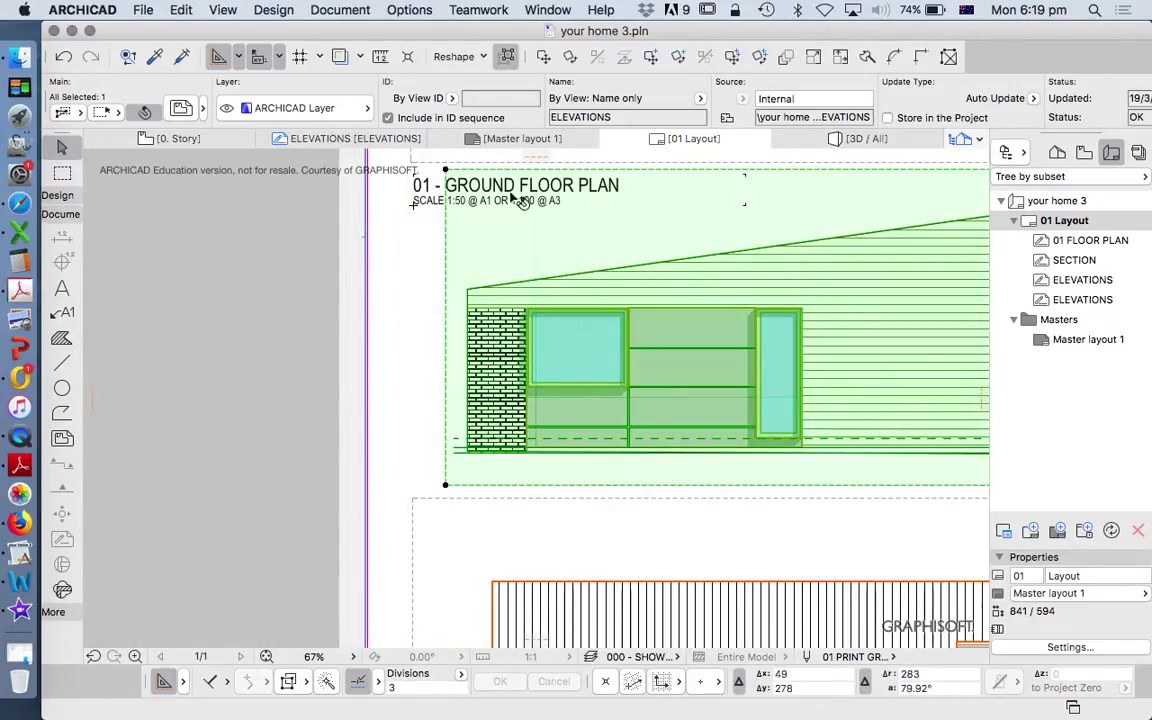
# Move the middle elevations drawing left so its frame sits just inside the sheet border.
pyautogui.click(541, 57)
pyautogui.click(576, 286)
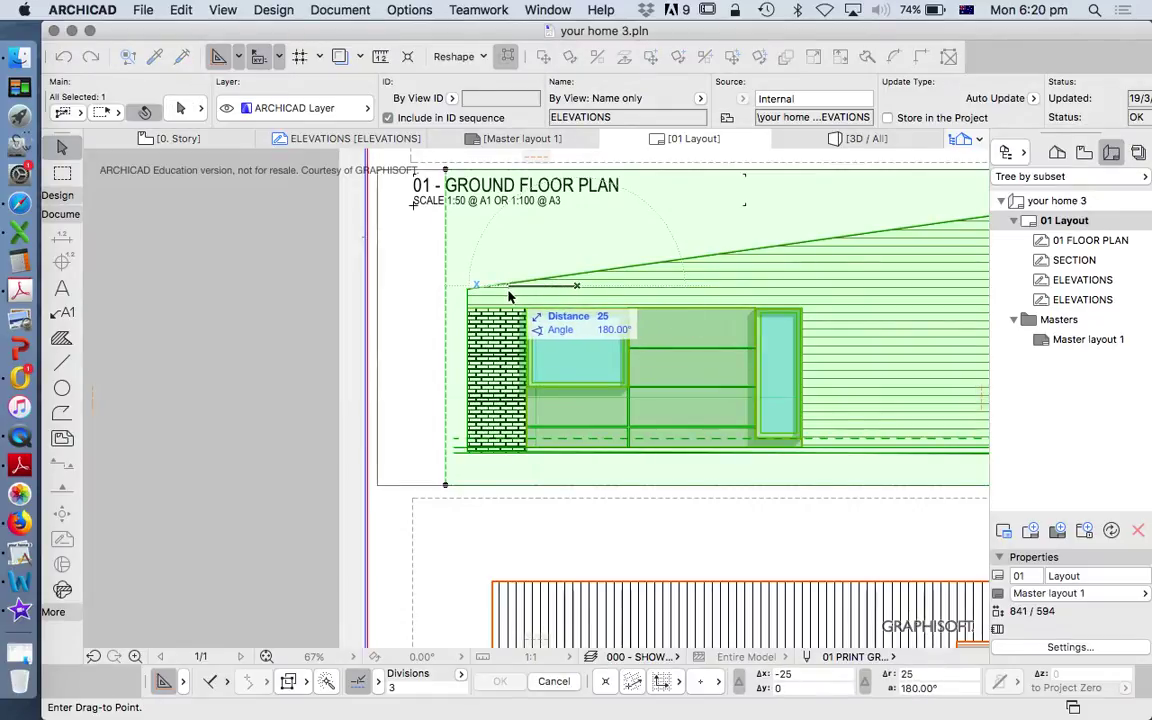
pyautogui.click(505, 297)
# Move the bottom elevations drawing left until its frame slightly overlaps the left sheet border.
pyautogui.click(414, 519)
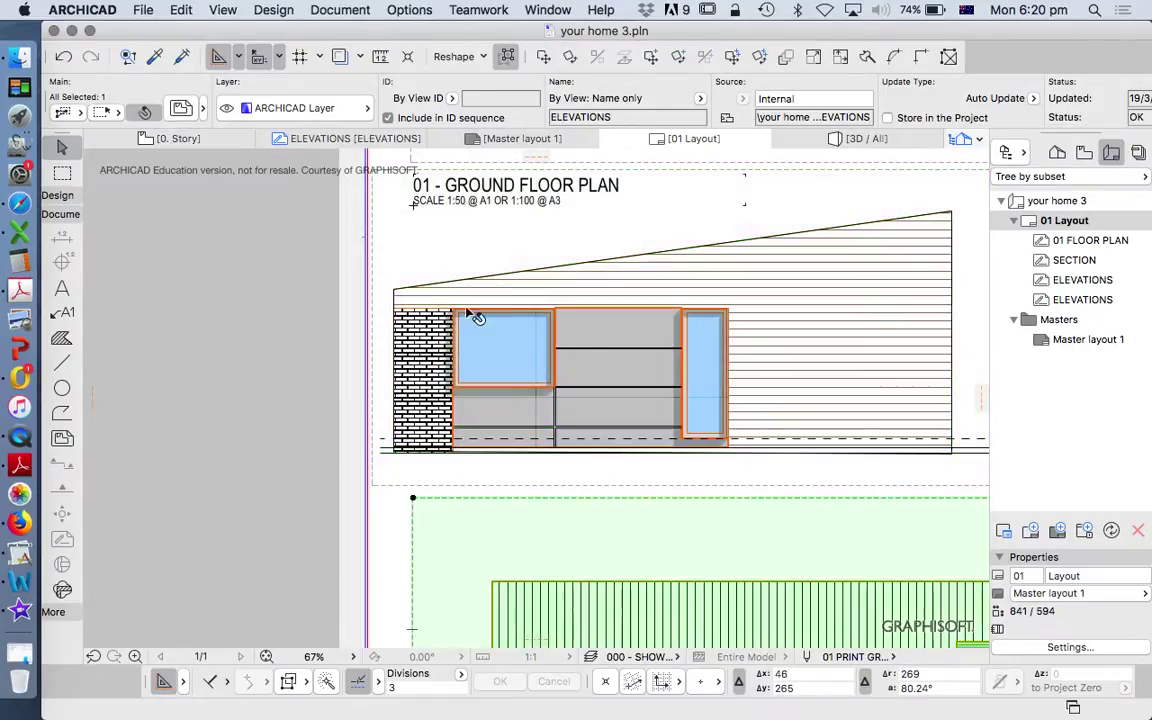
pyautogui.scroll(-5, 467, 310)
pyautogui.scroll(3, 460, 352)
pyautogui.click(545, 57)
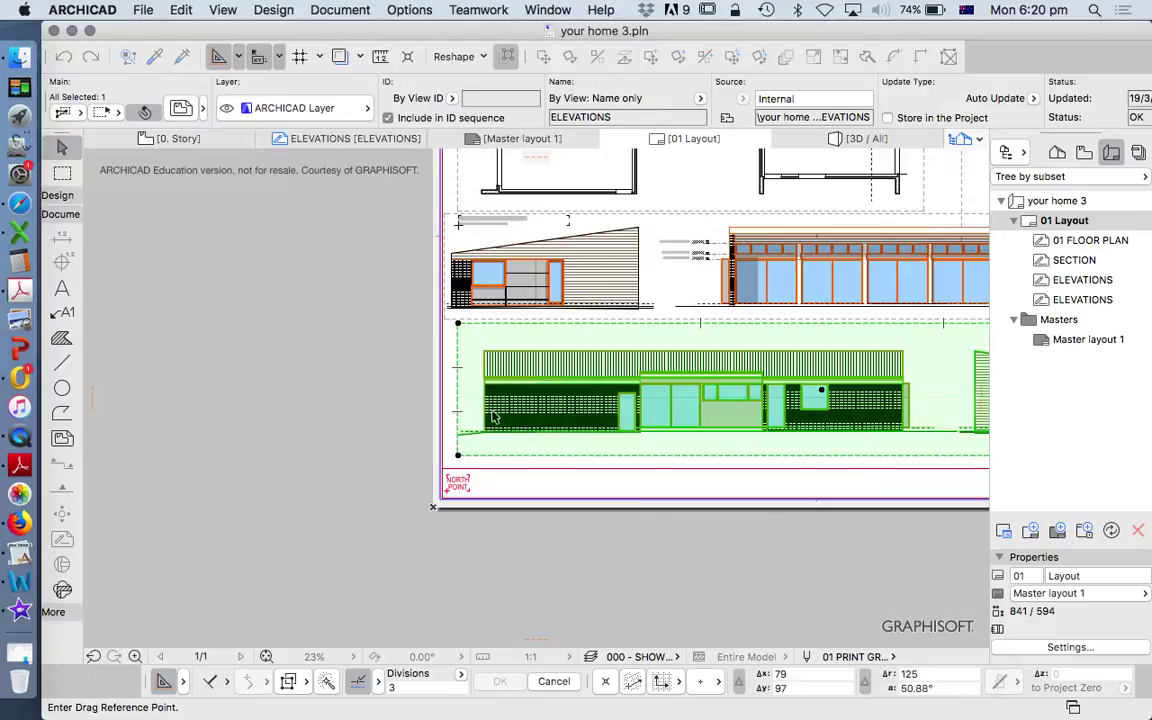
pyautogui.scroll(3, 467, 393)
pyautogui.click(452, 381)
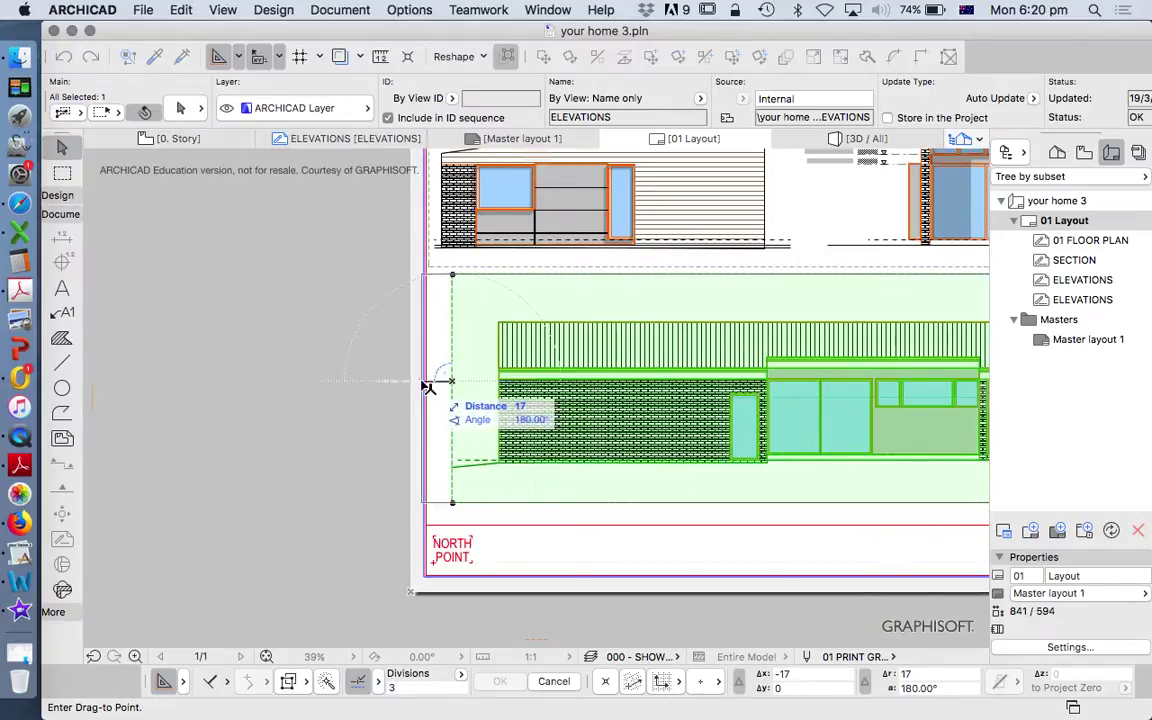
pyautogui.click(418, 382)
# Crop the left frame edge of the bottom elevations drawing inward to just inside the sheet border.
pyautogui.click(419, 340)
pyautogui.click(439, 294)
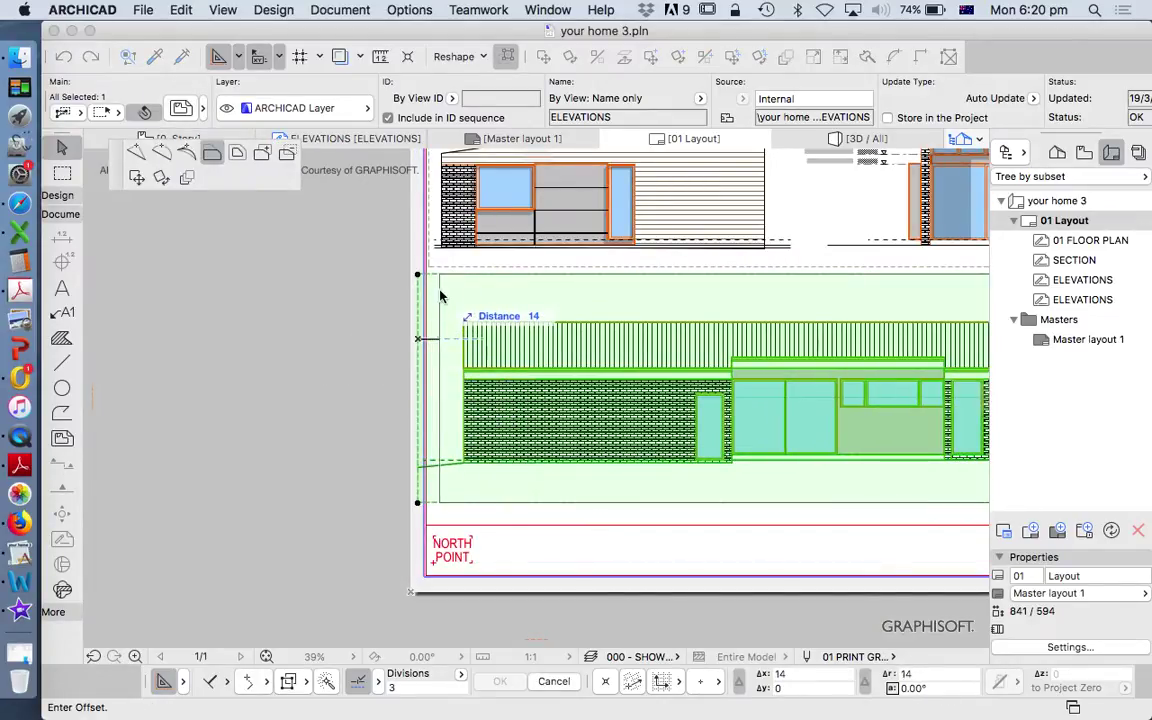
pyautogui.scroll(-1, 489, 458)
pyautogui.scroll(-2, 497, 467)
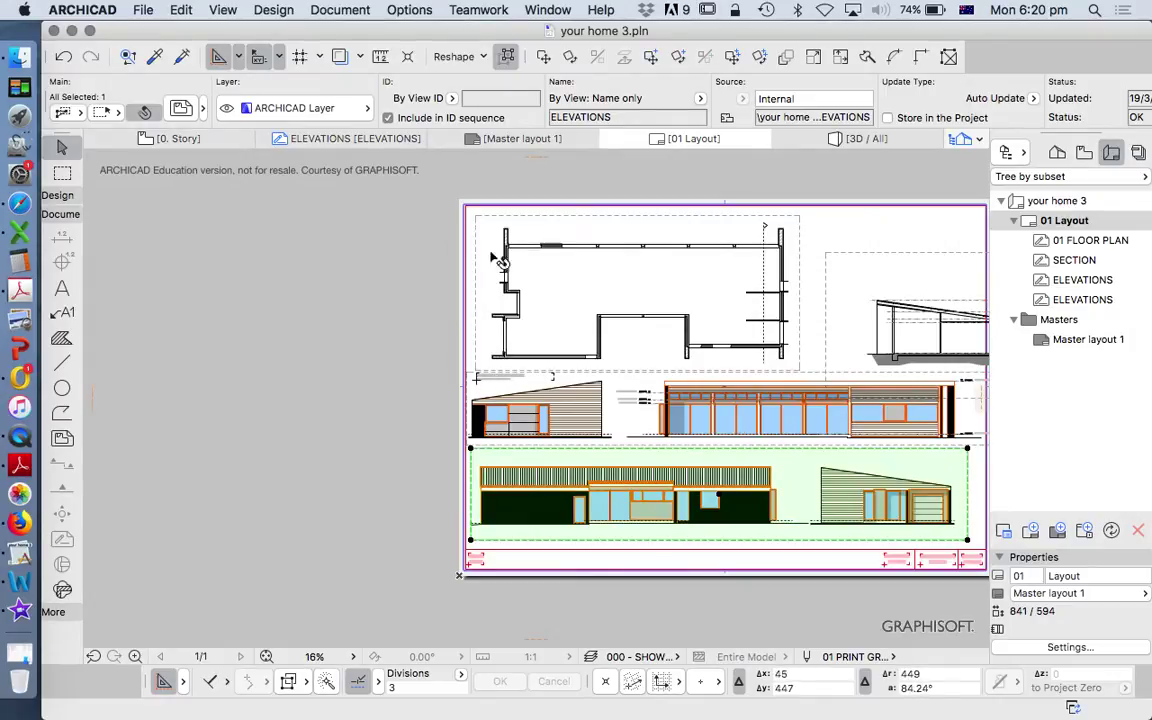
pyautogui.press('Escape')
# Move the floor plan drawing diagonally up and left, closer to the upper-left corner of the sheet border.
pyautogui.scroll(3, 481, 221)
pyautogui.moveTo(468, 213); pyautogui.dragTo(456, 204)
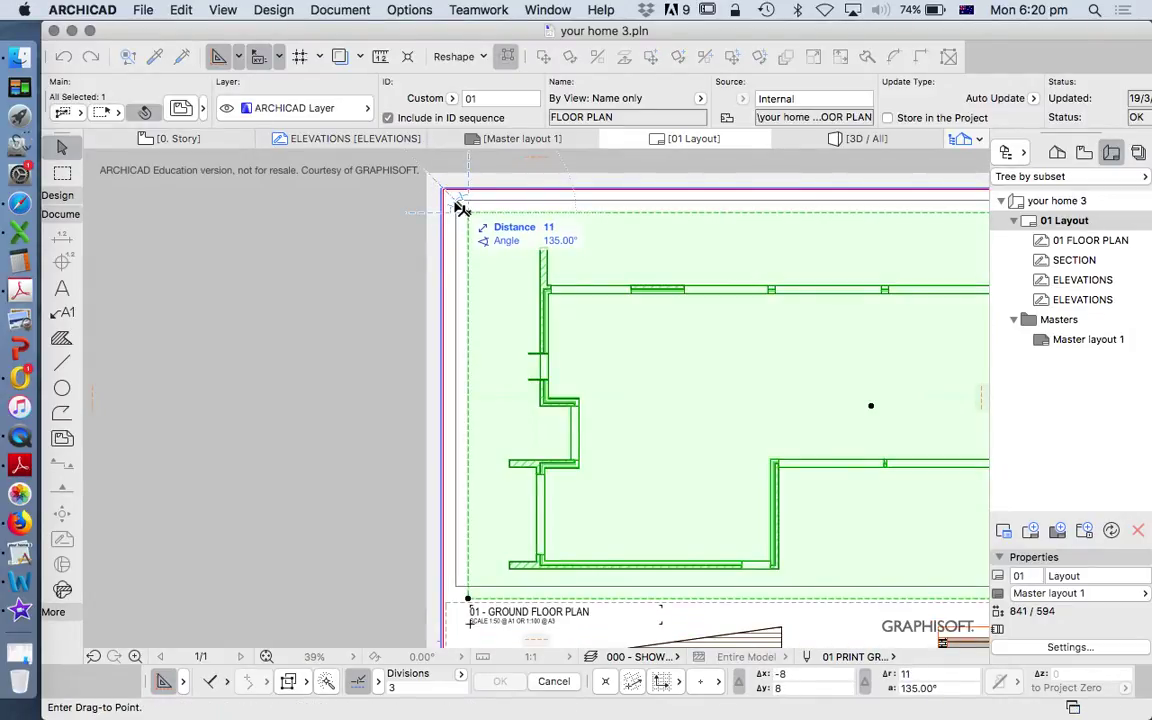
pyautogui.click(458, 209)
# Move the section drawing up and left so its frame sits beside the floor plan.
pyautogui.scroll(-3, 460, 206)
pyautogui.scroll(2, 697, 226)
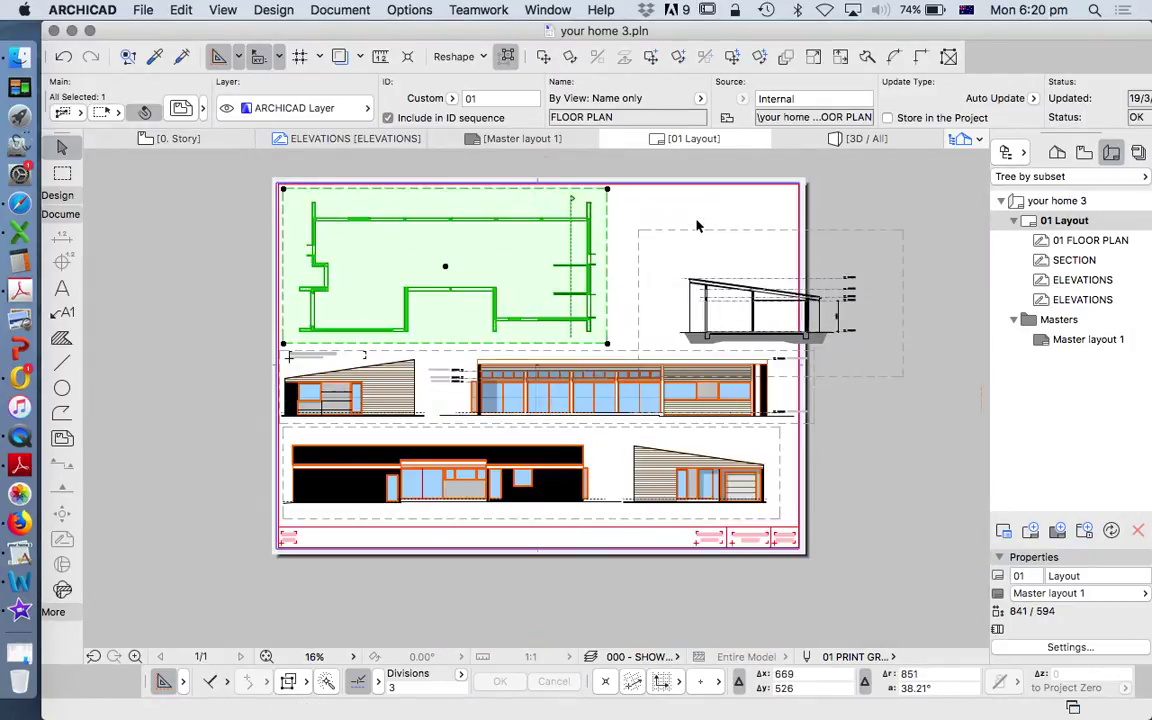
pyautogui.moveTo(725, 239); pyautogui.dragTo(697, 207)
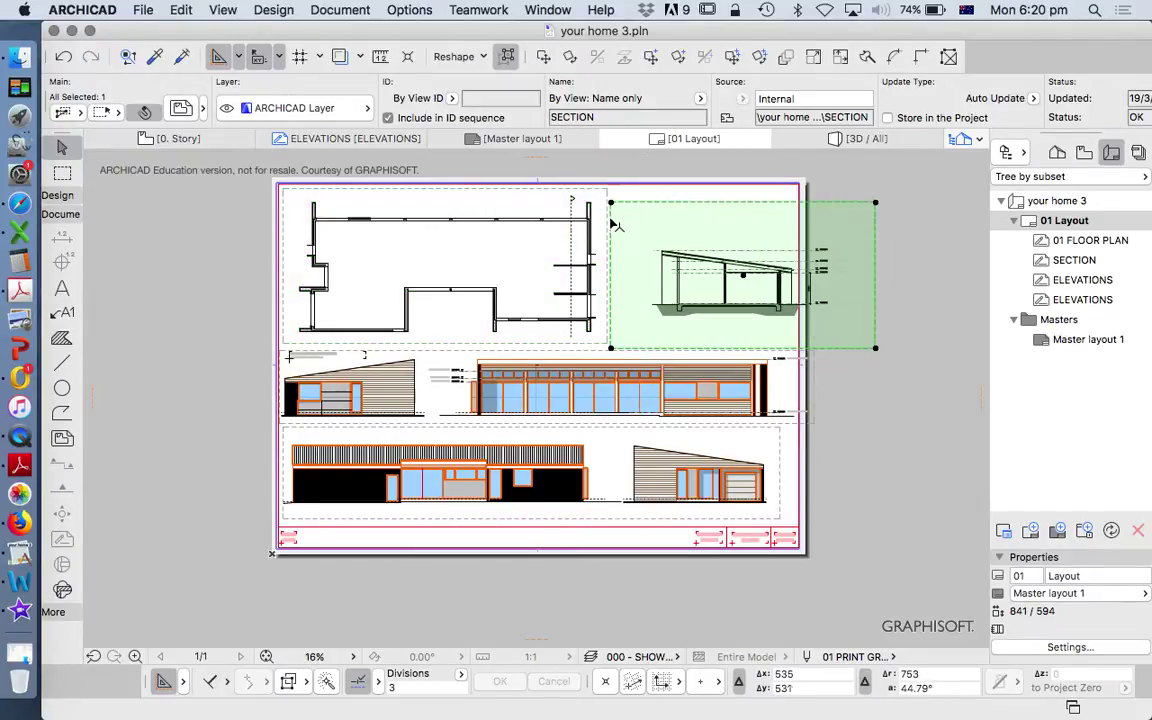
# Crop the left, right, top and bottom frame edges of the section drawing closer to the section and its level labels.
pyautogui.click(612, 224)
pyautogui.click(645, 222)
pyautogui.click(876, 258)
pyautogui.click(839, 254)
pyautogui.click(759, 202)
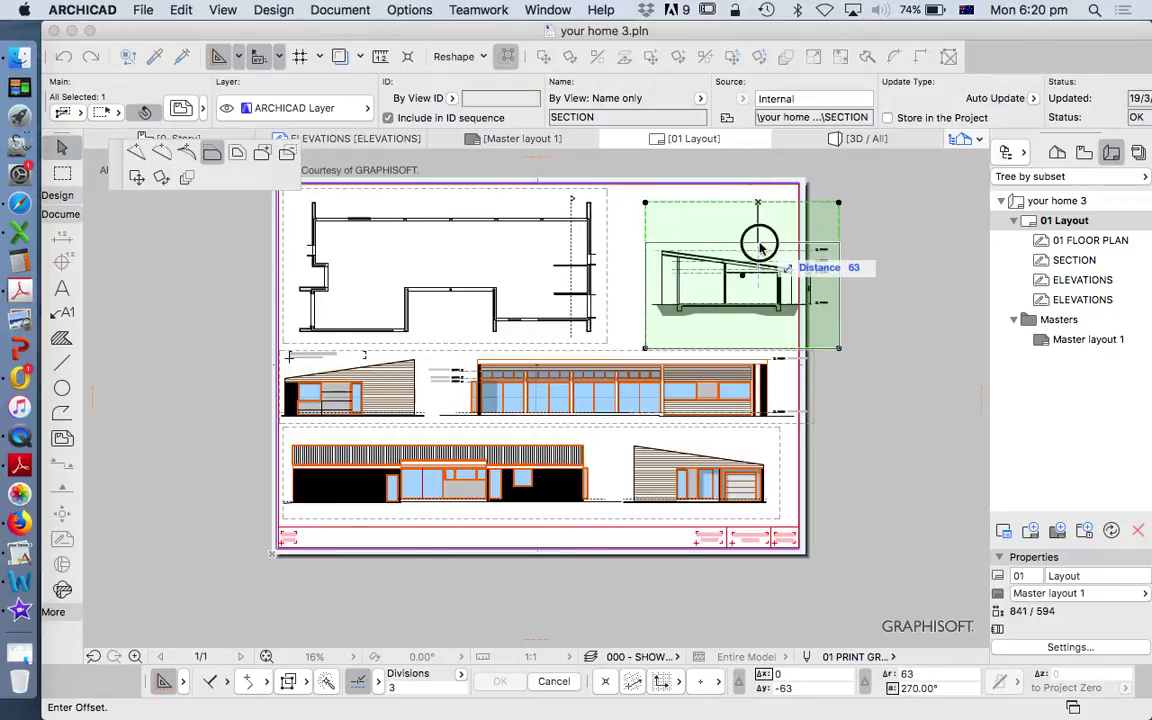
pyautogui.click(759, 242)
pyautogui.click(764, 348)
pyautogui.click(764, 322)
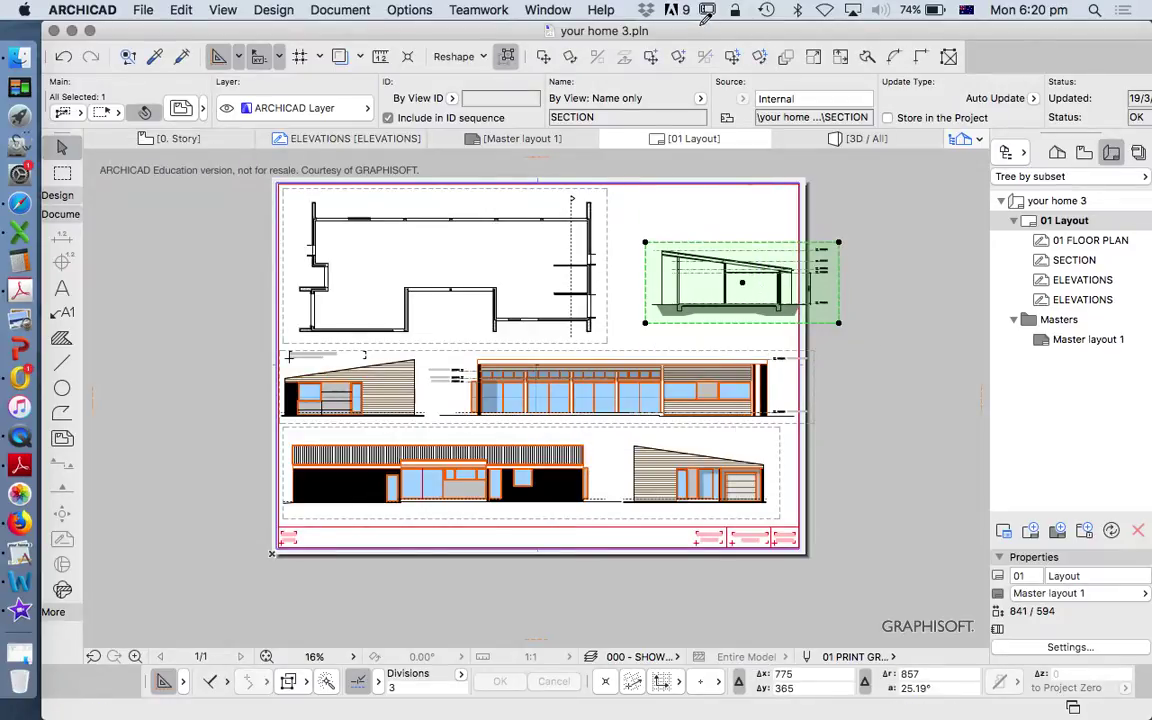
# Move the cropped section drawing about 65 mm left and slightly up so it fits inside the sheet border.
pyautogui.click(553, 60)
pyautogui.click(757, 282)
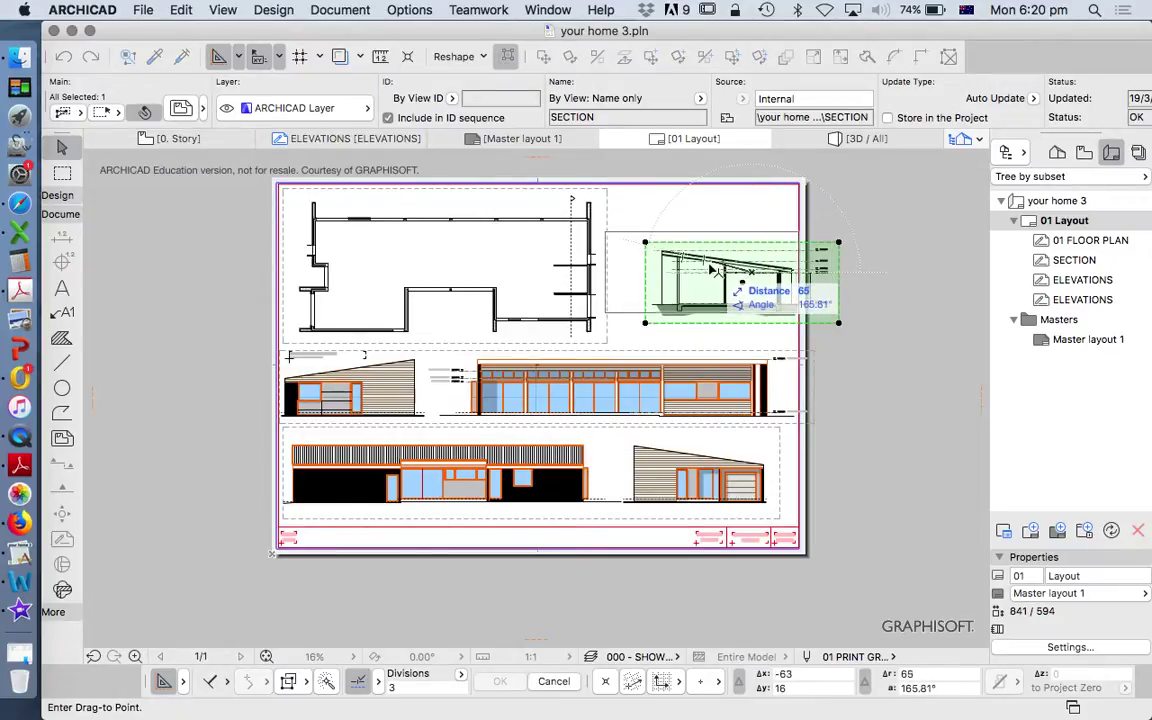
pyautogui.click(710, 270)
# Open the source view of the floor plan drawing.
pyautogui.scroll(3, 527, 231)
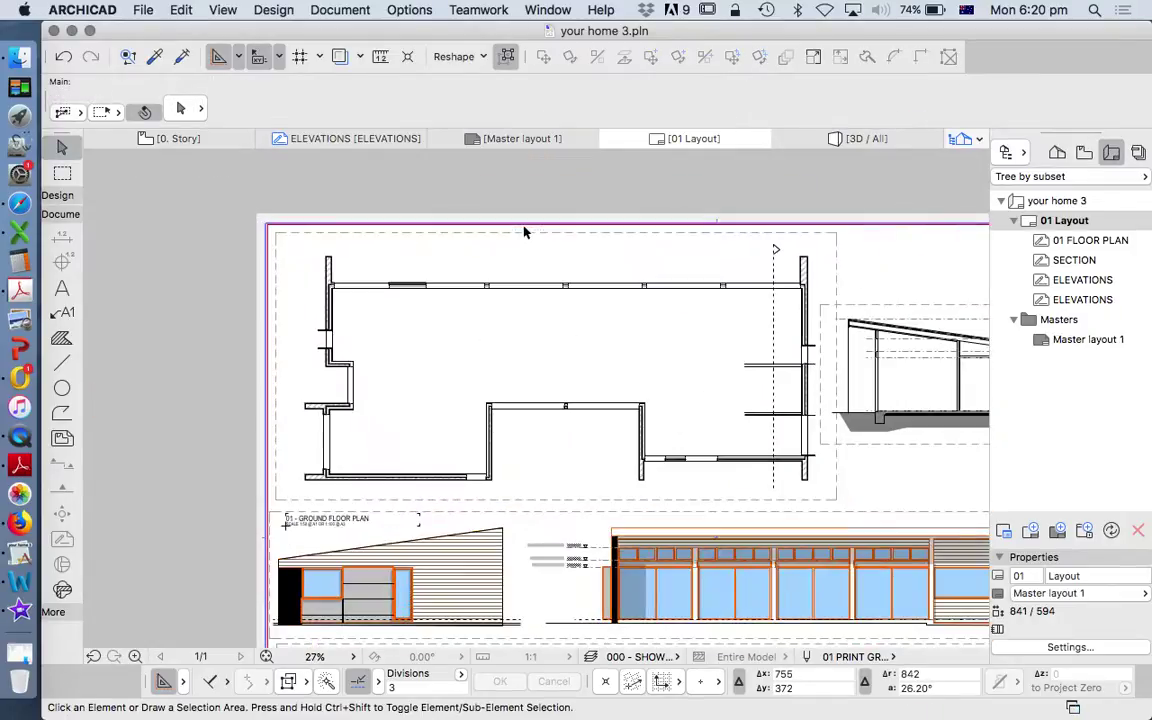
pyautogui.click(580, 335)
pyautogui.scroll(-2, 610, 325)
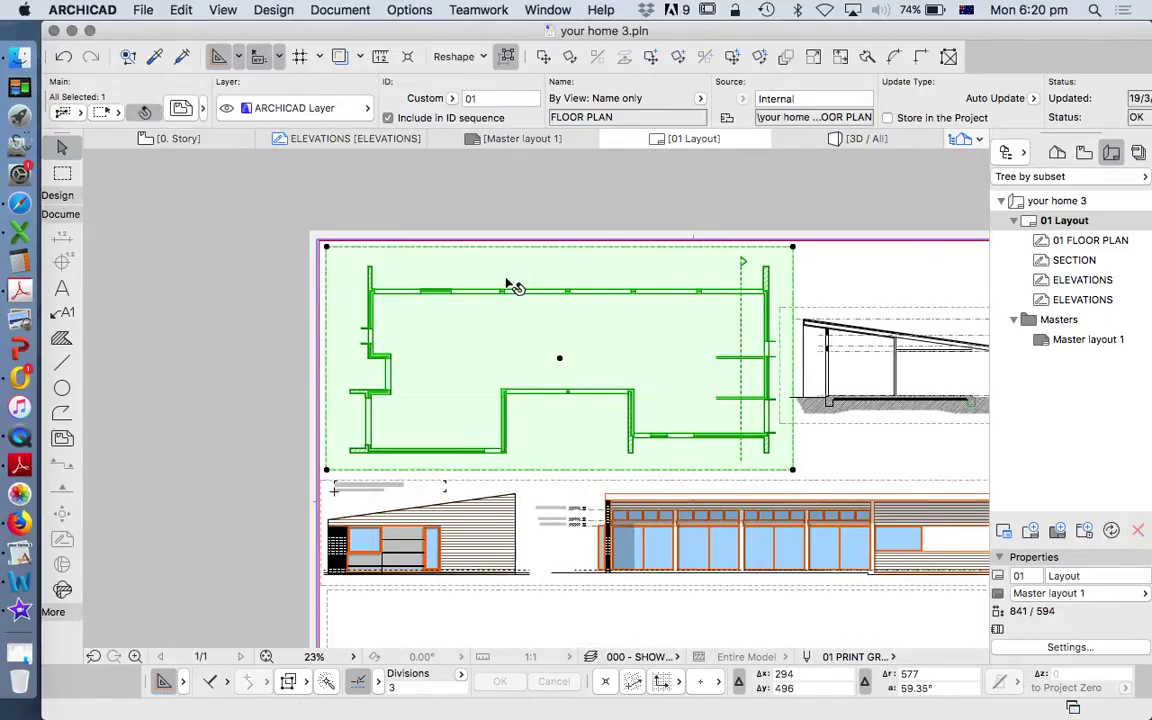
pyautogui.scroll(-3, 455, 267)
pyautogui.rightClick(564, 207)
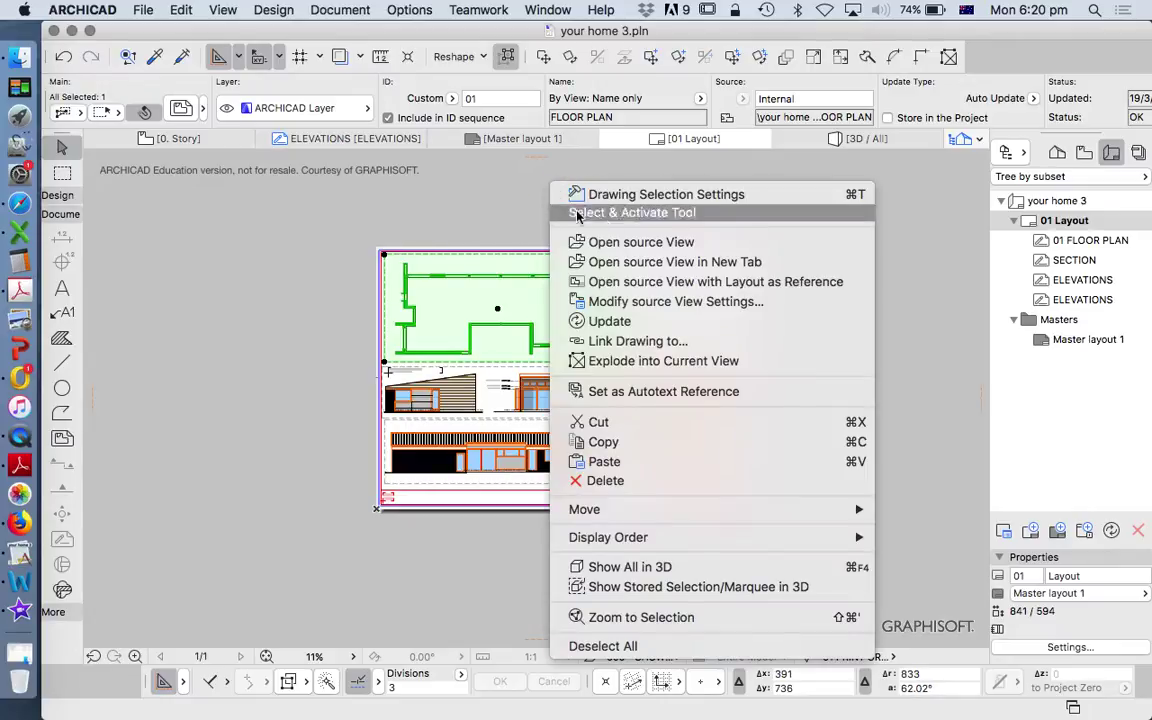
pyautogui.click(610, 242)
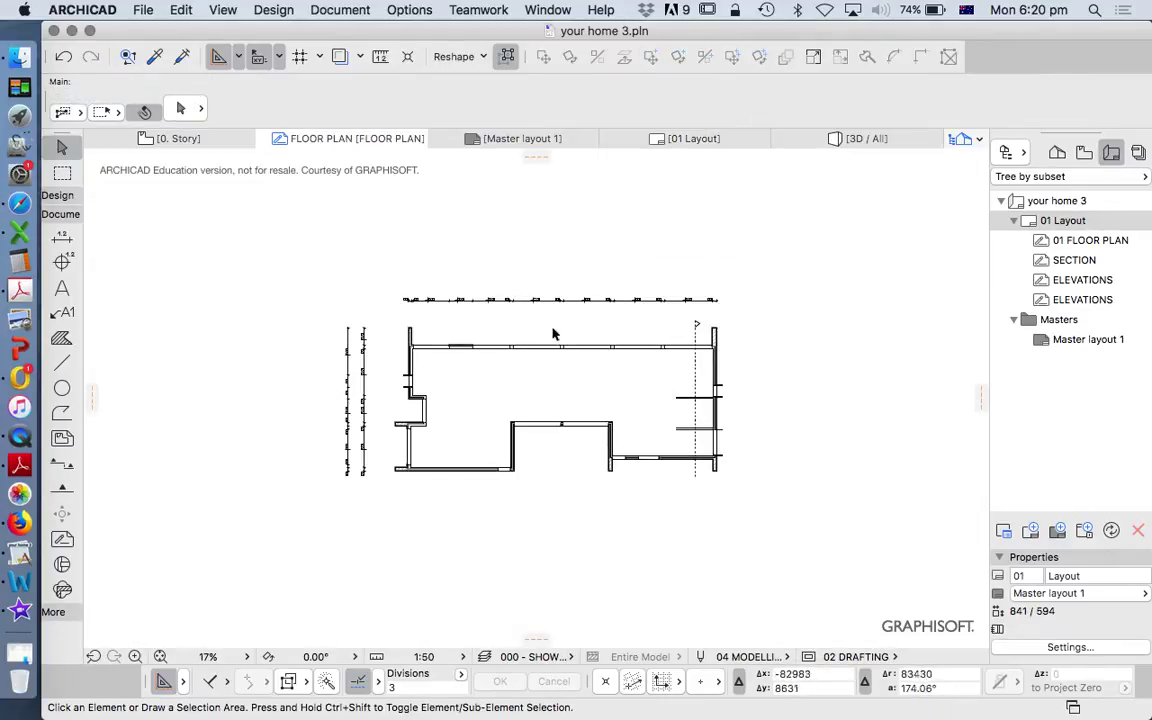
# Move both vertical dimension chains right, closer to the plan, and bring the outer chain nearer to the inner one.
pyautogui.scroll(5, 321, 414)
pyautogui.click(488, 571)
pyautogui.click(400, 390)
pyautogui.scroll(-1, 403, 390)
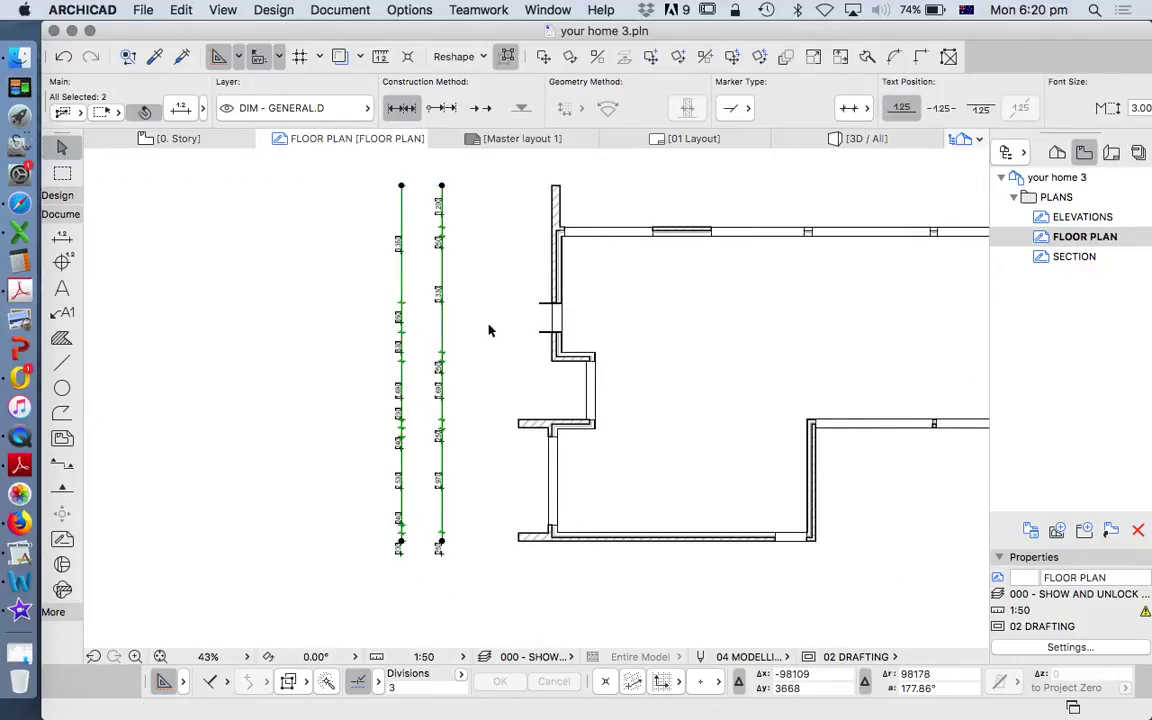
pyautogui.click(543, 57)
pyautogui.click(326, 383)
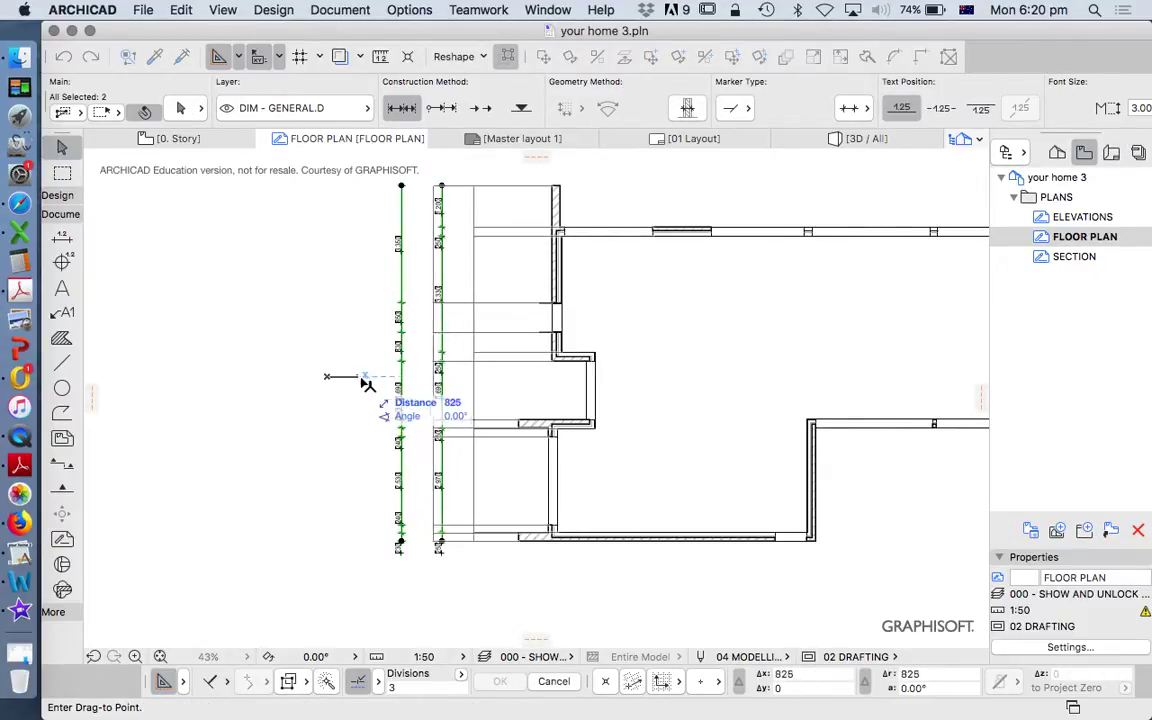
pyautogui.click(380, 381)
pyautogui.click(432, 299)
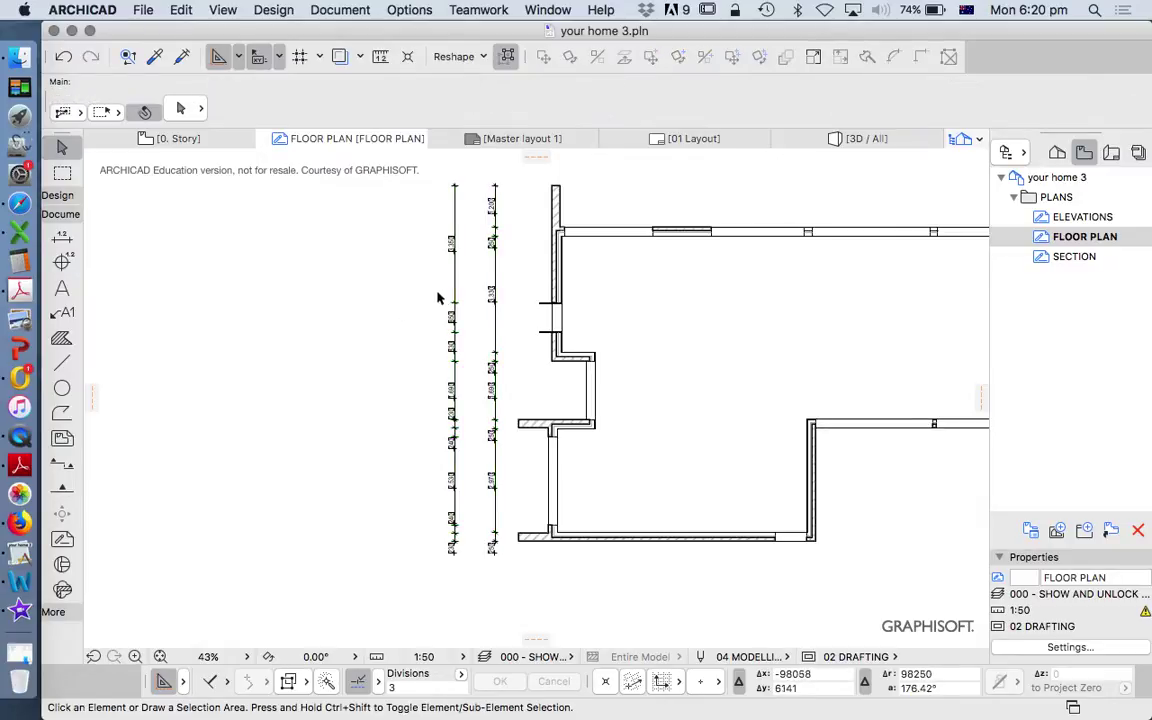
pyautogui.click(478, 292)
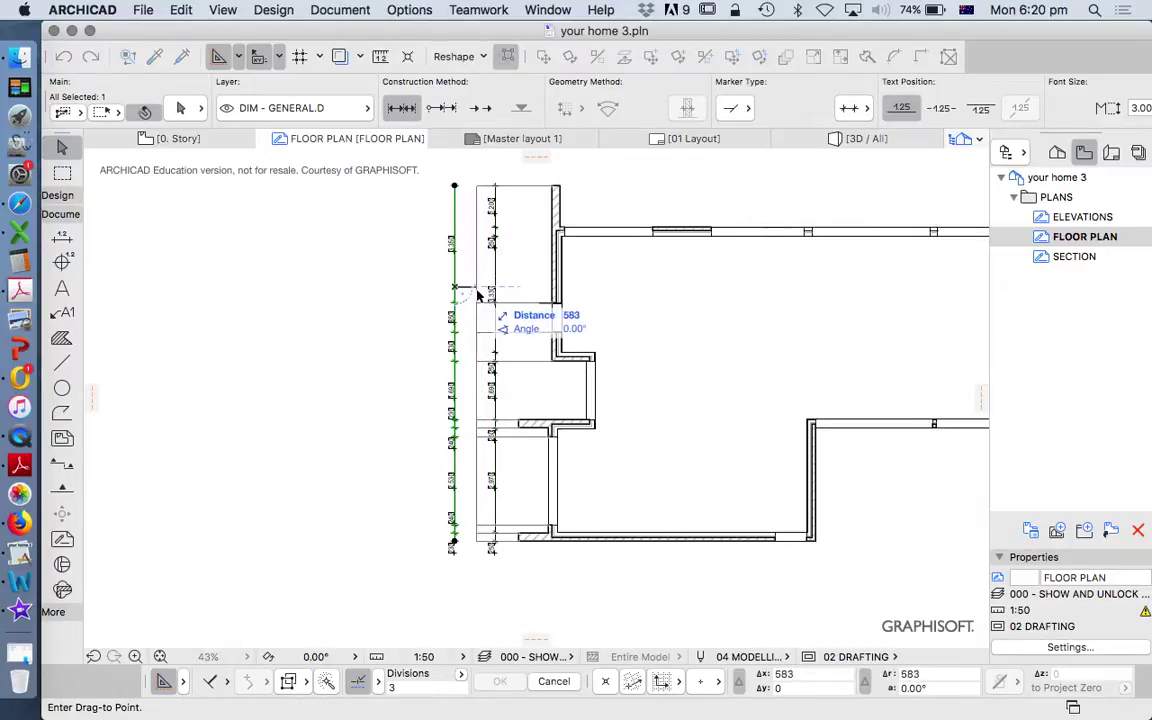
# Move the horizontal dimension chain above the floor plan down, closer to the walls.
pyautogui.scroll(-5, 495, 305)
pyautogui.scroll(5, 502, 316)
pyautogui.click(571, 249)
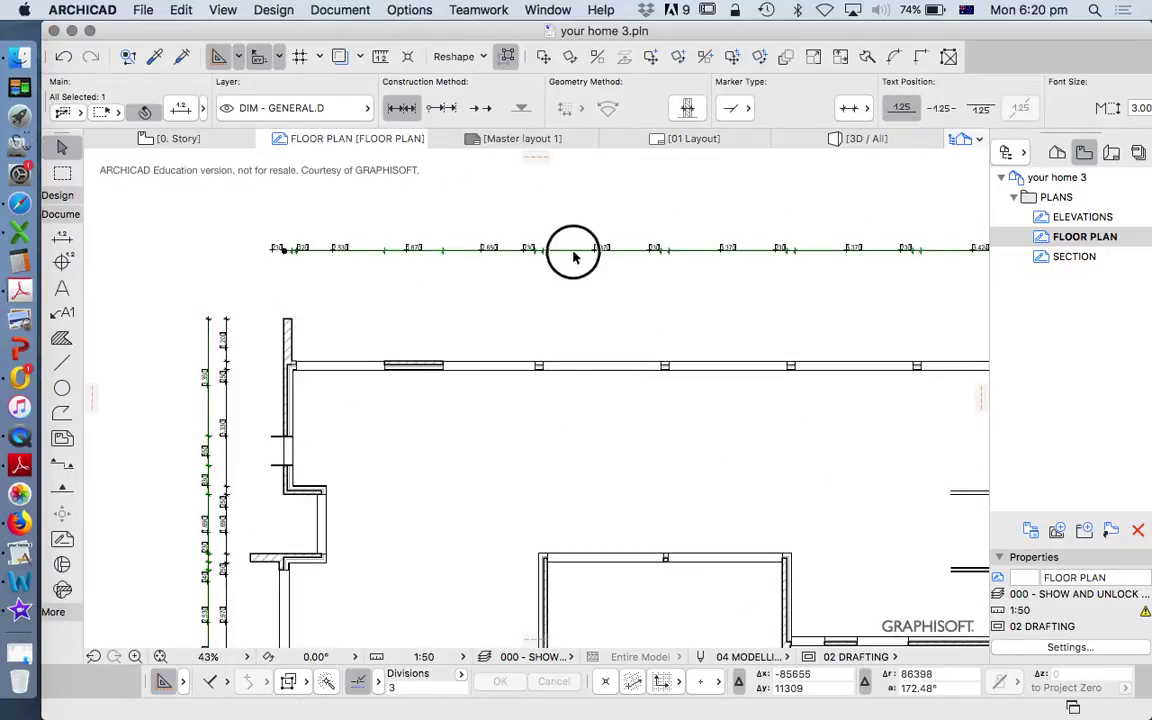
pyautogui.click(579, 288)
pyautogui.scroll(-6, 450, 258)
pyautogui.scroll(3, 470, 278)
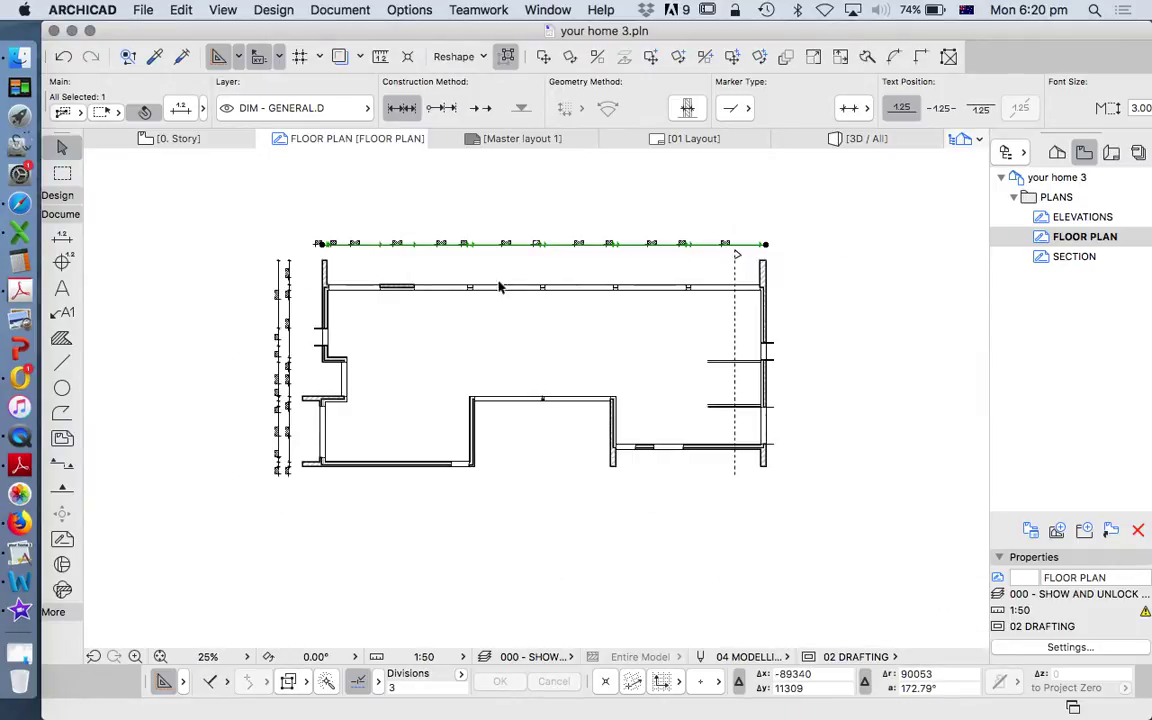
# Clear the dimension selection and return to the 01 Layout sheet.
pyautogui.press('Escape')
pyautogui.click(1115, 154)
pyautogui.click(1090, 242)
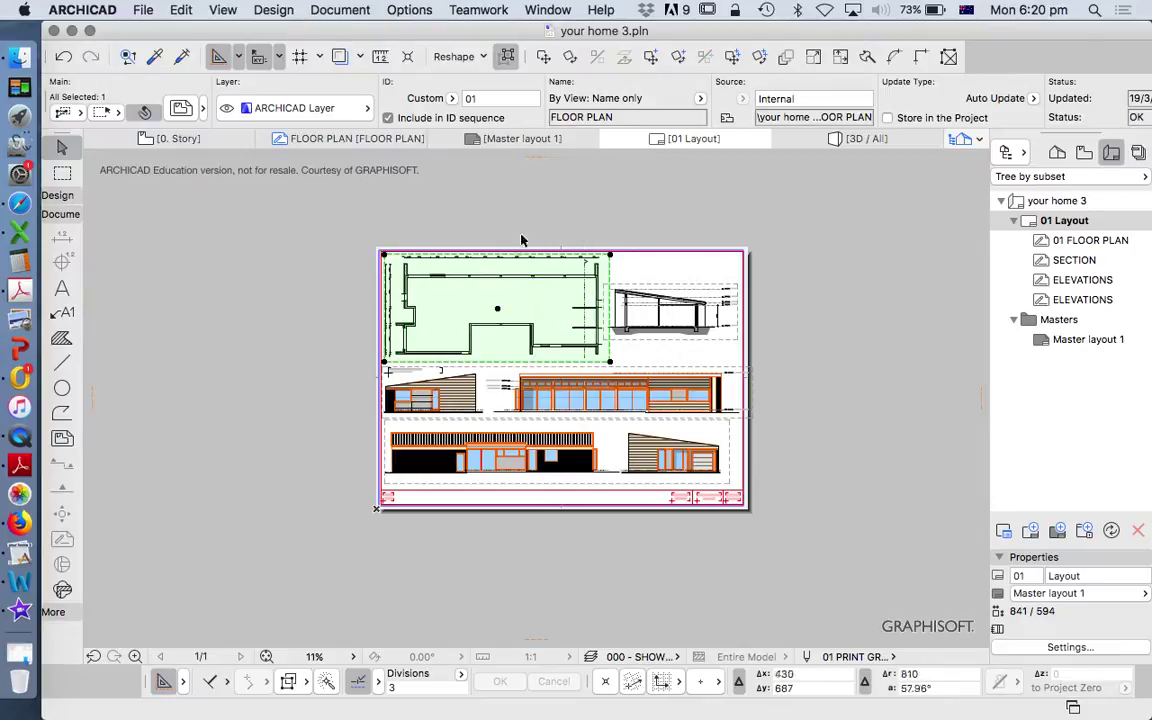
# Open the source view of the section drawing.
pyautogui.scroll(5, 510, 280)
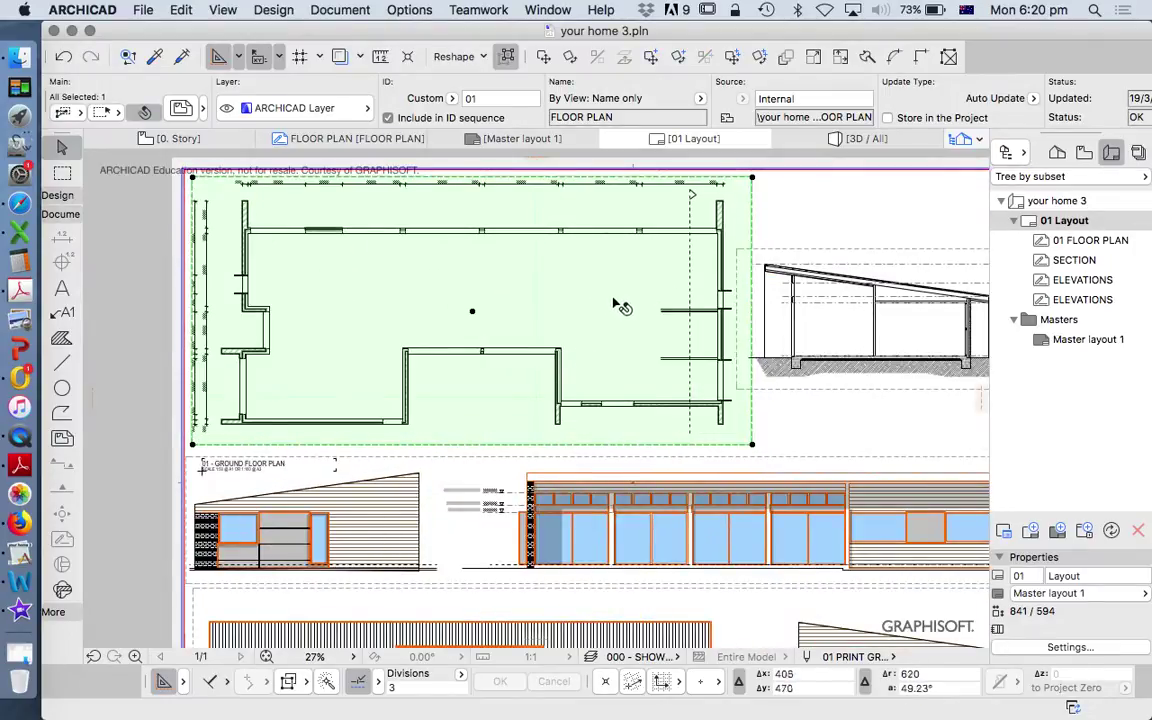
pyautogui.scroll(-4, 617, 303)
pyautogui.scroll(4, 560, 310)
pyautogui.scroll(-4, 545, 300)
pyautogui.scroll(5, 813, 320)
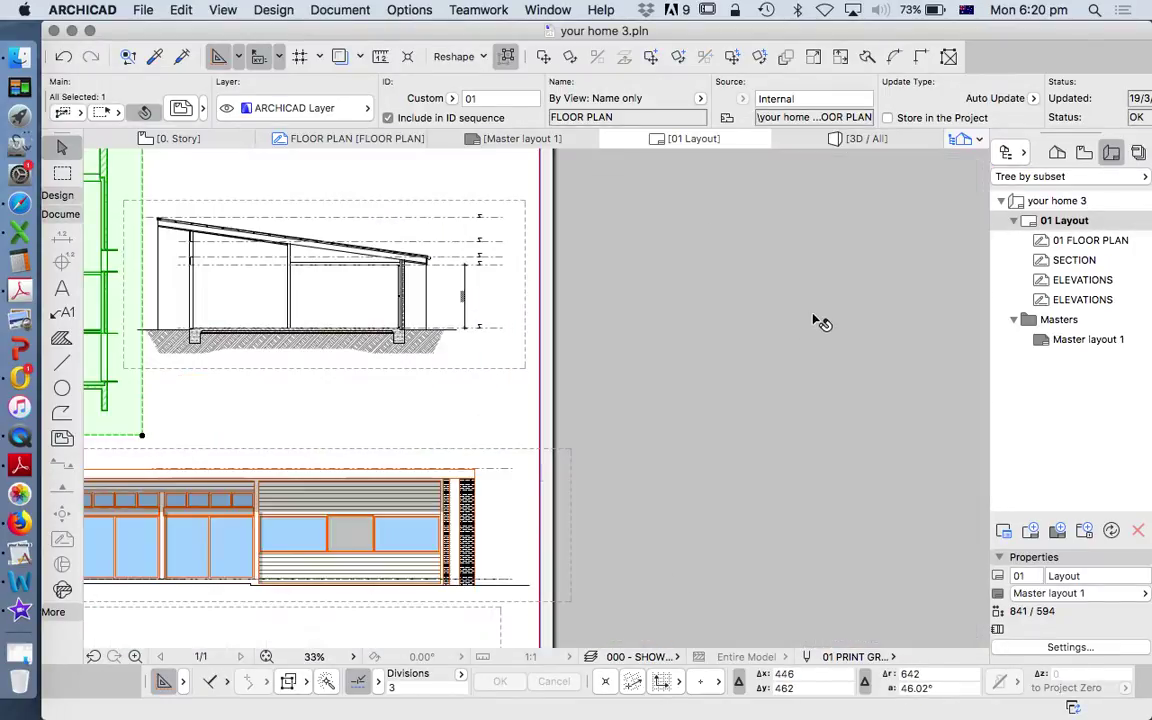
pyautogui.click(460, 208)
pyautogui.rightClick(586, 202)
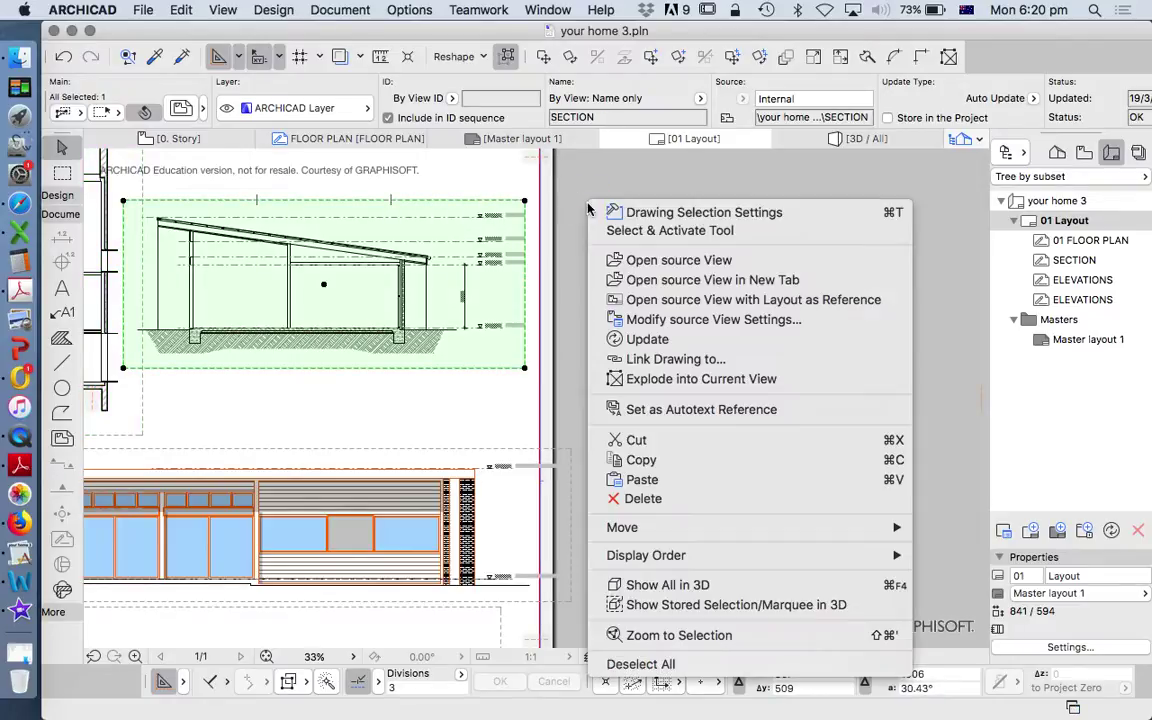
pyautogui.click(678, 262)
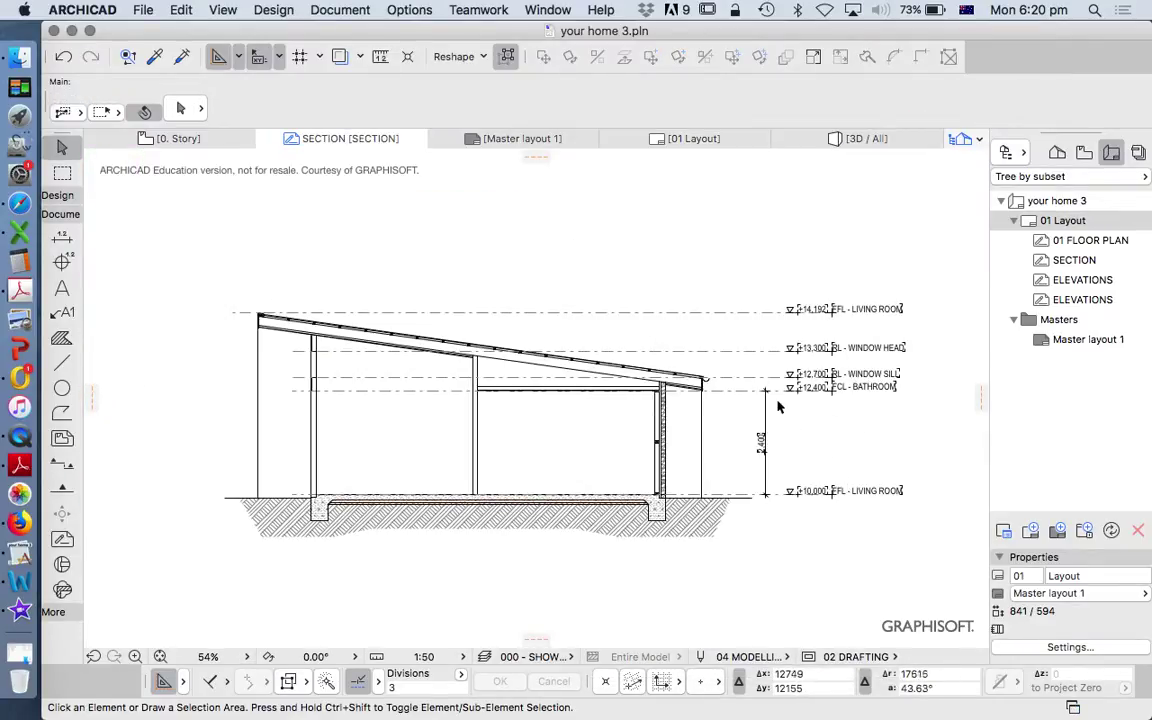
# Move the section's level markers and labels left, closer to the building, and place the vertical height dimension just clear of the eave.
pyautogui.scroll(3, 907, 458)
pyautogui.moveTo(677, 190); pyautogui.dragTo(895, 571)
pyautogui.click(553, 57)
pyautogui.click(766, 428)
pyautogui.click(701, 432)
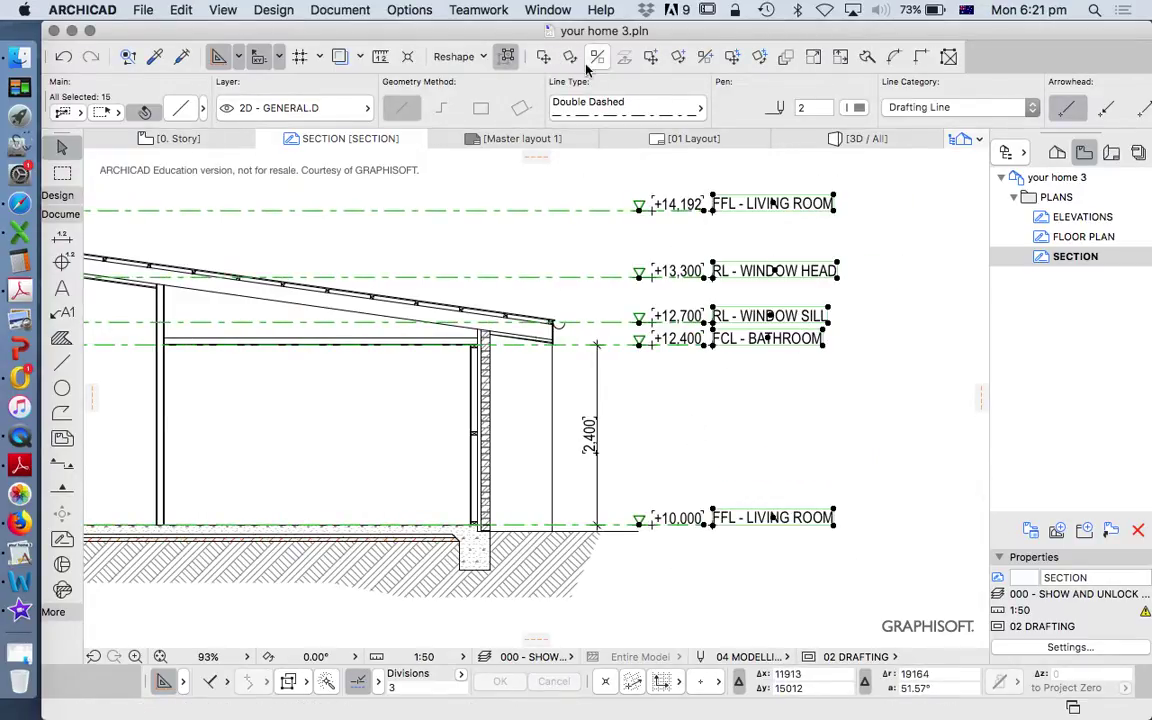
pyautogui.click(593, 60)
pyautogui.click(693, 420)
pyautogui.click(651, 421)
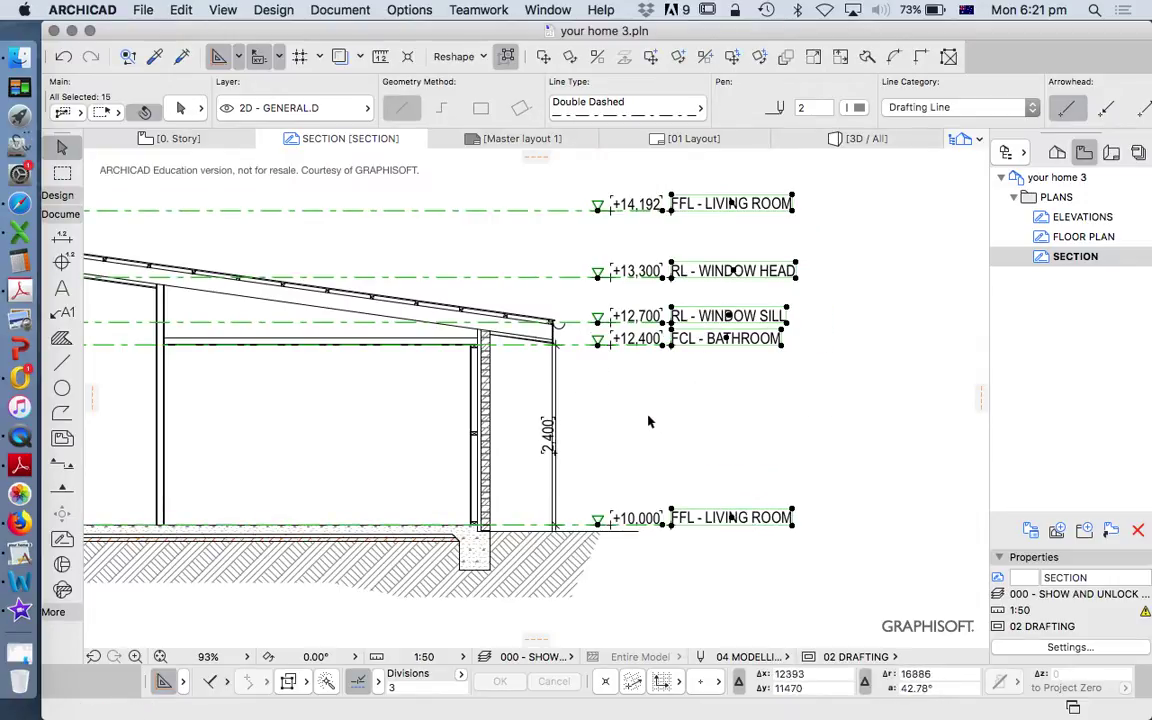
pyautogui.moveTo(556, 363); pyautogui.dragTo(588, 372)
pyautogui.scroll(-3, 676, 375)
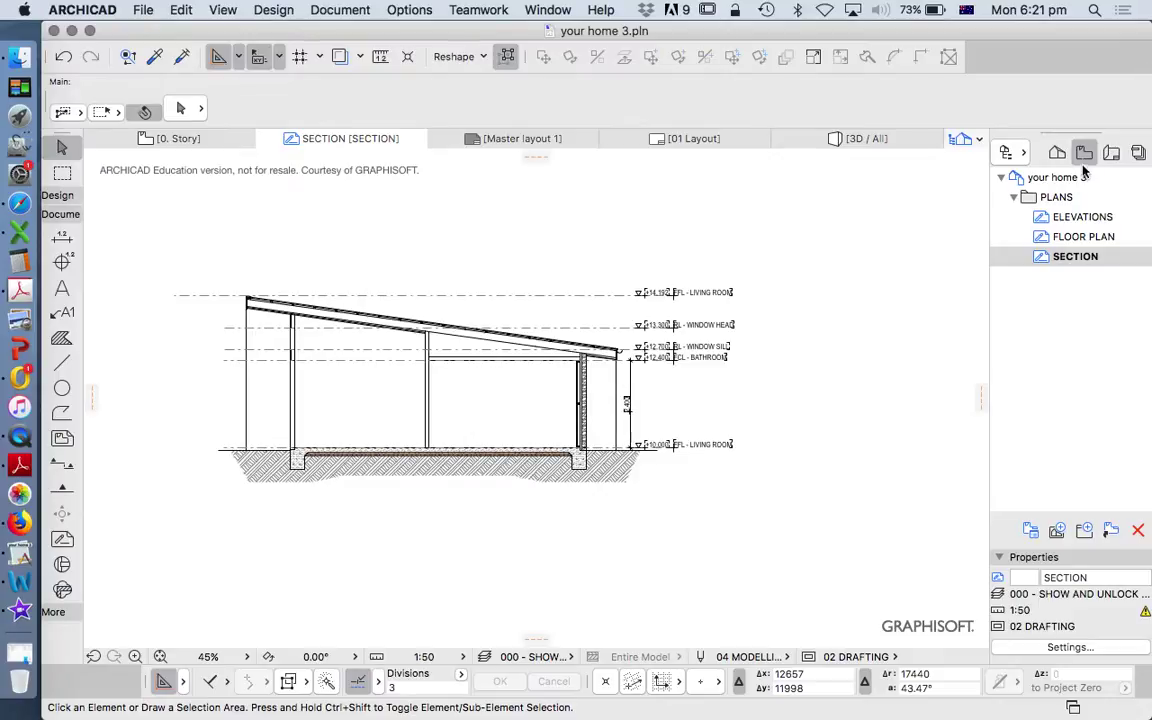
# Return to the 01 Layout sheet and crop the section drawing's right edge inward, close to the level labels.
pyautogui.click(1111, 152)
pyautogui.click(1066, 221)
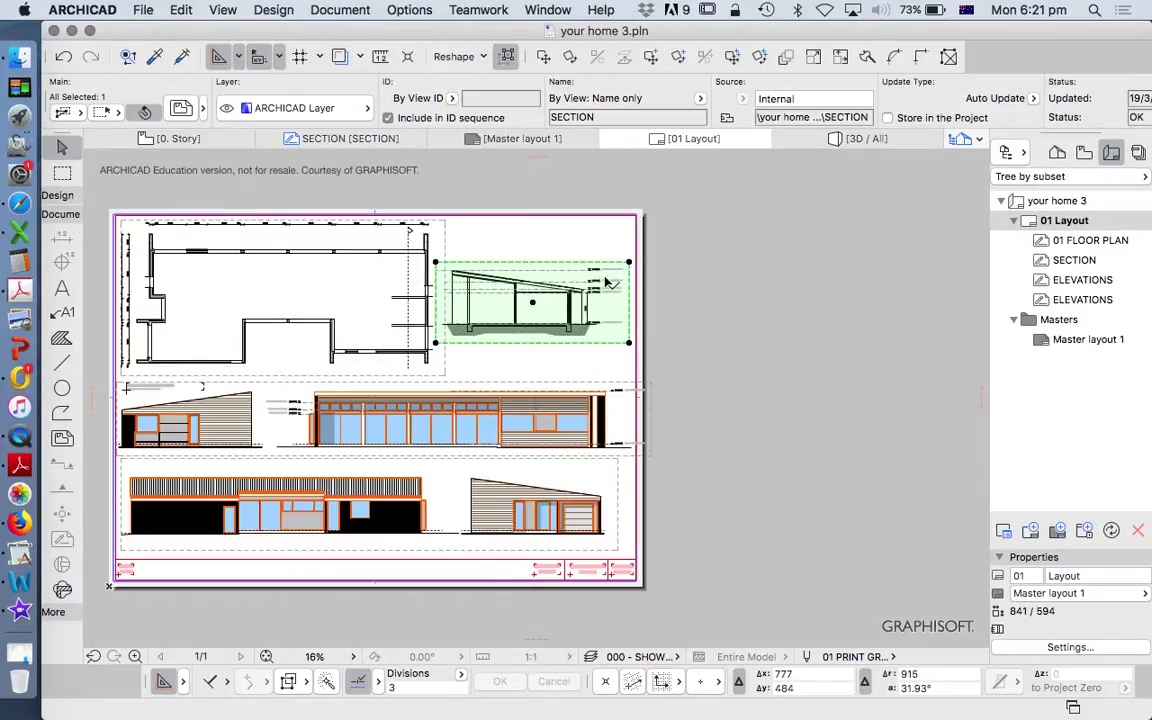
pyautogui.scroll(5, 605, 283)
pyautogui.click(767, 378)
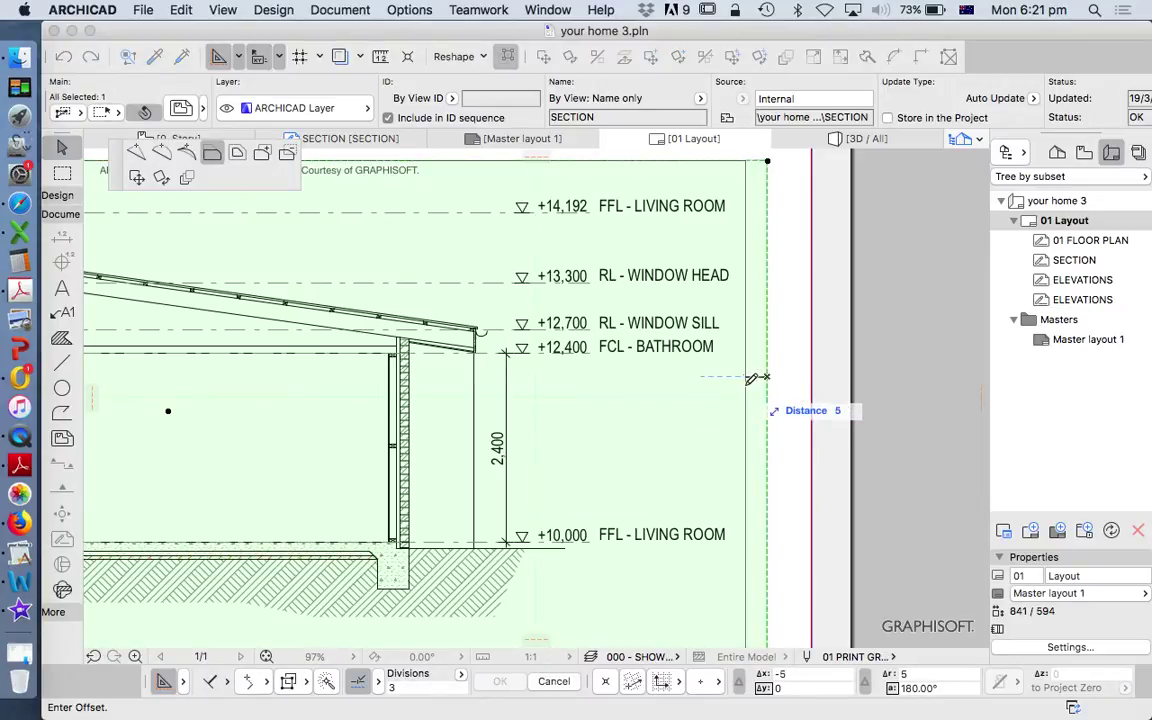
pyautogui.click(738, 378)
# Move the cropped section drawing right, up to the sheet border.
pyautogui.click(550, 56)
pyautogui.click(666, 433)
pyautogui.click(729, 421)
pyautogui.scroll(-10, 860, 326)
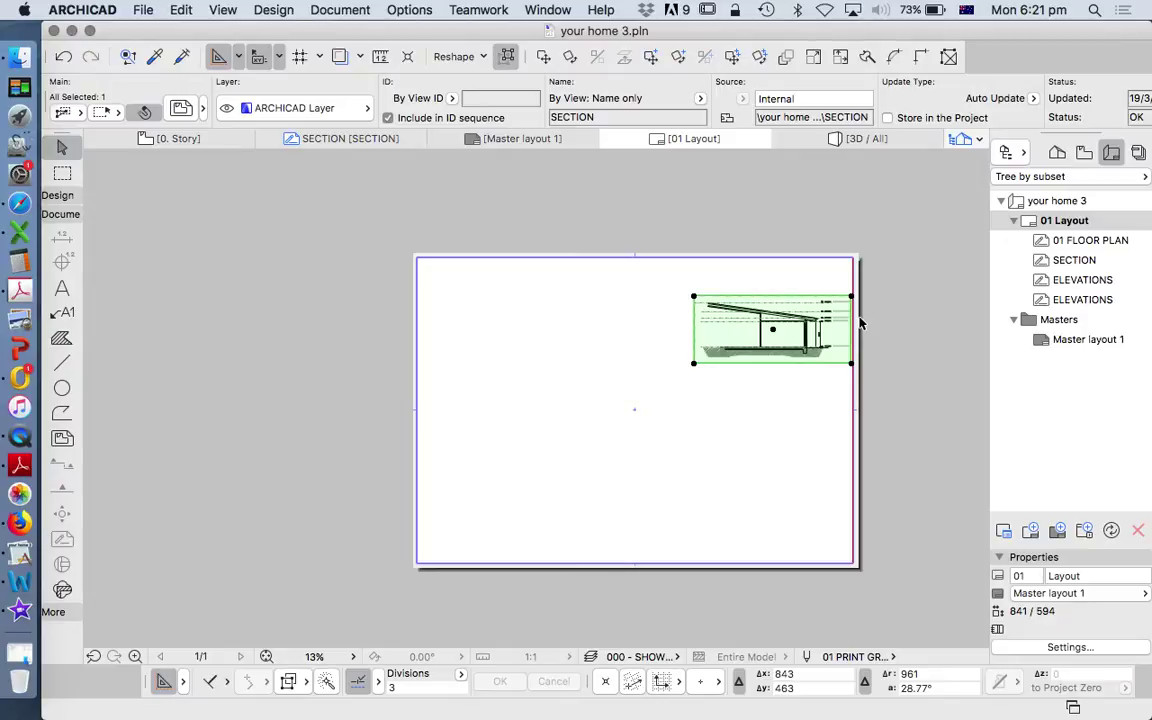
# Move the ground floor plan title up and right, directly beneath the plan's lower-left wall end.
pyautogui.scroll(2, 640, 360)
pyautogui.scroll(8, 422, 383)
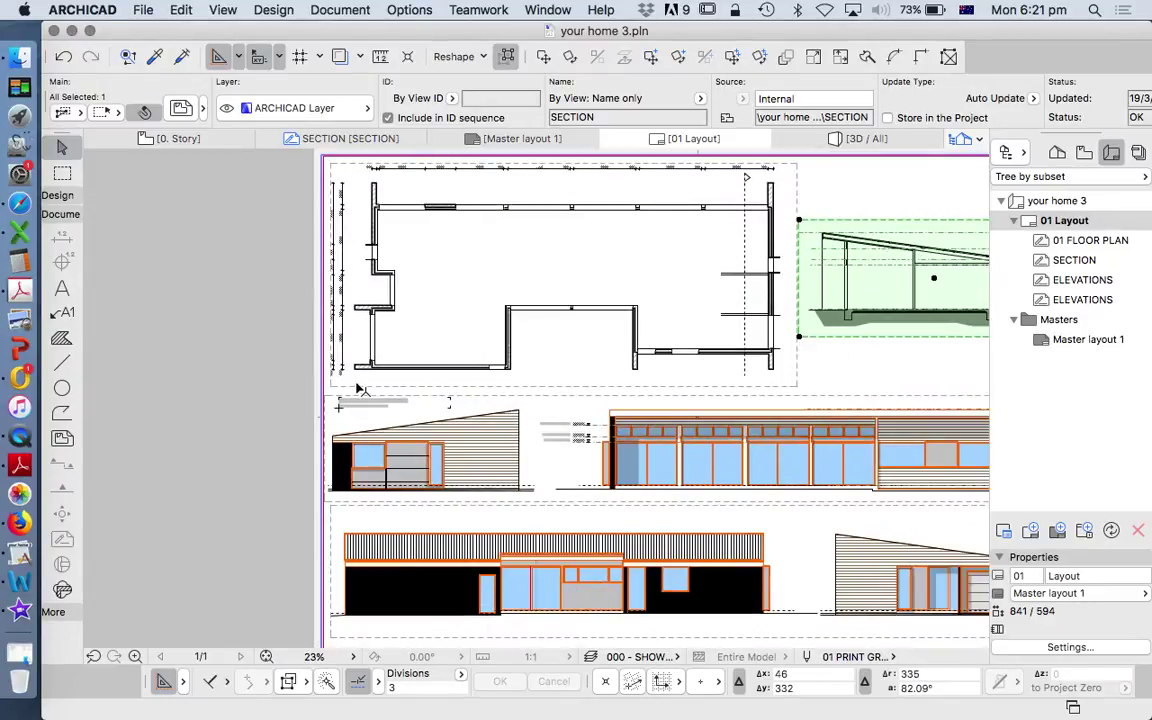
pyautogui.moveTo(384, 484); pyautogui.dragTo(454, 403)
# Extend the left and top edges of the floor plan drawing's frame outward to the sheet border.
pyautogui.click(277, 376)
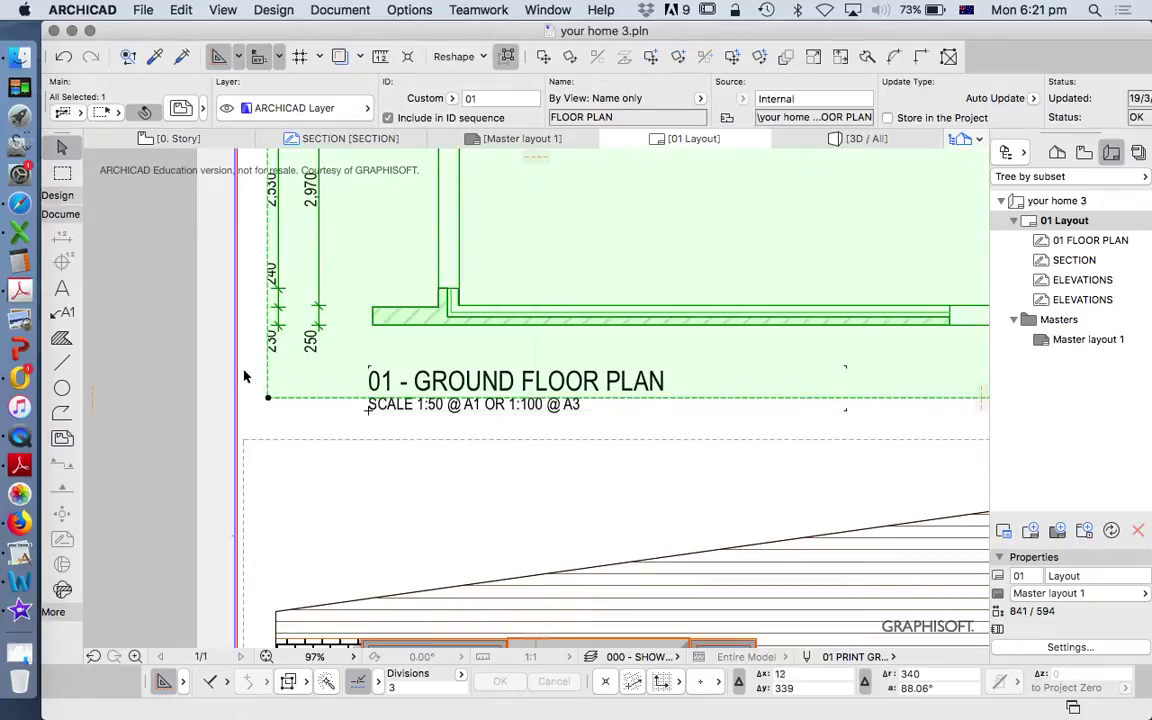
pyautogui.moveTo(277, 376); pyautogui.dragTo(243, 375)
pyautogui.press('Escape')
pyautogui.scroll(-5, 388, 484)
pyautogui.scroll(2, 420, 310)
pyautogui.moveTo(462, 292); pyautogui.dragTo(473, 396, button='middle')
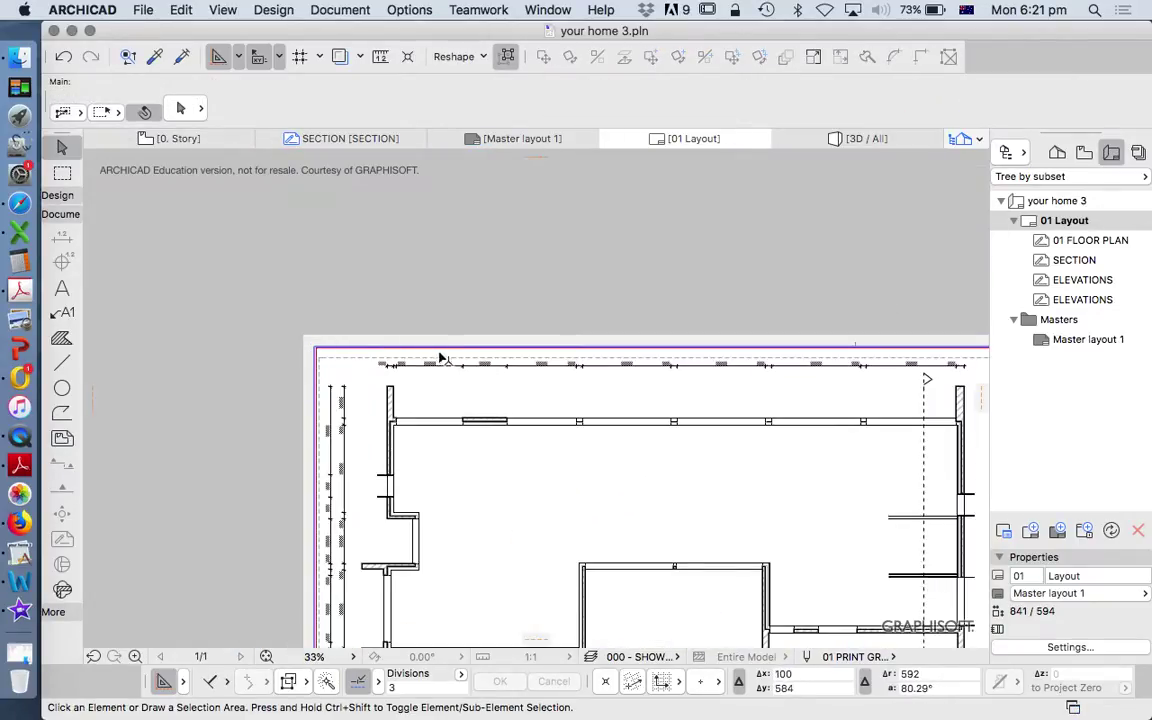
pyautogui.click(511, 361)
pyautogui.click(511, 358)
pyautogui.click(512, 348)
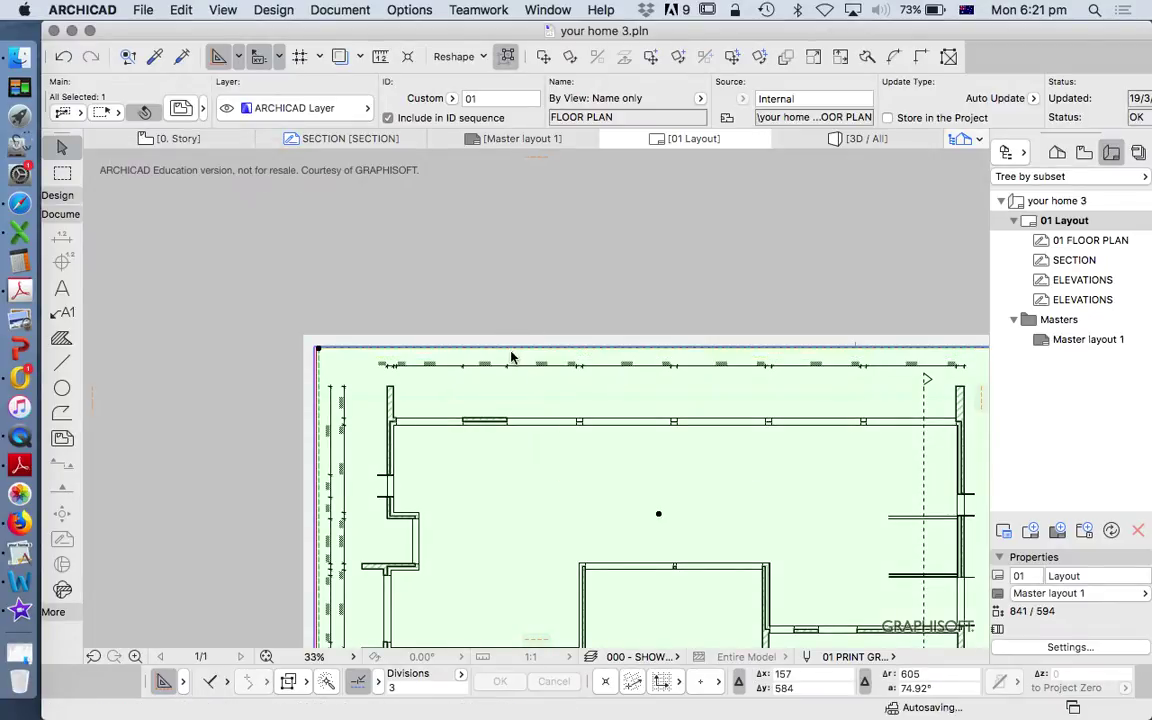
pyautogui.click(513, 254)
# Copy the ground floor plan title about 513 mm horizontally to the right, aligned with the section's left wall.
pyautogui.scroll(-5, 513, 254)
pyautogui.scroll(5, 489, 303)
pyautogui.click(313, 317)
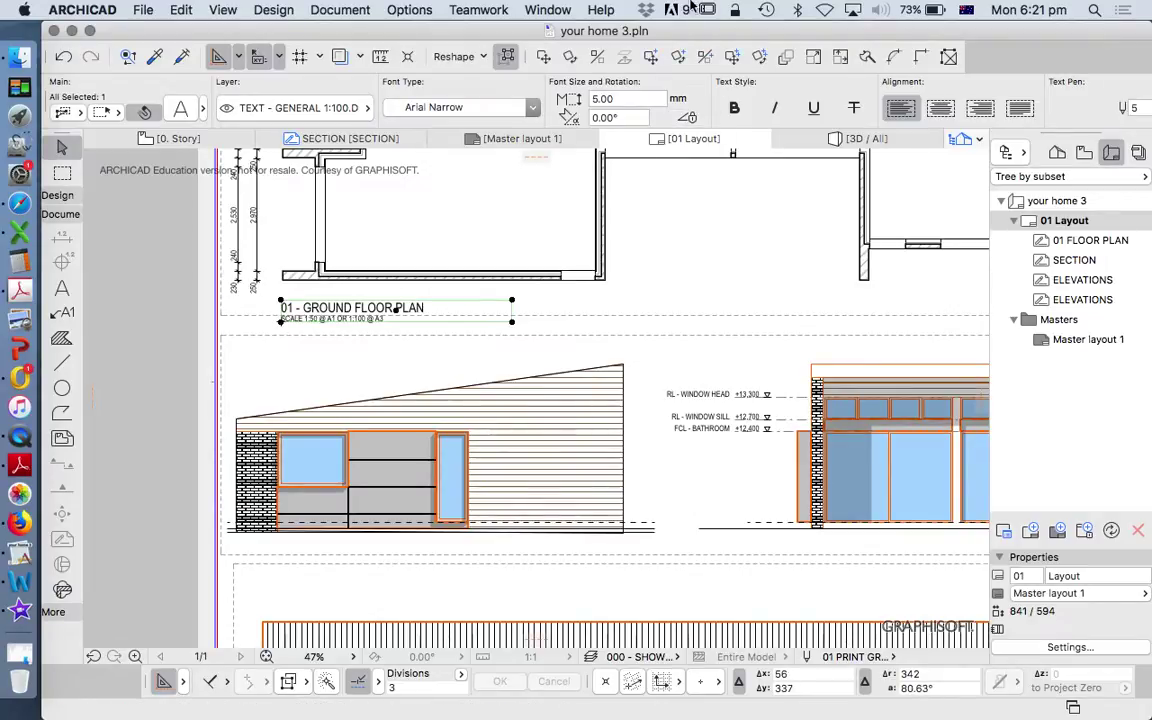
pyautogui.click(650, 55)
pyautogui.click(282, 301)
pyautogui.scroll(-5, 289, 303)
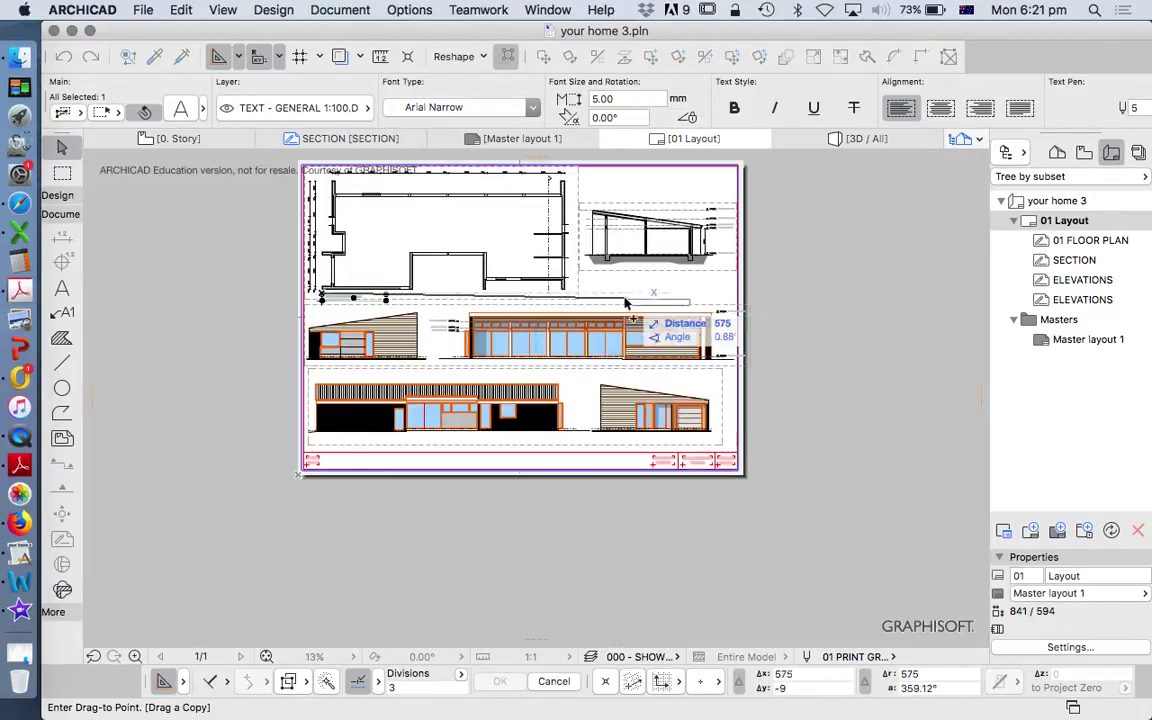
pyautogui.scroll(5, 600, 280)
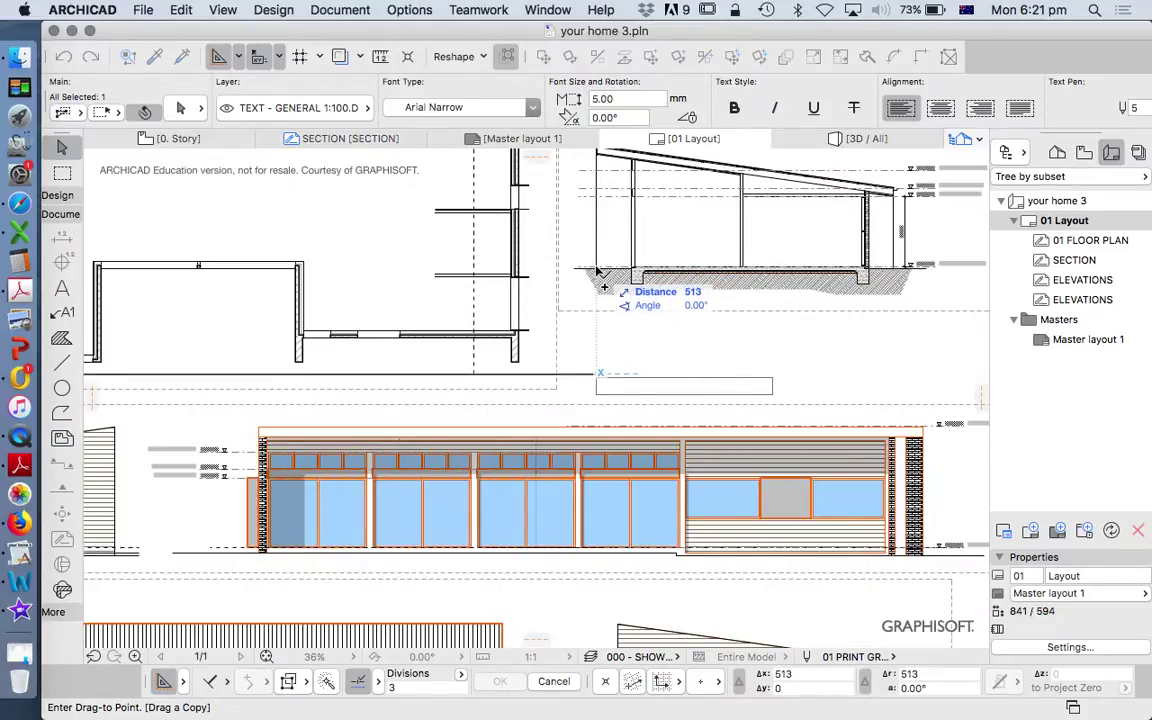
pyautogui.click(598, 271)
# Move the section drawing down so it sits just above the copied title.
pyautogui.scroll(-5, 635, 330)
pyautogui.scroll(6, 627, 350)
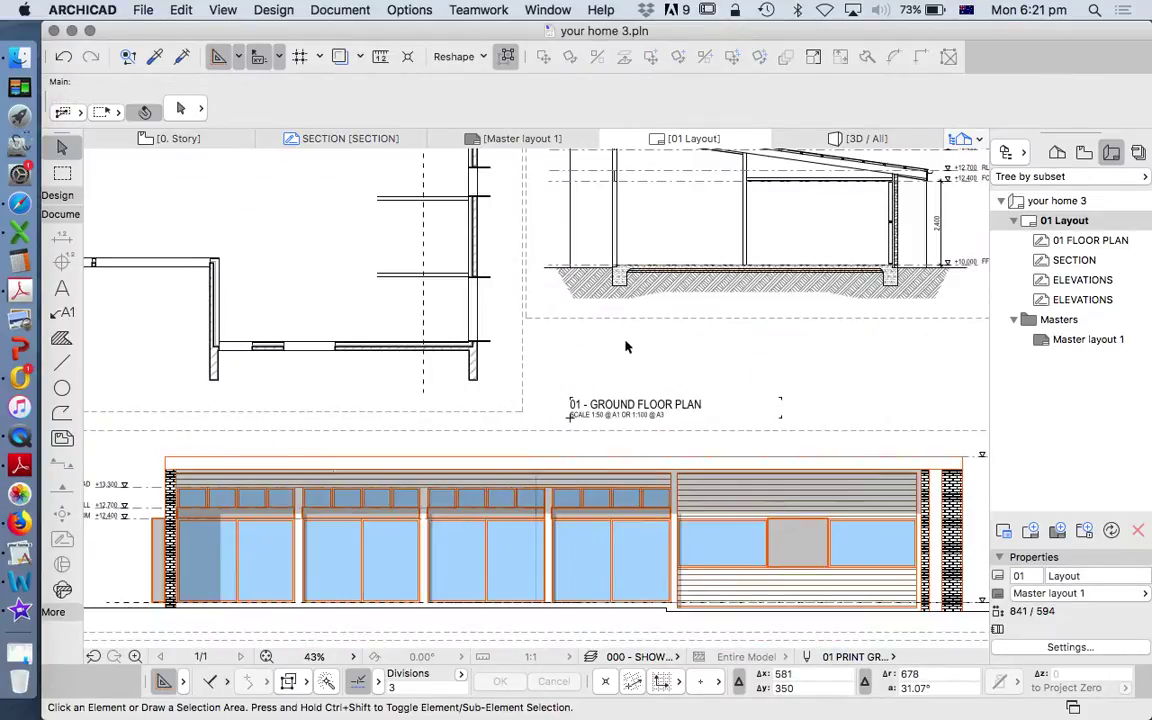
pyautogui.click(622, 385)
pyautogui.moveTo(620, 385); pyautogui.dragTo(620, 391)
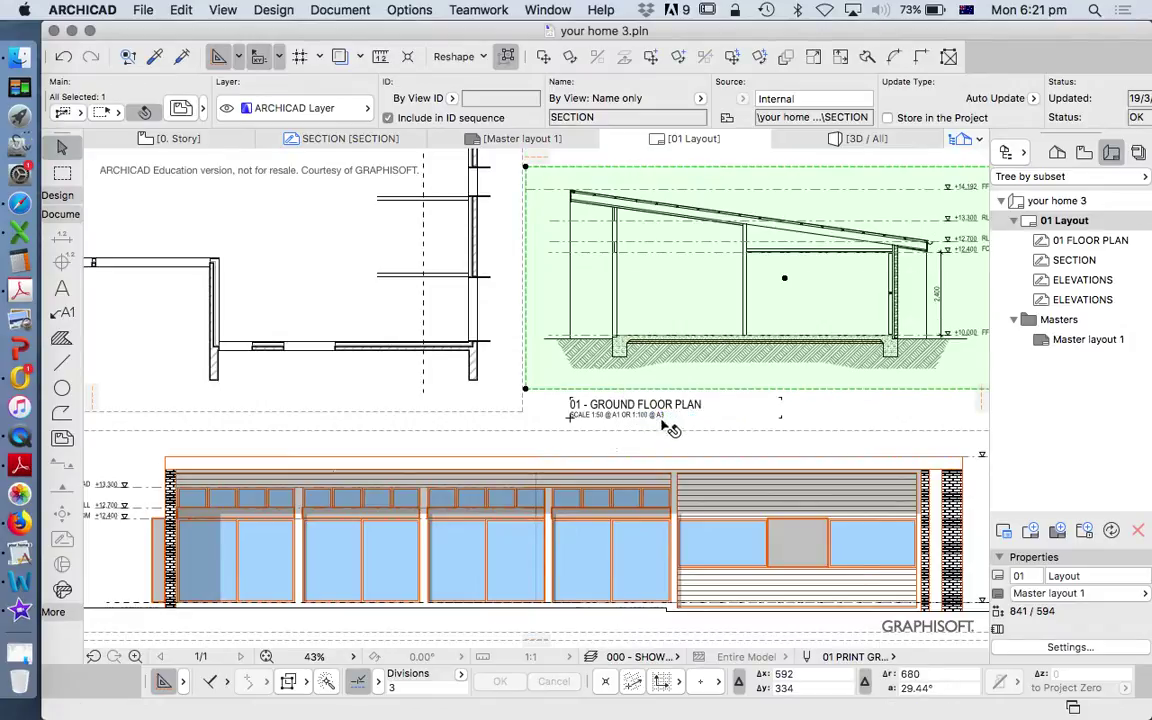
pyautogui.press('Escape')
# Change the copied title under the section to "02 - SECTION A", keeping its scale line.
pyautogui.scroll(4, 664, 414)
pyautogui.doubleClick(608, 398)
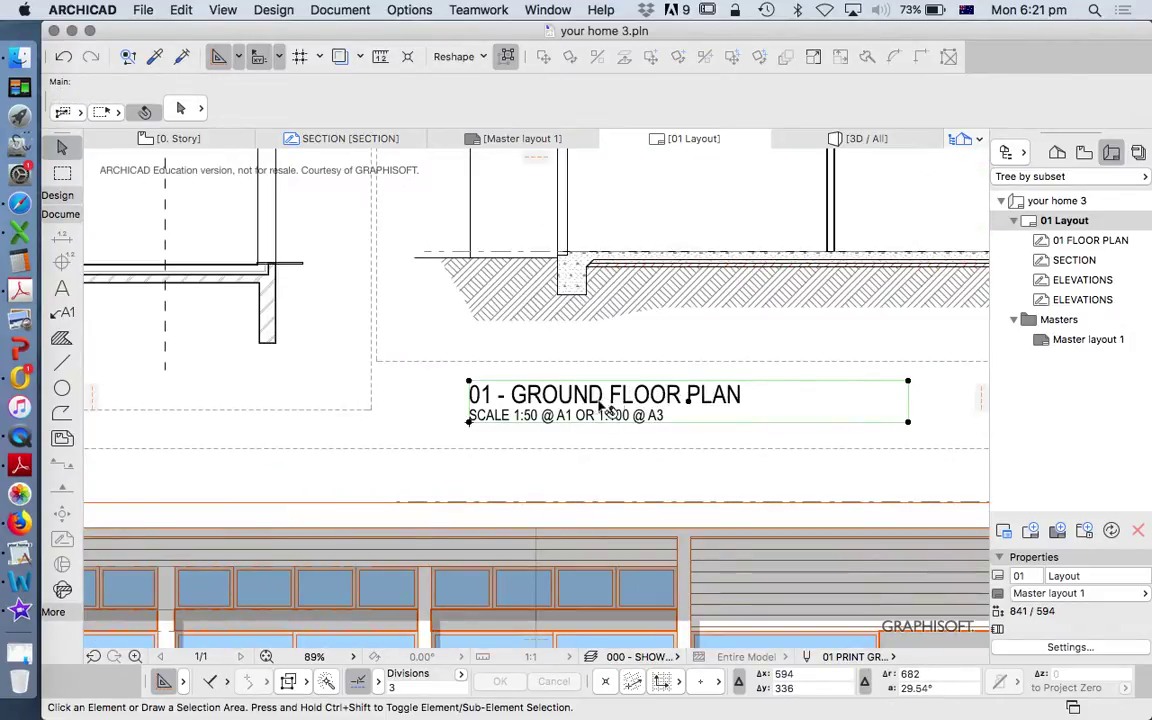
pyautogui.doubleClick(488, 392)
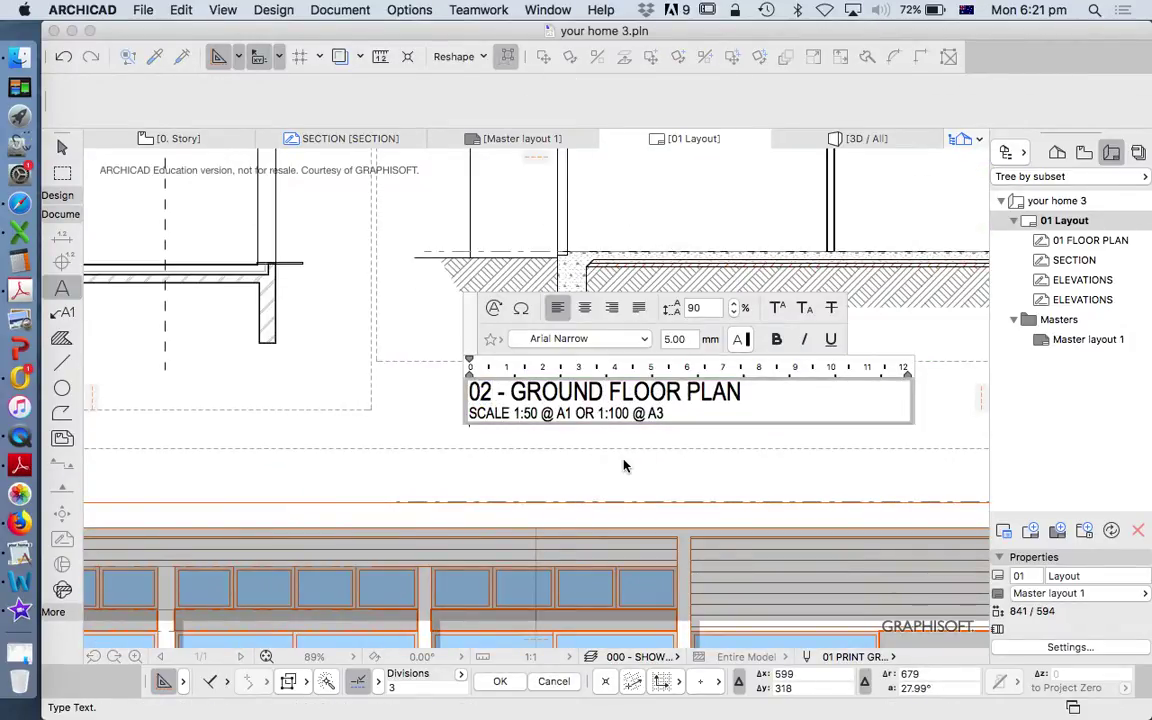
pyautogui.click(623, 465)
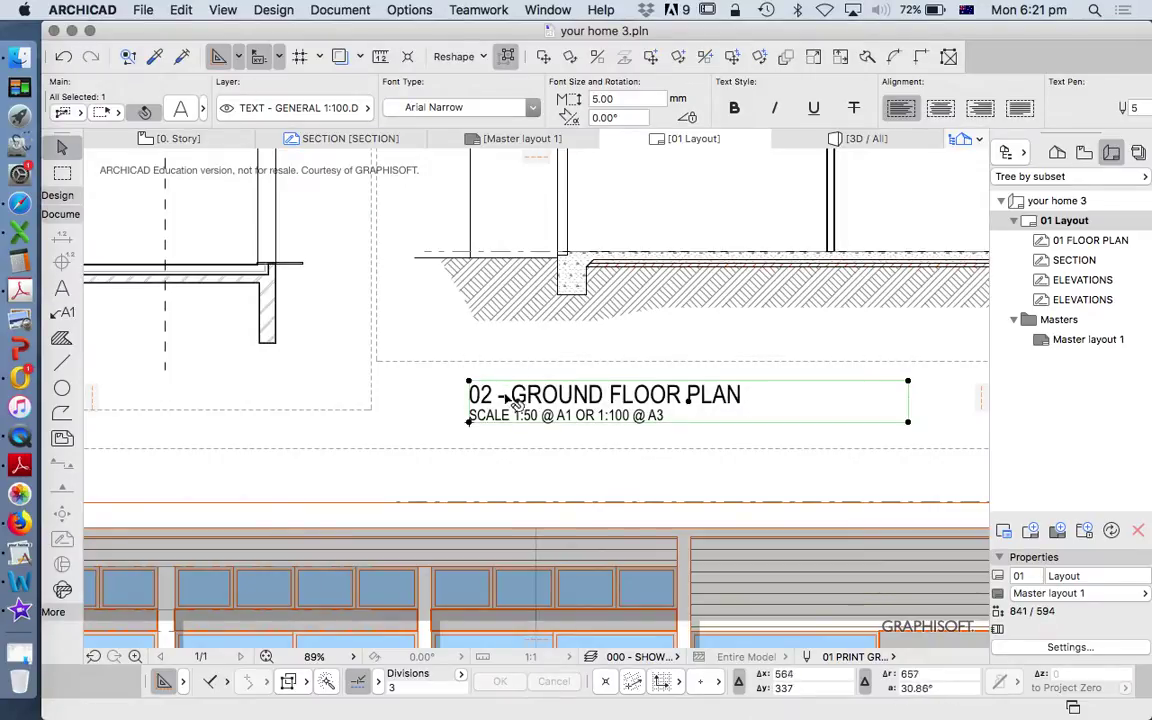
pyautogui.doubleClick(698, 408)
pyautogui.moveTo(742, 394); pyautogui.dragTo(524, 391)
pyautogui.write('SECTION A')
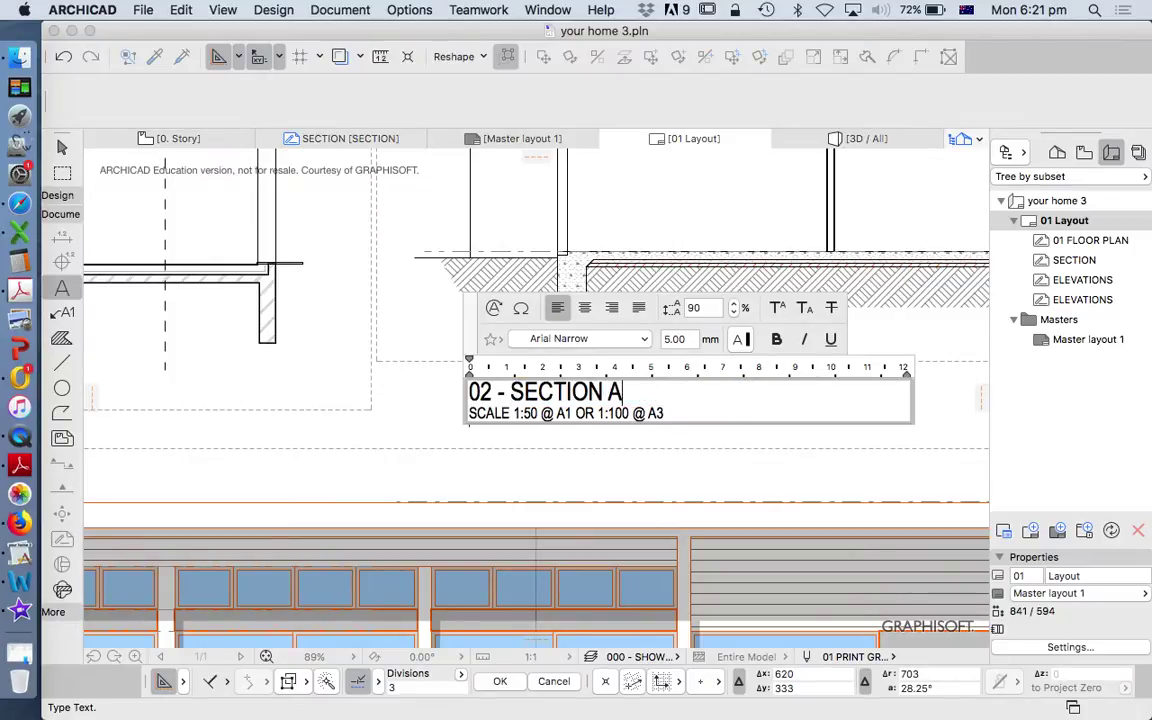
pyautogui.click(410, 401)
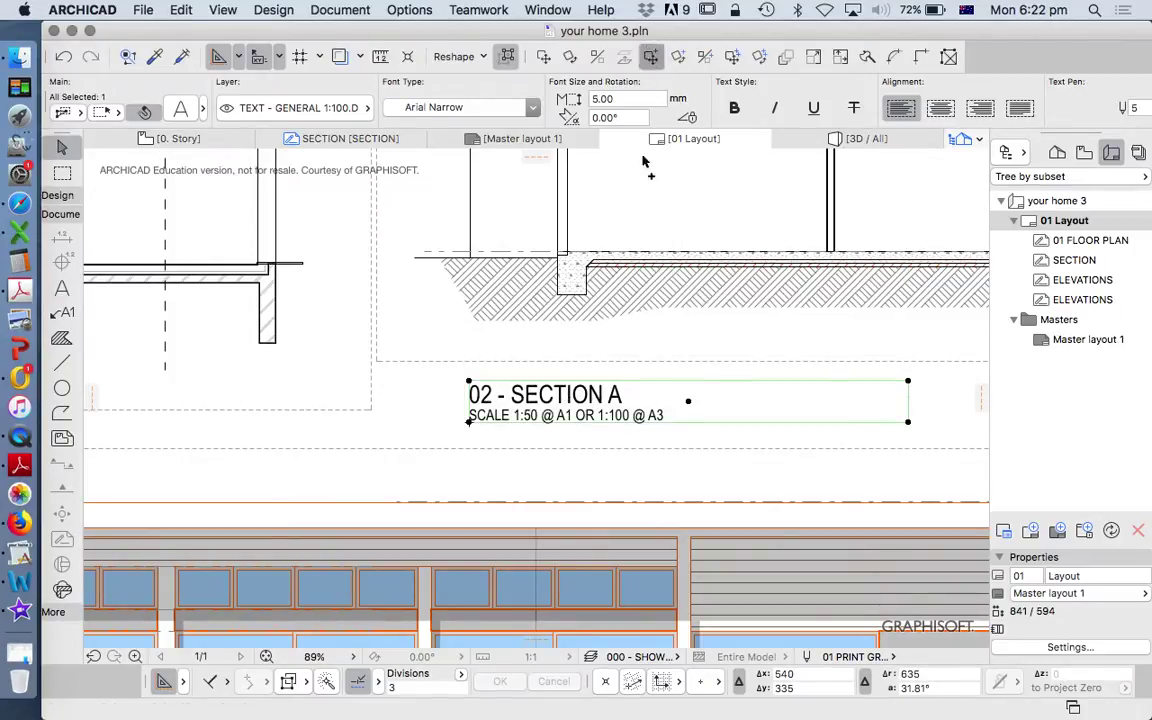
# Copy the section title to just below the upper-left elevation.
pyautogui.click(468, 383)
pyautogui.scroll(-10, 468, 383)
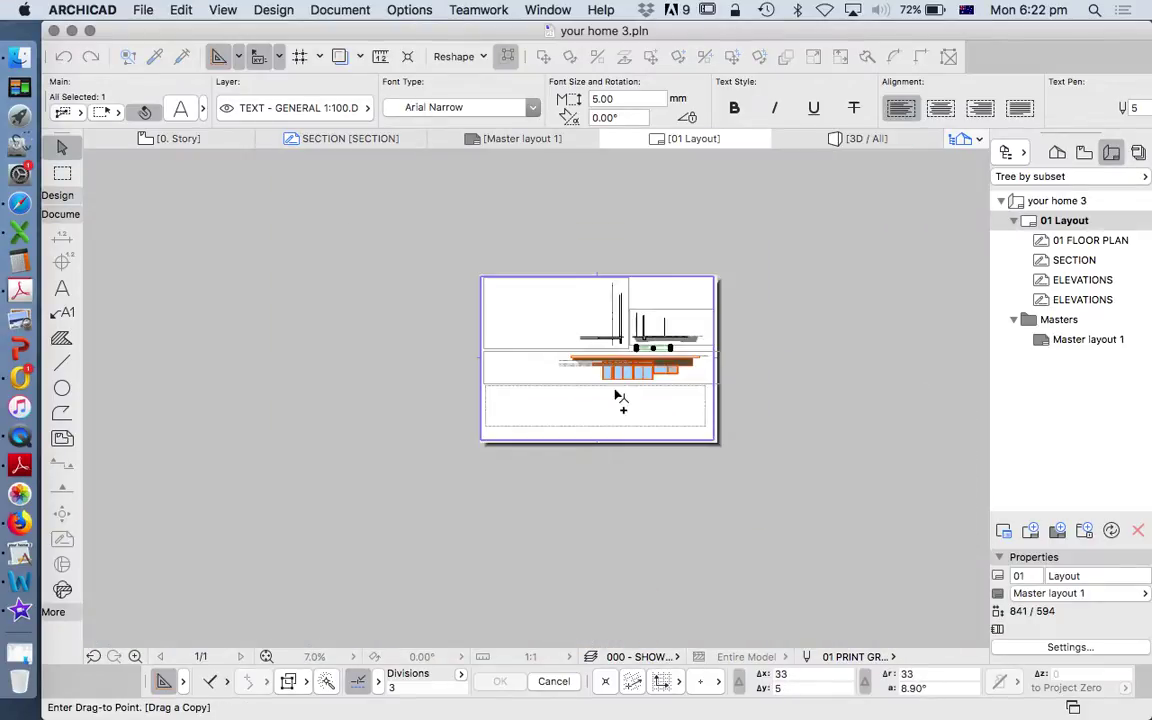
pyautogui.scroll(3, 560, 360)
pyautogui.scroll(5, 494, 340)
pyautogui.scroll(-4, 540, 335)
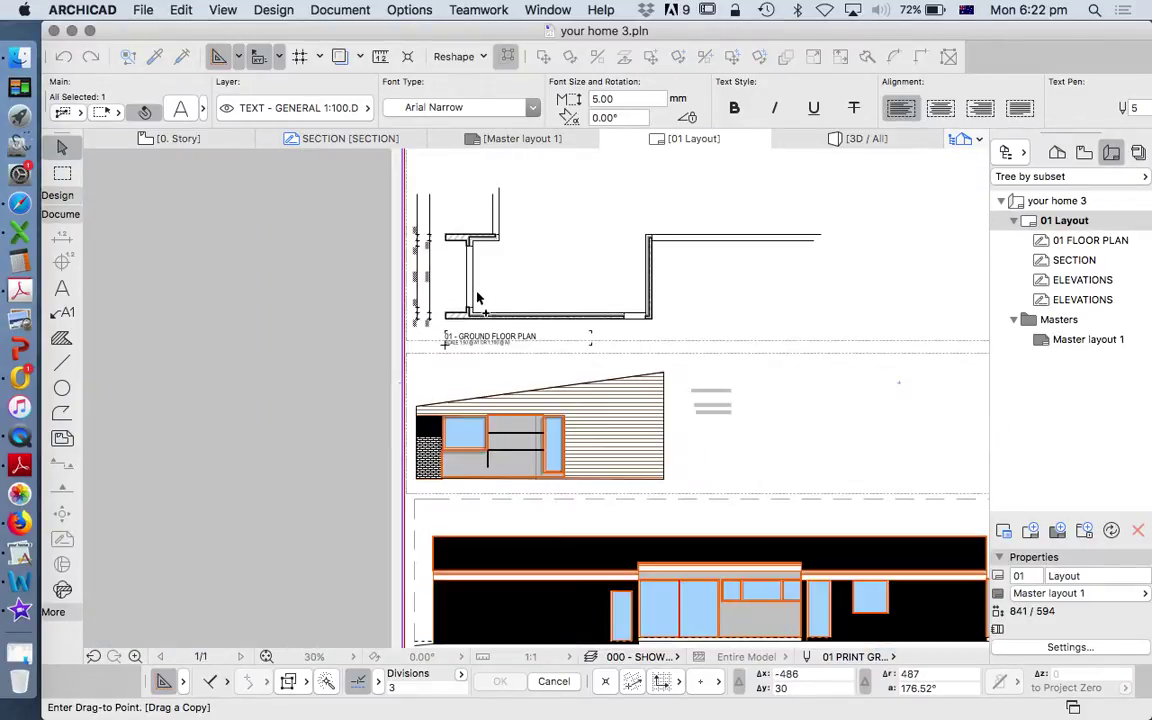
pyautogui.scroll(-3, 440, 540)
pyautogui.scroll(5, 452, 506)
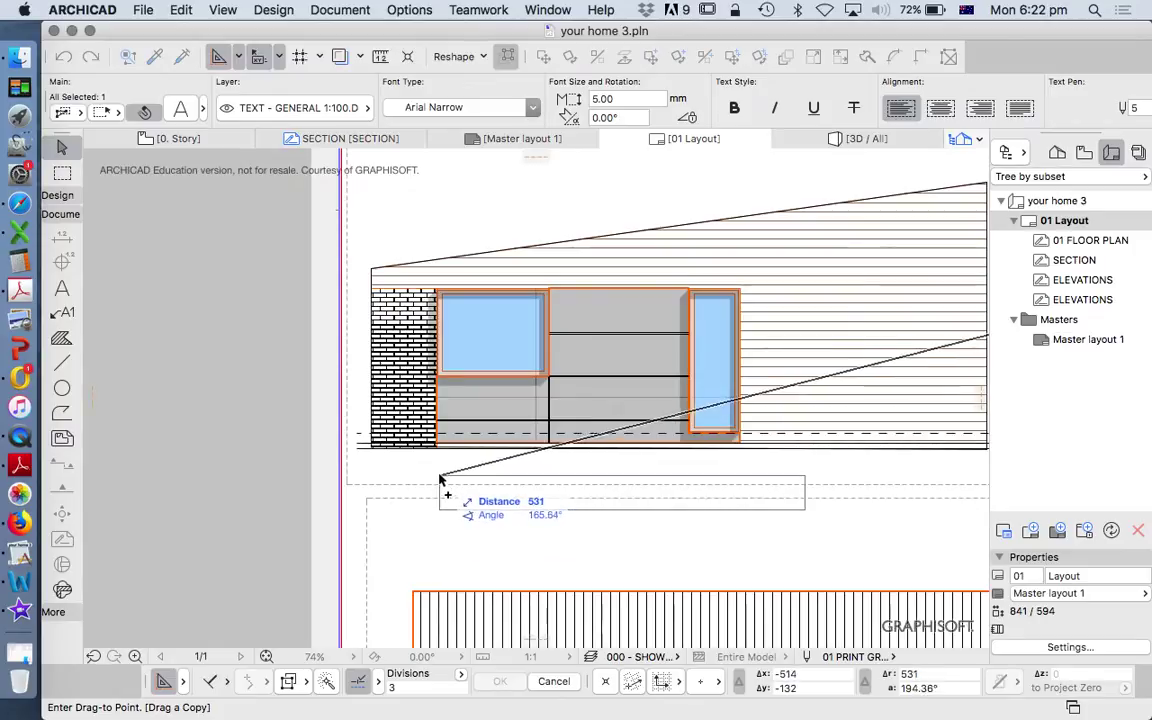
pyautogui.click(436, 476)
pyautogui.scroll(-6, 436, 476)
pyautogui.scroll(3, 715, 395)
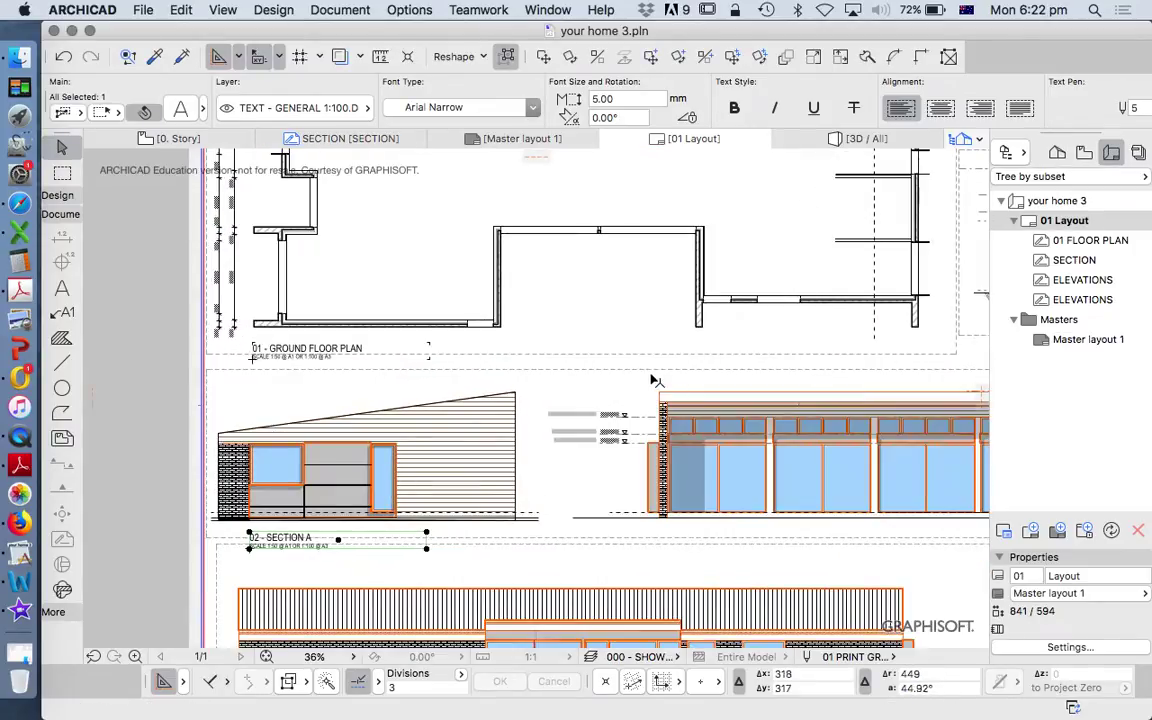
# Crop the upper elevations drawing's top edge inward and move the drawing up, just below the floor plan.
pyautogui.click(650, 379)
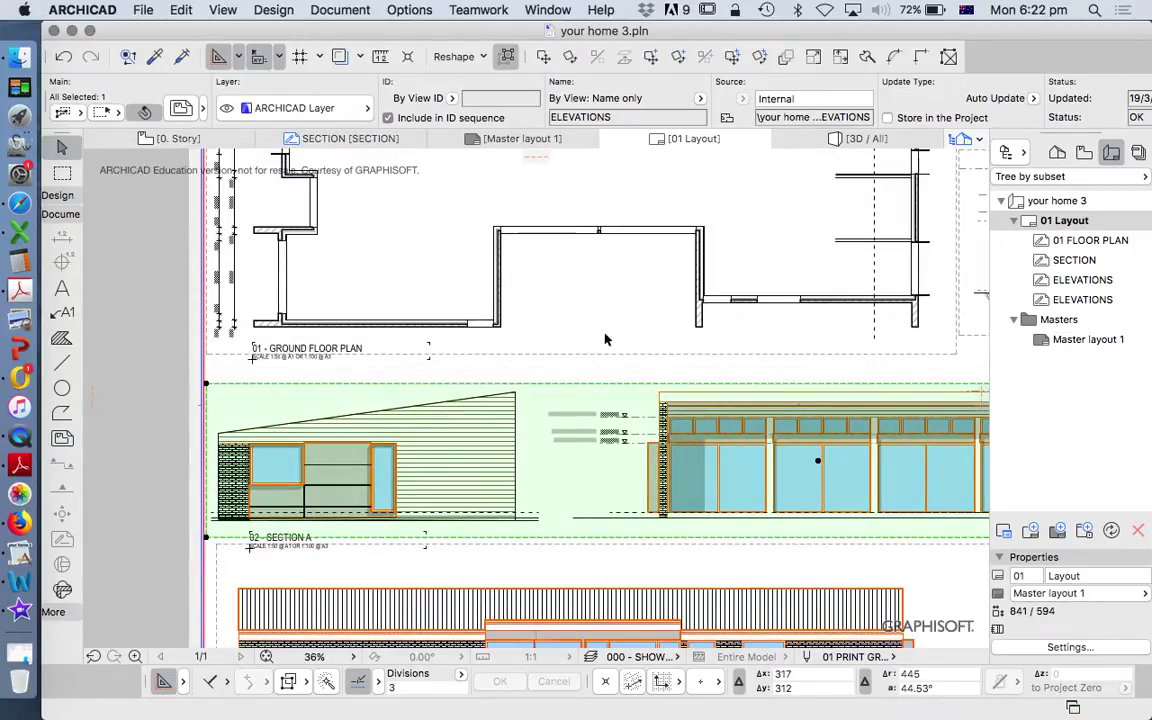
pyautogui.click(543, 57)
pyautogui.click(541, 477)
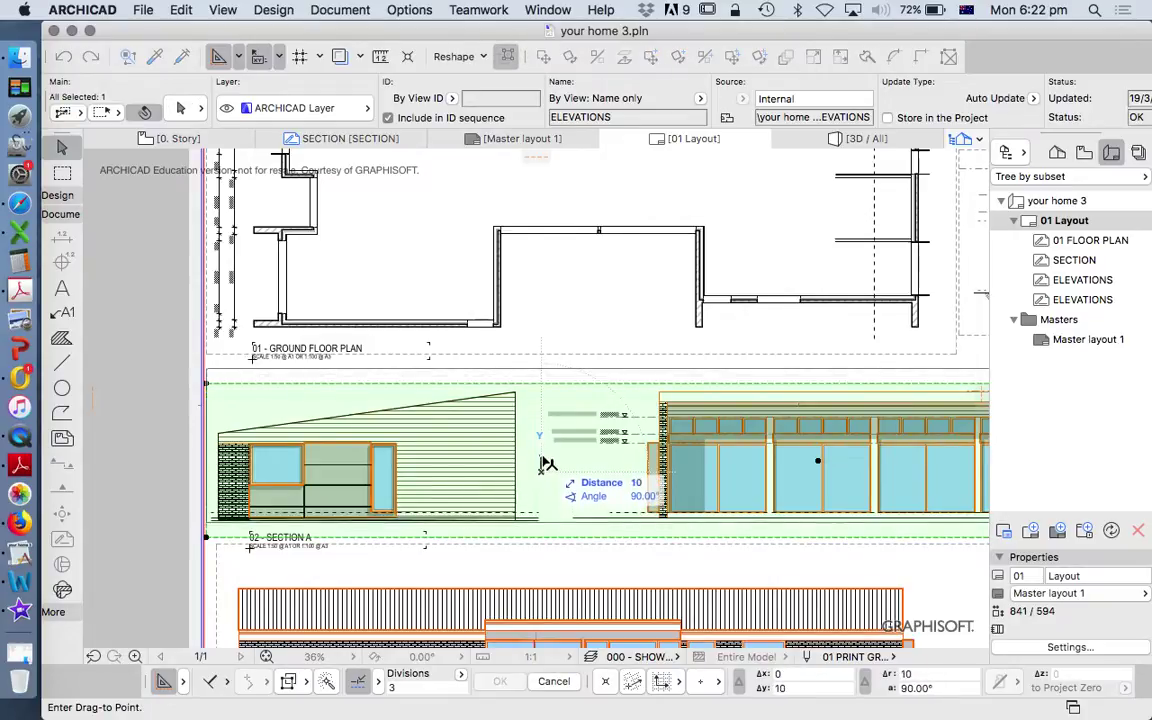
pyautogui.click(543, 457)
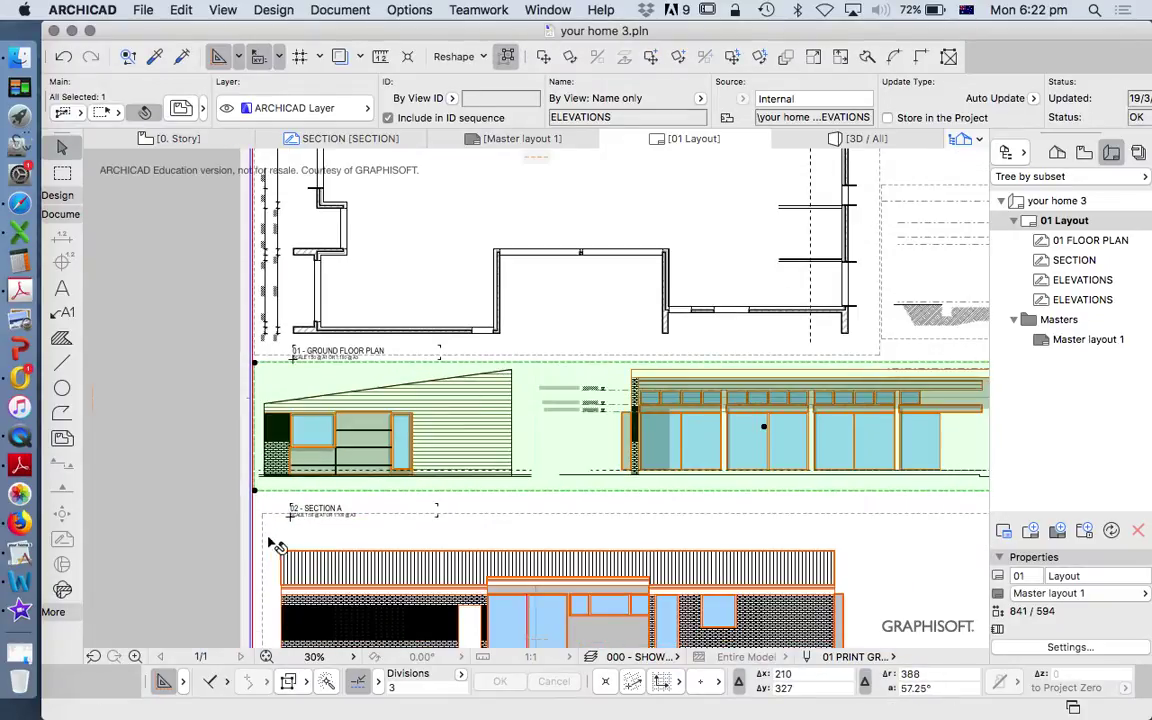
# Move the copied title beneath the upper-left elevation so it aligns with the elevation's left brick wall.
pyautogui.scroll(8, 270, 550)
pyautogui.moveTo(397, 449); pyautogui.dragTo(265, 399)
pyautogui.click(247, 409)
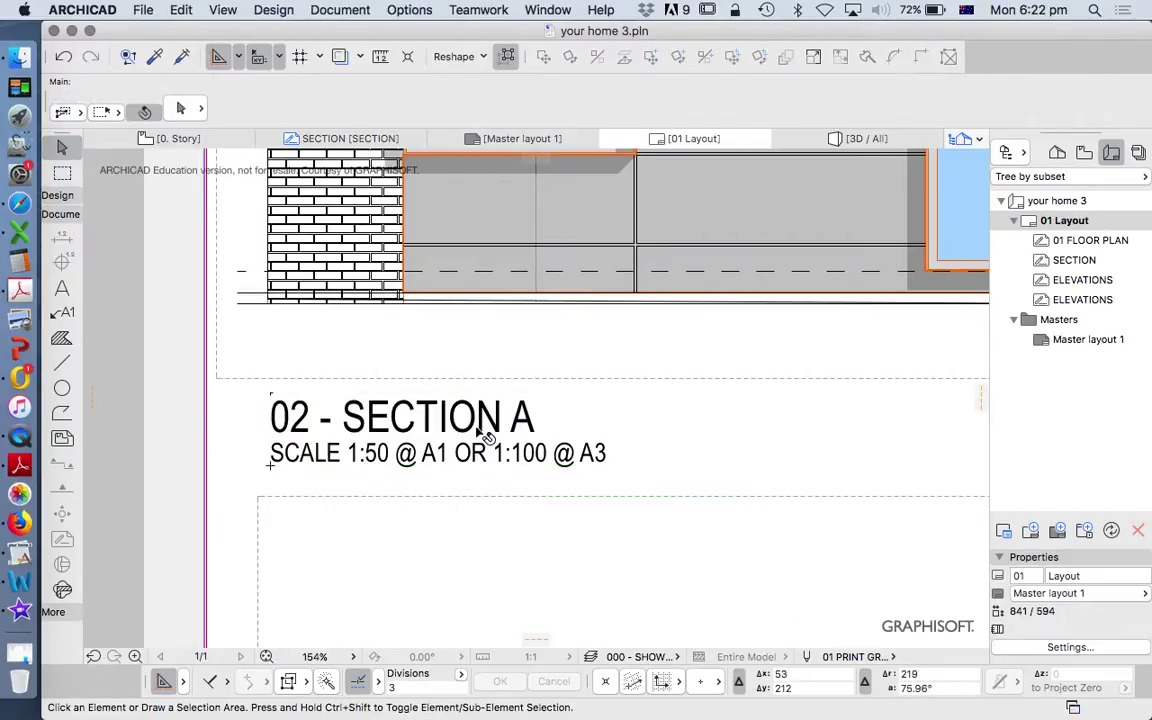
pyautogui.scroll(-10, 268, 390)
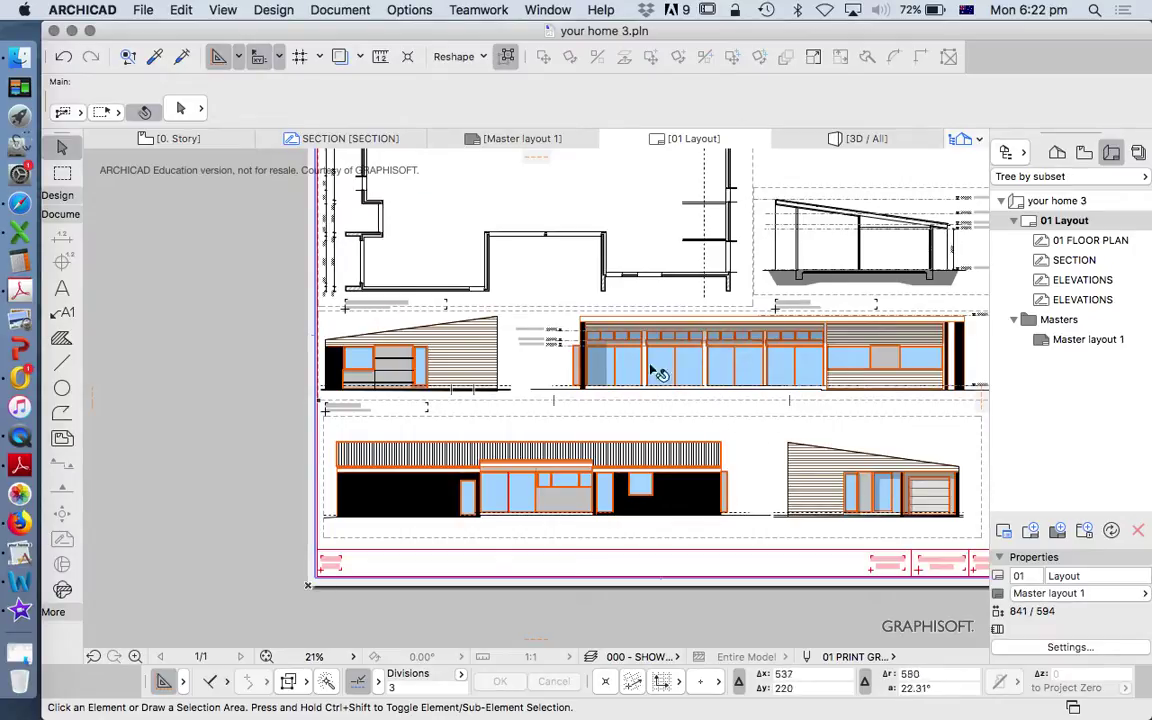
pyautogui.scroll(6, 298, 390)
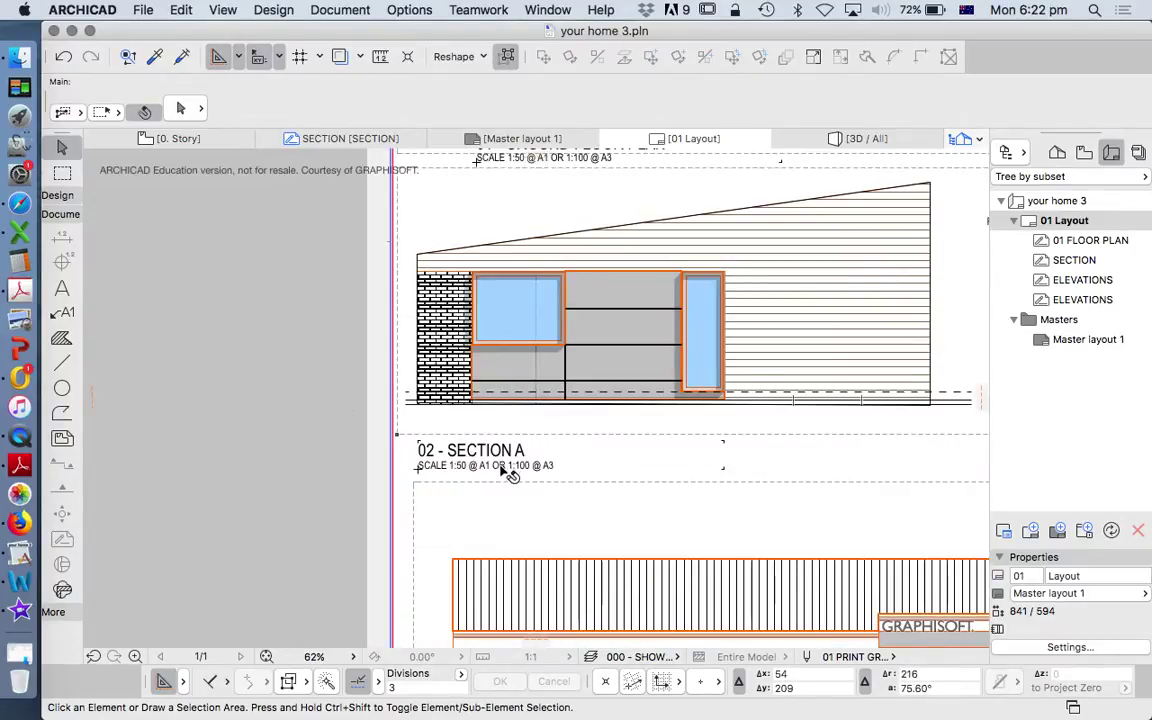
# Change the title beneath the upper-left elevation to "03 - ELEVATION", keeping its scale line.
pyautogui.scroll(-8, 506, 468)
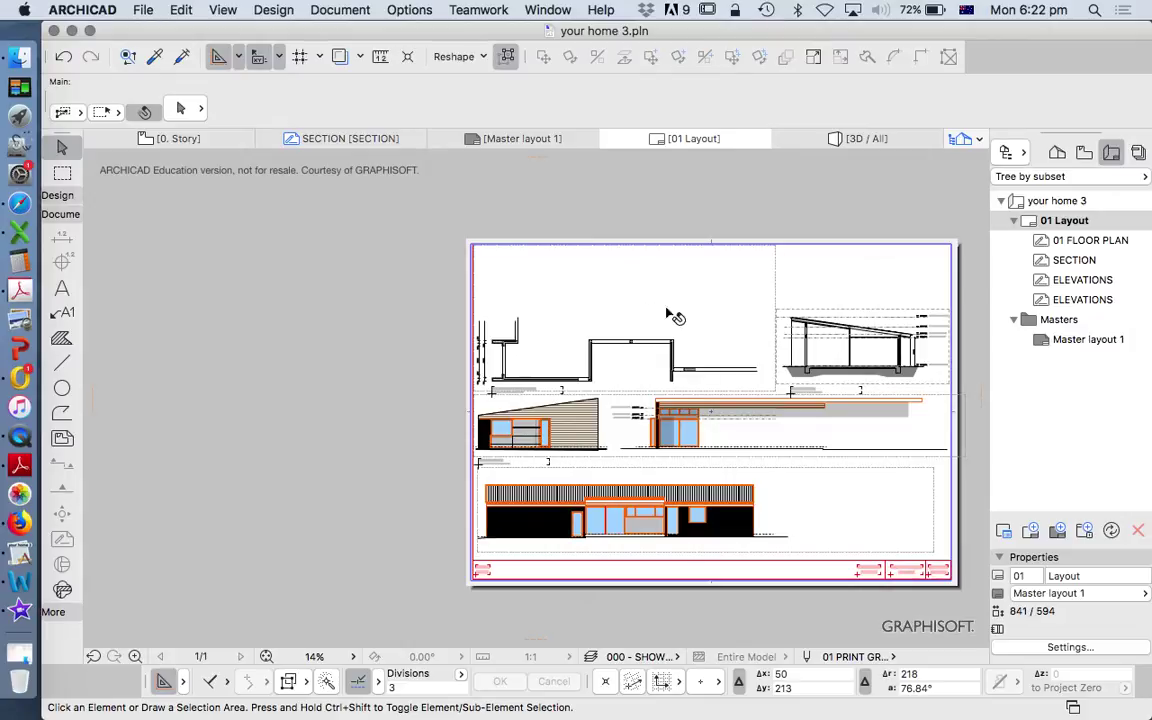
pyautogui.scroll(6, 718, 273)
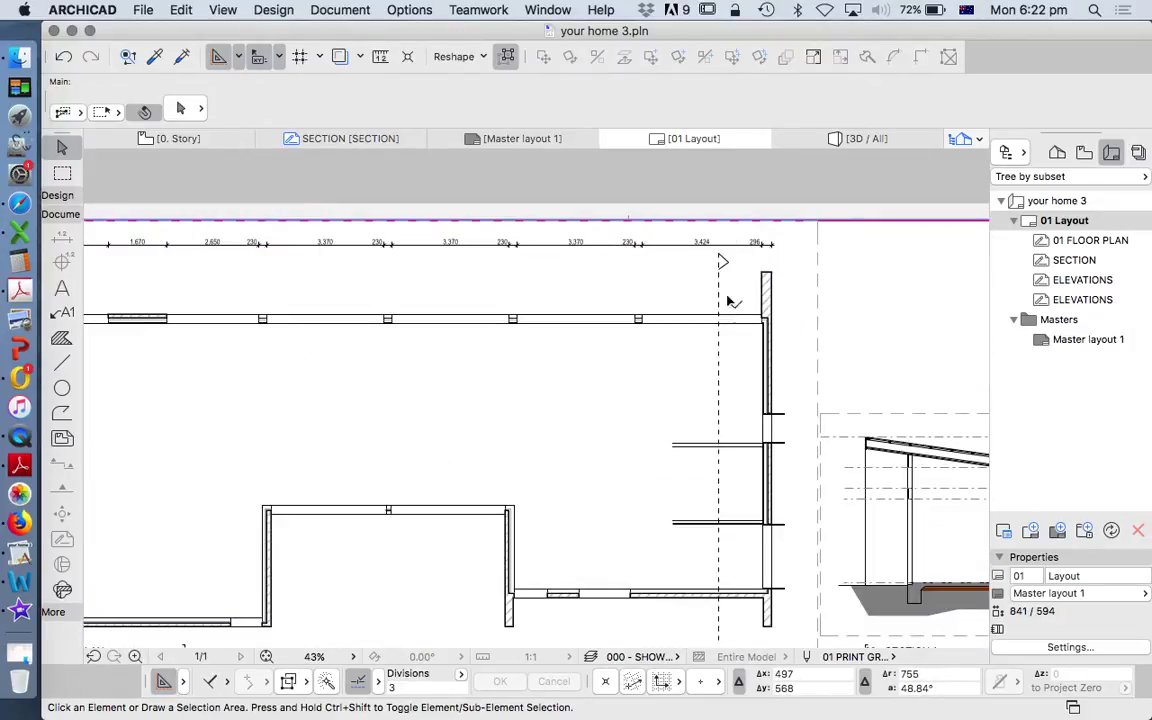
pyautogui.scroll(-5, 716, 299)
pyautogui.scroll(6, 855, 470)
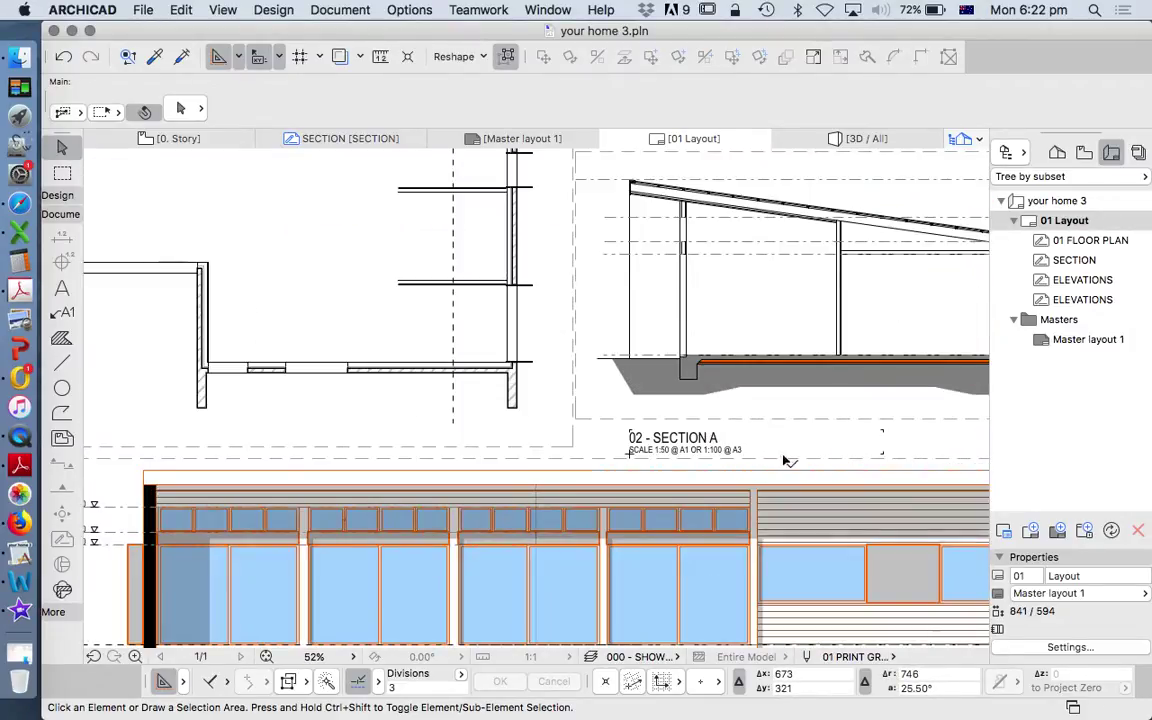
pyautogui.scroll(-5, 757, 447)
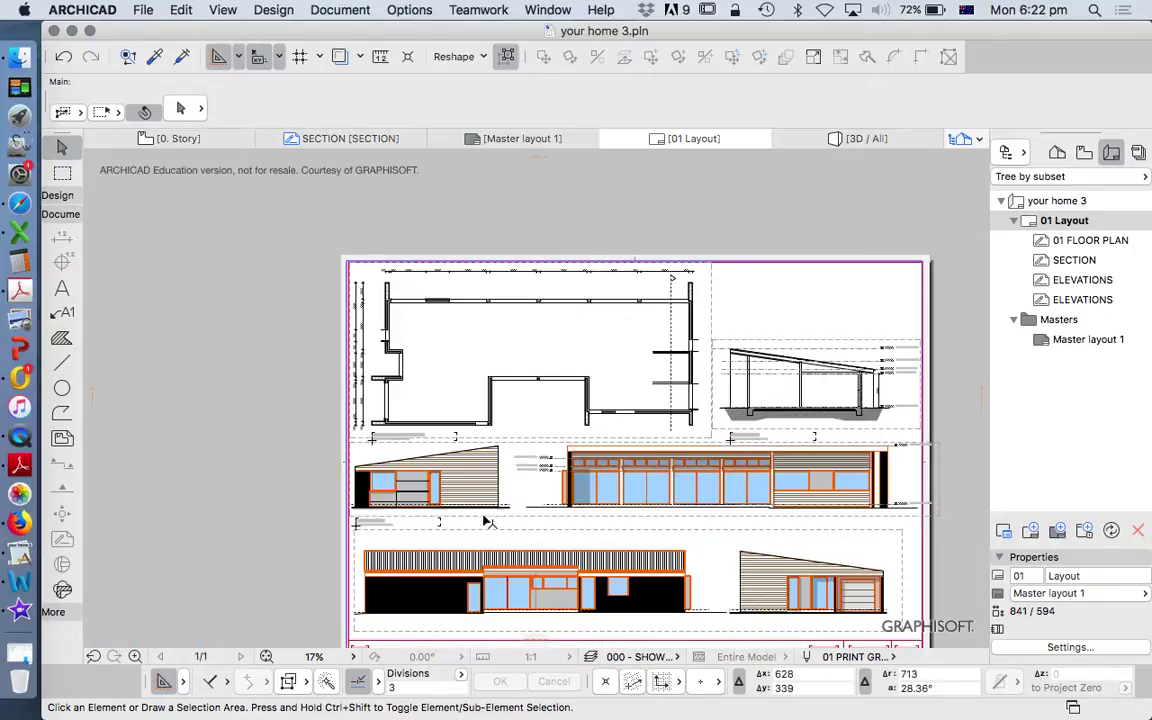
pyautogui.scroll(5, 392, 536)
pyautogui.scroll(-4, 392, 541)
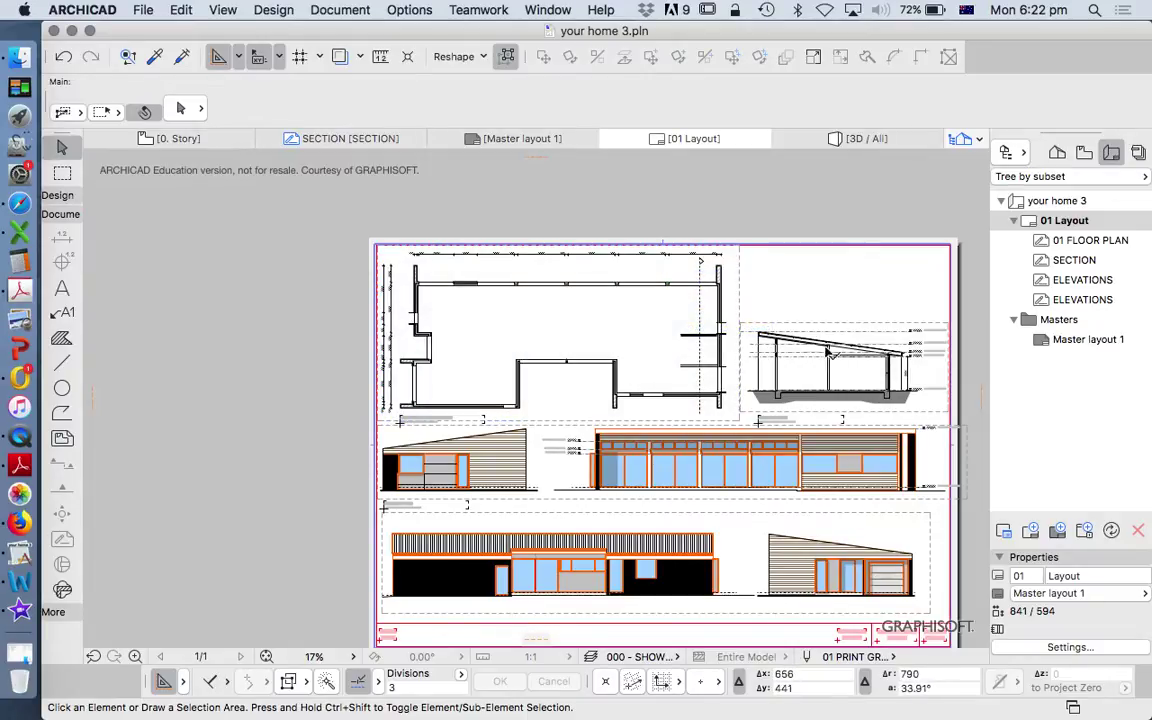
pyautogui.scroll(7, 345, 510)
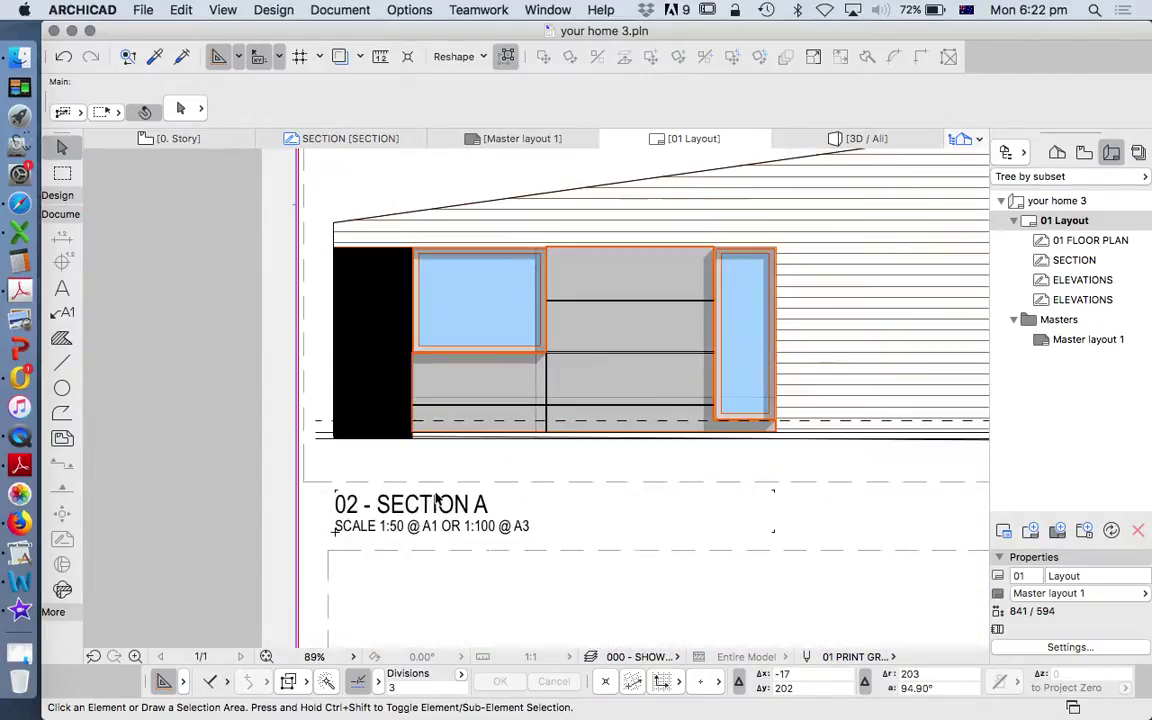
pyautogui.doubleClick(437, 510)
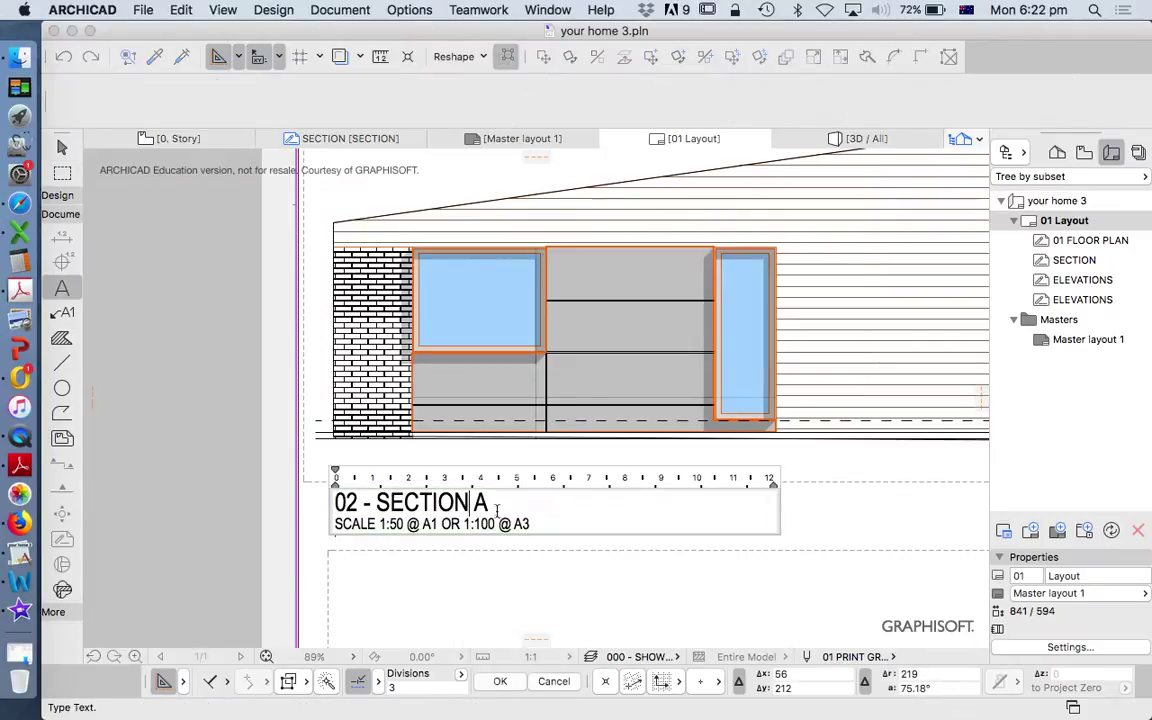
pyautogui.moveTo(488, 499); pyautogui.dragTo(383, 501)
pyautogui.write('ELEVA')
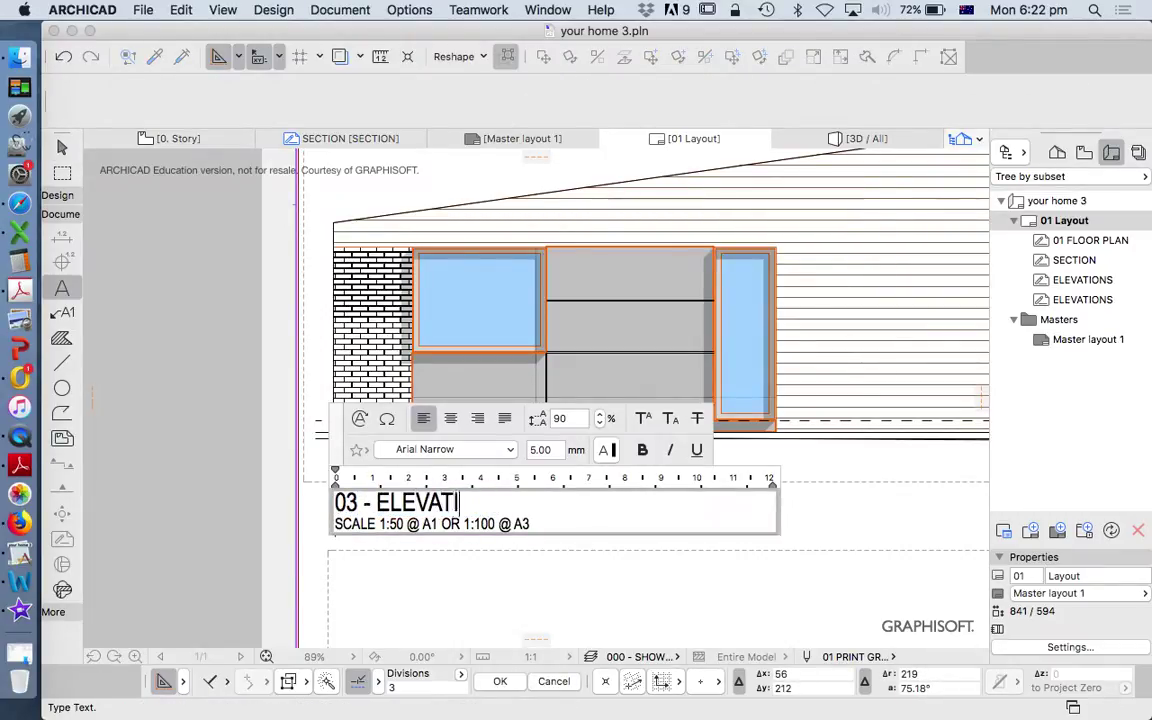
pyautogui.click(186, 402)
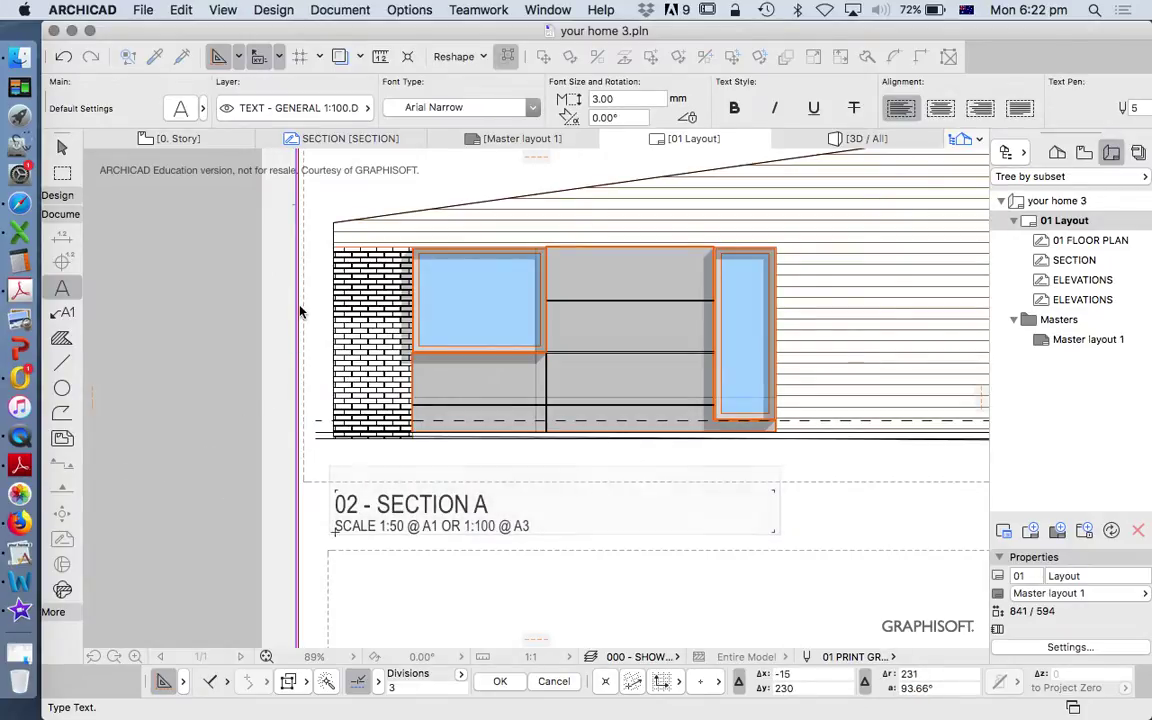
# Copy the elevation title horizontally to beneath the upper-right elevation, aligned with that elevation's left wall.
pyautogui.scroll(-5, 338, 328)
pyautogui.click(650, 57)
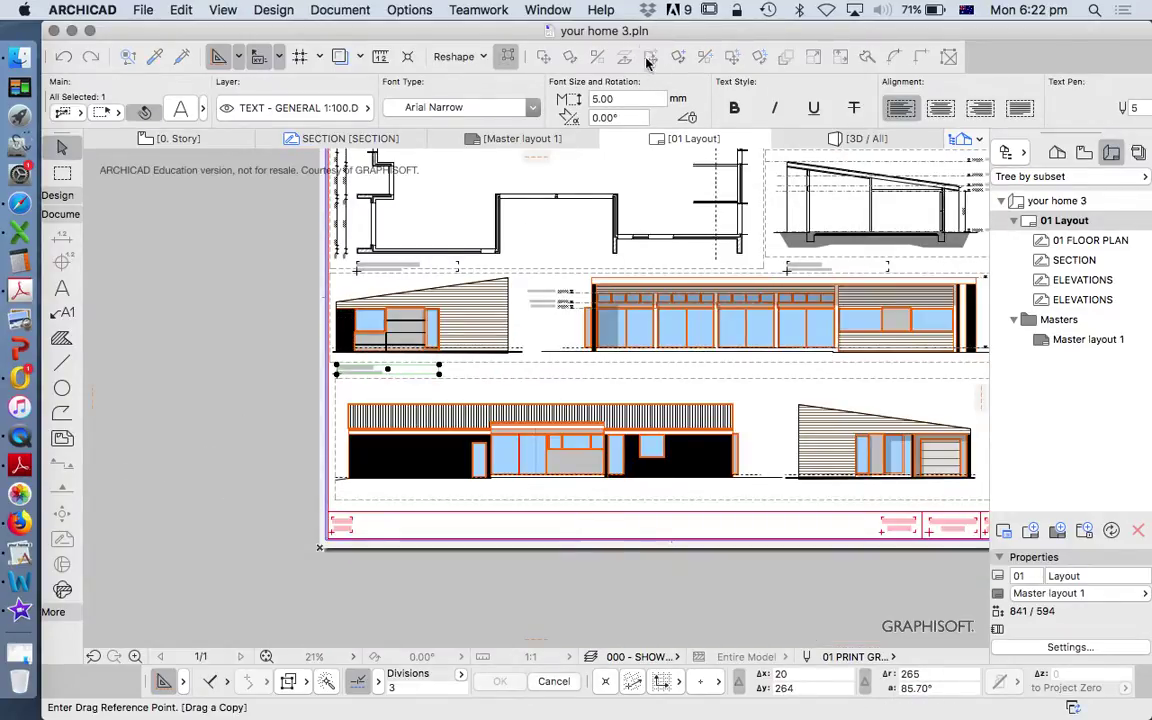
pyautogui.click(337, 366)
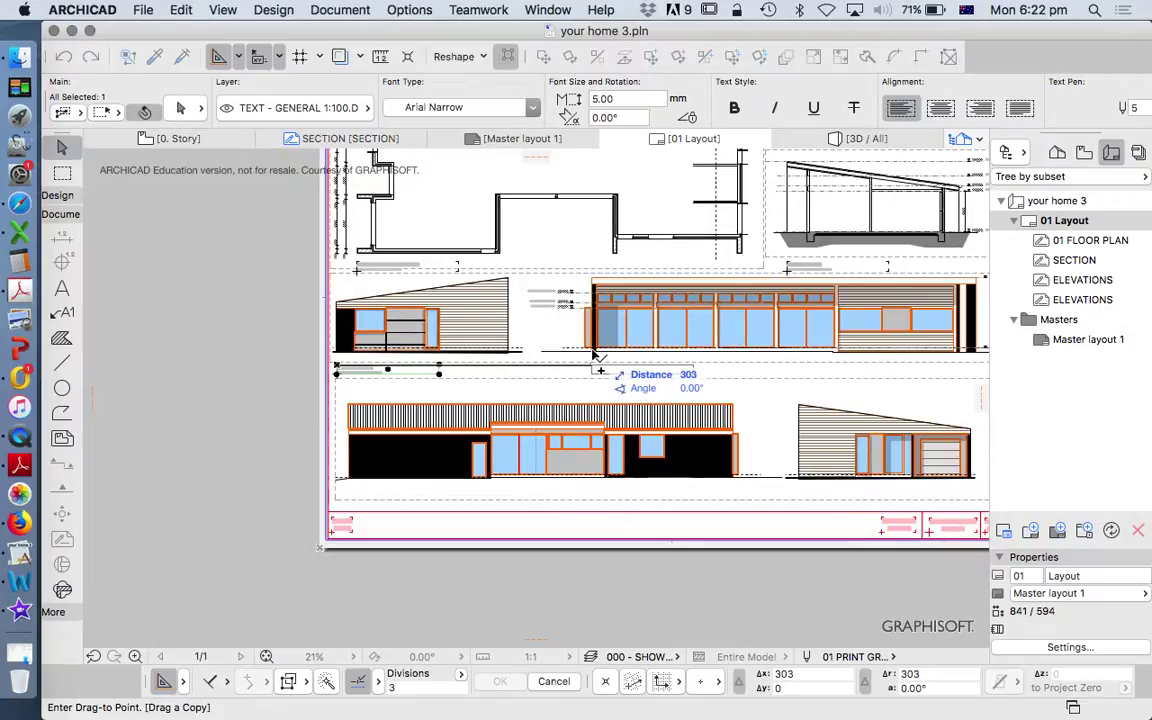
pyautogui.click(593, 354)
# Copy both upper elevation titles together about 143 mm straight down to just below the lower elevations.
pyautogui.keyDown('shift'); pyautogui.click(369, 376); pyautogui.keyUp('shift')
pyautogui.click(650, 57)
pyautogui.click(340, 370)
pyautogui.scroll(5, 342, 476)
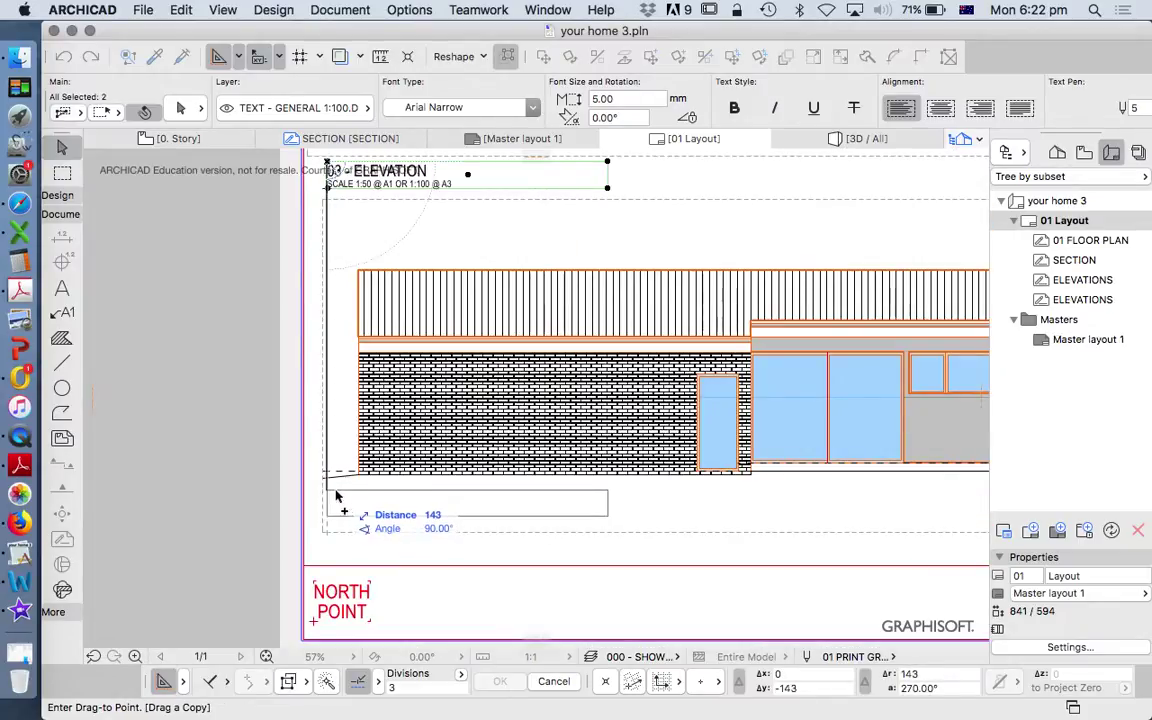
pyautogui.click(336, 496)
# Move the second copied title about 248 mm horizontally so it aligns with the lower-right elevation's left wall, and deselect it.
pyautogui.scroll(-6, 330, 468)
pyautogui.scroll(2, 668, 472)
pyautogui.moveTo(668, 472); pyautogui.dragTo(499, 468, button='middle')
pyautogui.click(299, 350)
pyautogui.moveTo(291, 474); pyautogui.dragTo(522, 443)
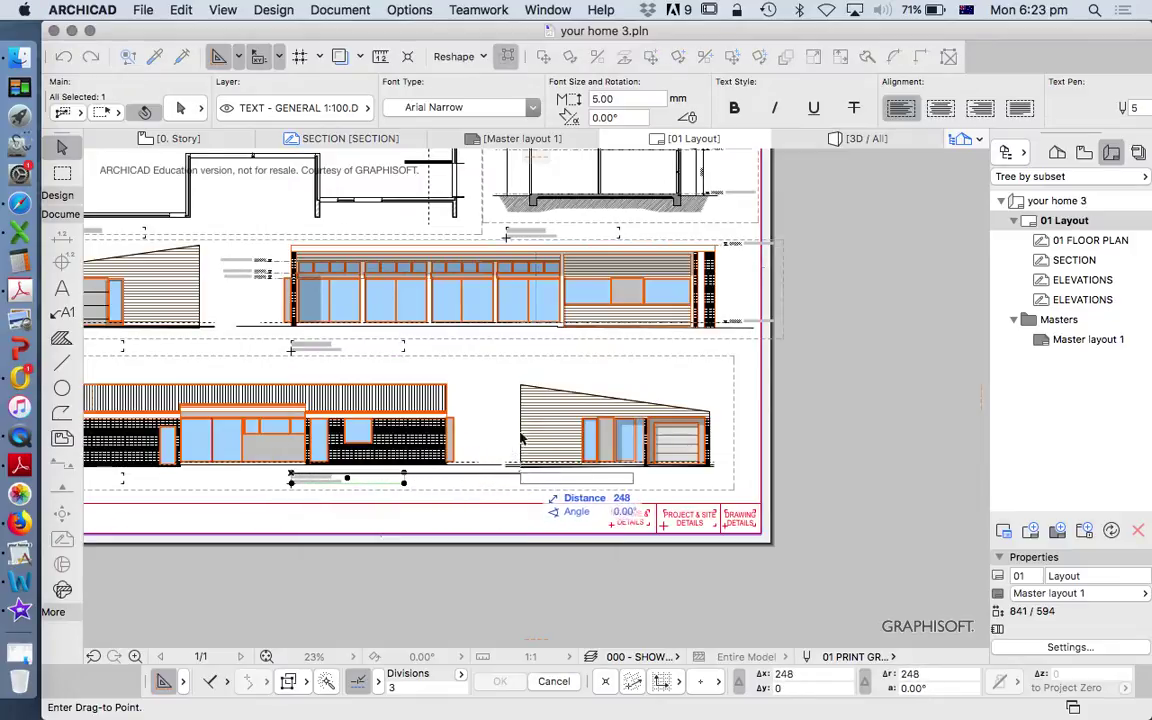
pyautogui.click(522, 443)
pyautogui.scroll(-3, 487, 428)
pyautogui.scroll(2, 487, 428)
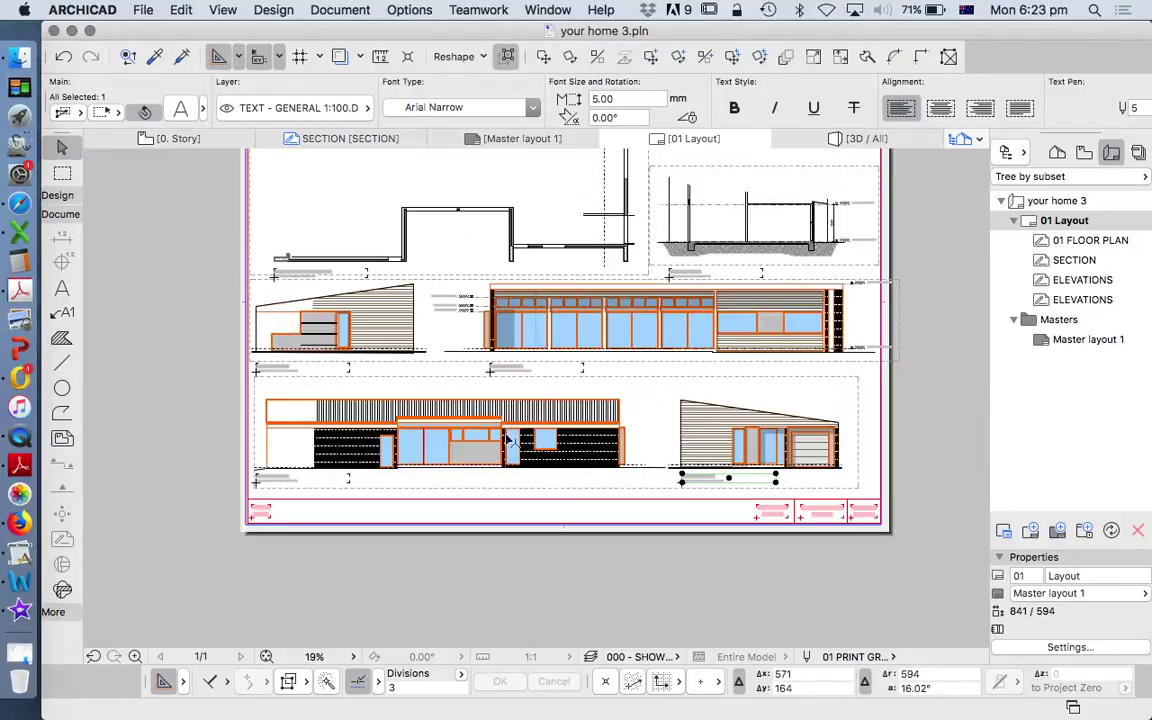
pyautogui.press('Escape')
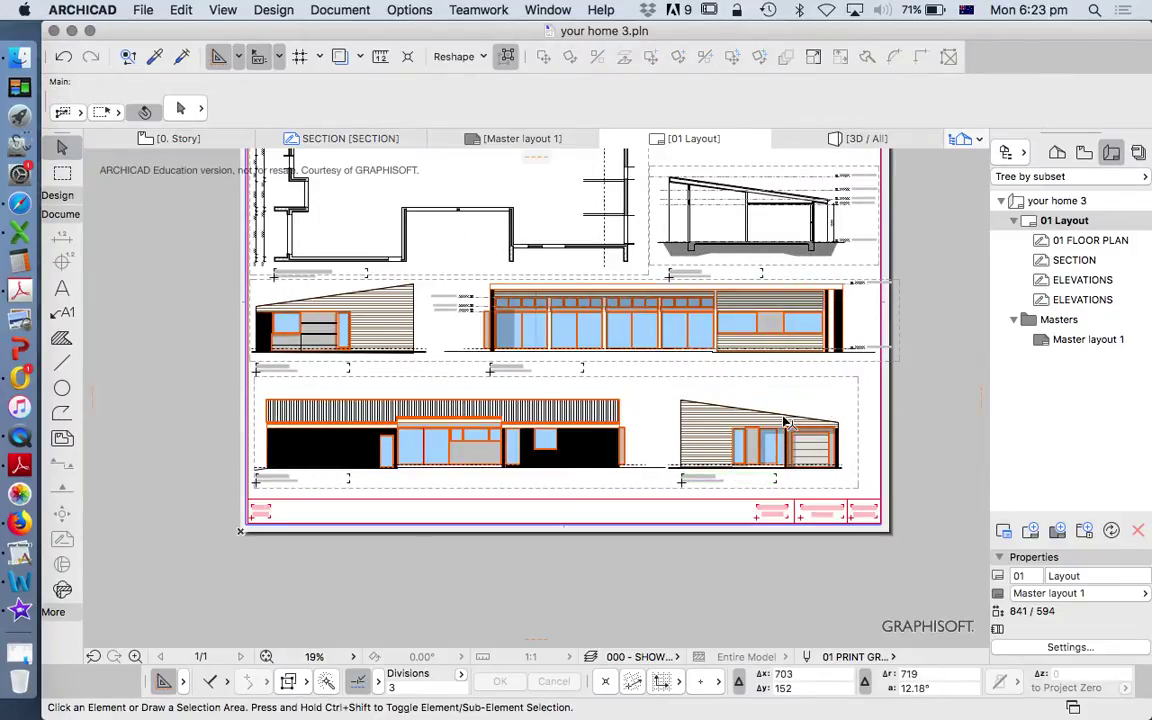
# Check the ELEVATION REF worksheet and the 0. Story plan for the elevation directions, and return to the 01 Layout.
pyautogui.click(1057, 152)
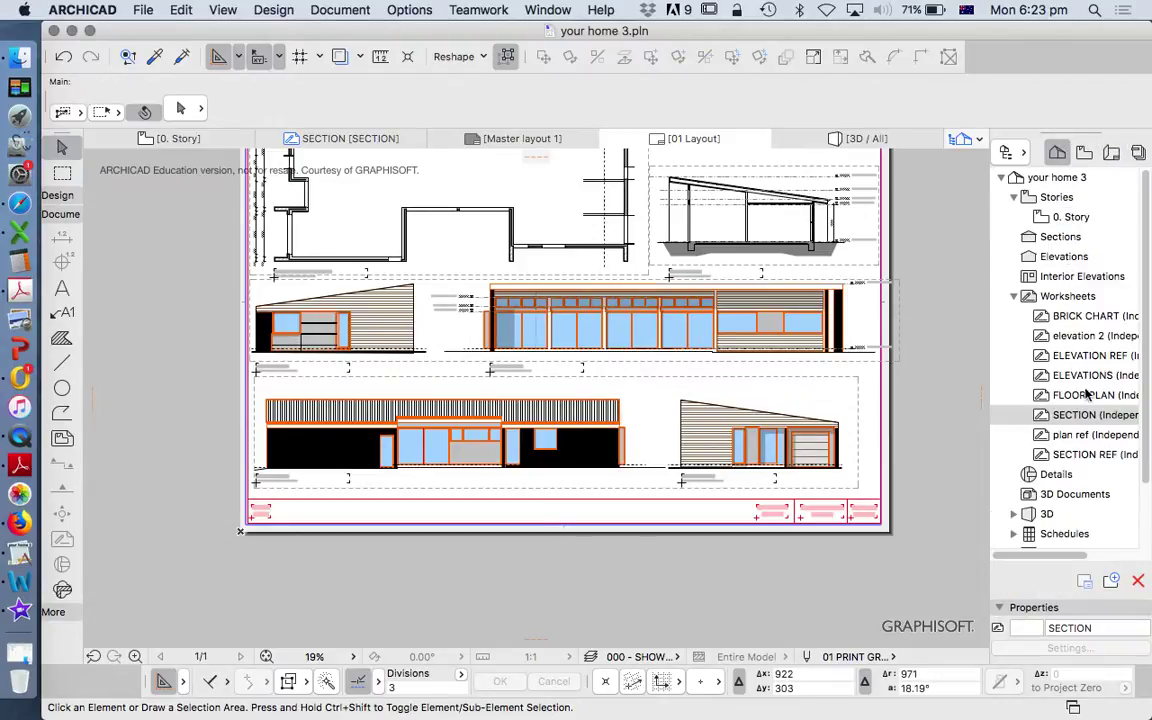
pyautogui.scroll(-3, 1083, 457)
pyautogui.scroll(2, 1083, 457)
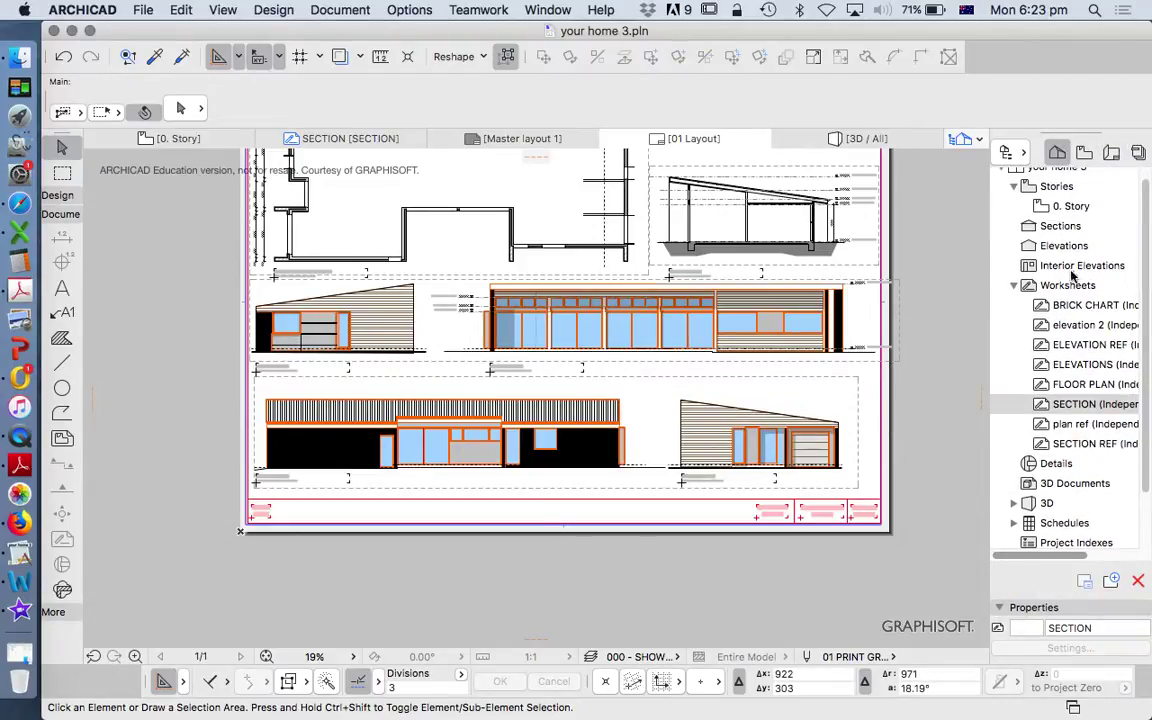
pyautogui.doubleClick(1090, 344)
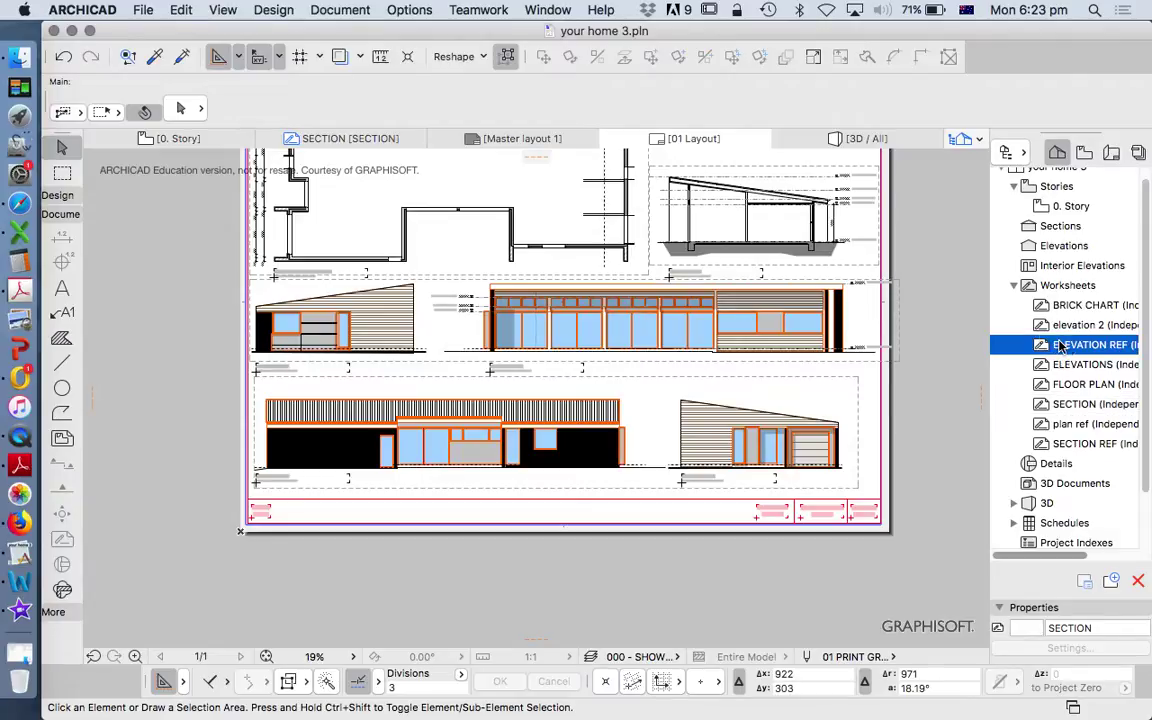
pyautogui.scroll(-5, 637, 378)
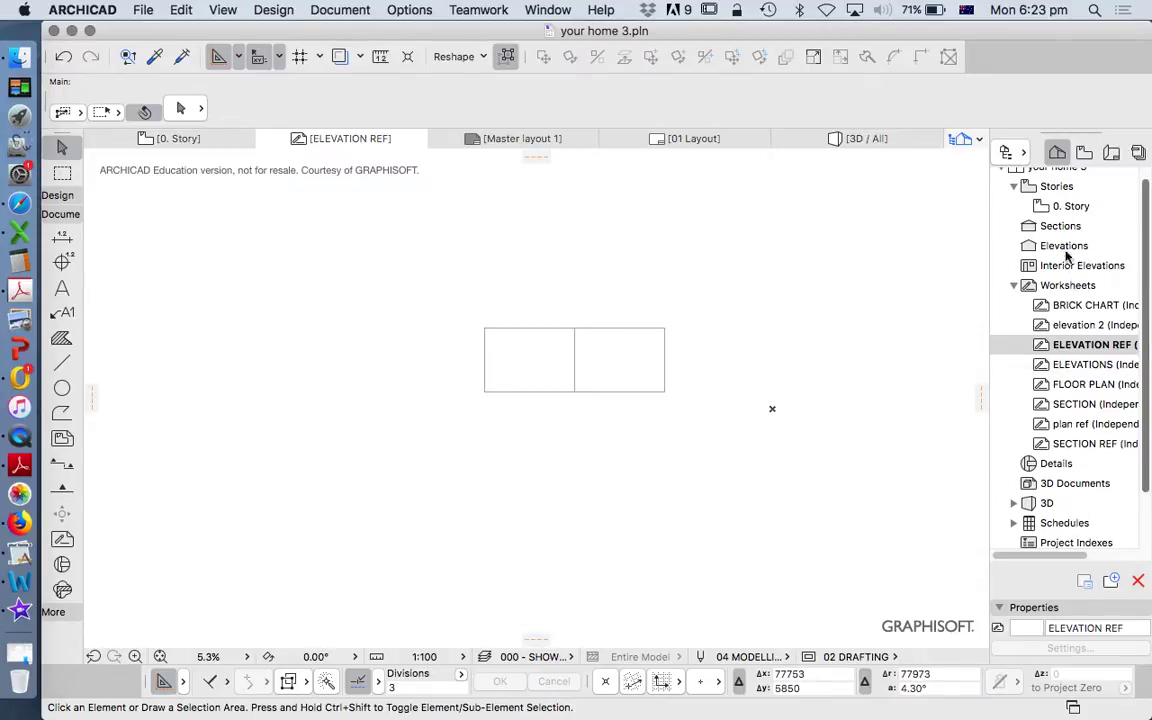
pyautogui.doubleClick(1060, 207)
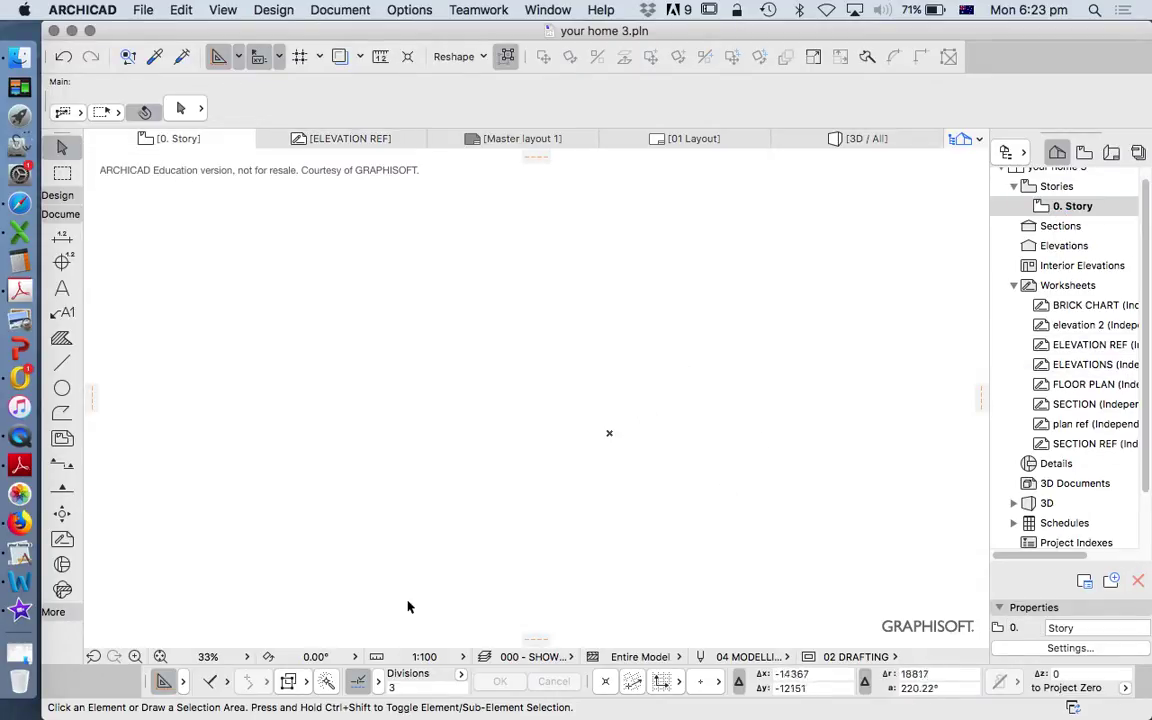
pyautogui.click(1112, 153)
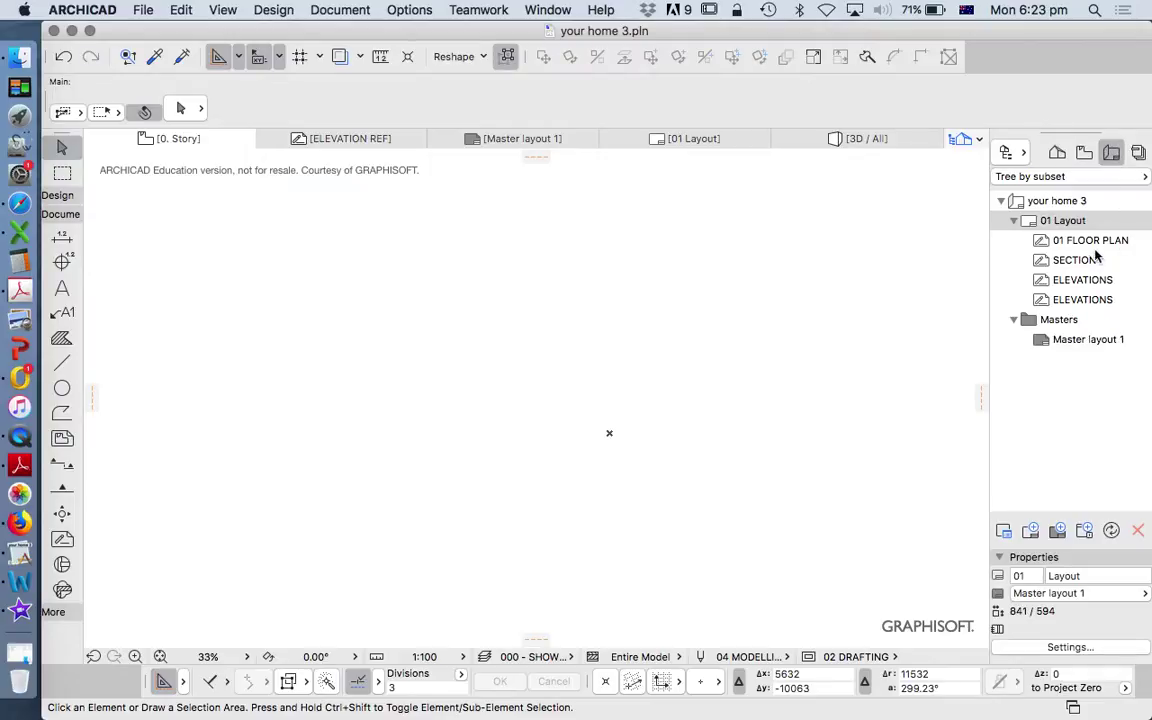
pyautogui.doubleClick(1078, 222)
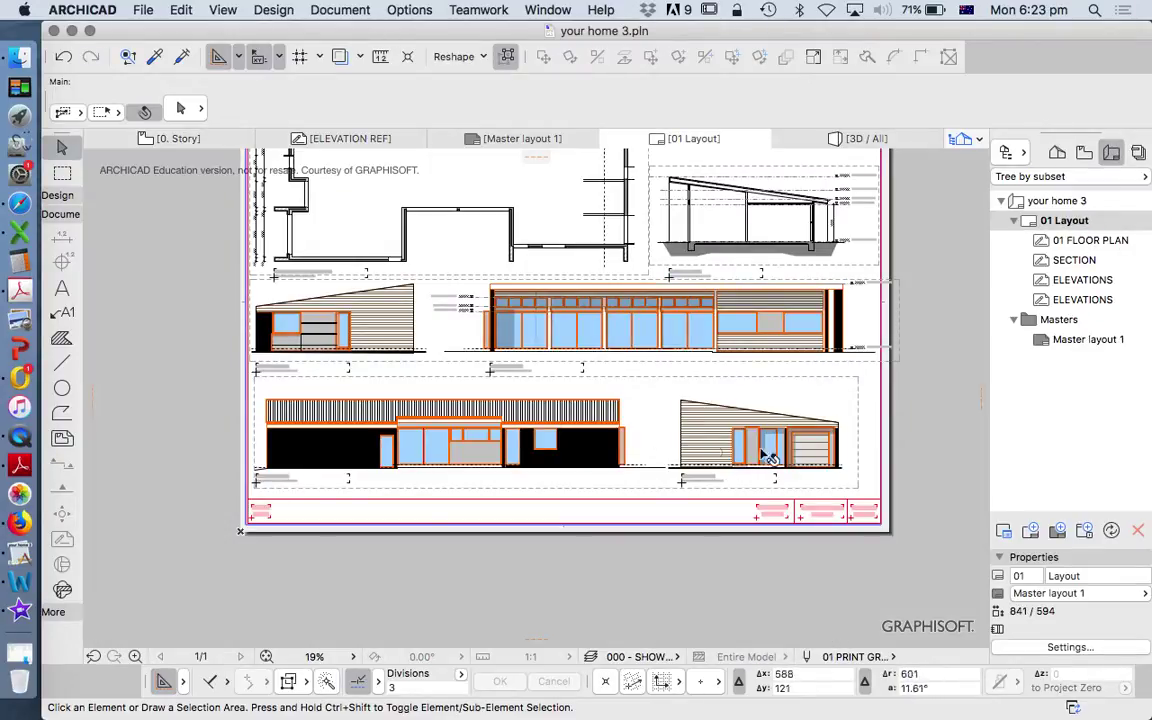
# Change the title under the lower-right elevation to "03 - WEST ELEVATION".
pyautogui.scroll(5, 735, 453)
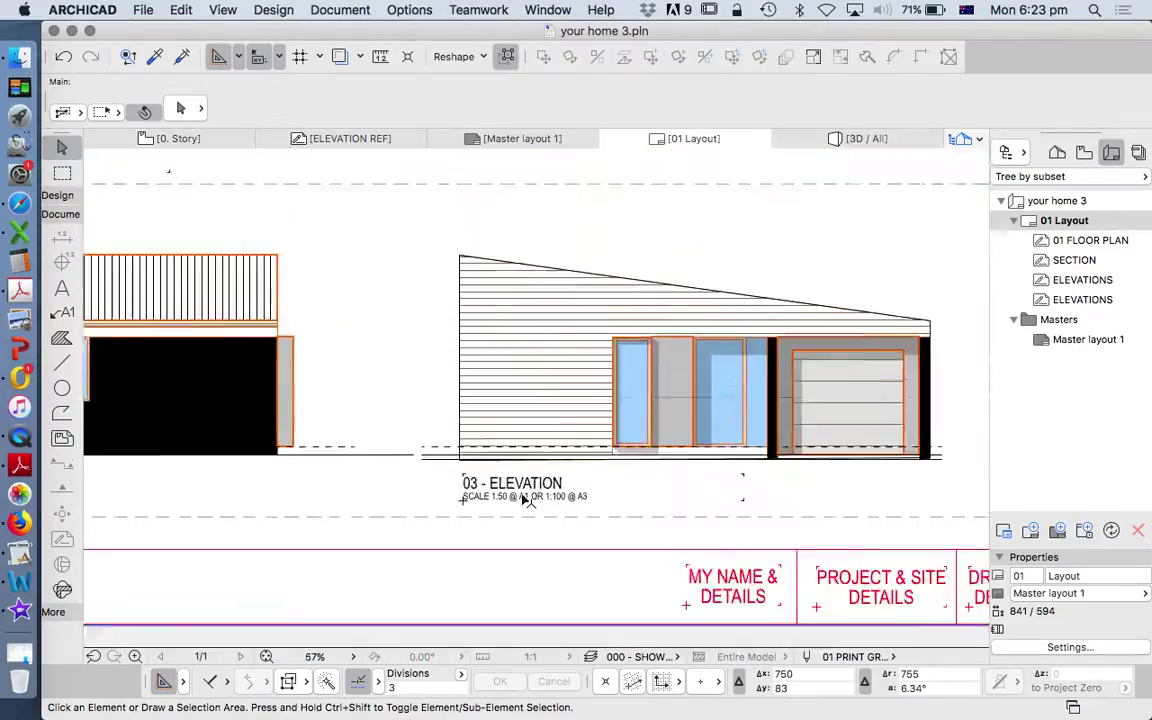
pyautogui.scroll(4, 527, 500)
pyautogui.doubleClick(469, 456)
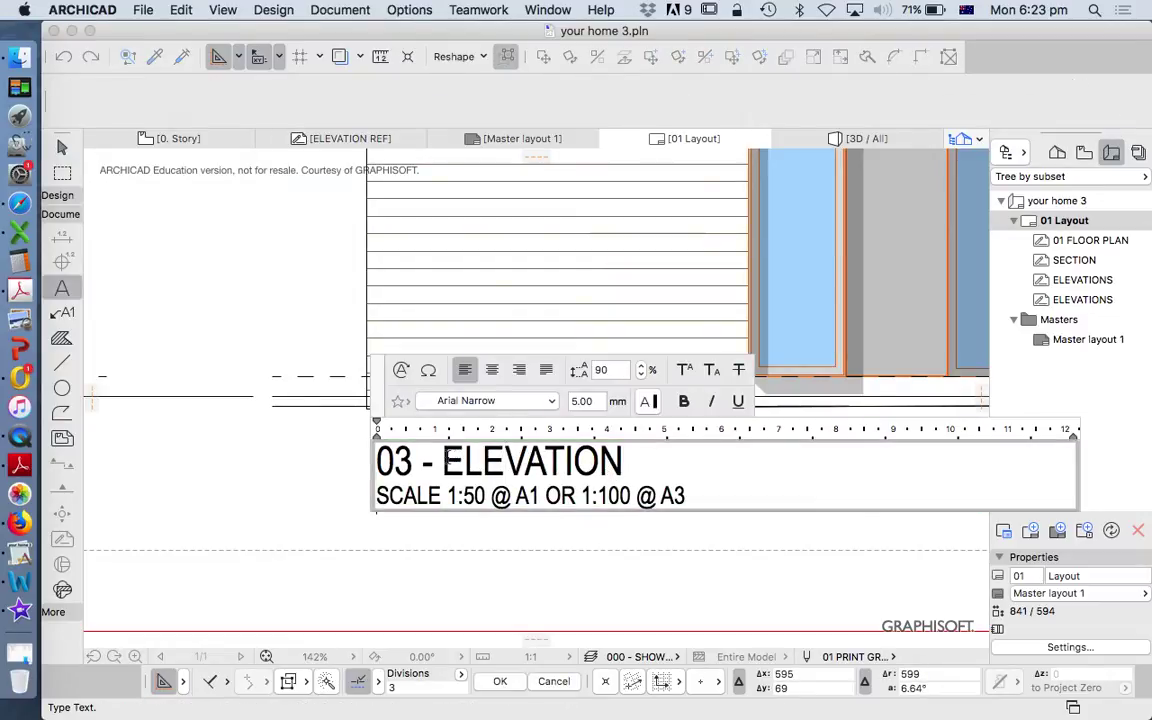
pyautogui.write('WEST')
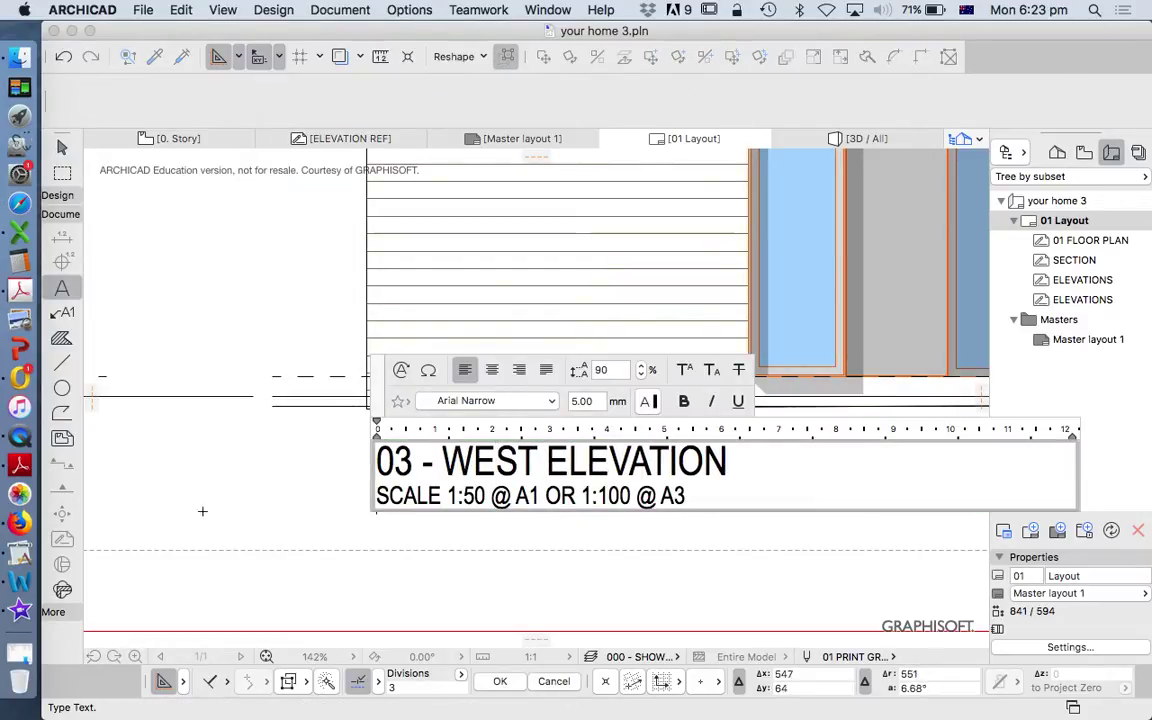
pyautogui.click(222, 516)
# Change the title under the upper-left elevation to "03 - EAST ELEVATION".
pyautogui.scroll(-8, 222, 516)
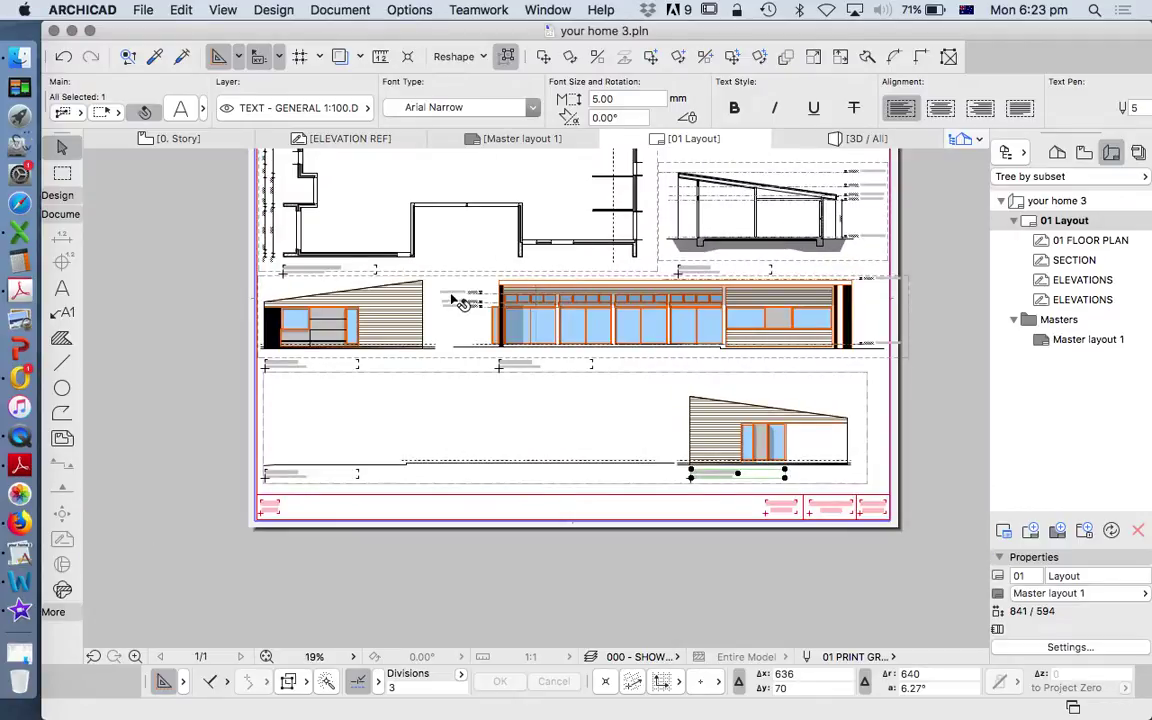
pyautogui.scroll(6, 270, 370)
pyautogui.doubleClick(374, 358)
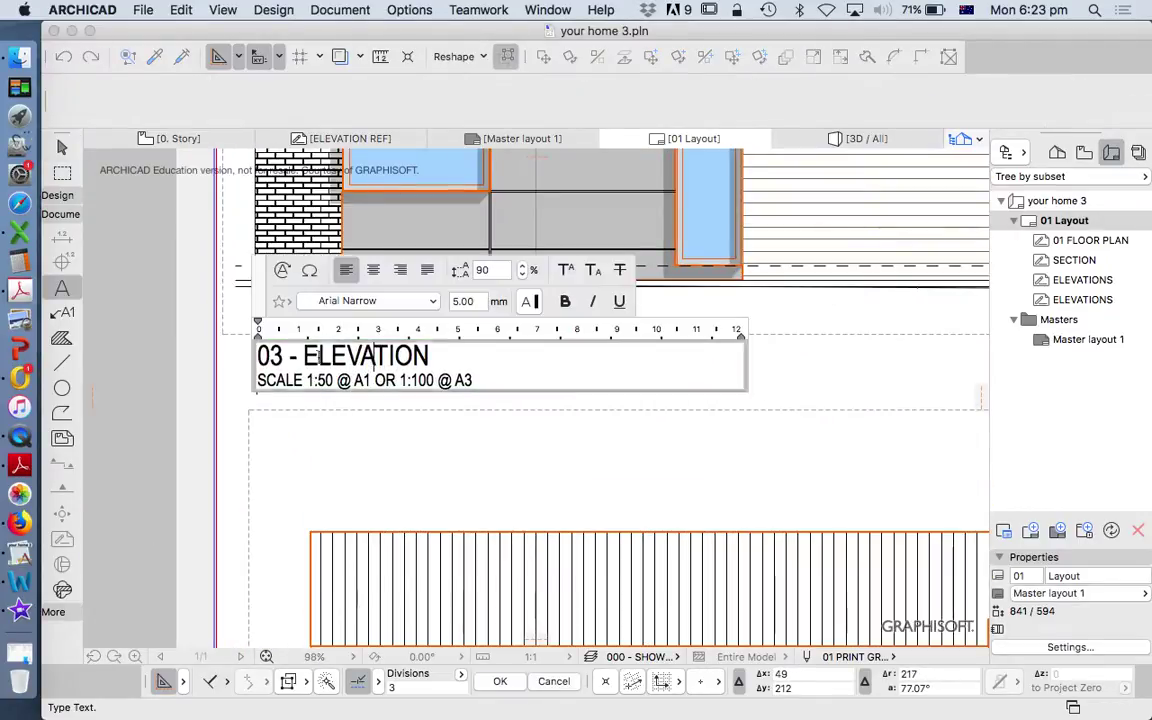
pyautogui.write('W')
pyautogui.press('BackSpace')
pyautogui.write('EAST')
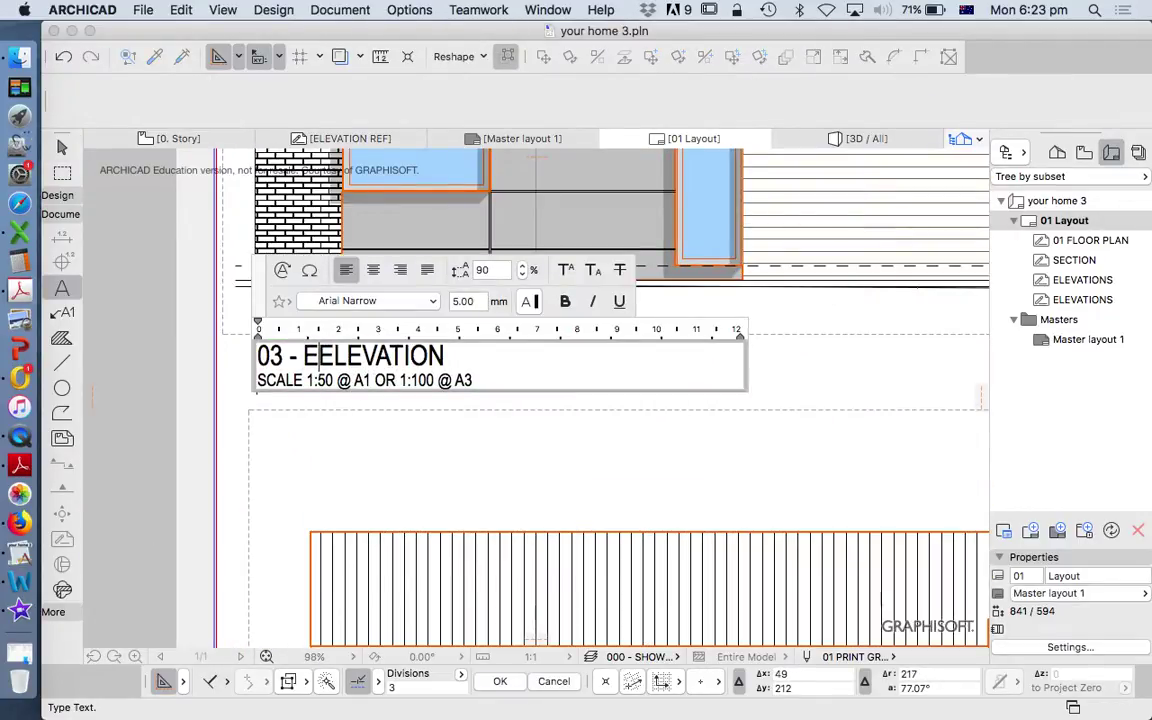
pyautogui.click(380, 463)
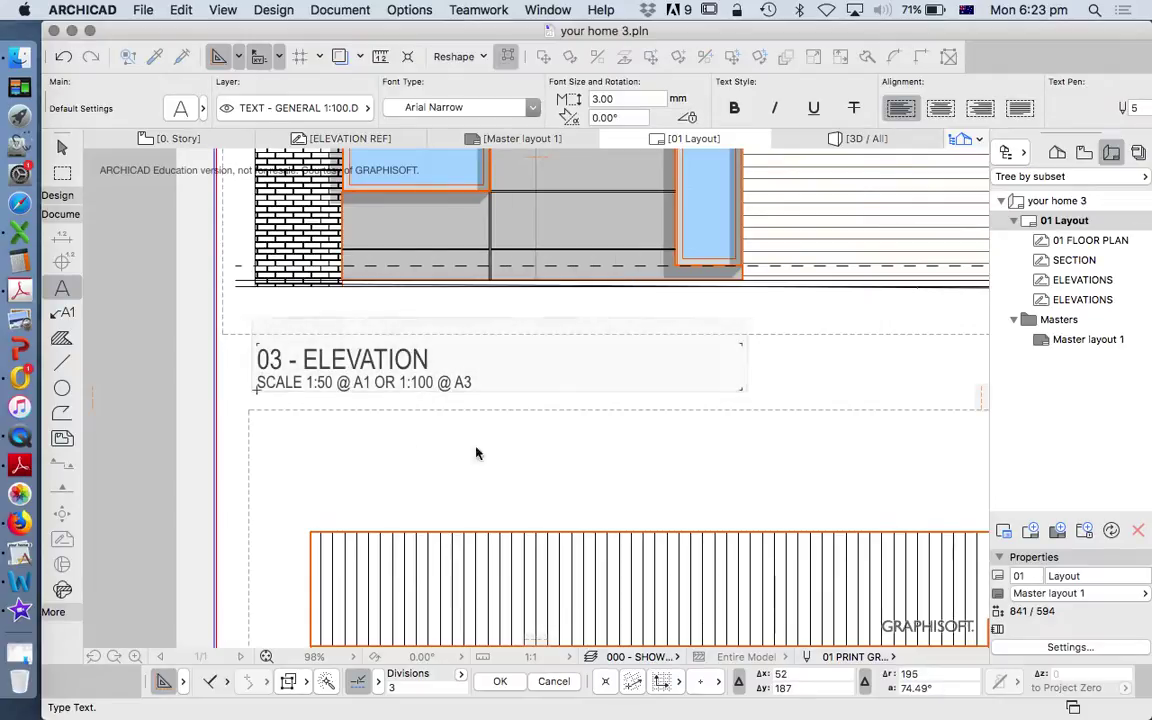
# Change the title under the upper-right elevation to "03 - SOUTH ELEVATION".
pyautogui.scroll(-10, 500, 457)
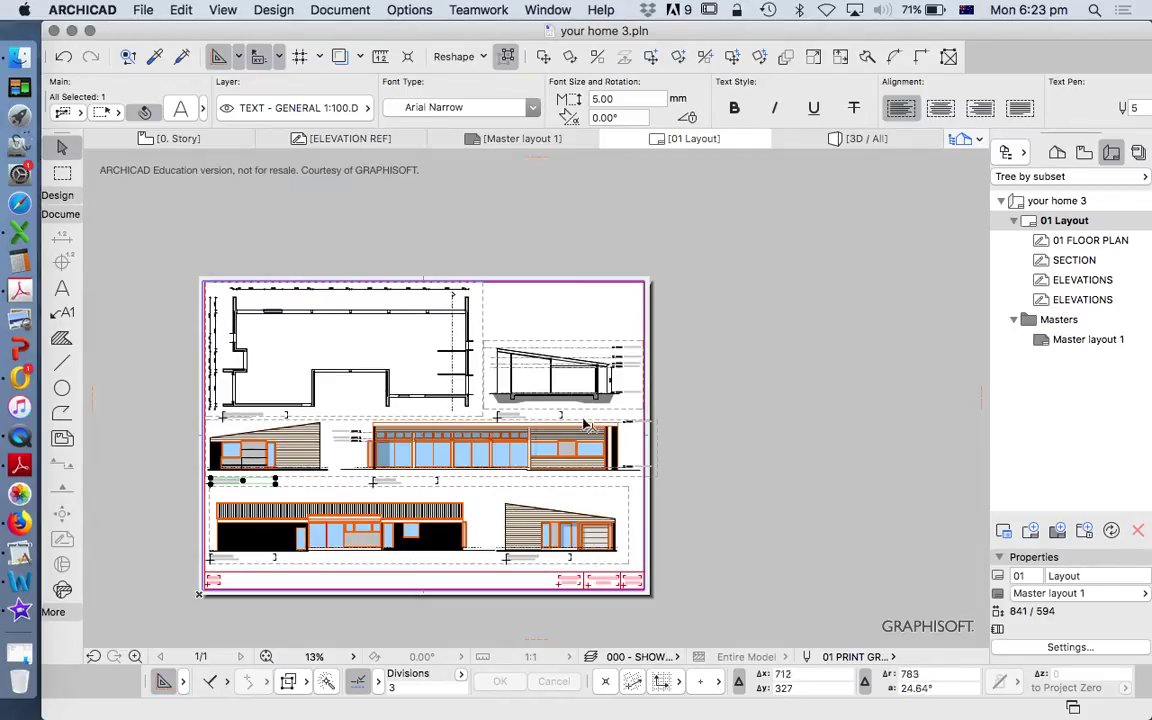
pyautogui.scroll(5, 460, 472)
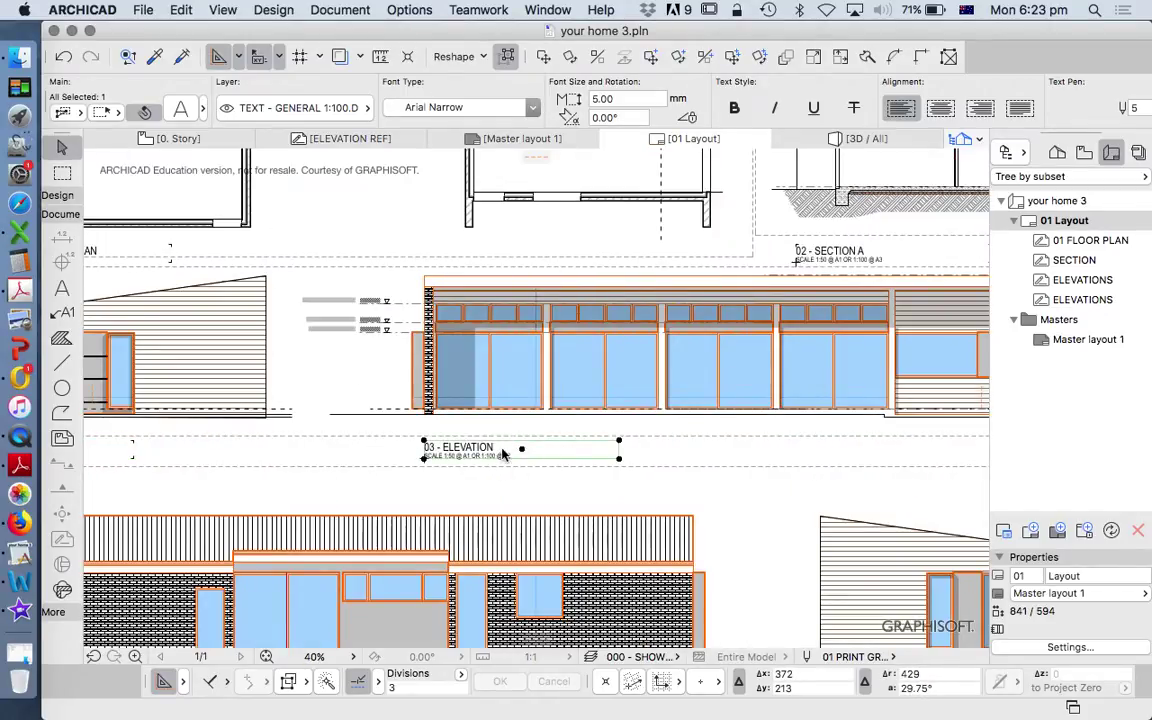
pyautogui.doubleClick(485, 447)
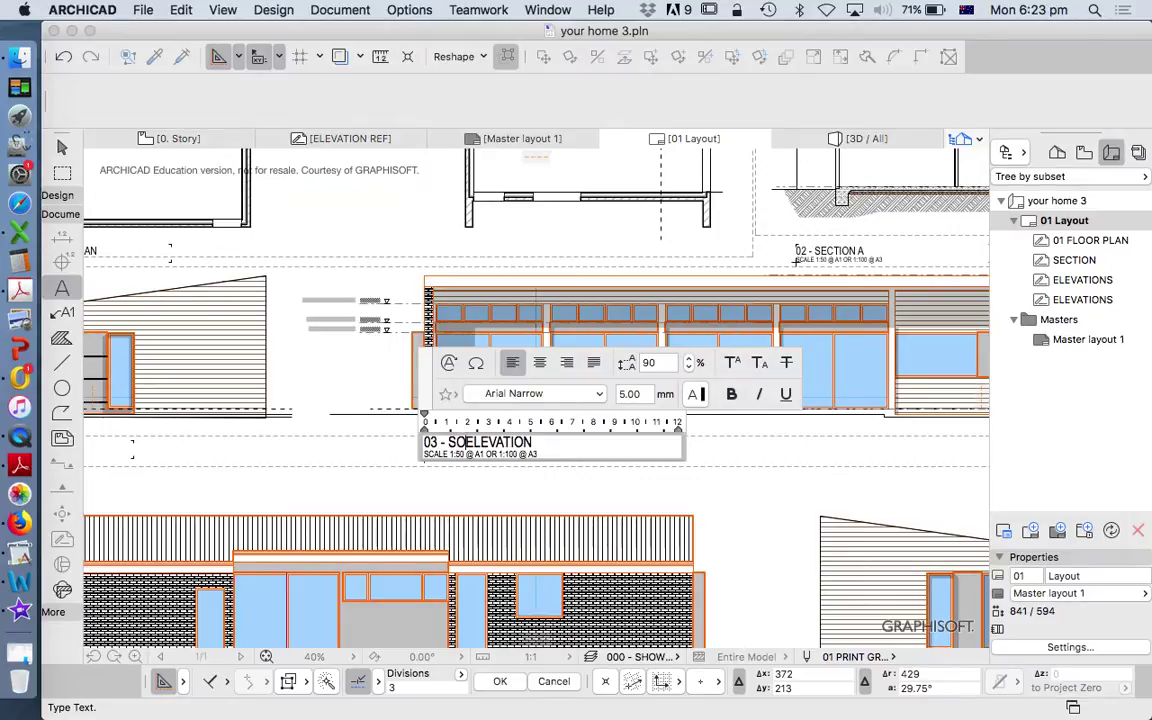
pyautogui.click(612, 303)
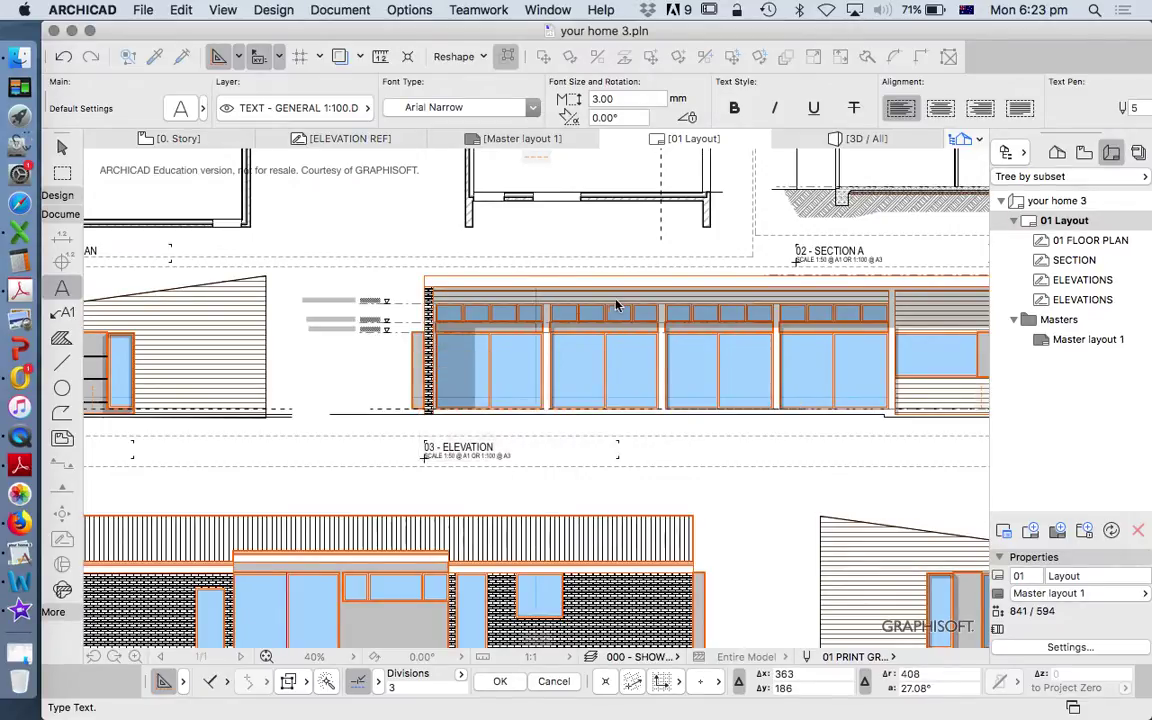
# Change the title under the upper-right elevation to "03 - NORTH ELEVATION".
pyautogui.scroll(-5, 600, 320)
pyautogui.scroll(3, 590, 338)
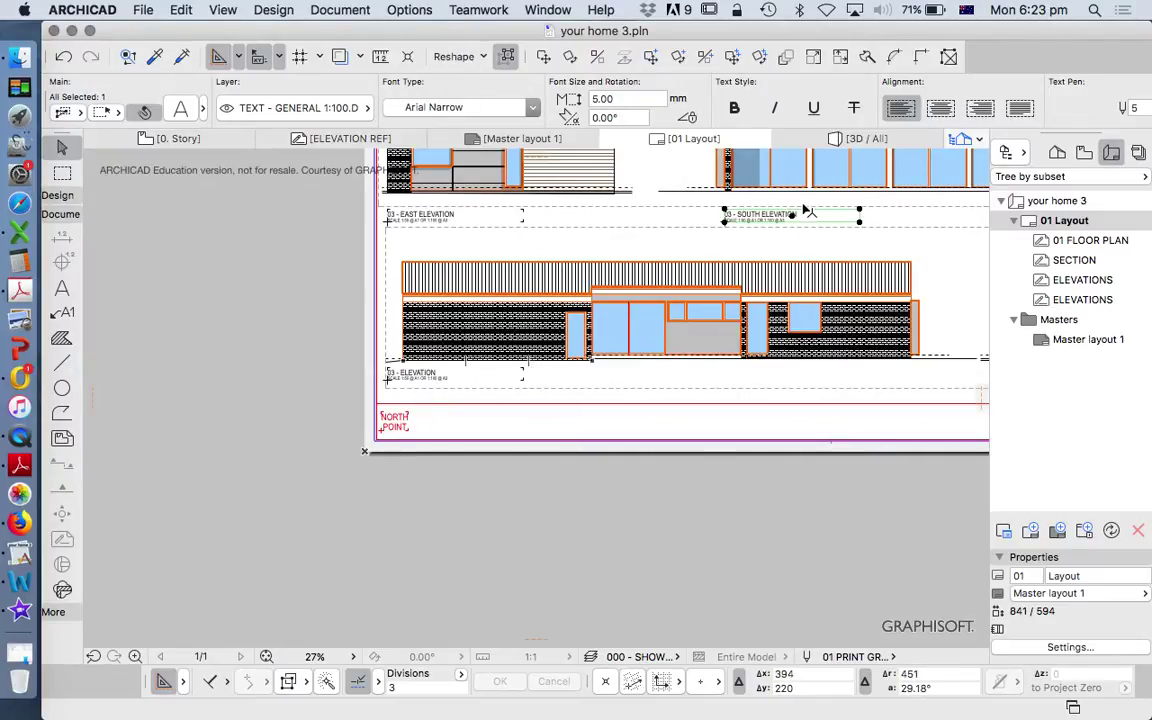
pyautogui.scroll(8, 810, 211)
pyautogui.doubleClick(674, 226)
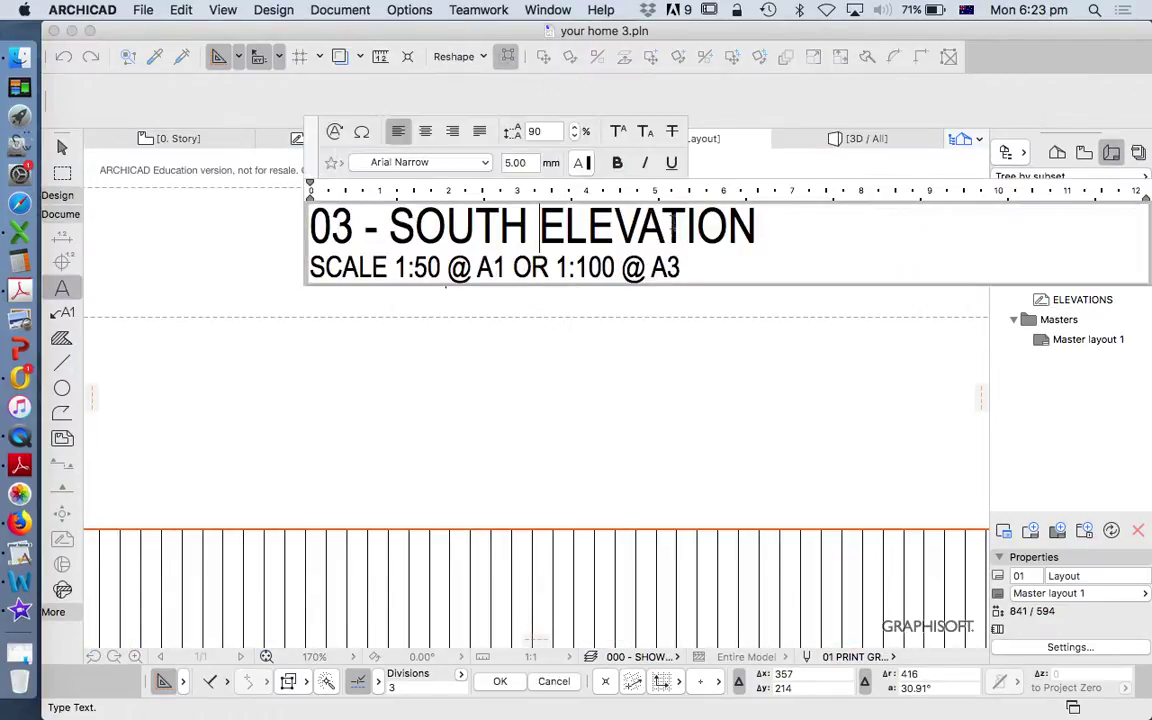
pyautogui.moveTo(527, 226); pyautogui.dragTo(400, 232)
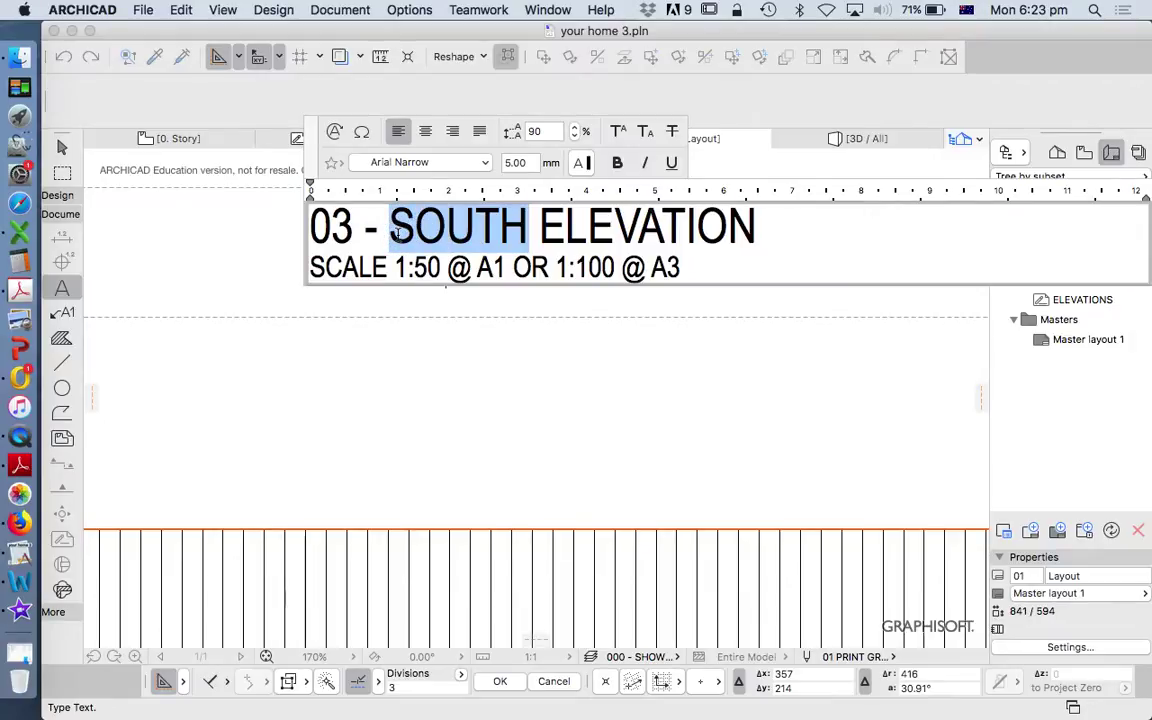
pyautogui.write('NORTH')
pyautogui.click(505, 402)
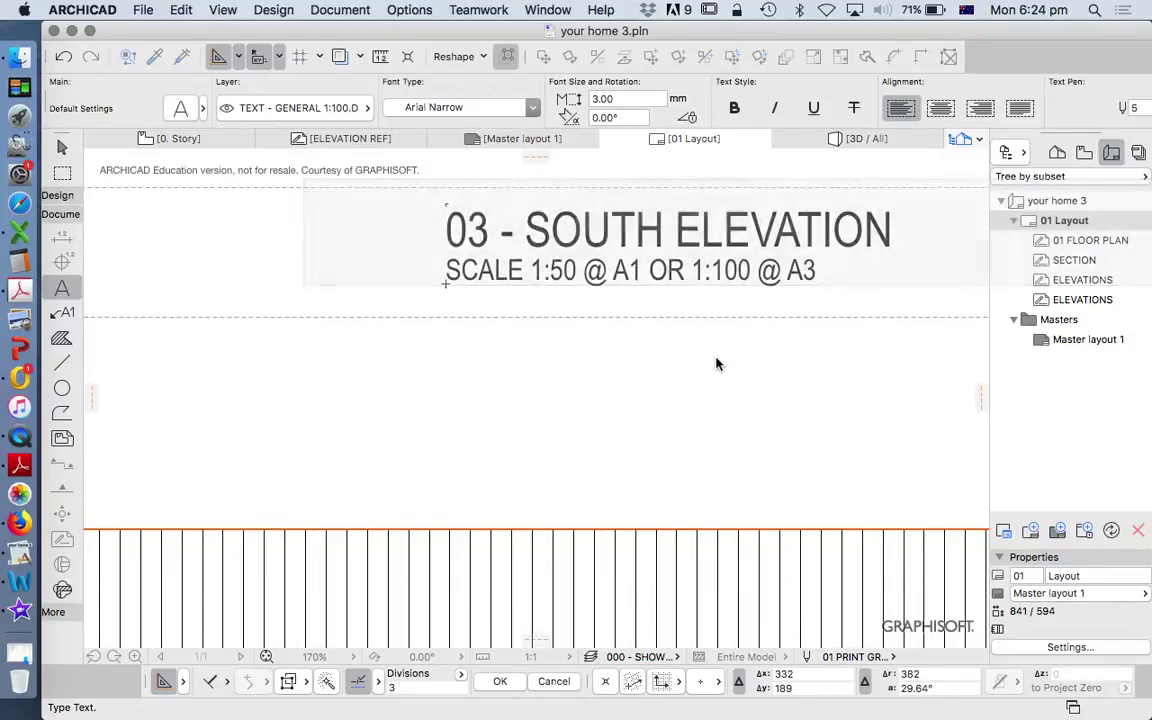
# Change the title under the lower-left elevation to "03 - SOUTH ELEVATION".
pyautogui.scroll(-5, 640, 360)
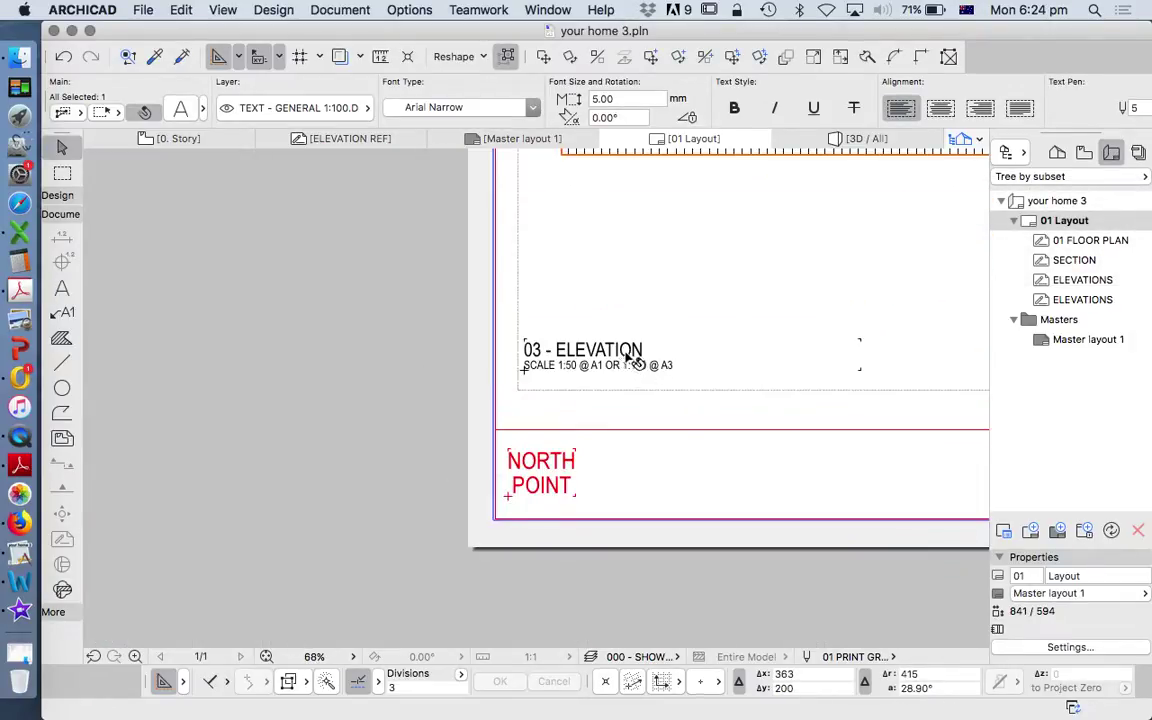
pyautogui.doubleClick(557, 347)
pyautogui.write('SOUTH')
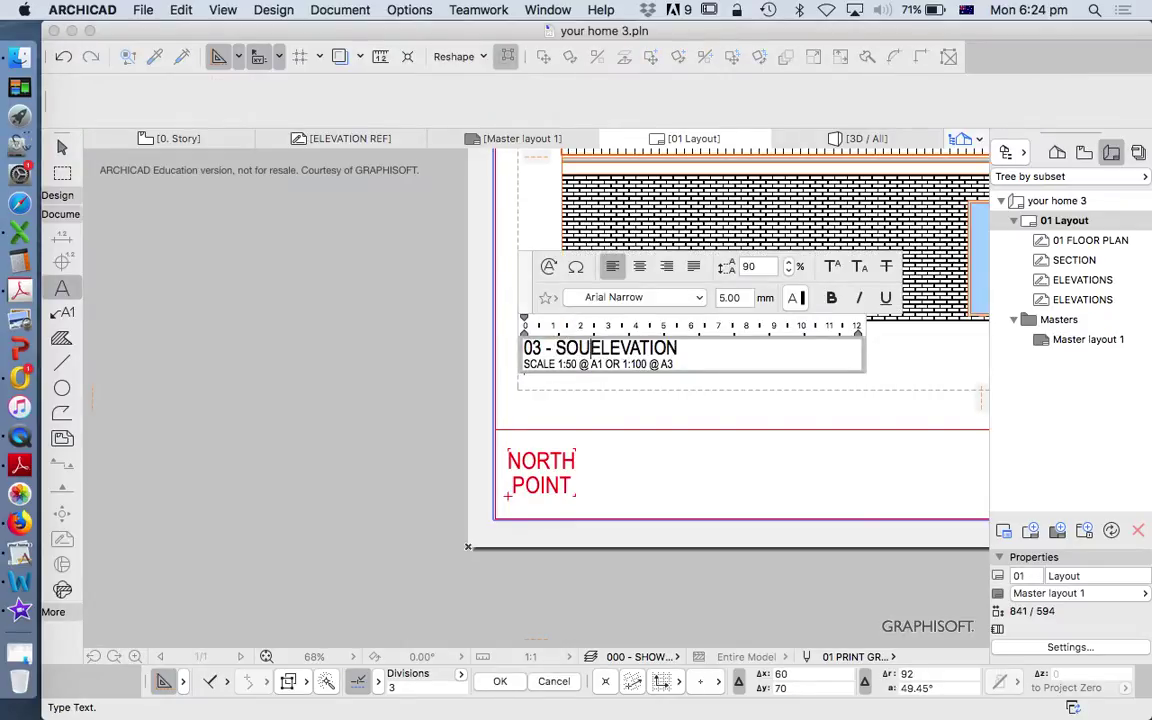
pyautogui.click(250, 380)
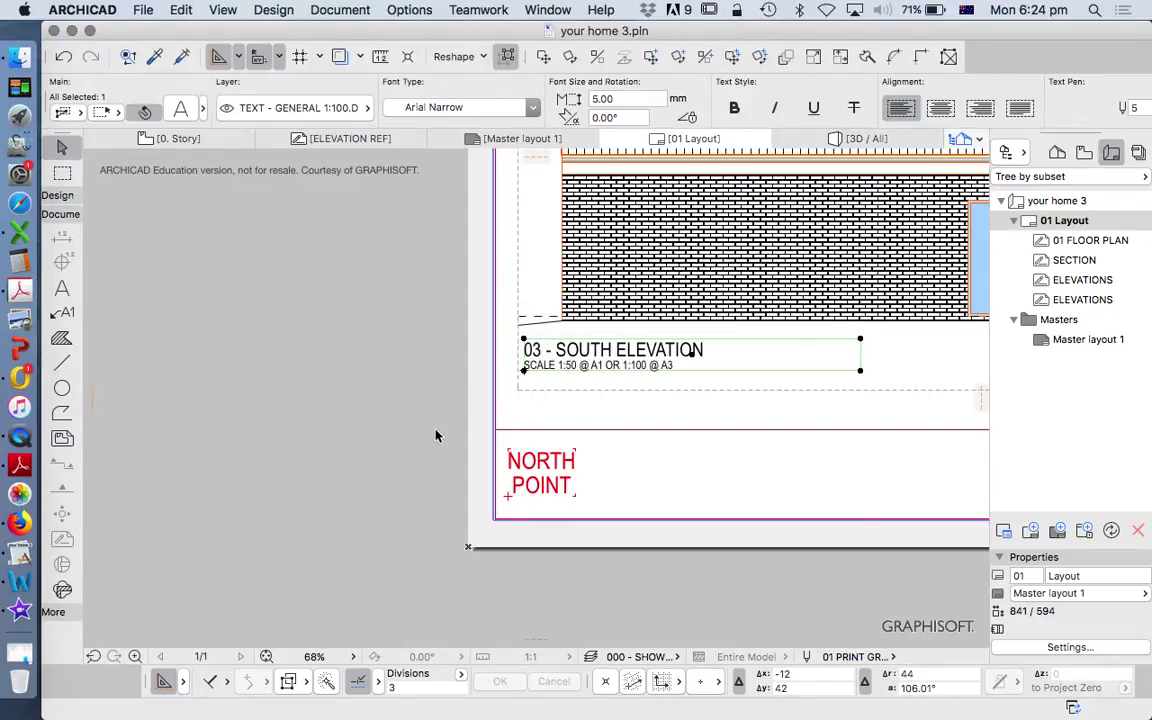
# Check the titles across the layout and change the one under the upper-left elevation to "03 - WEST ELEVATION".
pyautogui.scroll(-5, 392, 385)
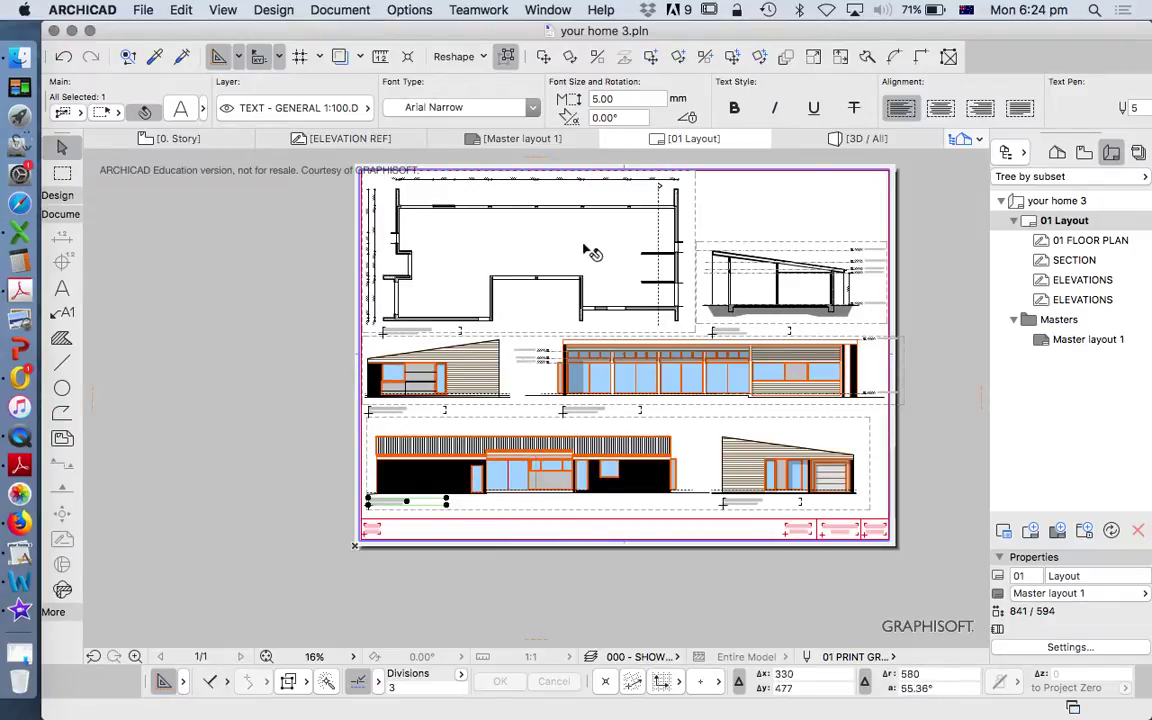
pyautogui.scroll(2, 457, 217)
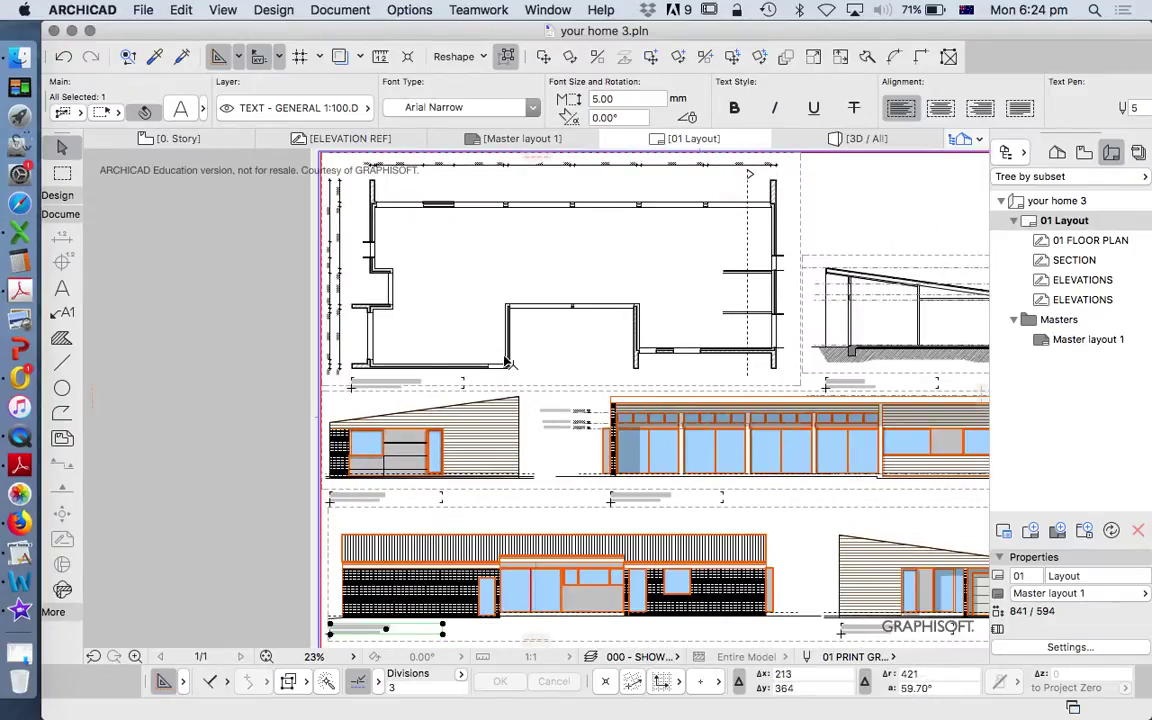
pyautogui.scroll(4, 412, 386)
pyautogui.scroll(3, 400, 385)
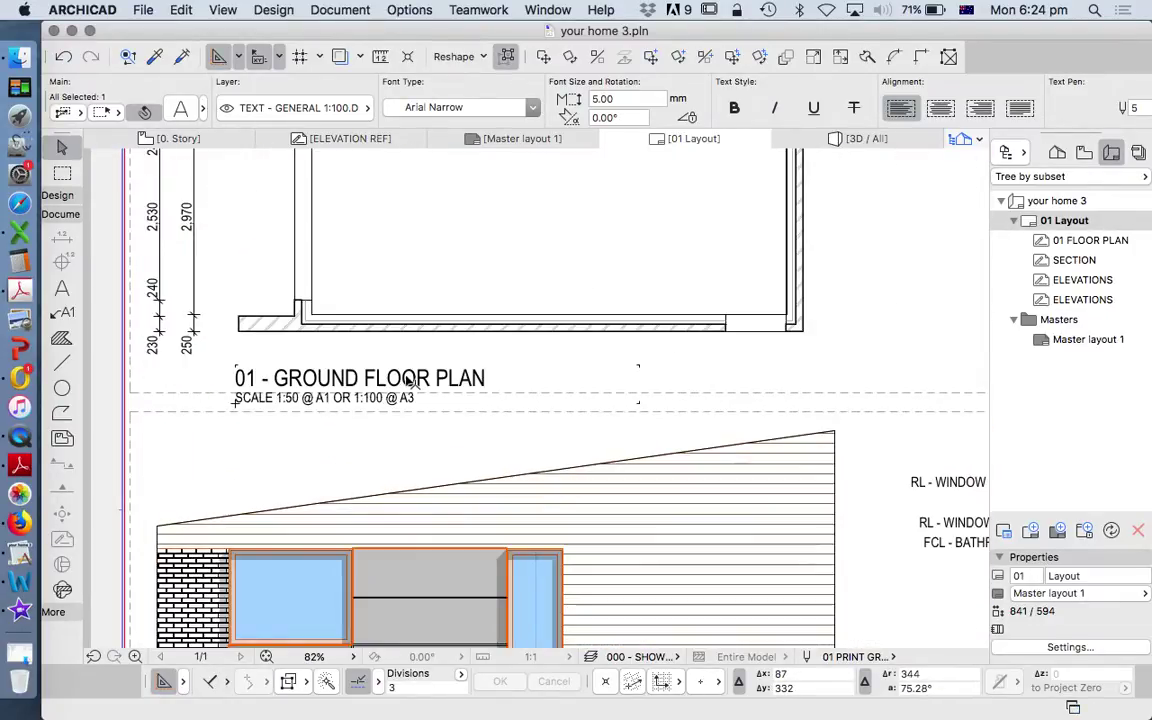
pyautogui.scroll(-10, 420, 385)
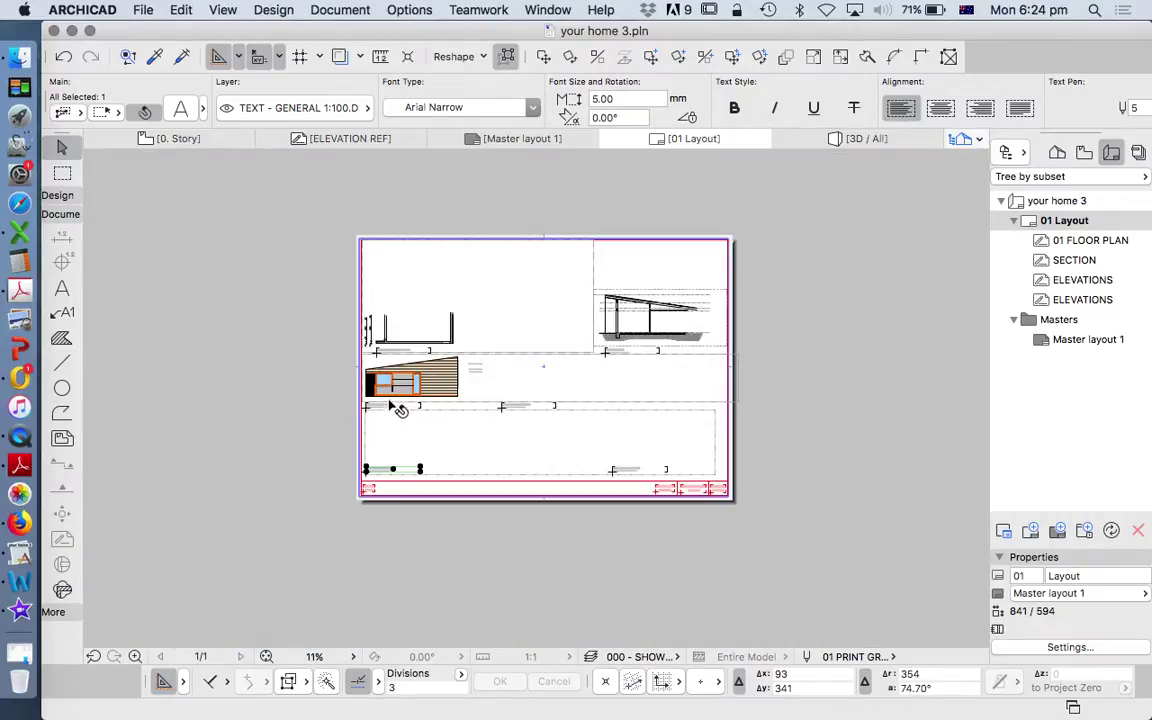
pyautogui.scroll(8, 400, 409)
pyautogui.doubleClick(330, 419)
pyautogui.doubleClick(296, 421)
pyautogui.write('WEST ELEVATION')
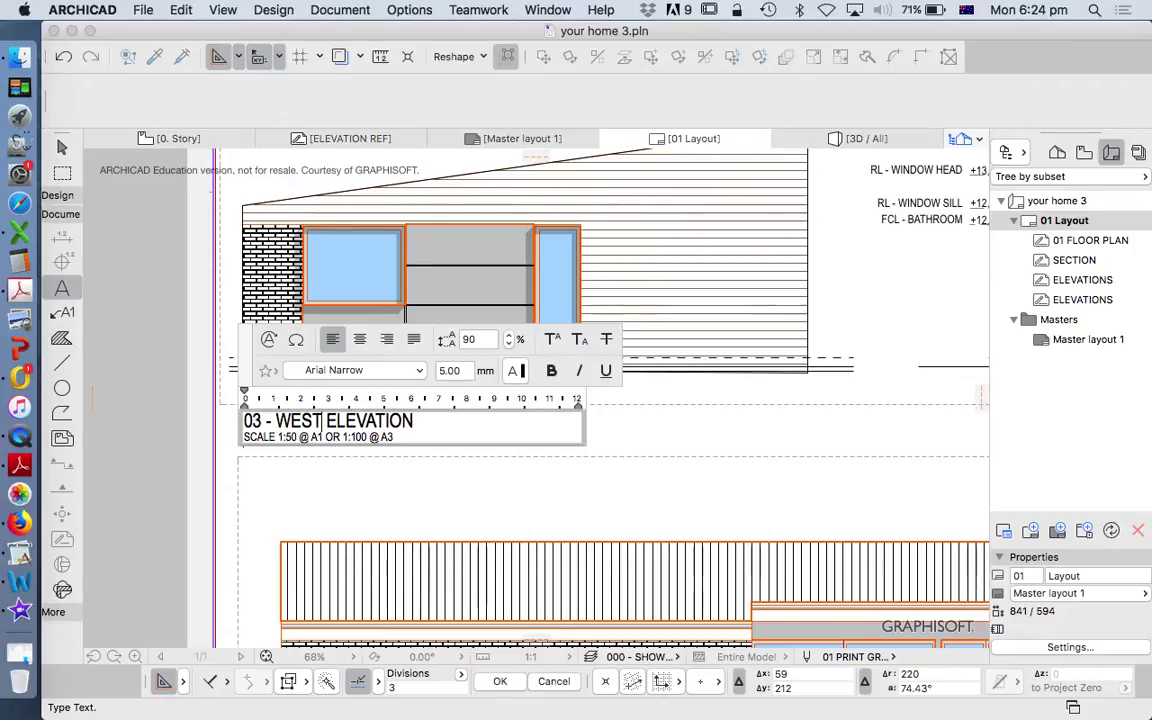
pyautogui.click(492, 481)
# Change the title under the lower-right elevation to "03 - EAST ELEVATION" and deselect it.
pyautogui.scroll(-6, 470, 325)
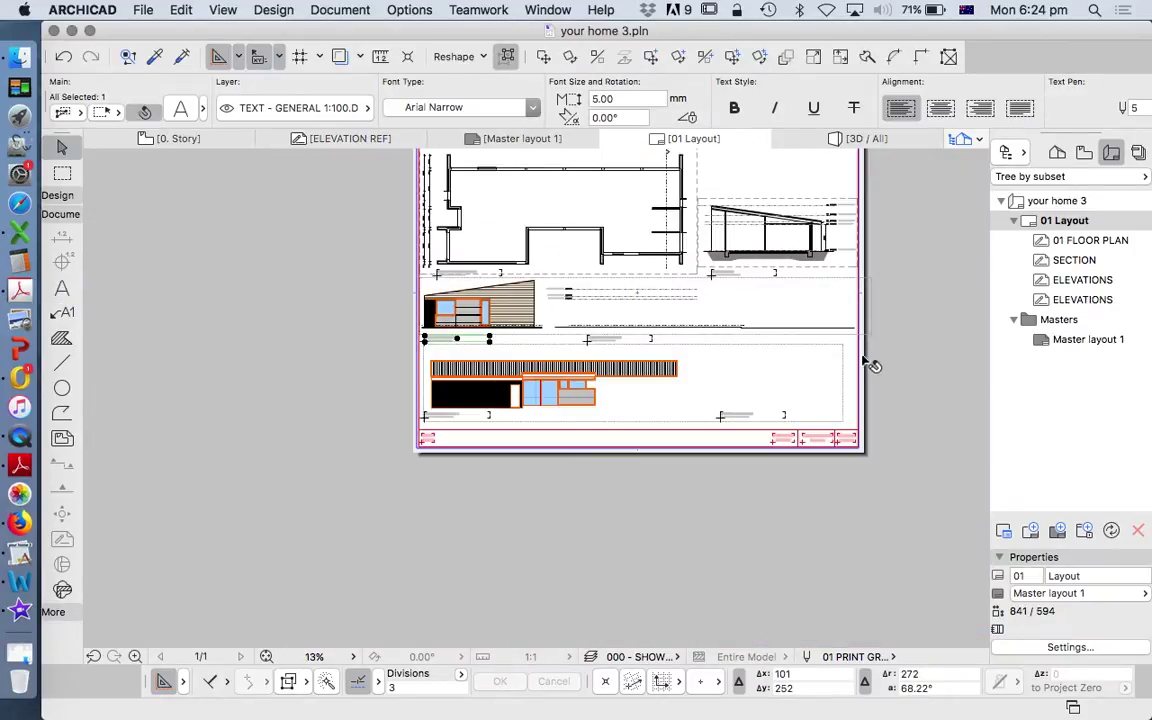
pyautogui.scroll(12, 797, 400)
pyautogui.doubleClick(611, 416)
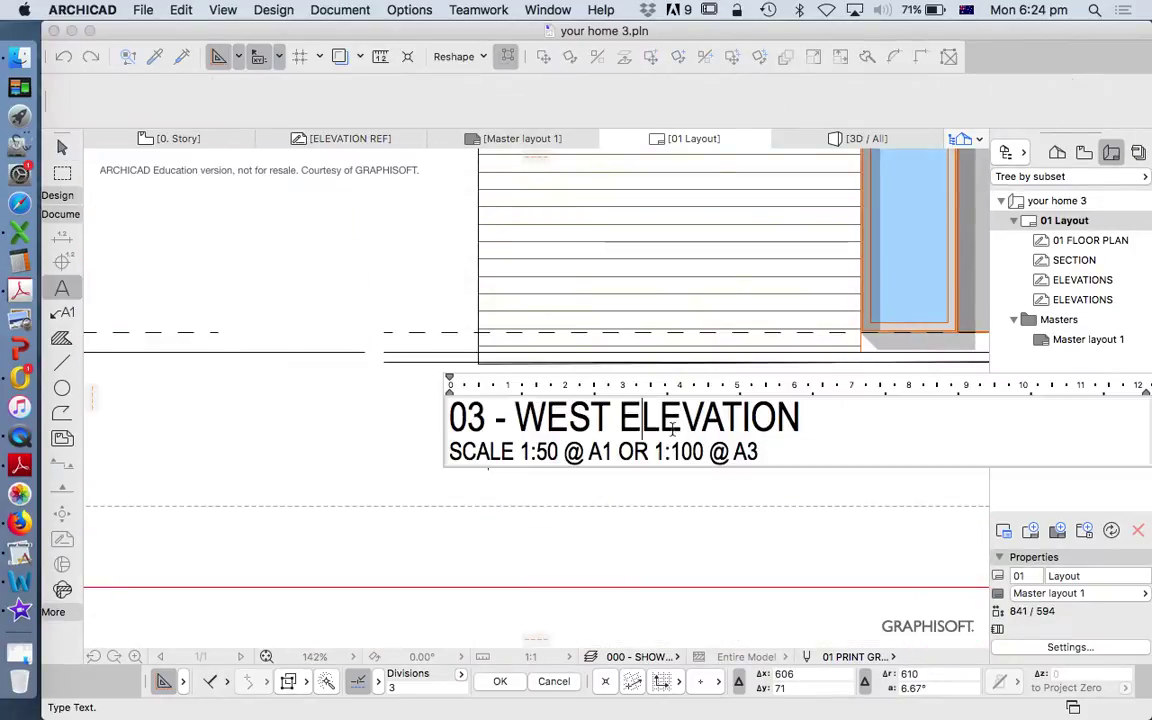
pyautogui.moveTo(611, 416); pyautogui.dragTo(515, 417)
pyautogui.write('EAST')
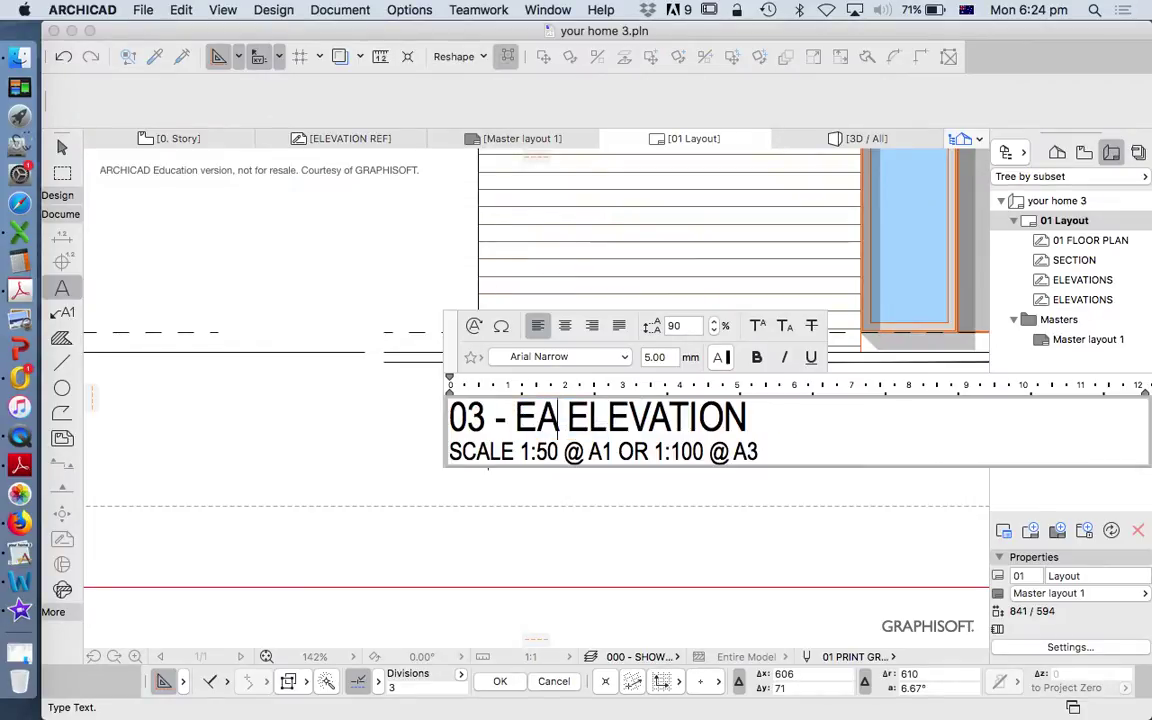
pyautogui.click(525, 552)
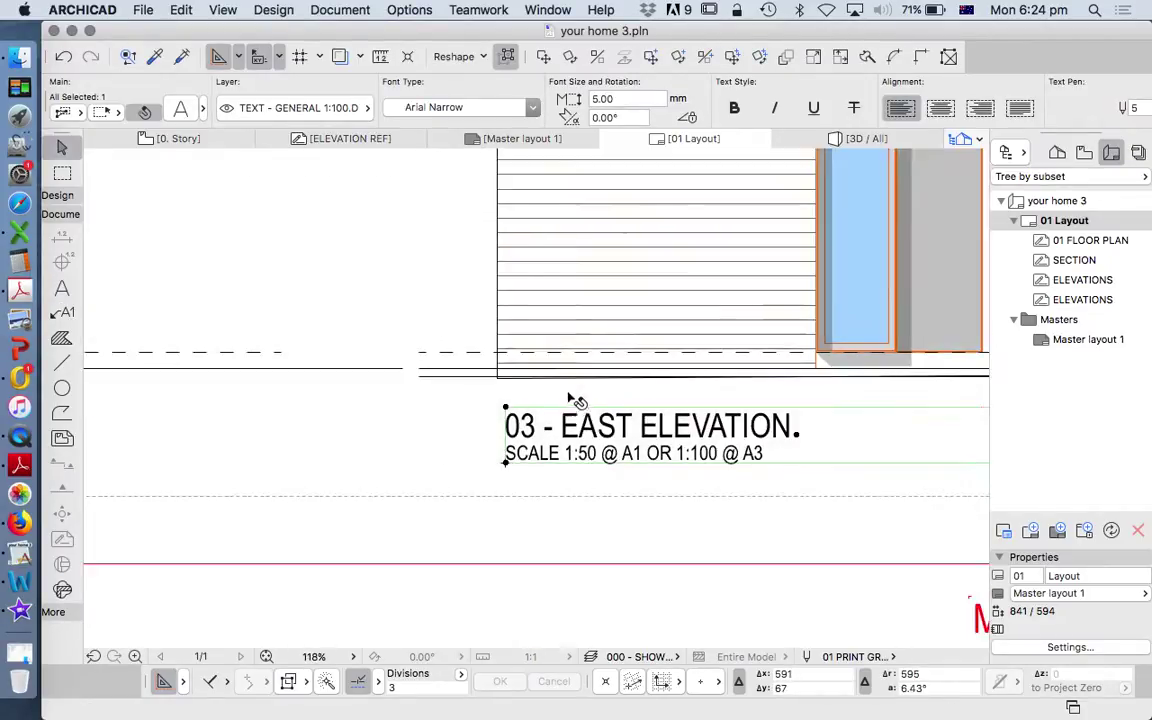
pyautogui.scroll(-12, 580, 405)
pyautogui.scroll(2, 660, 366)
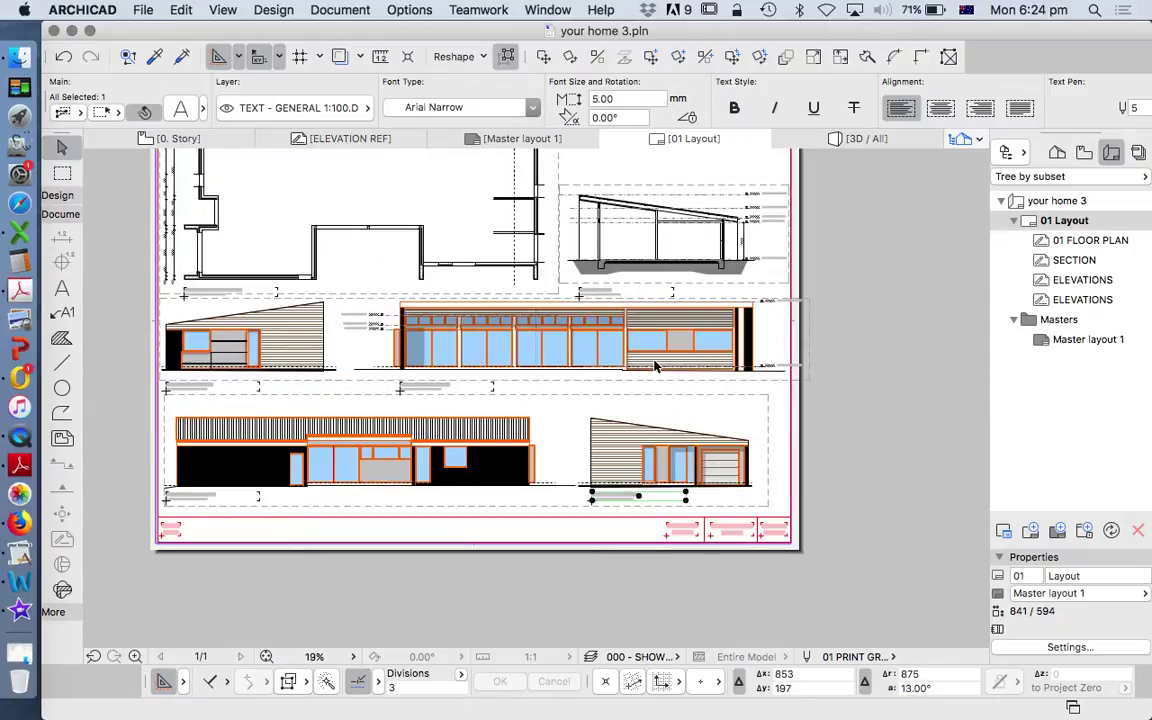
pyautogui.click(780, 428)
# Check where the upper elevations drawing extends beyond the border and open its source view.
pyautogui.scroll(-3, 780, 428)
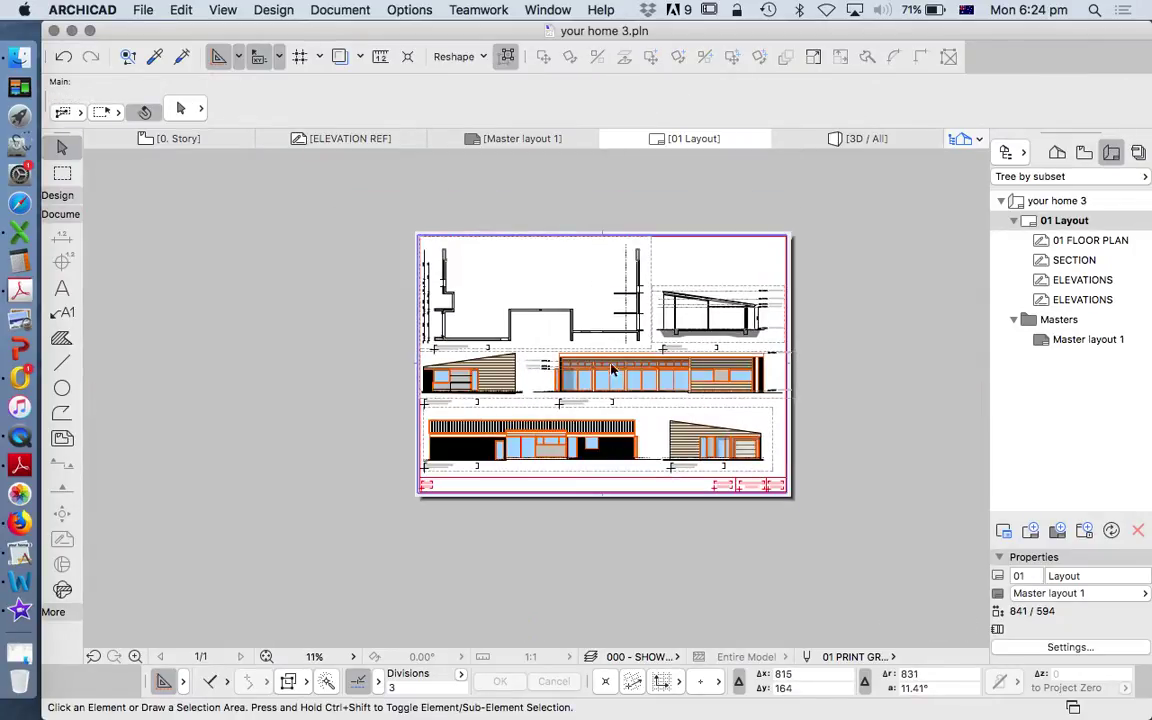
pyautogui.scroll(2, 604, 321)
pyautogui.click(772, 430)
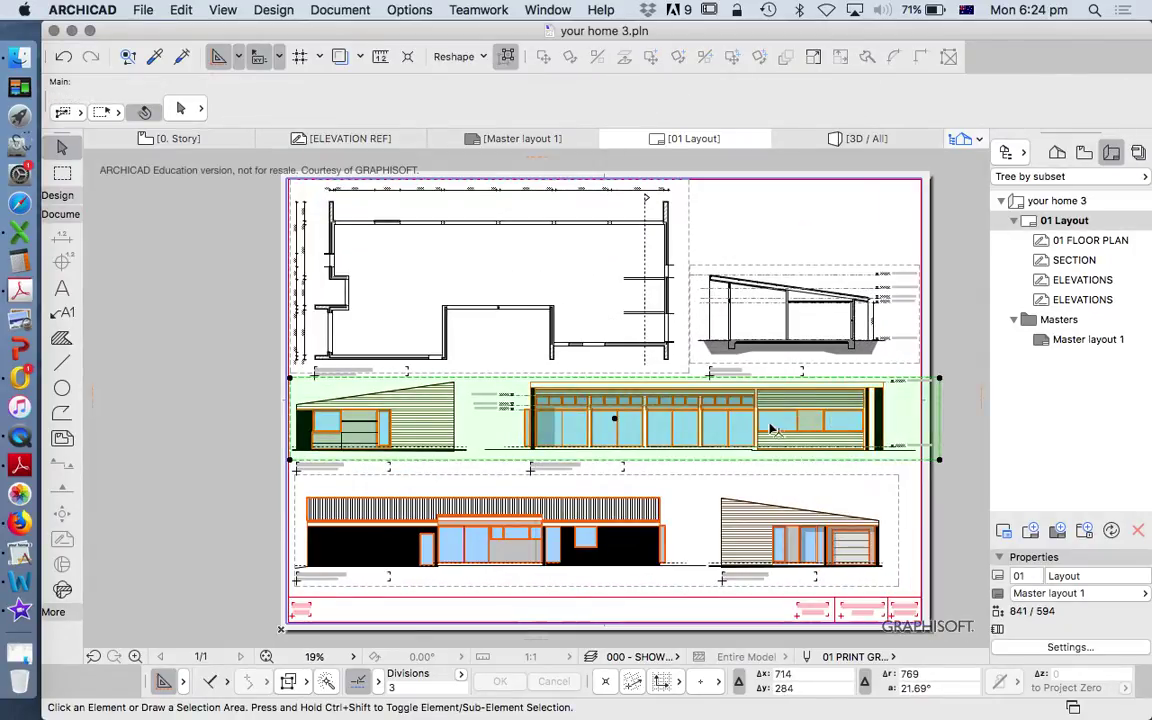
pyautogui.scroll(4, 938, 373)
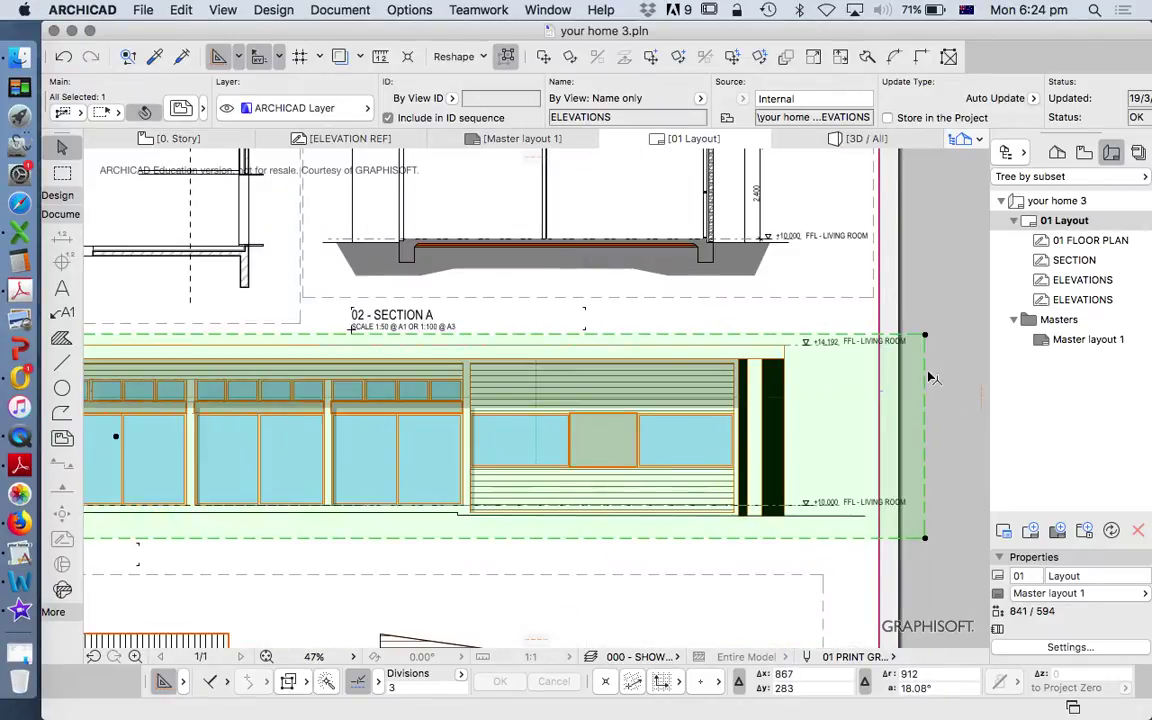
pyautogui.scroll(-4, 940, 372)
pyautogui.scroll(4, 480, 365)
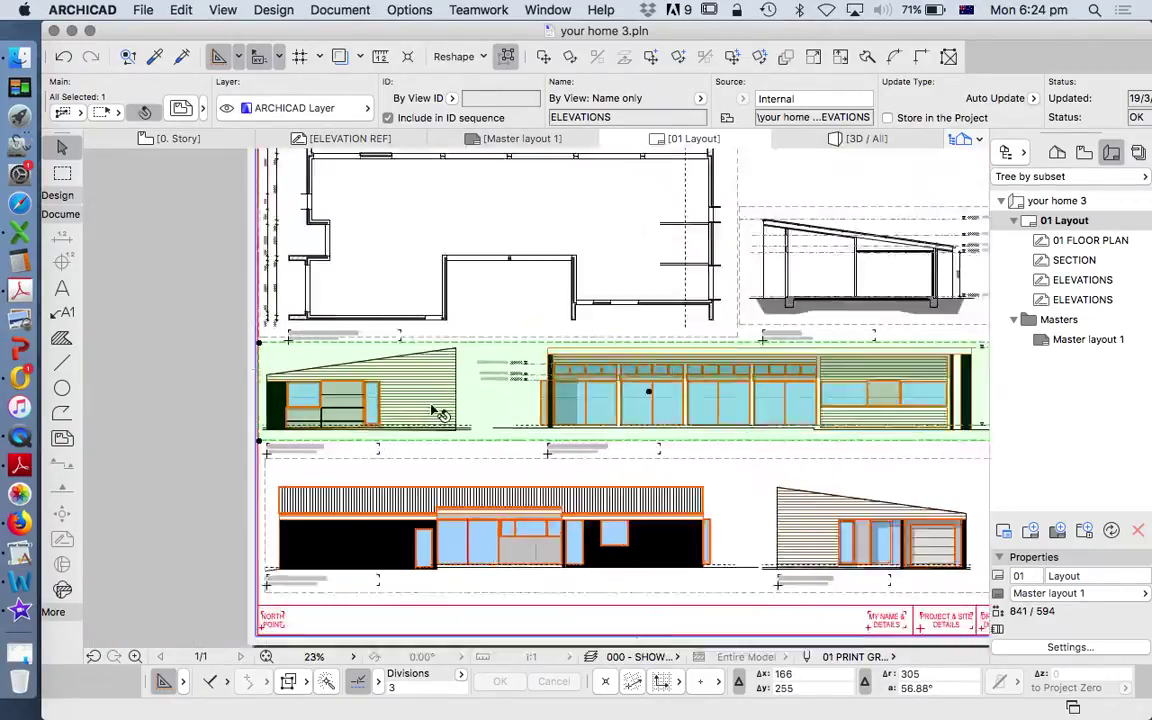
pyautogui.scroll(-6, 490, 364)
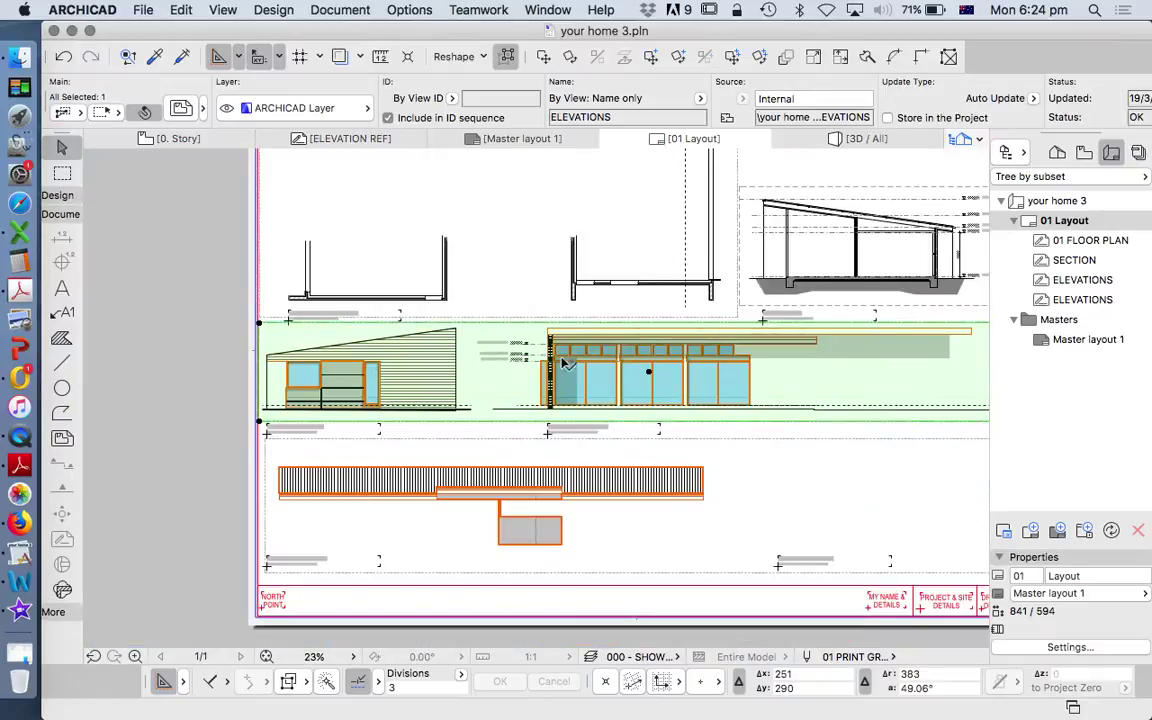
pyautogui.scroll(7, 664, 373)
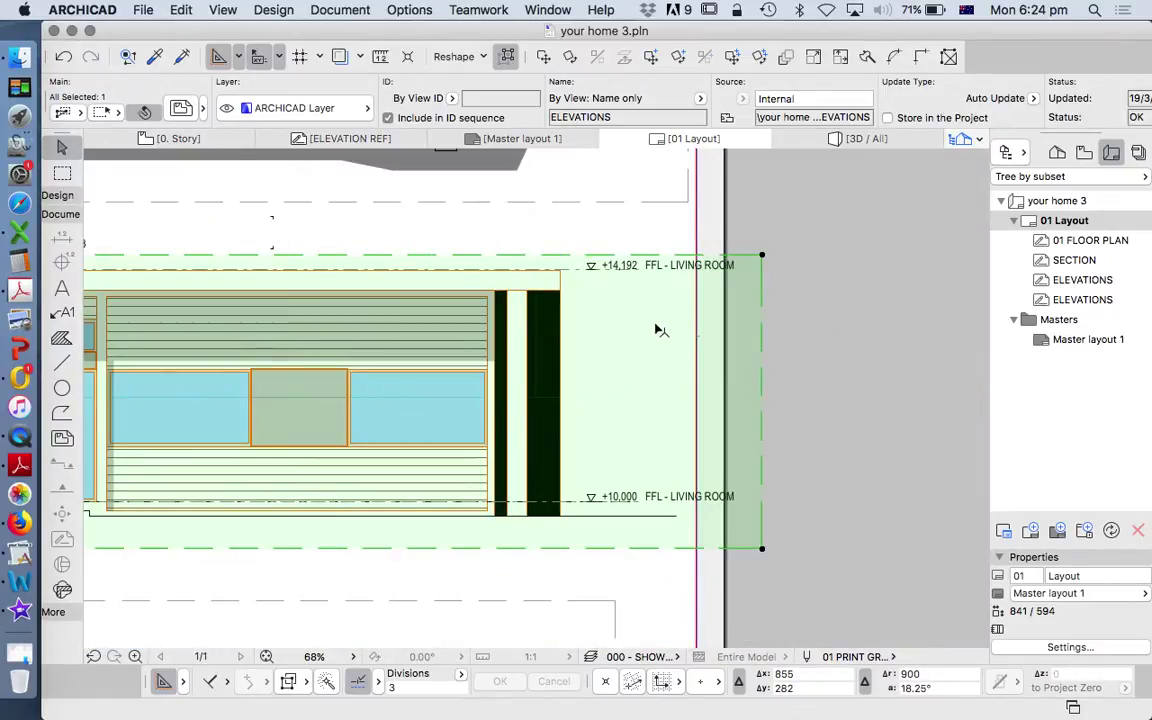
pyautogui.scroll(-3, 643, 303)
pyautogui.rightClick(803, 305)
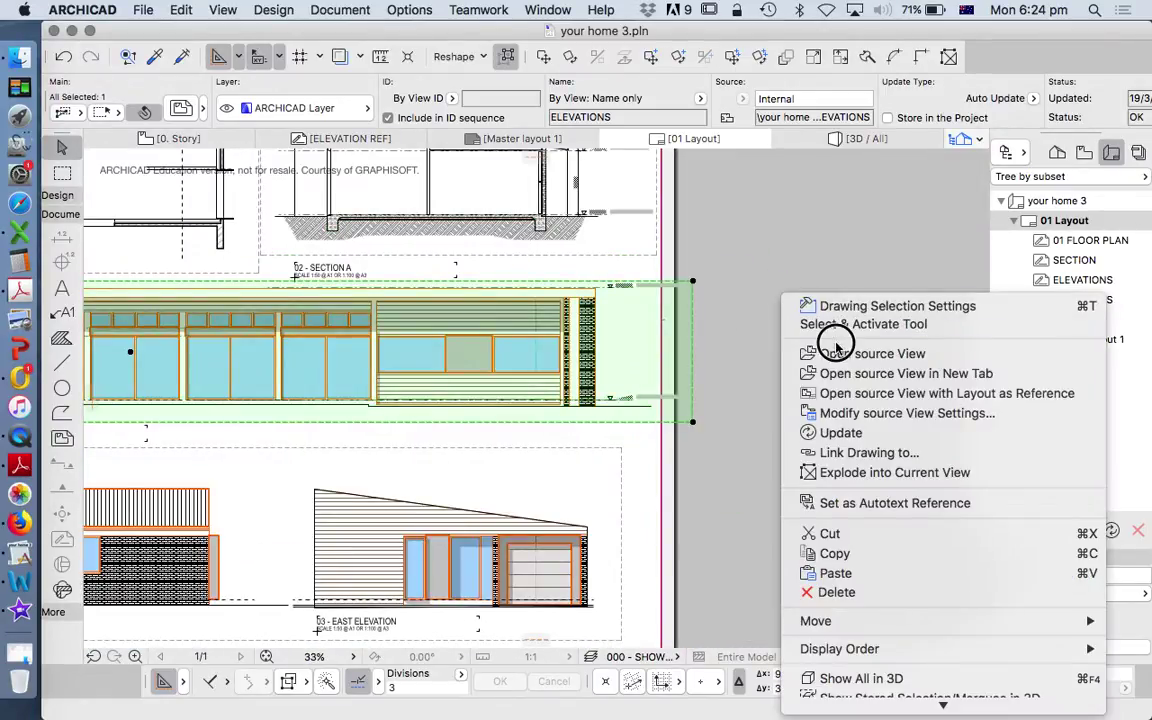
pyautogui.click(836, 352)
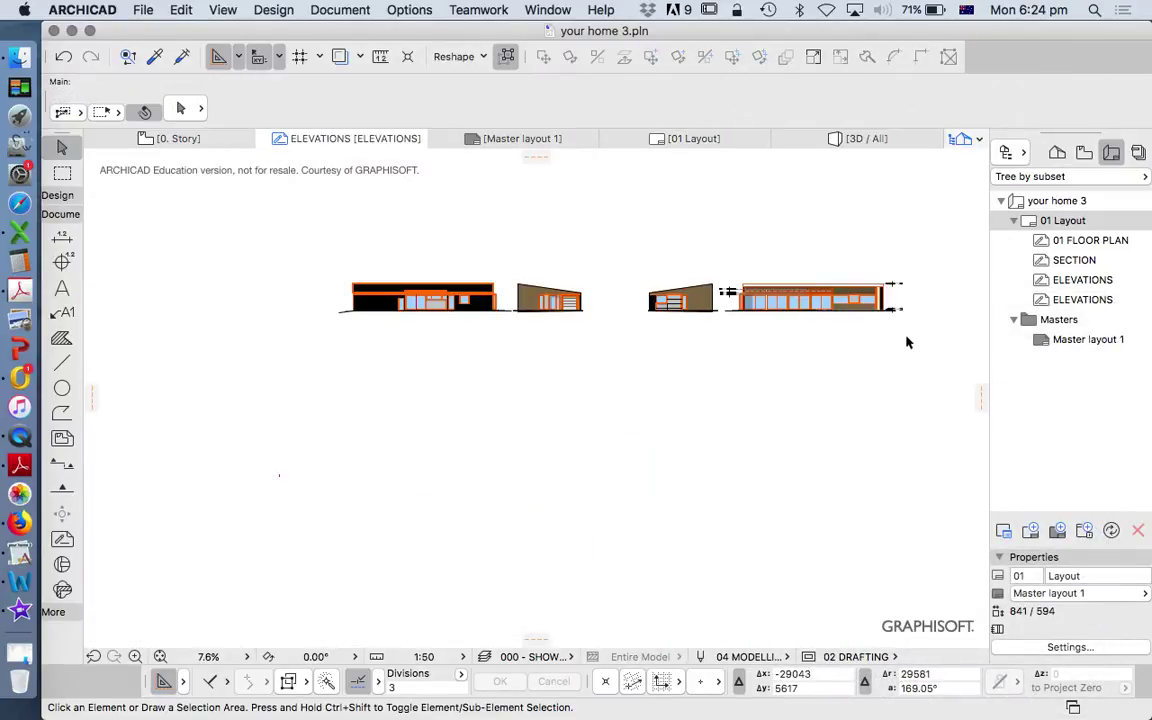
# Select the +14,192 and +10,000 level markers at the north elevation's right end and mirror them about a vertical axis to its left side.
pyautogui.scroll(8, 906, 343)
pyautogui.scroll(-3, 892, 432)
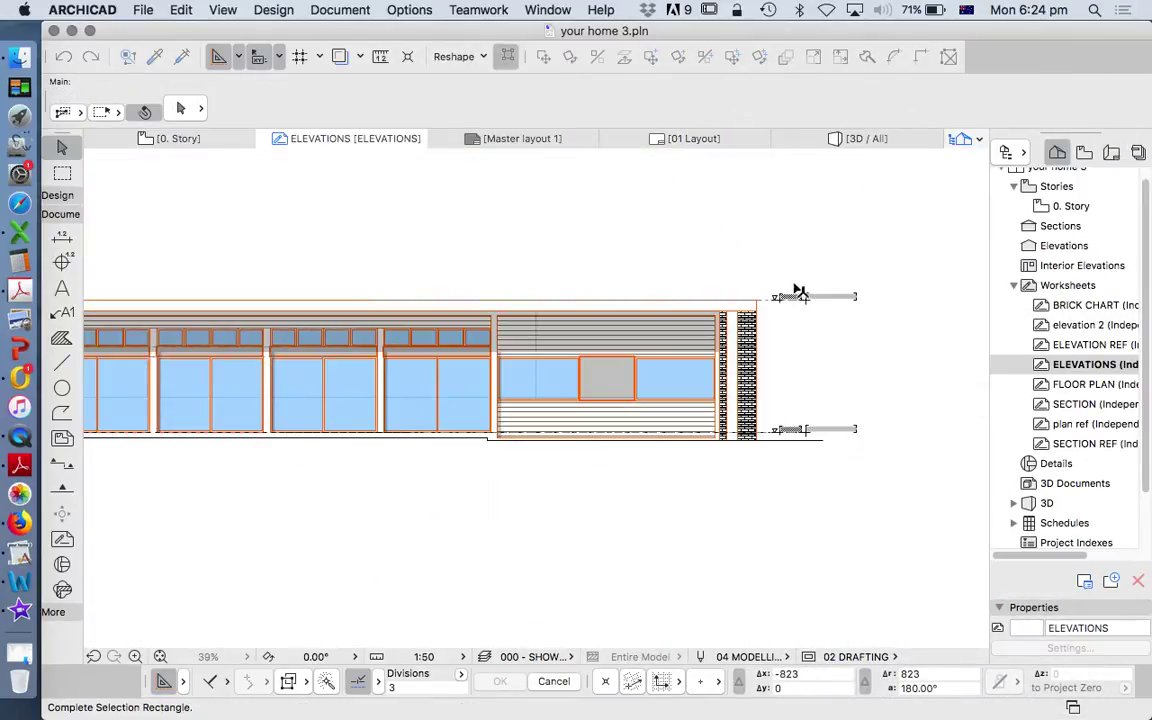
pyautogui.click(767, 273)
pyautogui.scroll(-3, 792, 298)
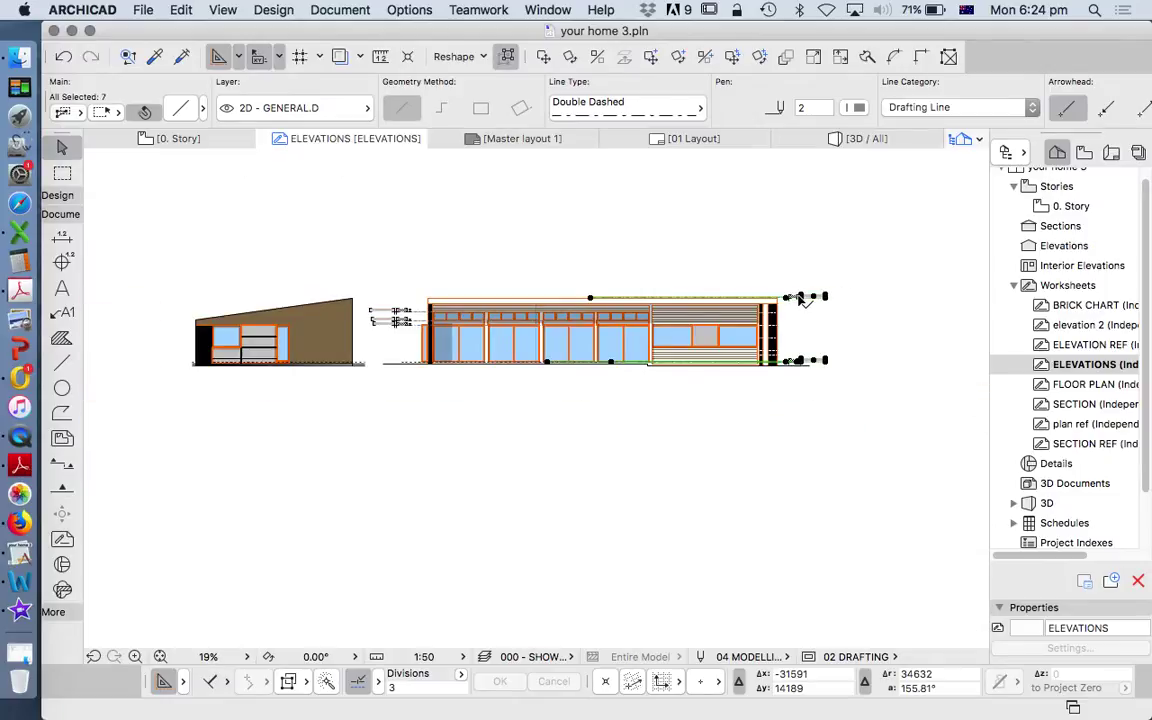
pyautogui.click(599, 58)
pyautogui.click(576, 246)
pyautogui.click(576, 437)
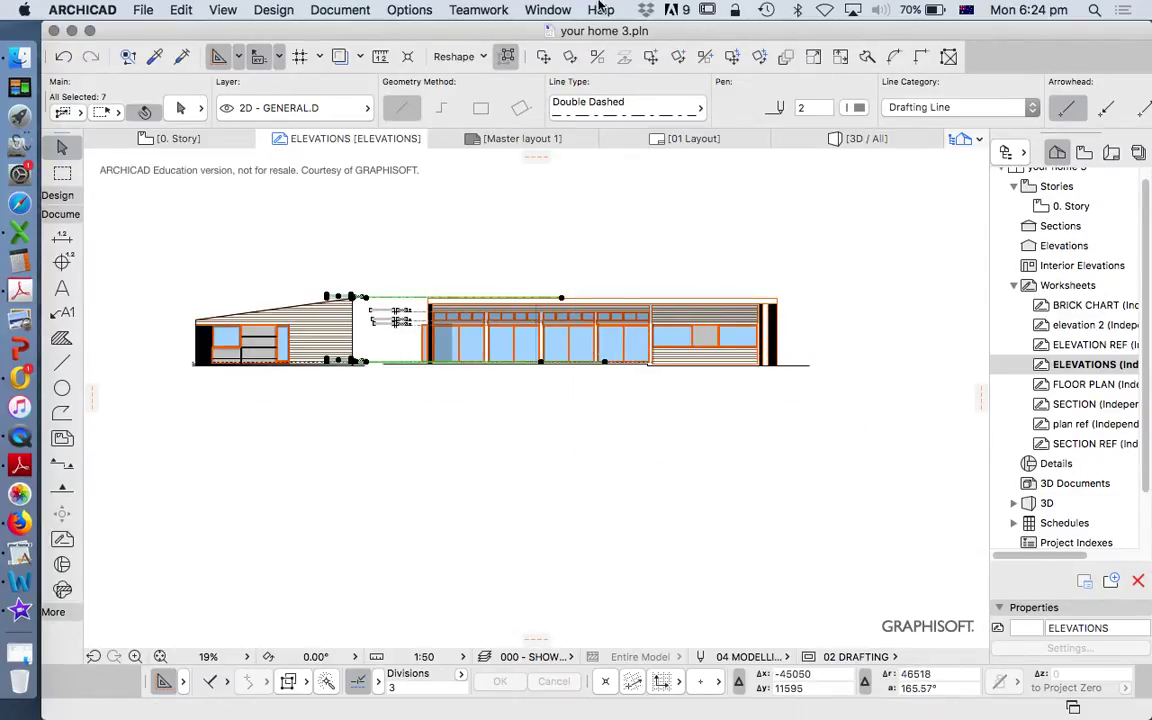
# Move the mirrored level markers beside the north elevation's left end, aligned vertically with the window head and sill markers.
pyautogui.click(550, 55)
pyautogui.click(382, 279)
pyautogui.click(443, 283)
pyautogui.scroll(2, 415, 320)
pyautogui.scroll(7, 406, 304)
pyautogui.click(543, 57)
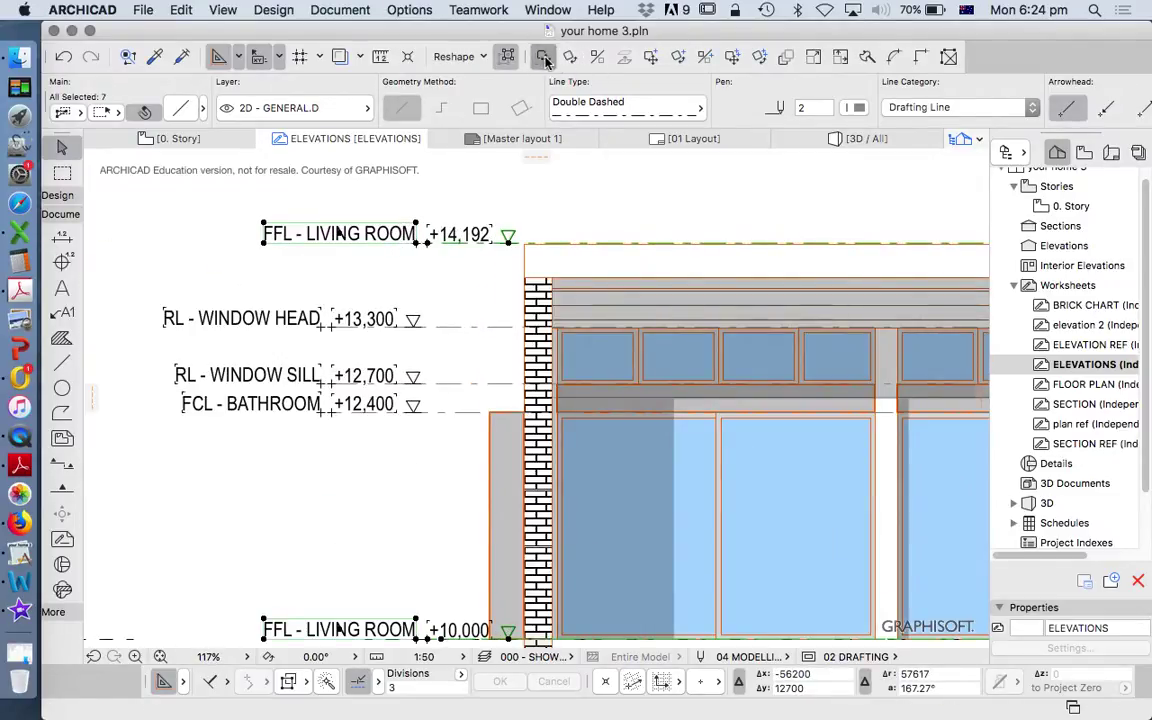
pyautogui.click(509, 245)
pyautogui.click(413, 328)
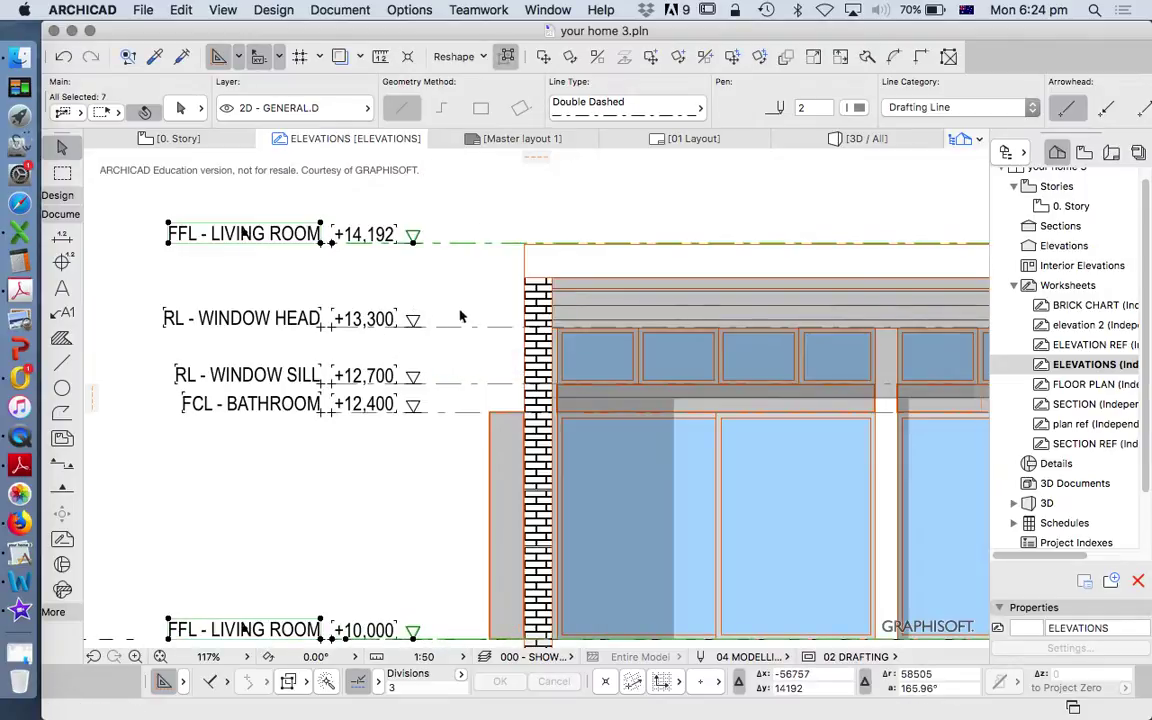
pyautogui.scroll(-3, 467, 250)
pyautogui.press('Escape')
# Return to the 01 Layout and offset the right edge of the upper elevations drawing's frame inward to fit within the border.
pyautogui.scroll(-3, 487, 265)
pyautogui.click(1113, 155)
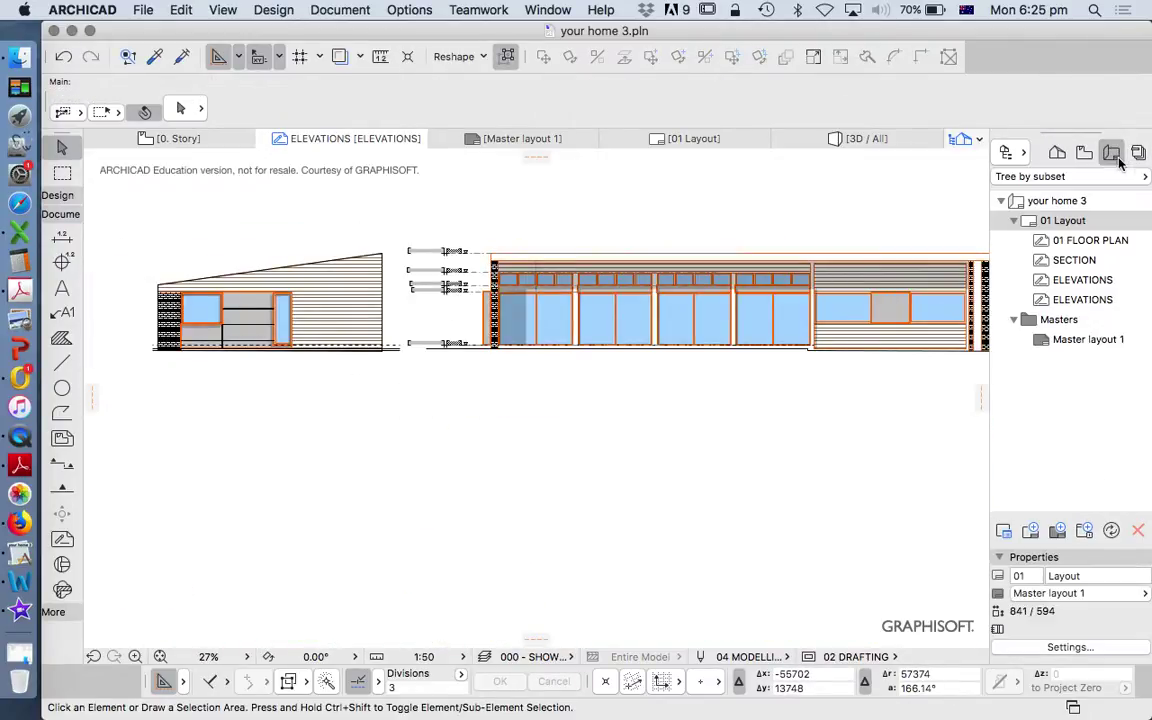
pyautogui.doubleClick(1062, 220)
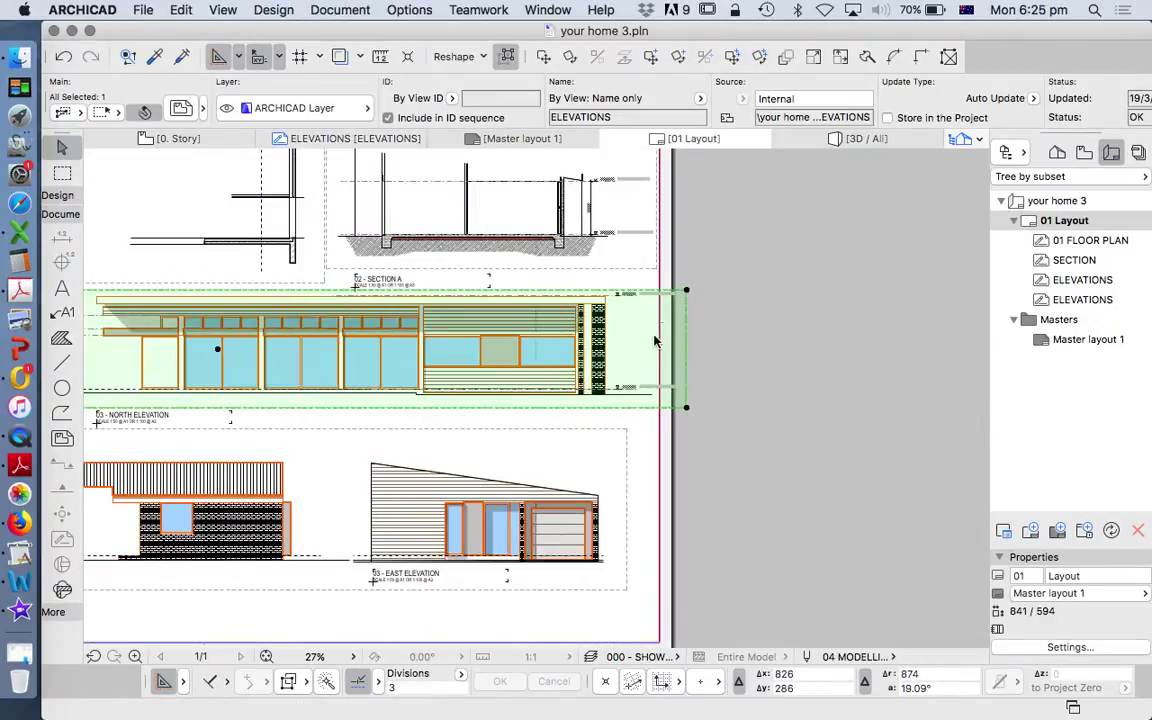
pyautogui.click(686, 318)
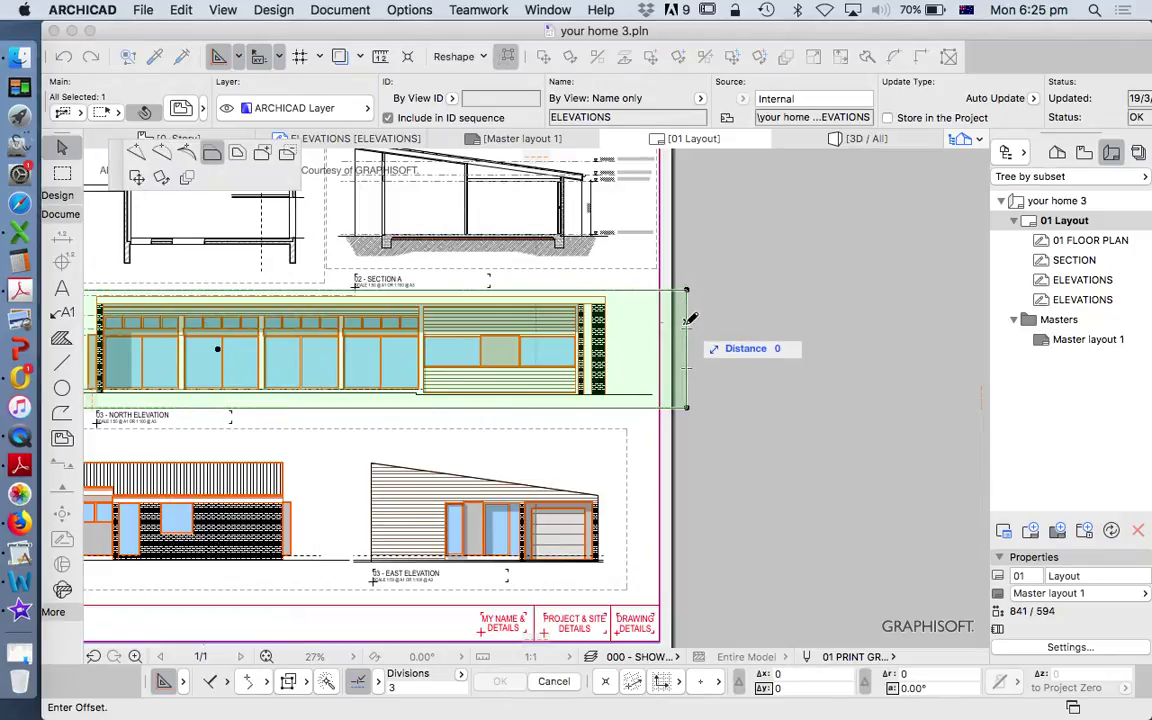
pyautogui.click(639, 323)
pyautogui.click(699, 332)
pyautogui.scroll(-6, 700, 396)
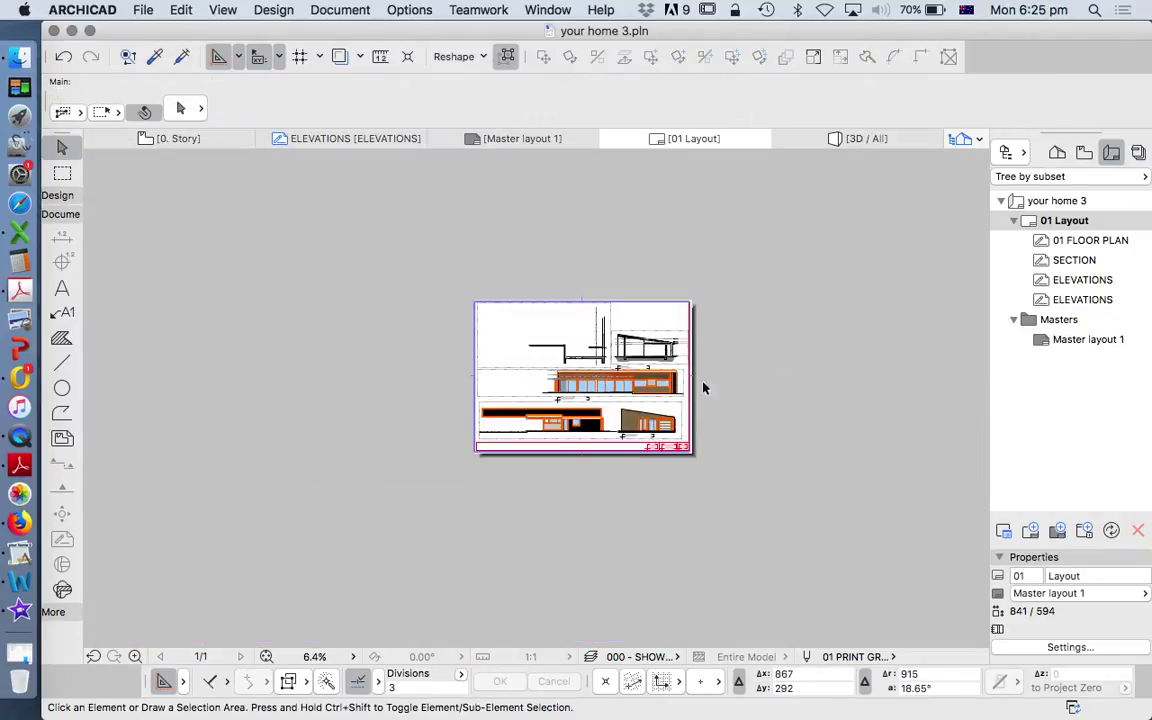
pyautogui.scroll(4, 522, 298)
pyautogui.scroll(-3, 530, 250)
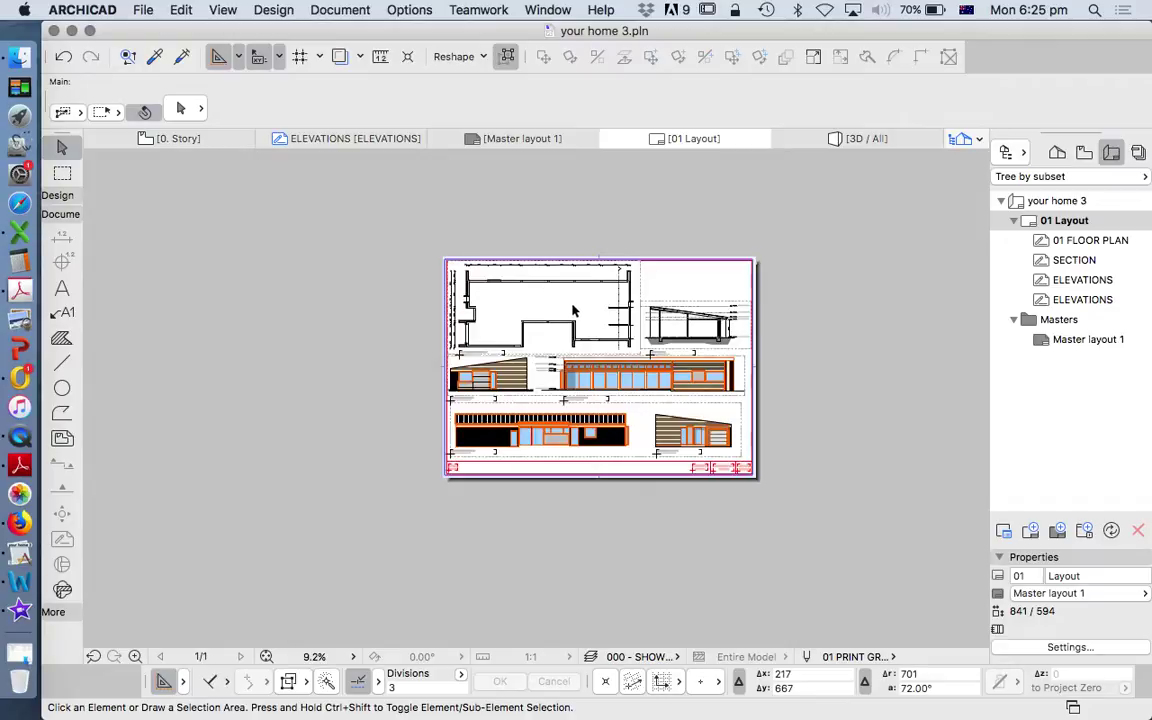
# Examine the title block fields, the east elevation's title and the fit of all drawings within the border on the 01 Layout.
pyautogui.scroll(2, 490, 315)
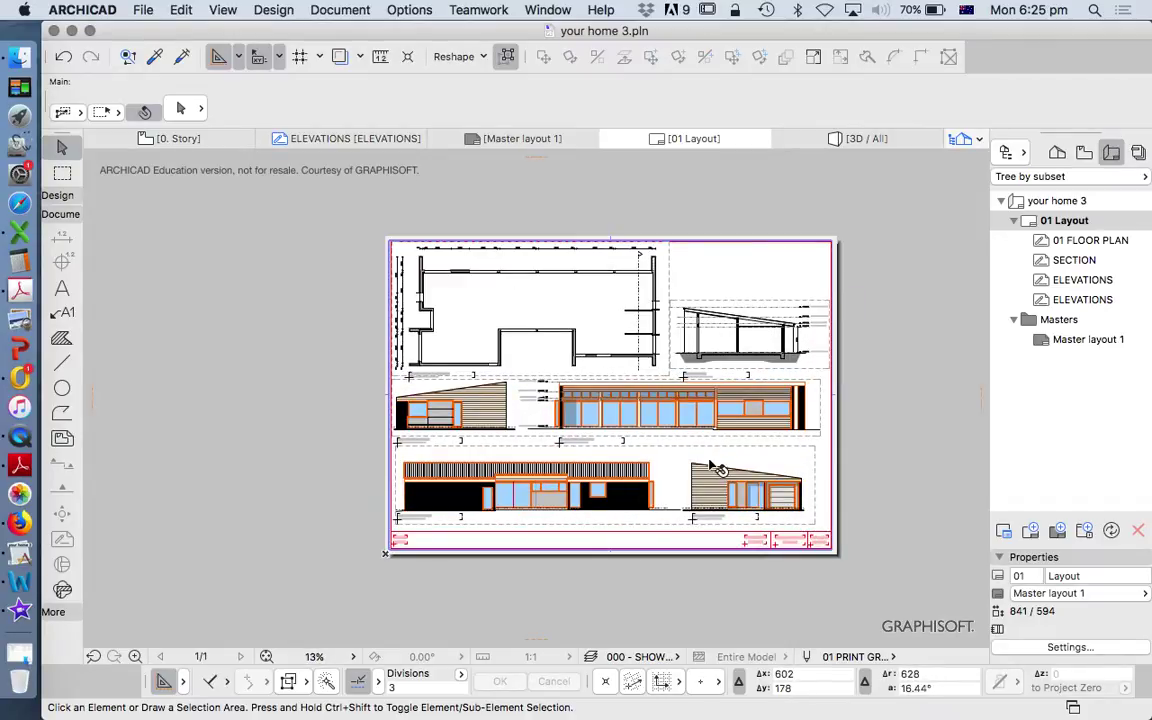
pyautogui.scroll(5, 718, 503)
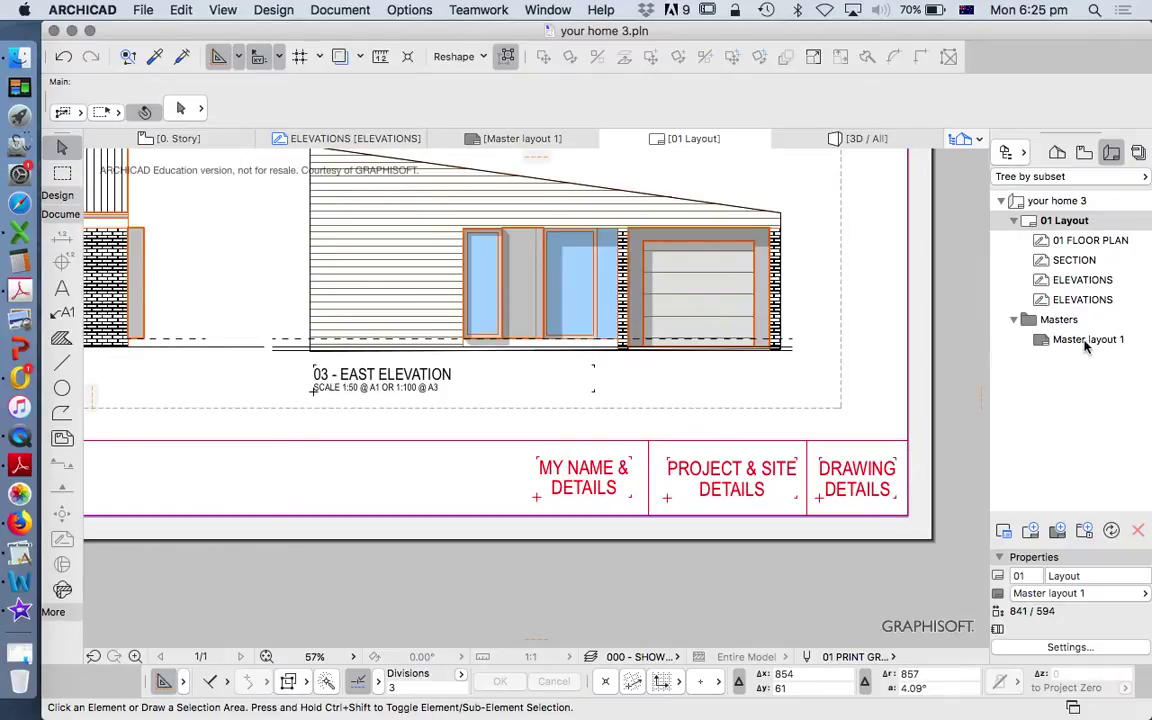
pyautogui.scroll(-1, 885, 490)
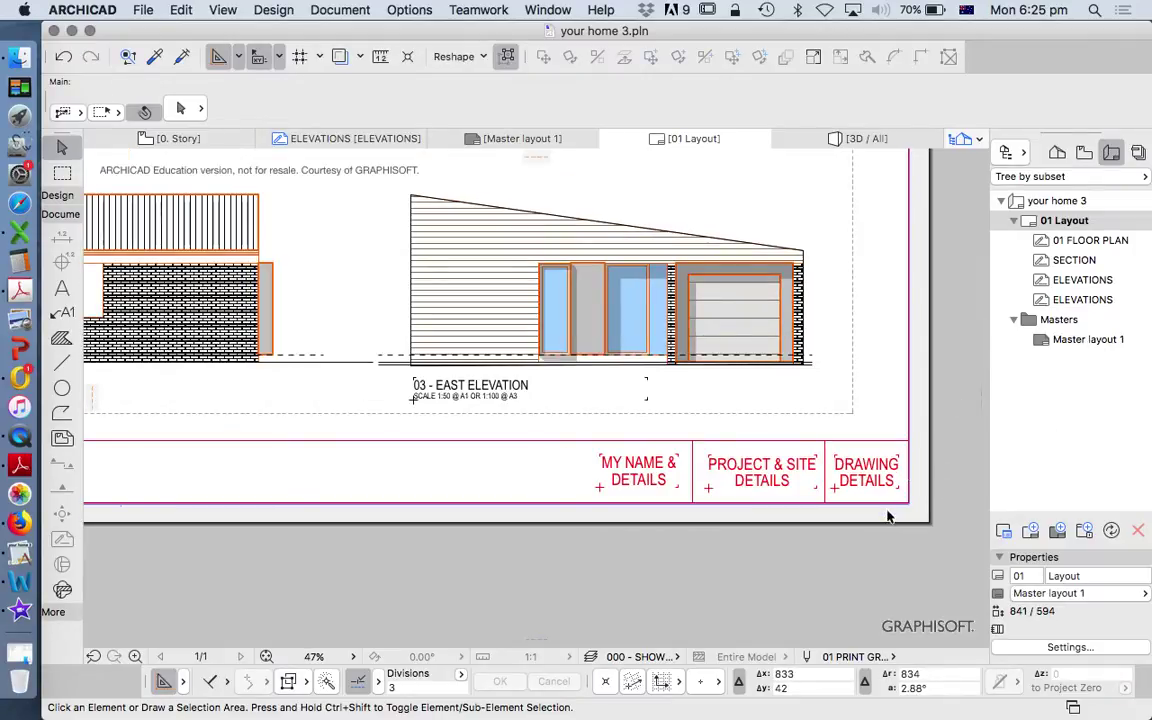
pyautogui.scroll(-1, 898, 487)
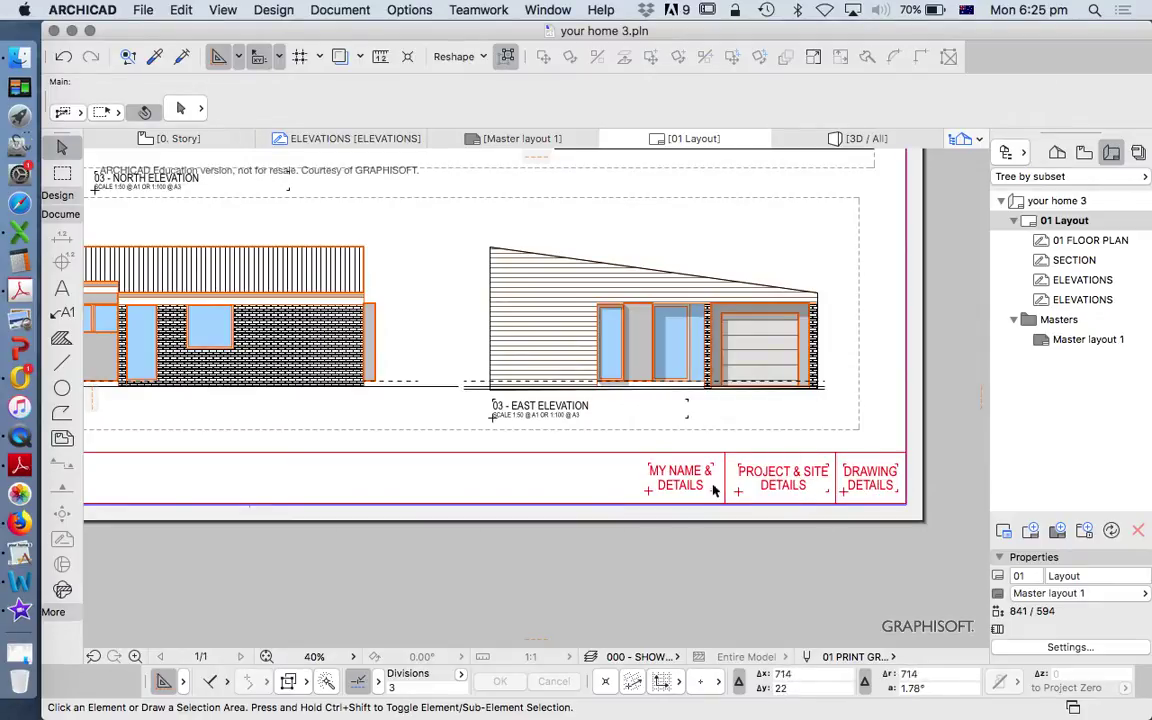
pyautogui.scroll(-4, 705, 478)
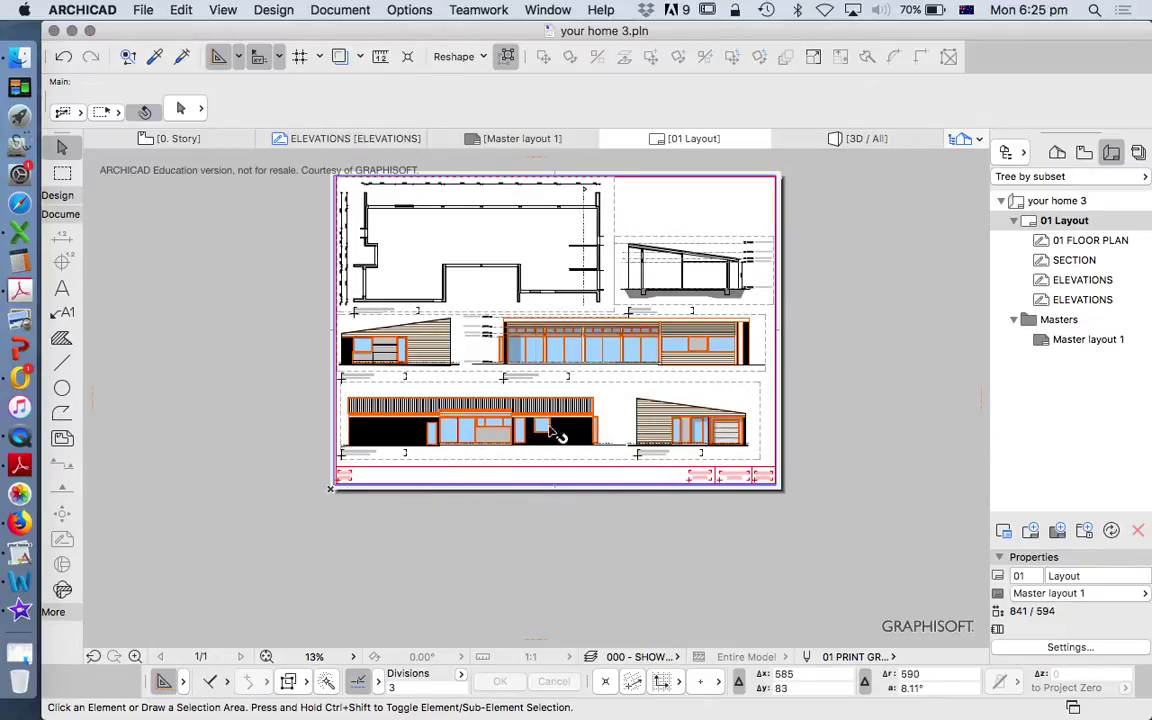
pyautogui.scroll(2, 630, 471)
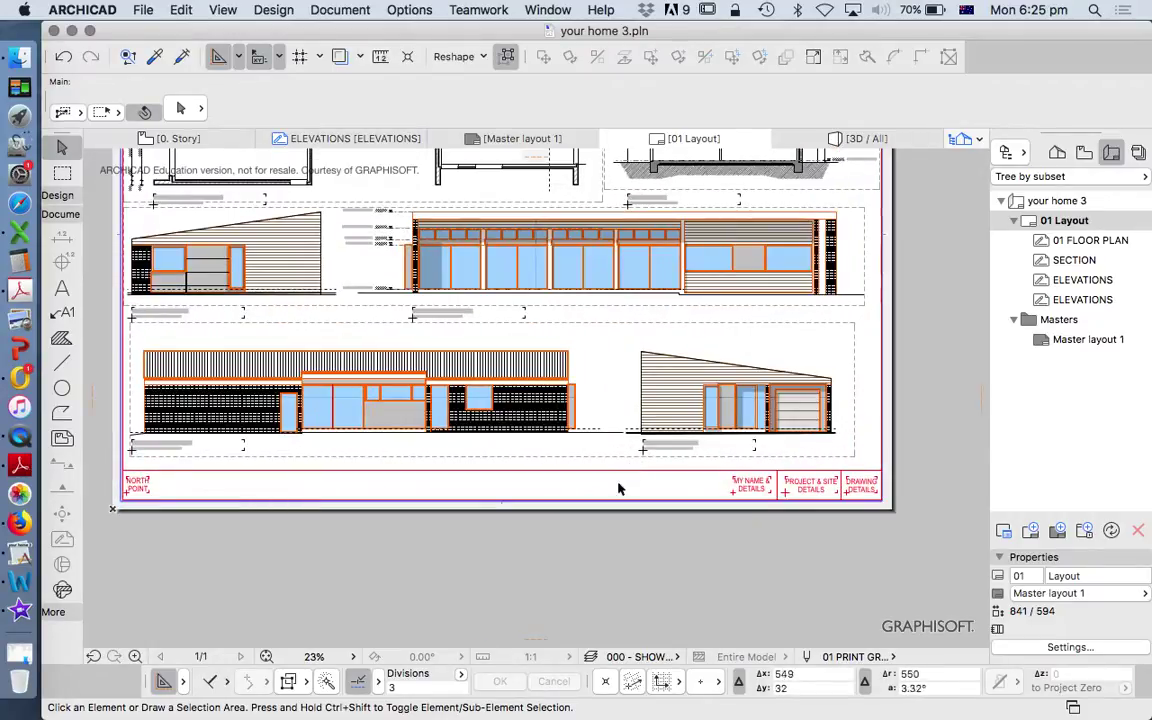
pyautogui.scroll(-2, 590, 509)
pyautogui.scroll(1, 615, 236)
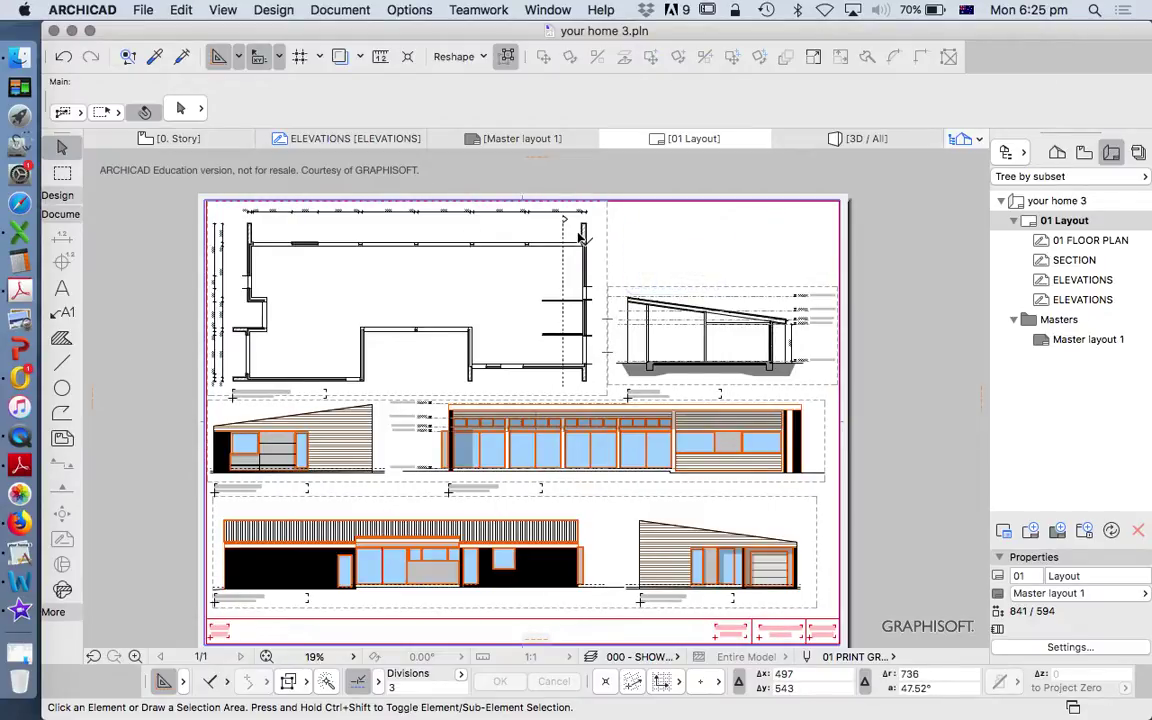
pyautogui.scroll(-1, 582, 237)
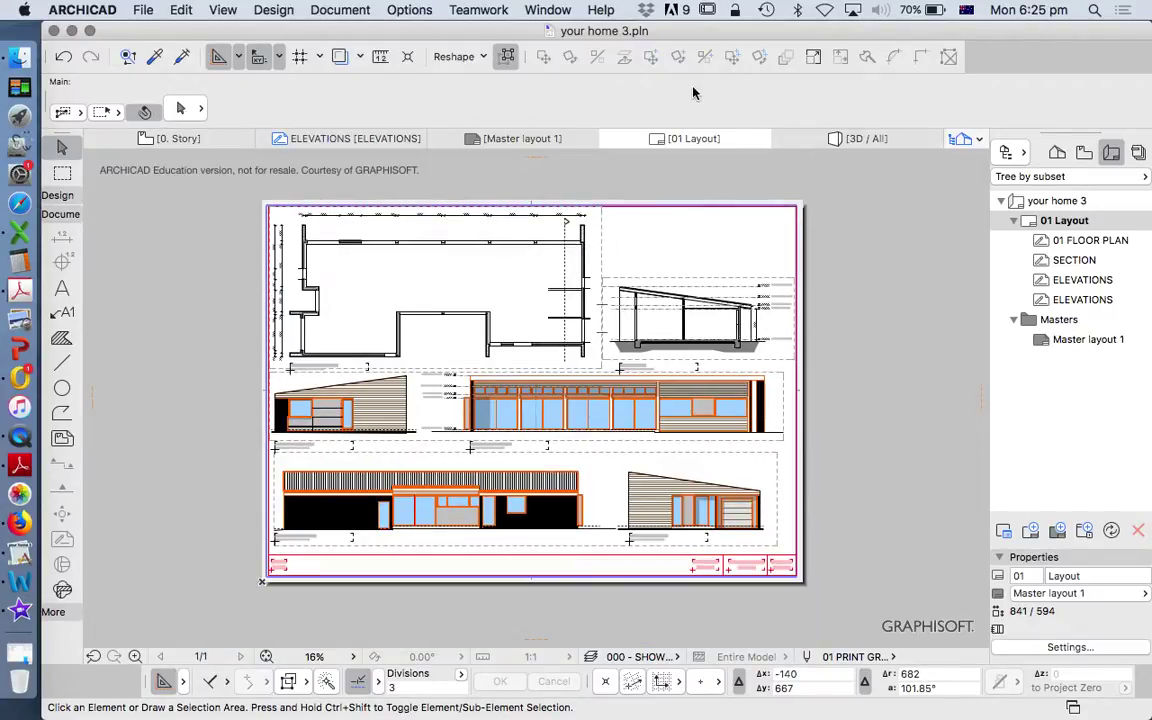
# Start publishing 01 Layout from the PDF publisher set in the Organizer, then cancel the path setup and close the Organizer.
pyautogui.click(1006, 153)
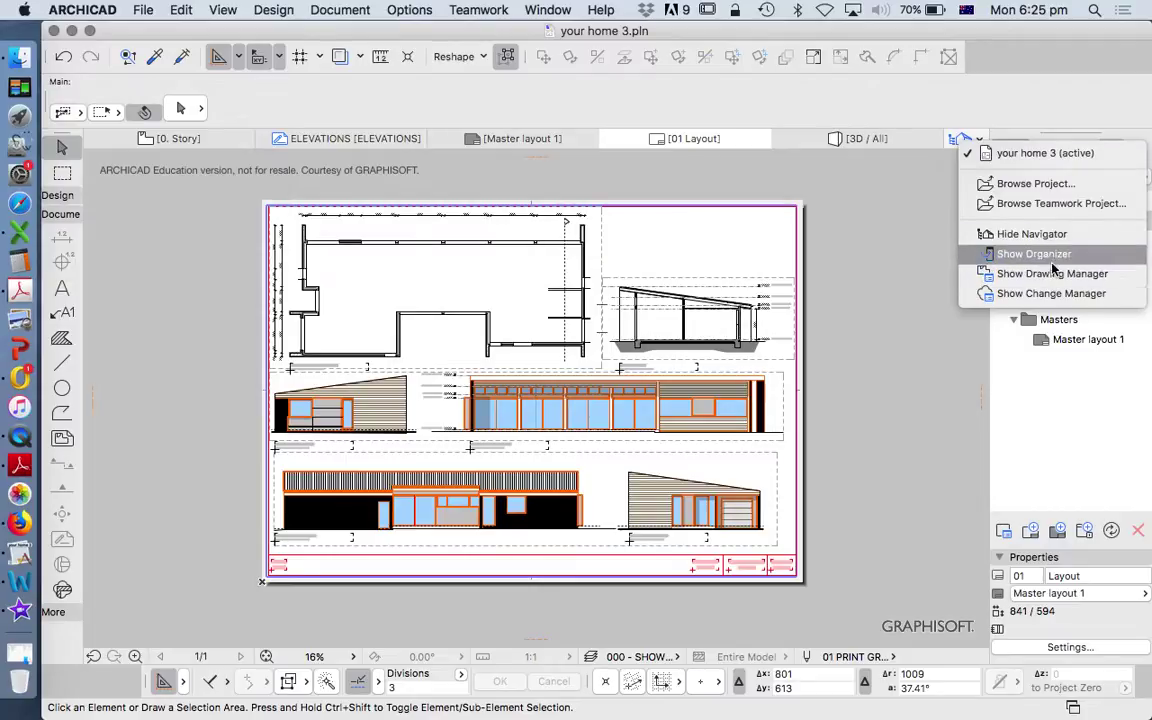
pyautogui.click(1030, 256)
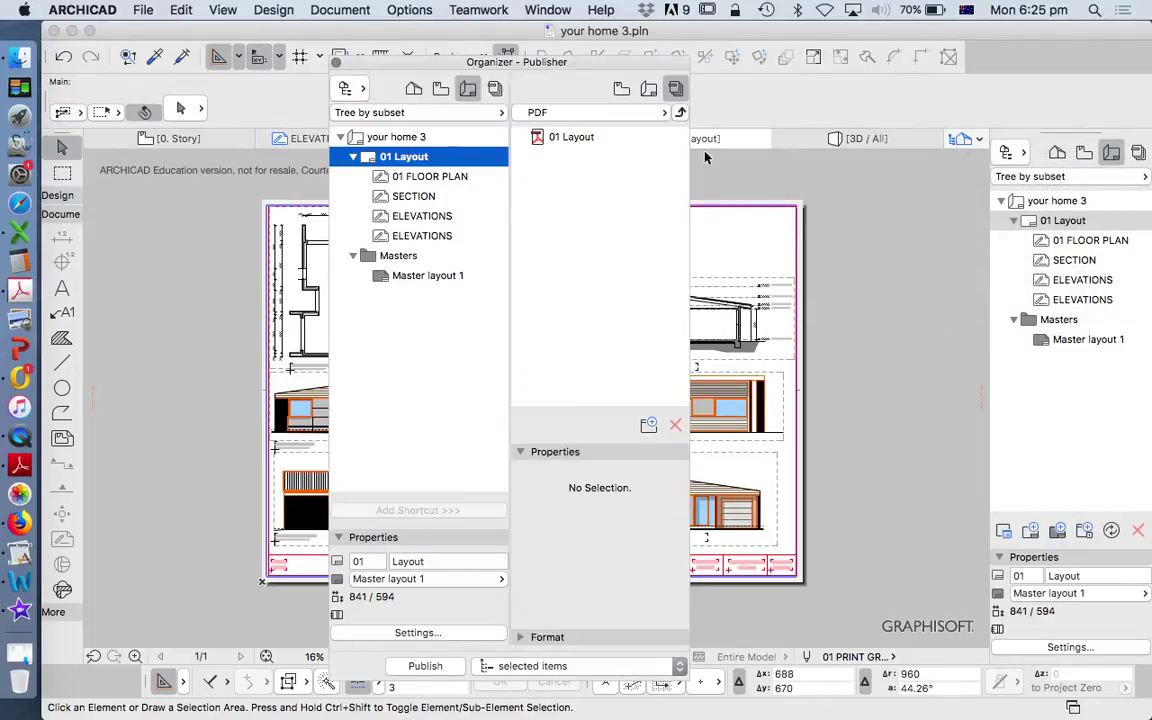
pyautogui.click(575, 139)
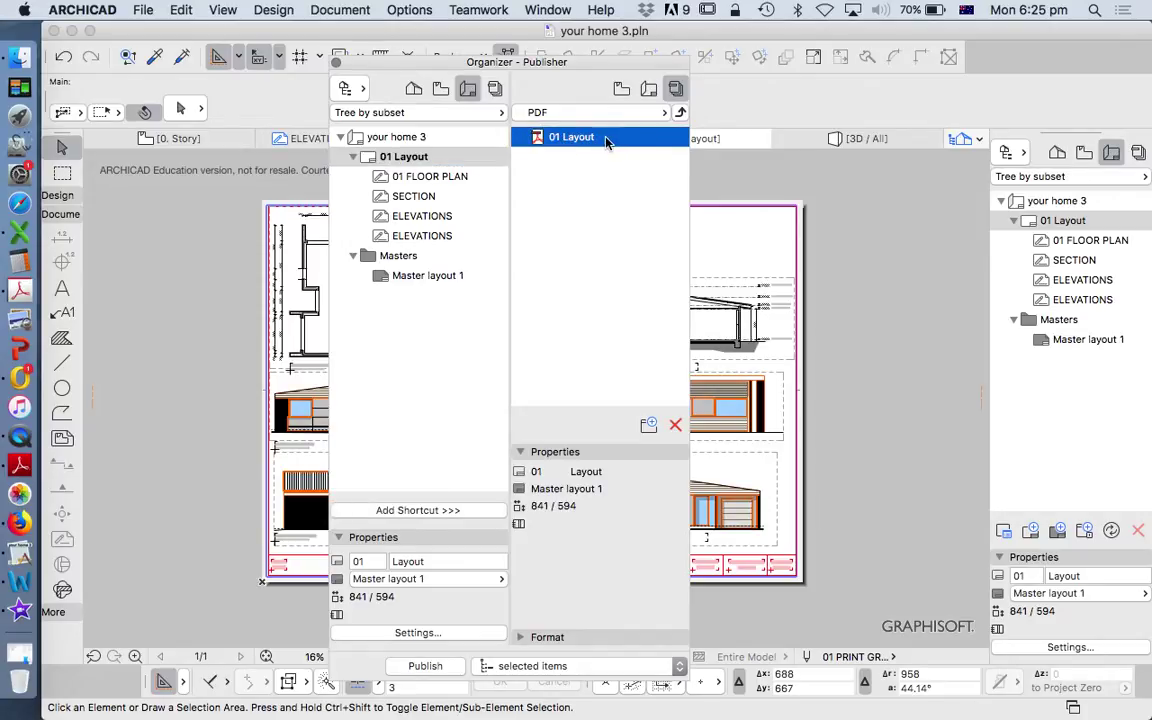
pyautogui.click(433, 668)
pyautogui.click(540, 319)
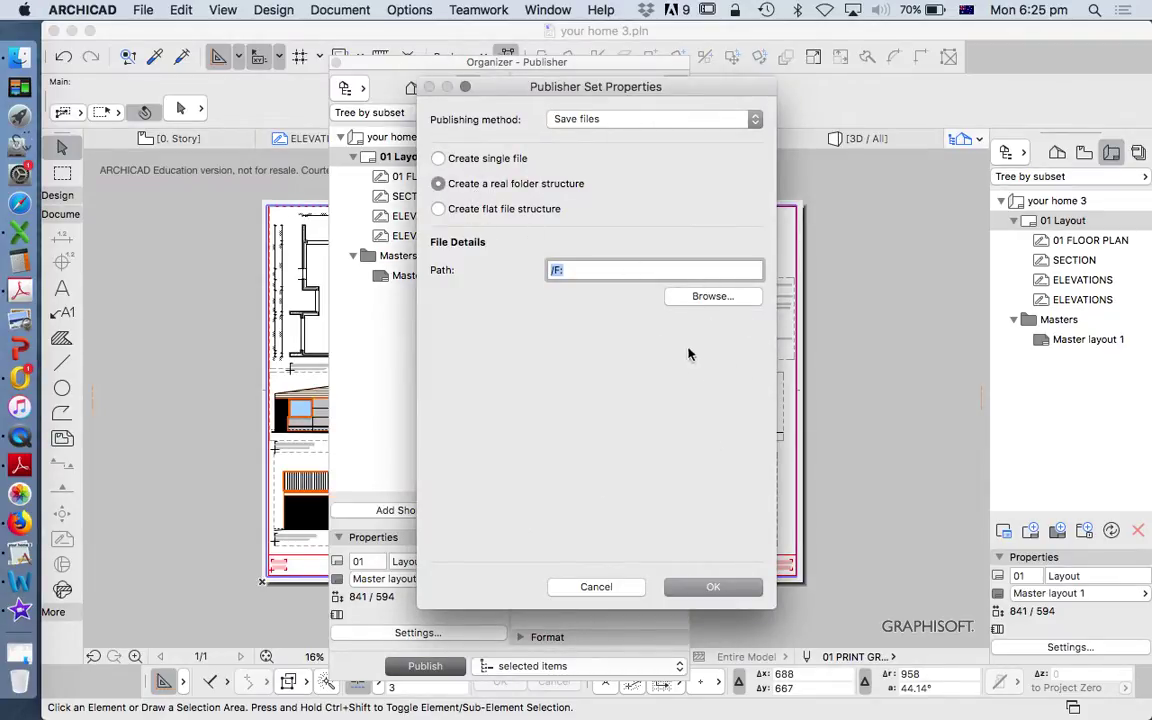
pyautogui.click(600, 586)
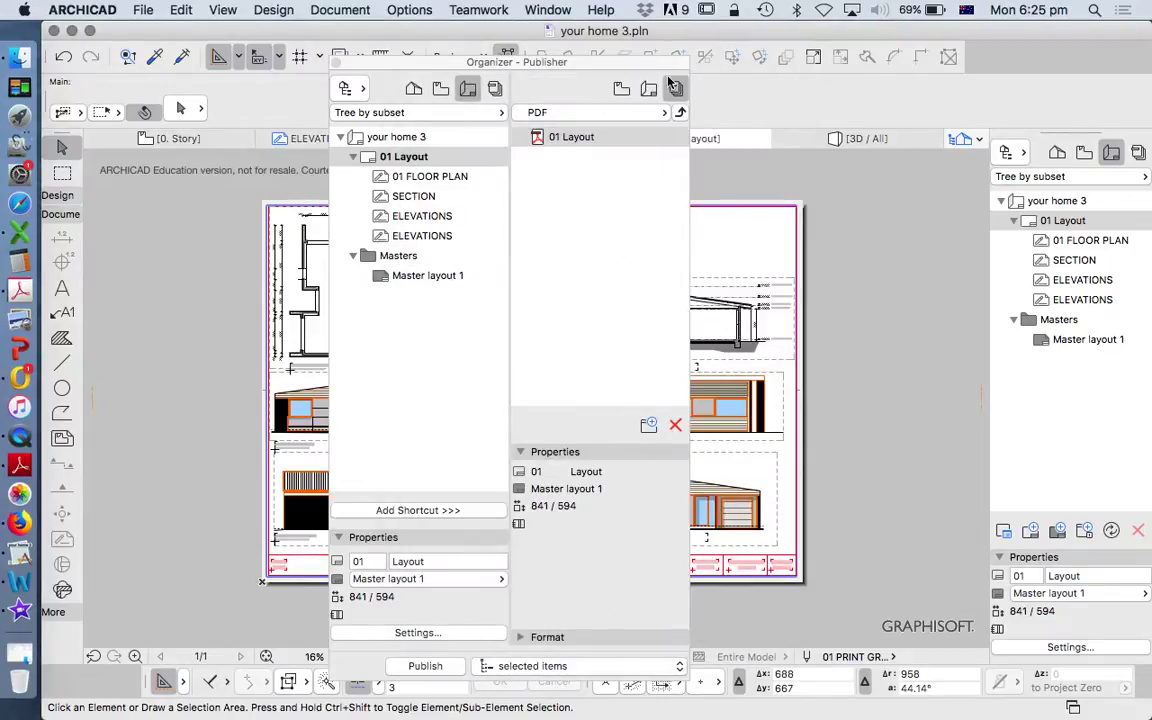
pyautogui.click(338, 63)
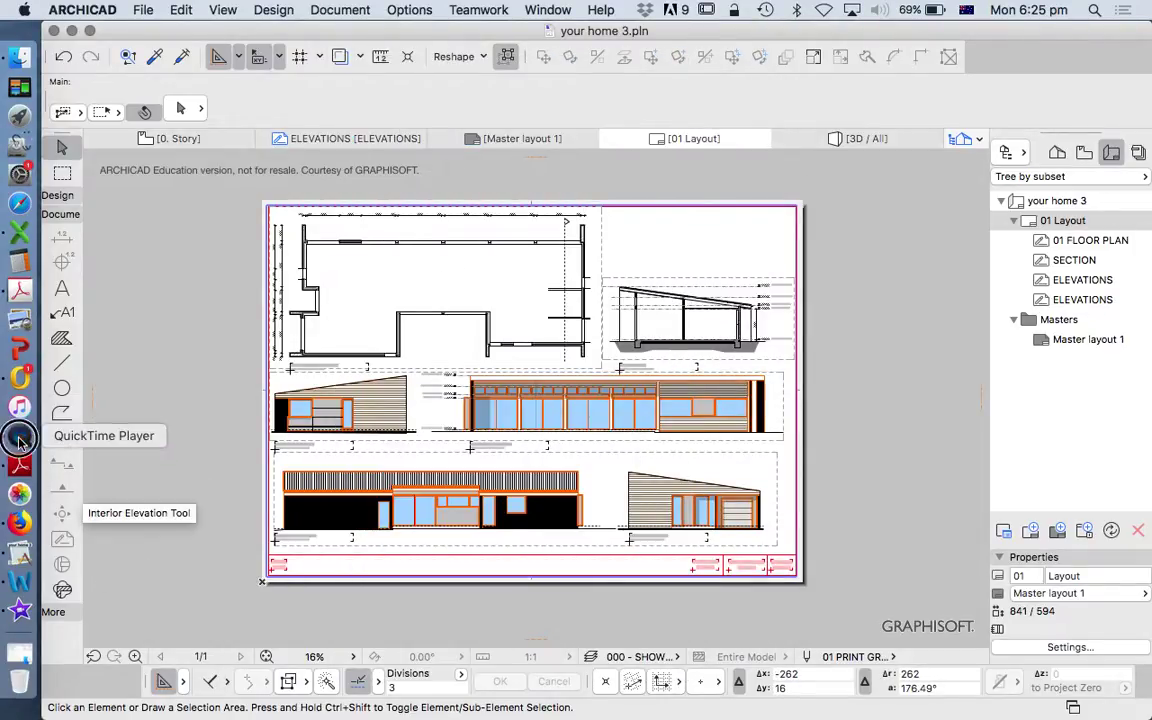